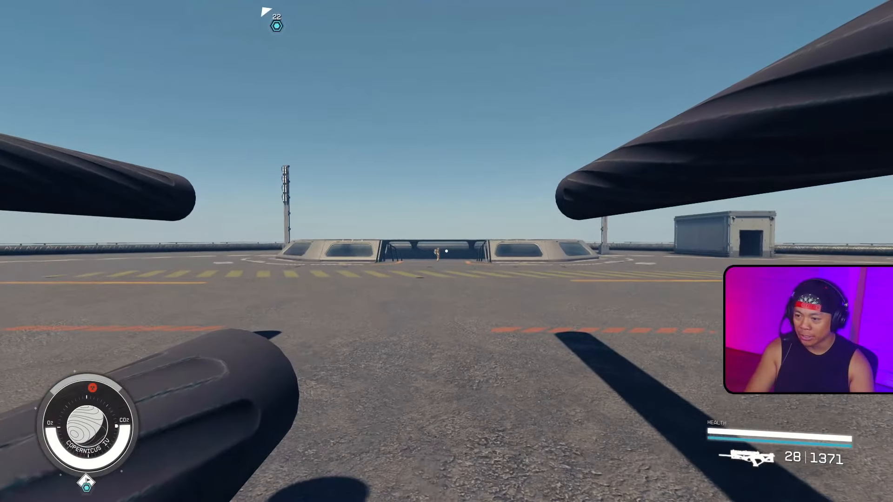
Inspect the landing pad and its sunken walled area in the running game
{"action": "left_click", "coordinate": [446, 251]}
{"action": "right_click", "coordinate": [446, 251]}
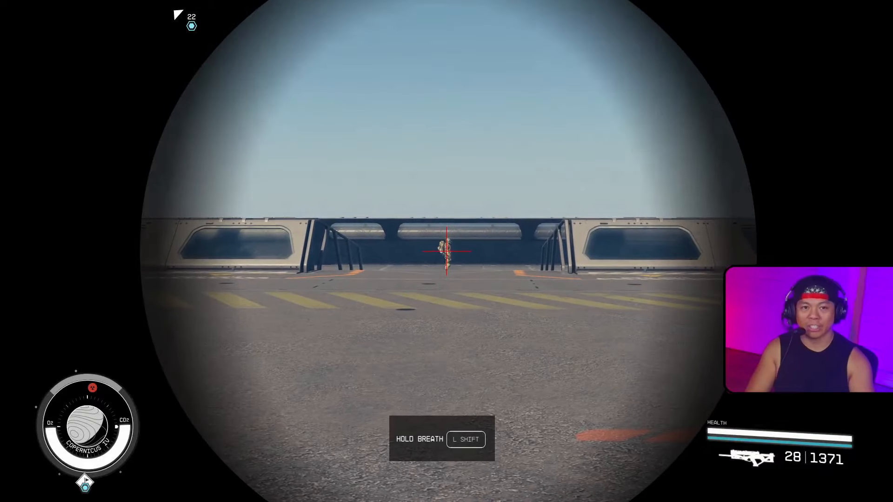
{"action": "right_click", "coordinate": [446, 252]}
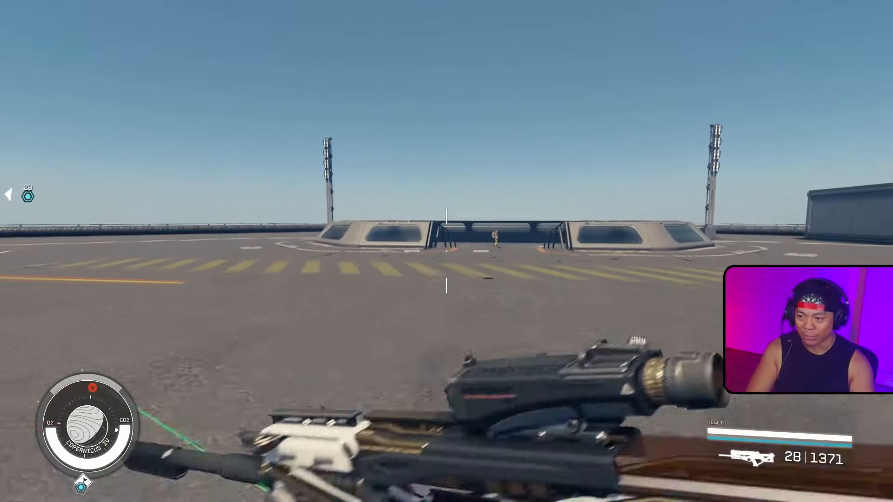
{"action": "key", "text": "space"}
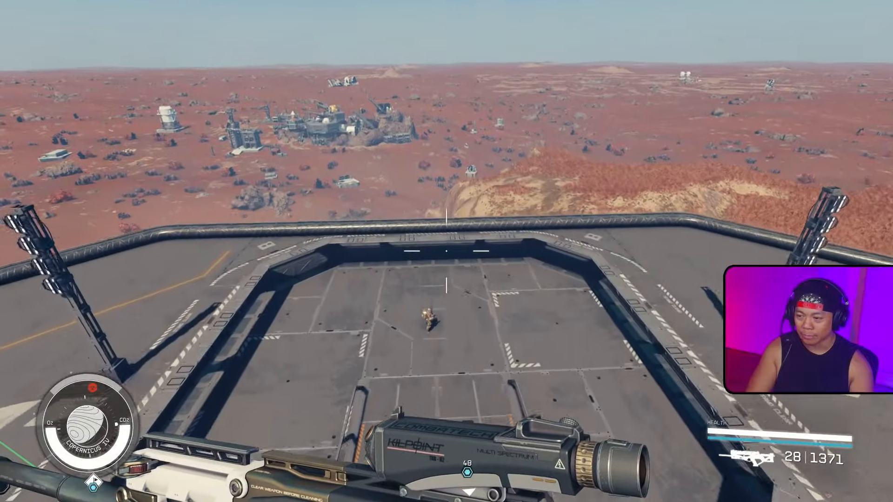
{"action": "right_click", "coordinate": [446, 251]}
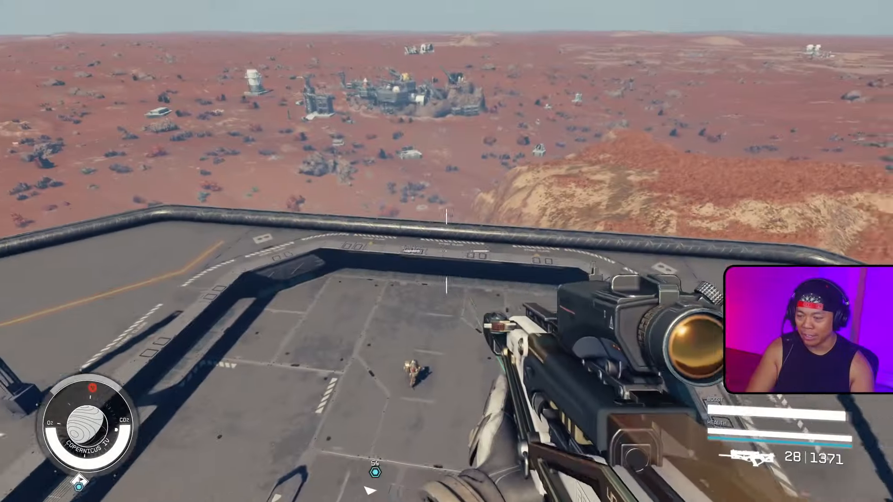
{"action": "key", "text": "shift+w"}
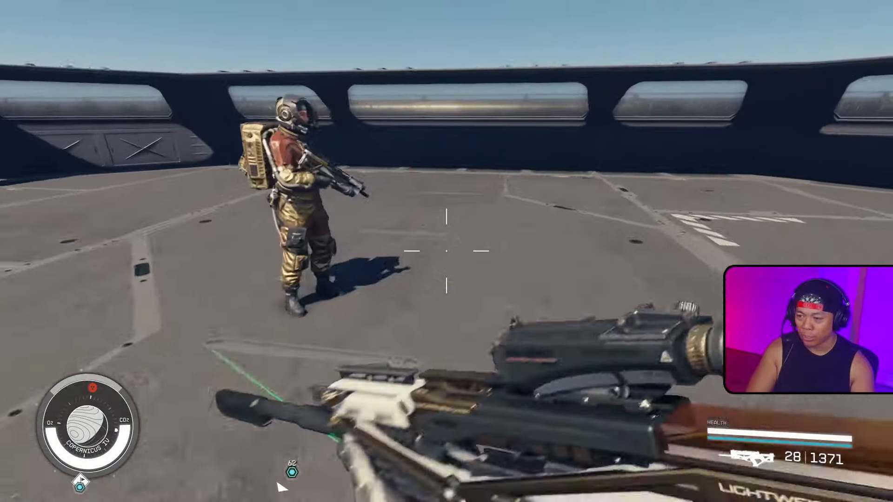
{"action": "key", "text": "w"}
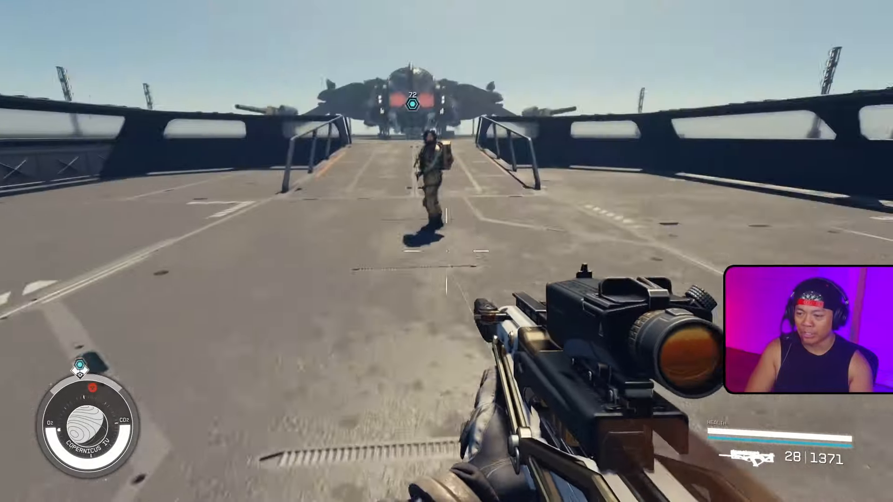
{"action": "key", "text": "w"}
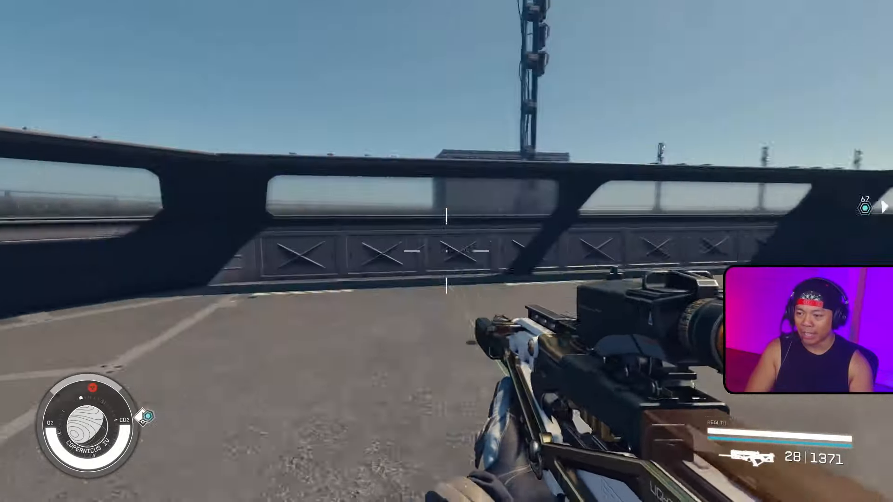
{"action": "key", "text": "w"}
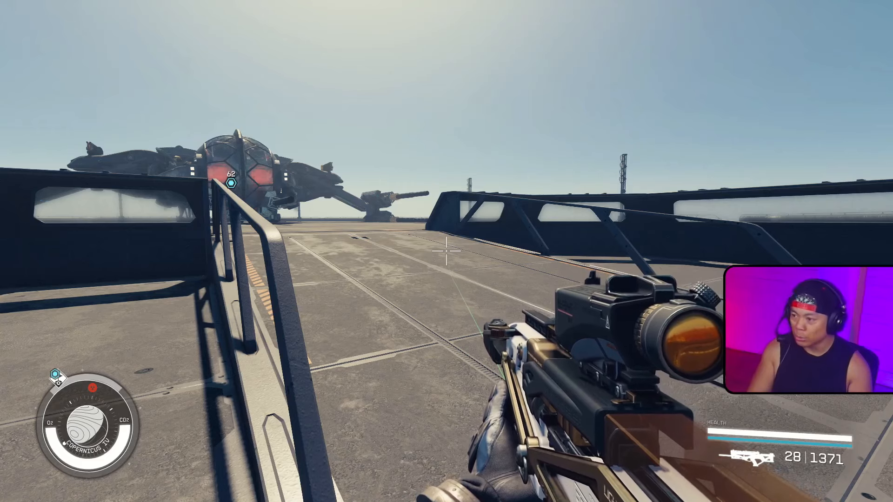
Quit the running game and switch to the Starfield Creation Kit
{"action": "key", "text": "Escape"}
{"action": "left_click", "coordinate": [114, 350]}
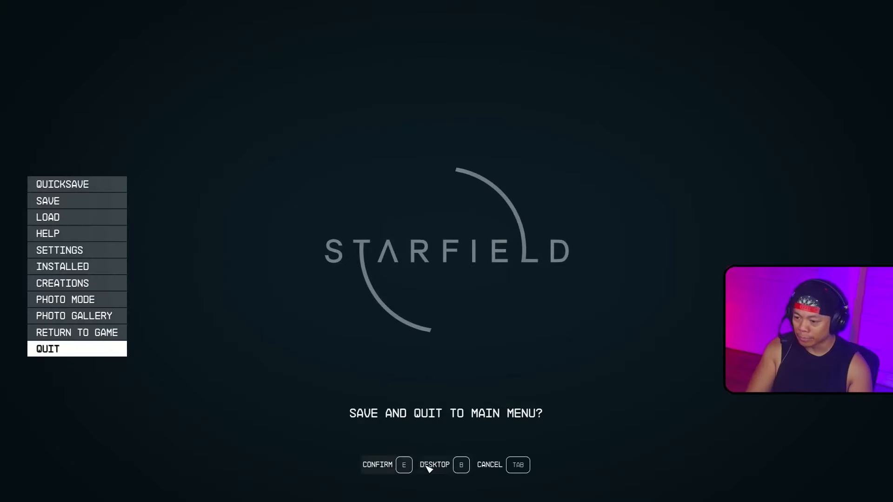
{"action": "key", "text": "alt+Tab"}
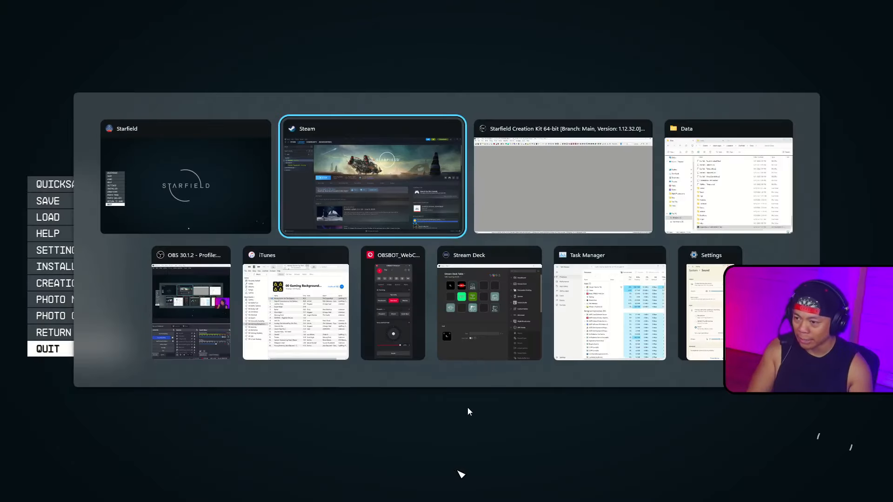
{"action": "key", "text": "alt+Tab"}
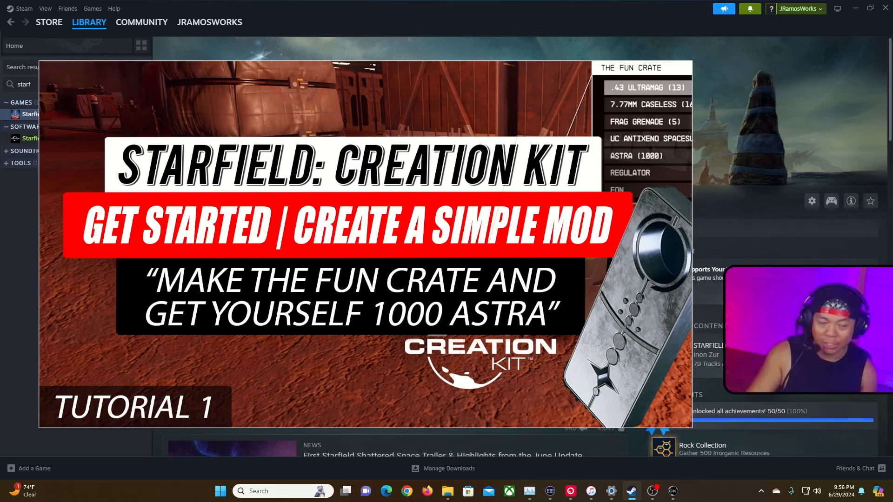
{"action": "key", "text": "alt+Tab"}
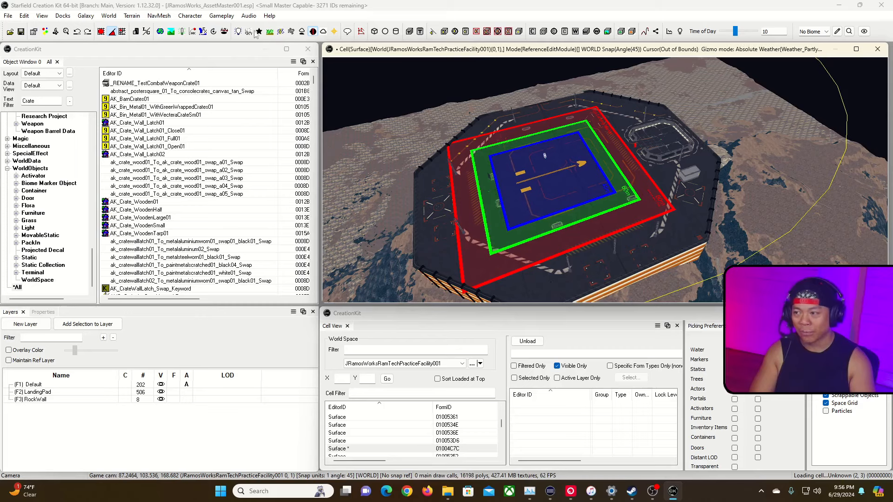
Turn on the lighting and sky display for the practice facility in the render view
{"action": "left_click", "coordinate": [238, 32]}
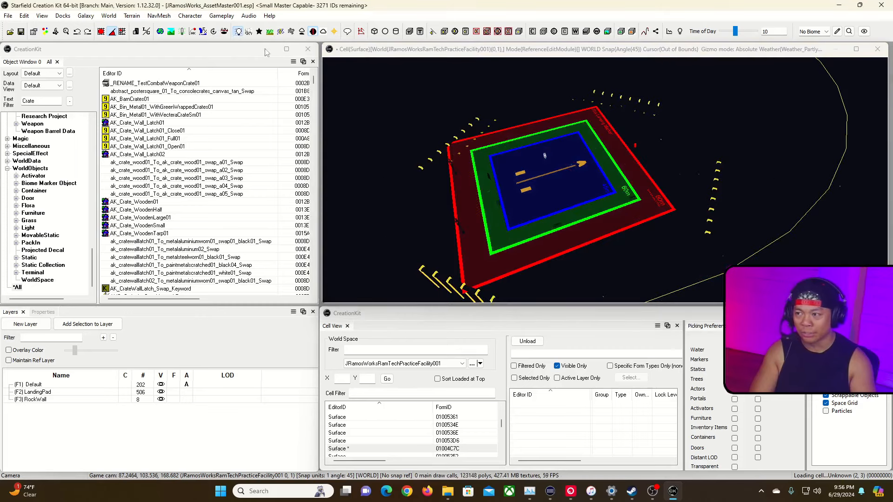
{"action": "left_click", "coordinate": [238, 31]}
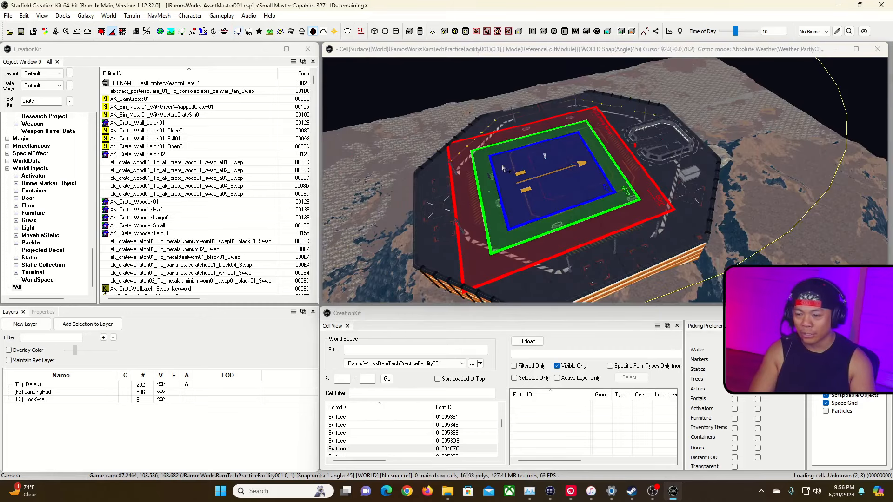
{"action": "left_click", "coordinate": [249, 32]}
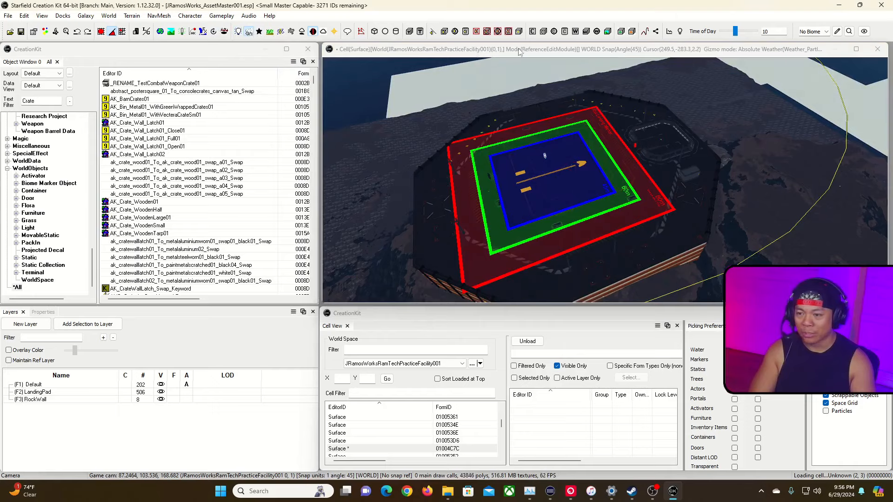
{"action": "right_click_drag", "start_coordinate": [582, 153], "coordinate": [602, 154]}
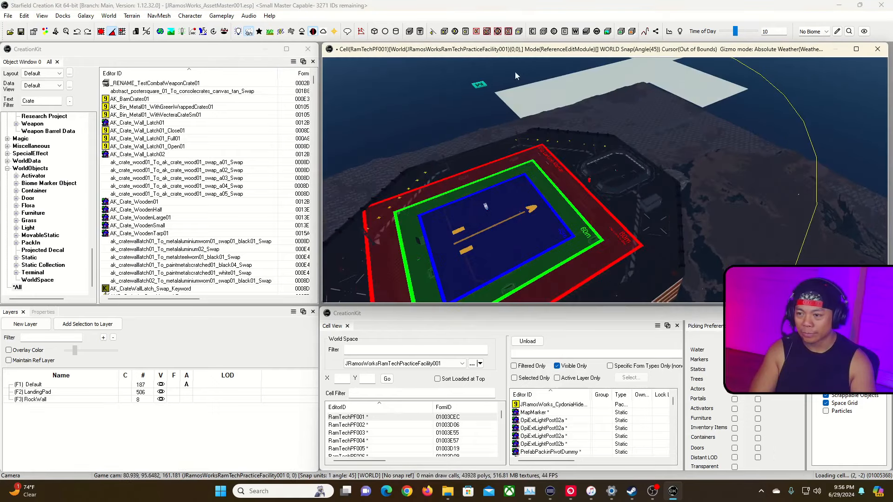
{"action": "left_click", "coordinate": [237, 33]}
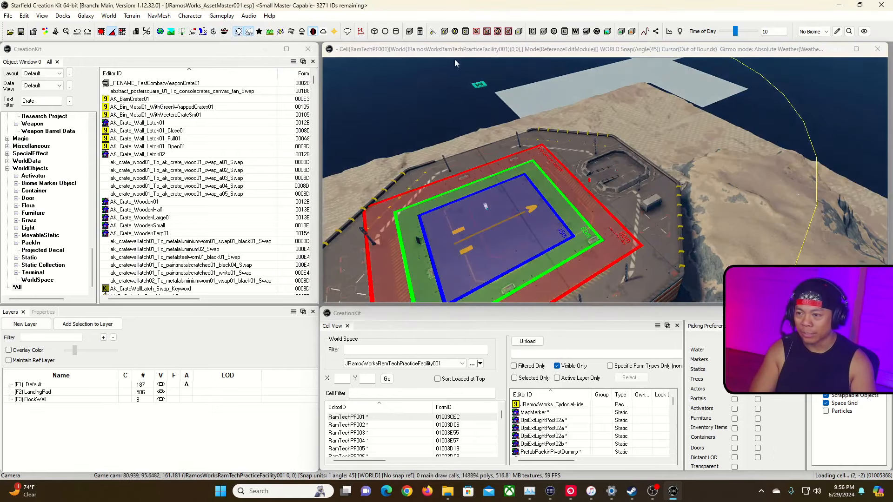
{"action": "right_click_drag", "start_coordinate": [465, 172], "coordinate": [403, 69]}
{"action": "left_click", "coordinate": [250, 32]}
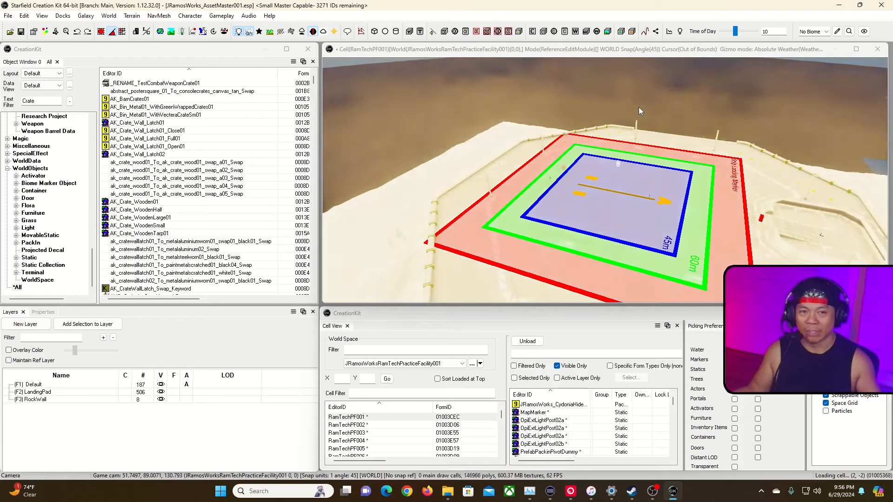
Examine the landing pad's sunken walled area up close with the fly camera in the render view
{"action": "left_click", "coordinate": [632, 53]}
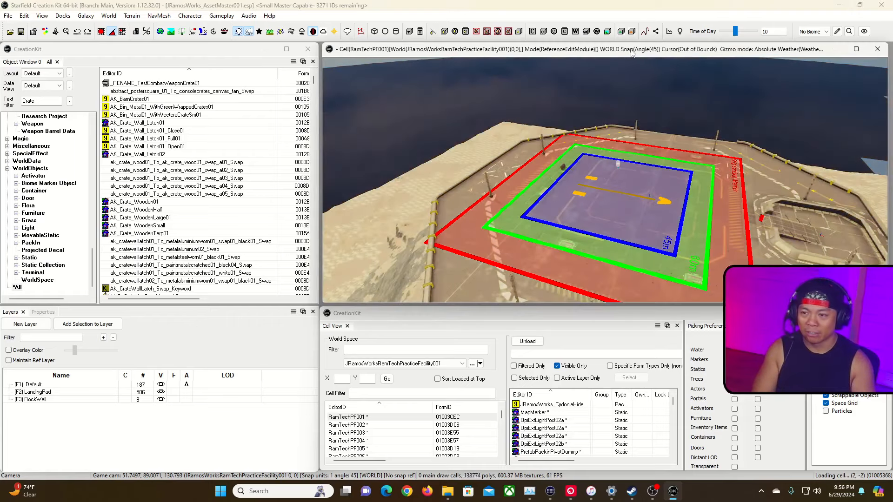
{"action": "key", "text": "grave"}
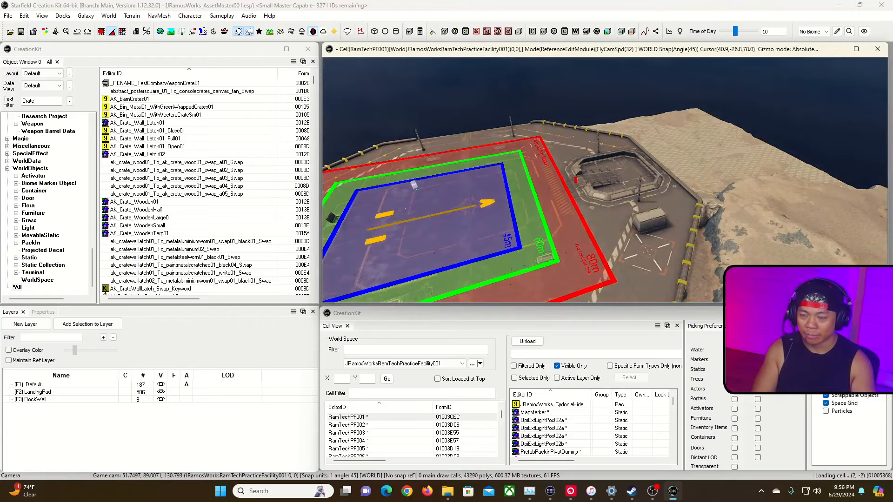
{"action": "key", "text": "w"}
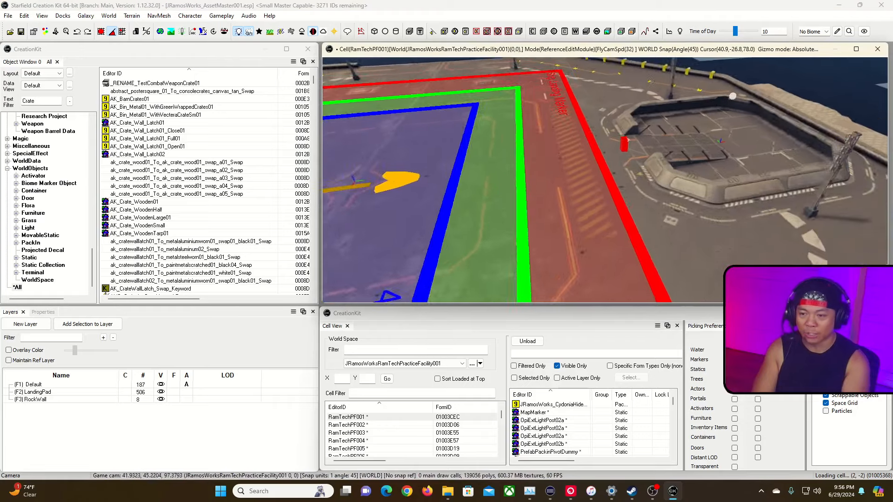
{"action": "key", "text": "grave"}
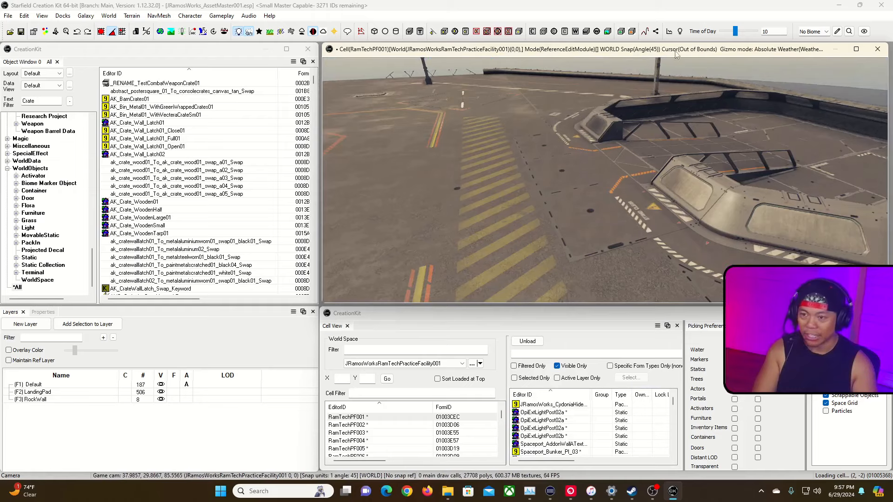
{"action": "key", "text": "grave"}
{"action": "key", "text": "grave"}
{"action": "key", "text": "grave"}
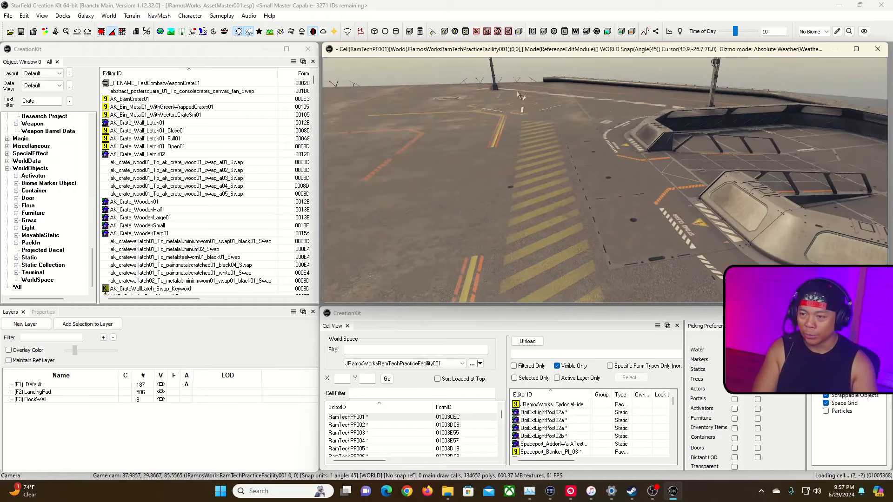
{"action": "key", "text": "w"}
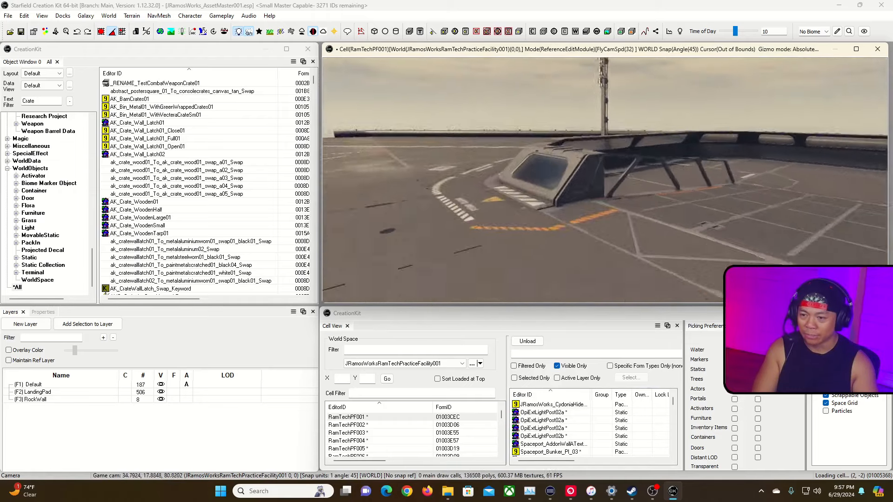
{"action": "key", "text": "grave"}
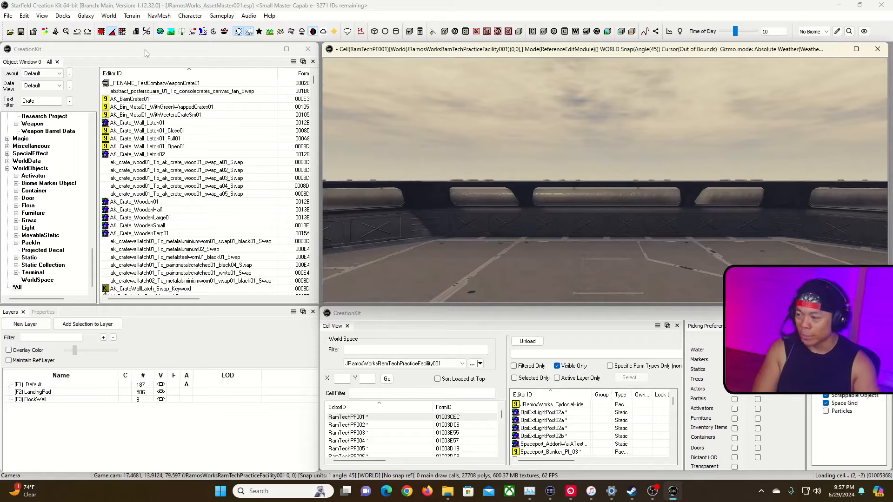
Open the cell editing window and set its world space to Interior
{"action": "left_click", "coordinate": [107, 17]}
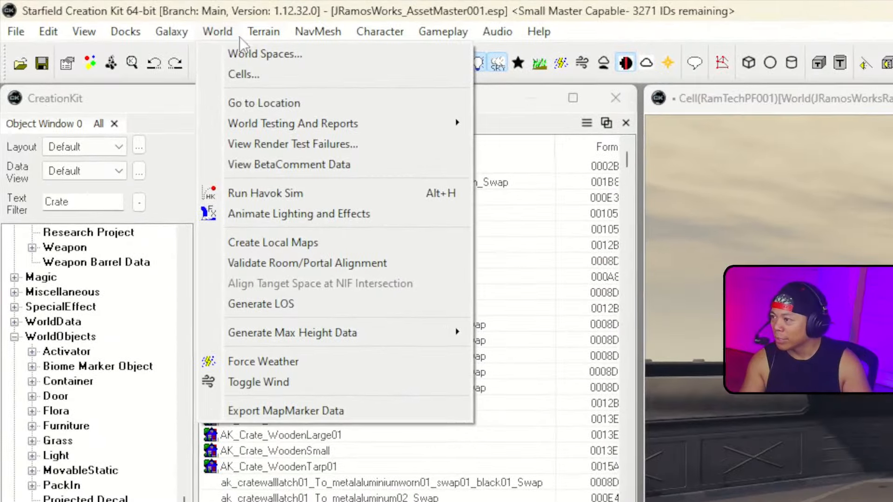
{"action": "left_click", "coordinate": [227, 73]}
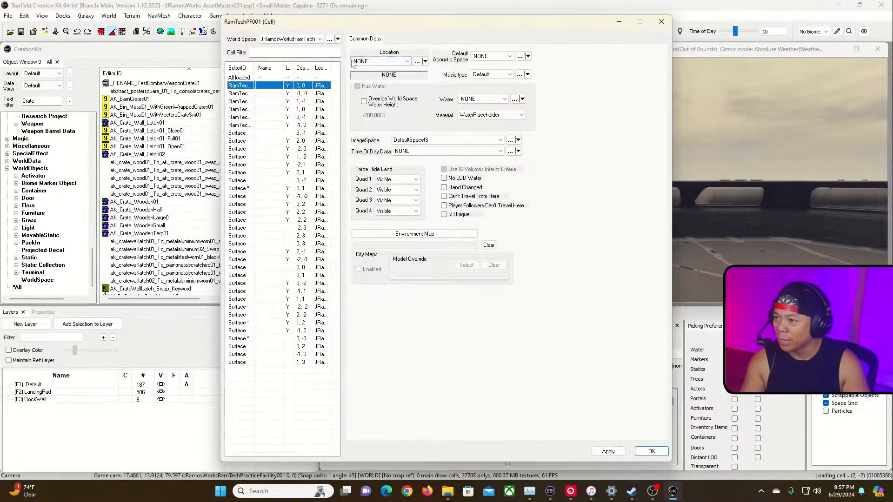
{"action": "left_click", "coordinate": [304, 39]}
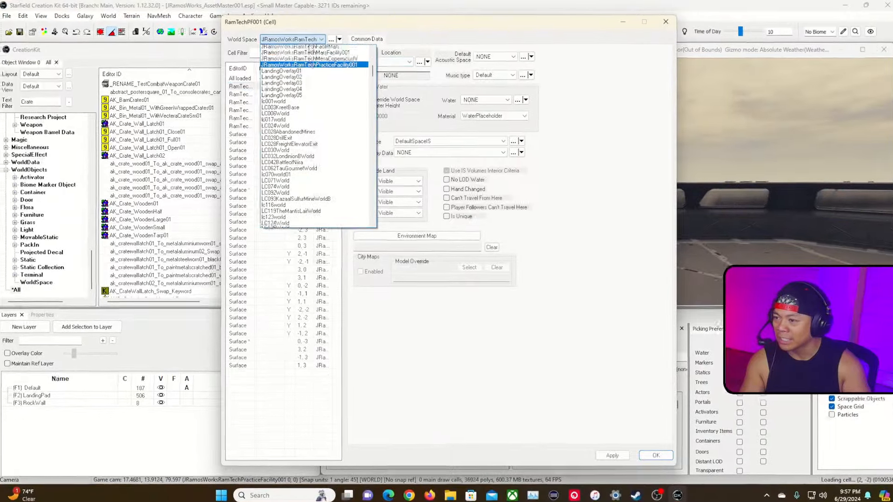
{"action": "scroll", "coordinate": [308, 49], "scroll_direction": "up", "scroll_amount": 15}
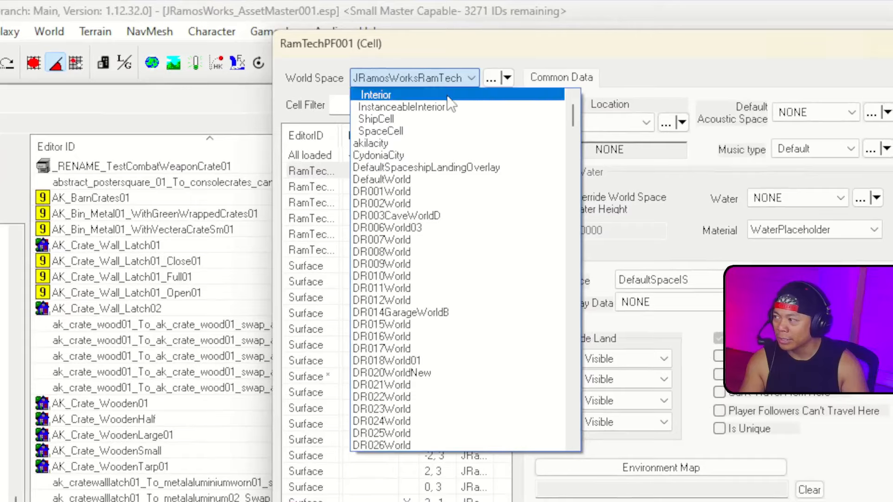
{"action": "left_click", "coordinate": [448, 93]}
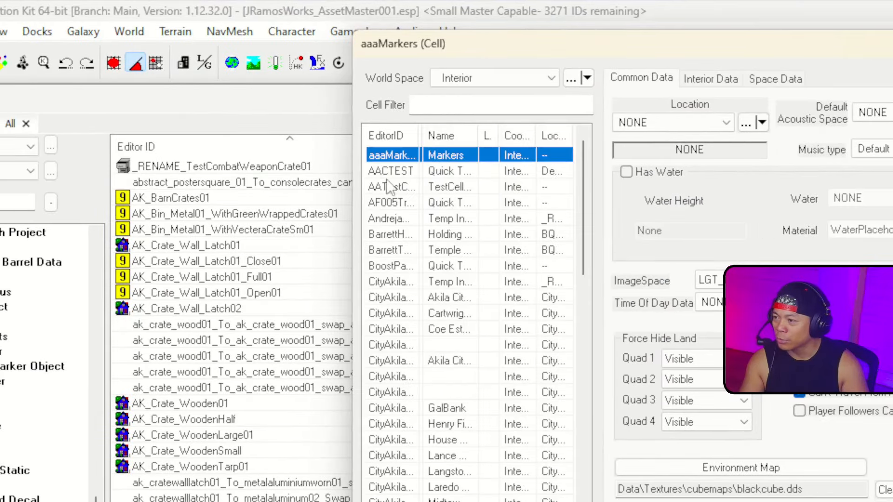
Create a new interior cell with the editor ID JRamosWokskRamTechPFInt3x3x1
{"action": "left_click", "coordinate": [392, 172]}
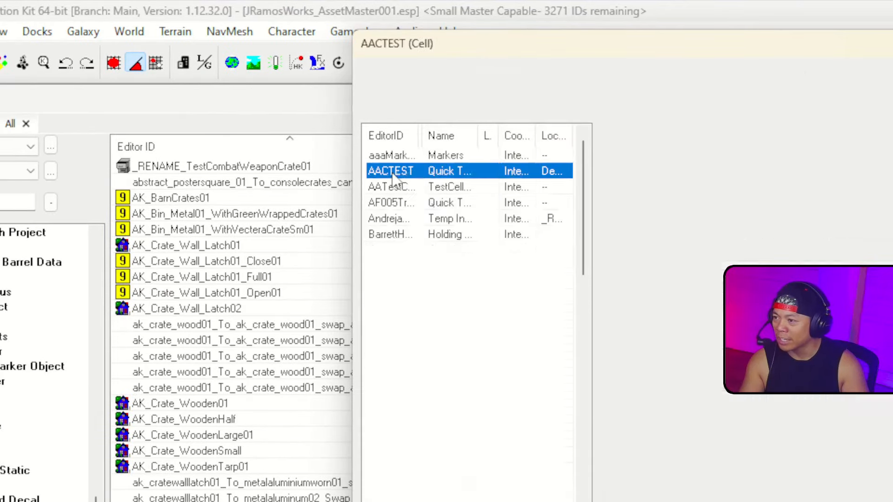
{"action": "right_click", "coordinate": [392, 172]}
{"action": "left_click", "coordinate": [432, 183]}
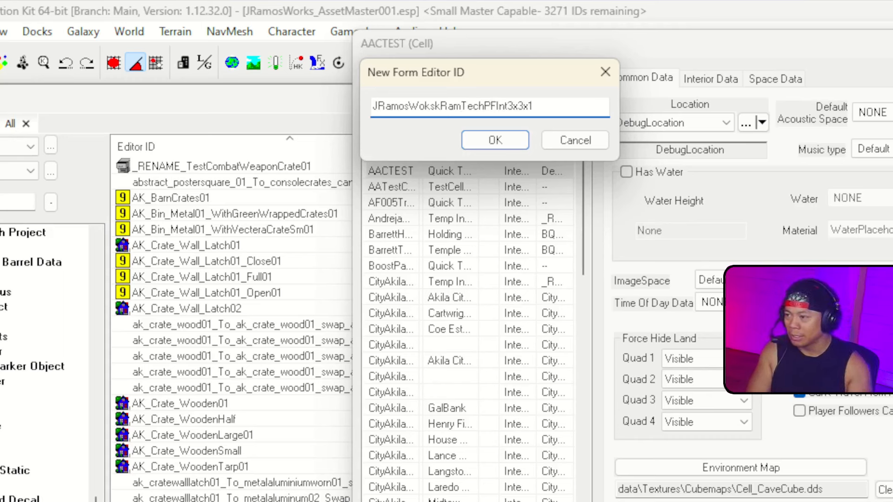
{"action": "key", "text": "ctrl+a"}
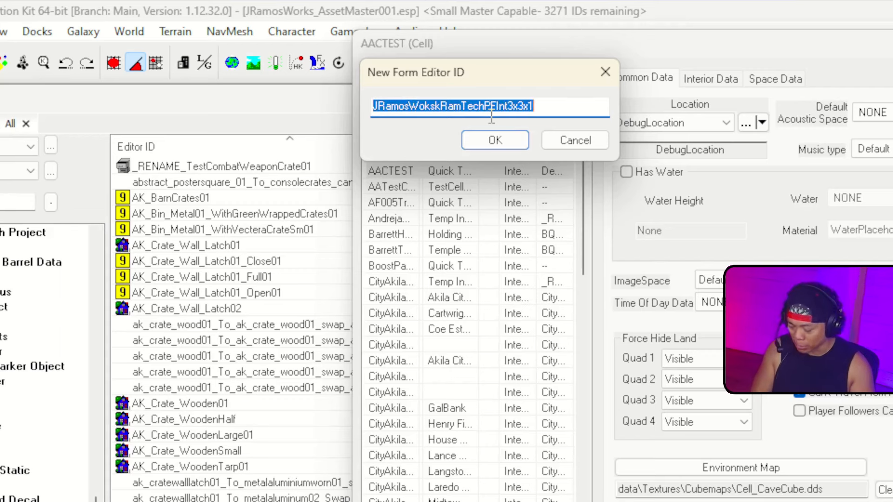
{"action": "left_click", "coordinate": [491, 140]}
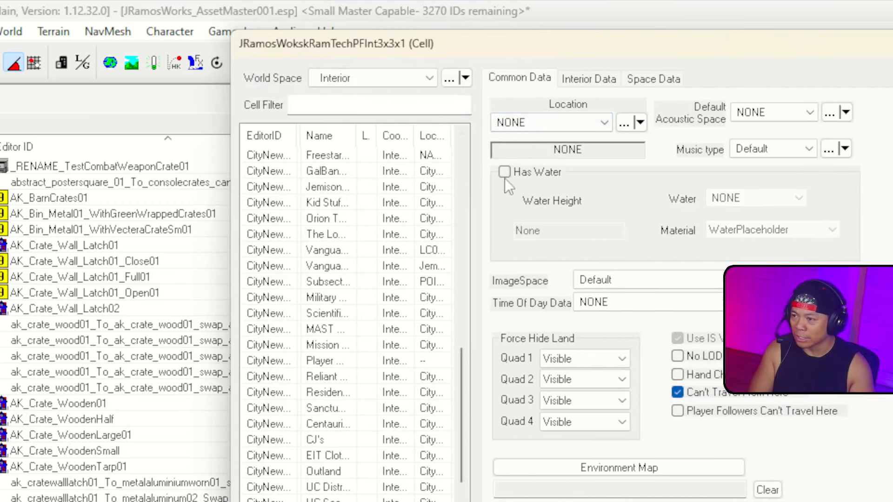
{"action": "left_click", "coordinate": [604, 122]}
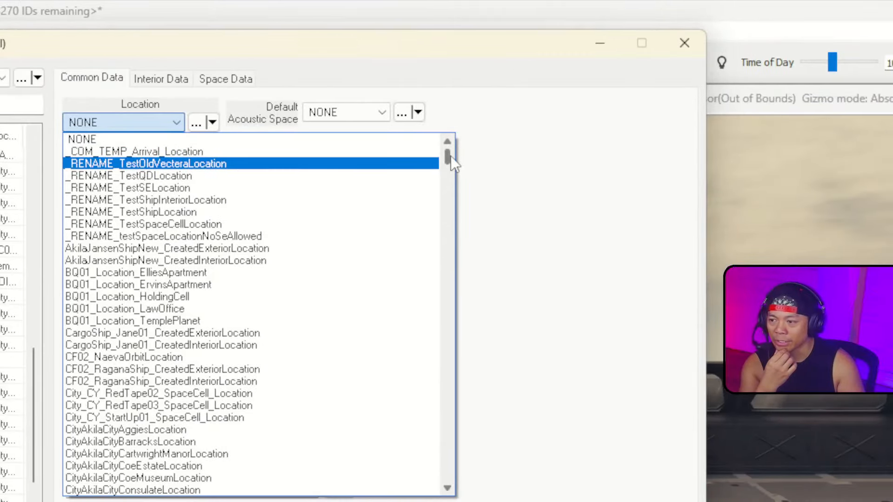
{"action": "left_click_drag", "start_coordinate": [451, 155], "coordinate": [443, 420]}
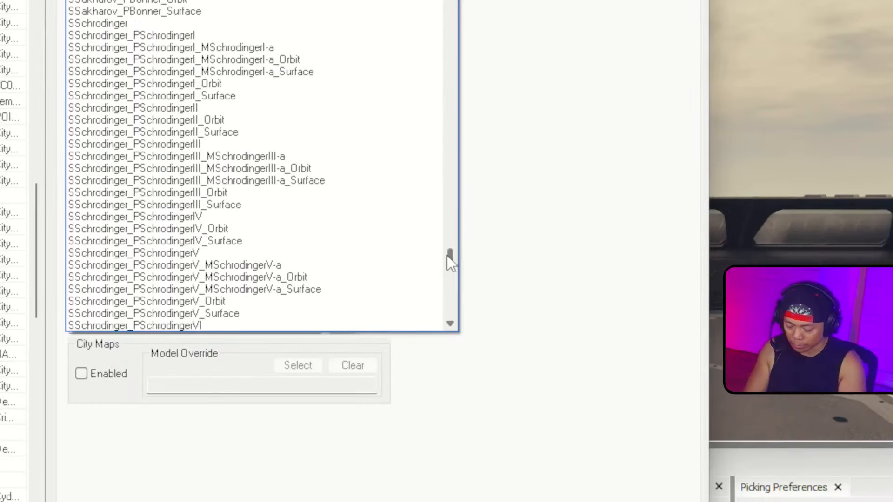
{"action": "key", "text": "j"}
{"action": "key", "text": "j"}
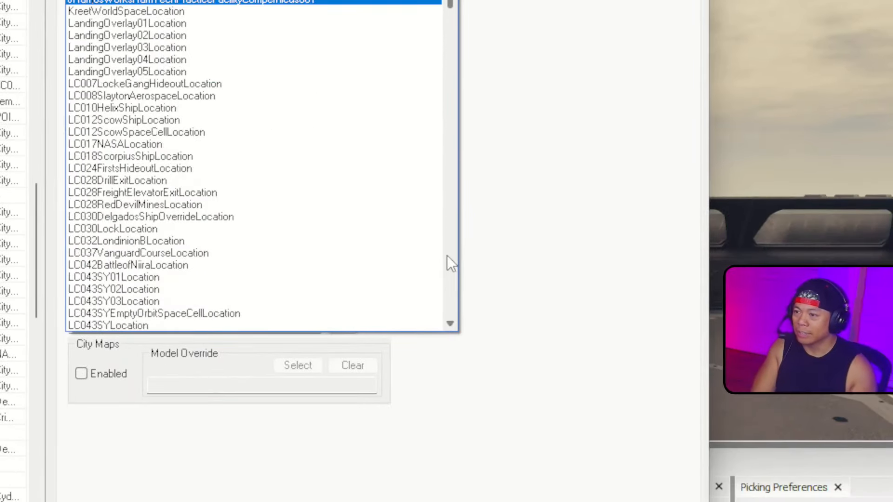
{"action": "left_click", "coordinate": [492, 171]}
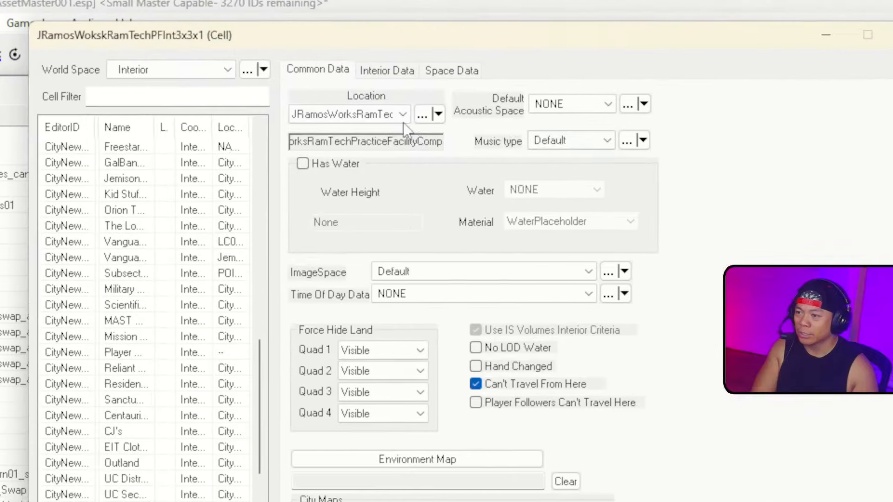
{"action": "left_click", "coordinate": [201, 23]}
{"action": "left_click_drag", "start_coordinate": [469, 166], "coordinate": [445, 129]}
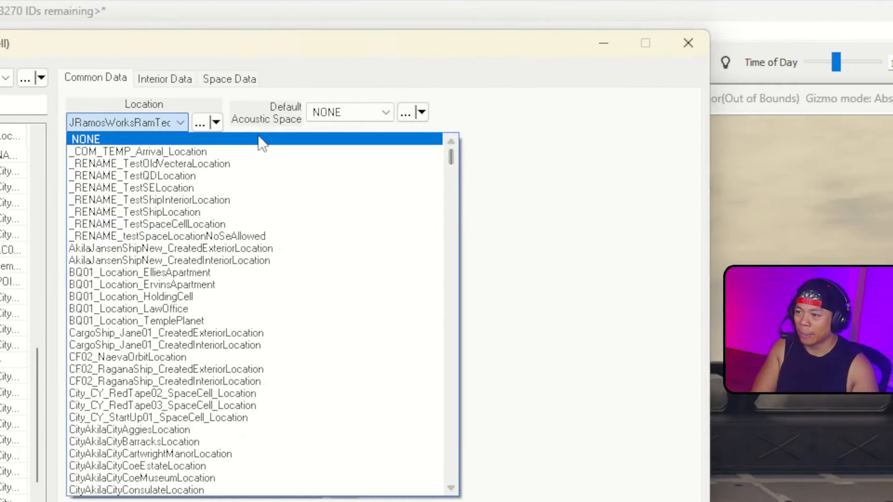
{"action": "left_click", "coordinate": [203, 139]}
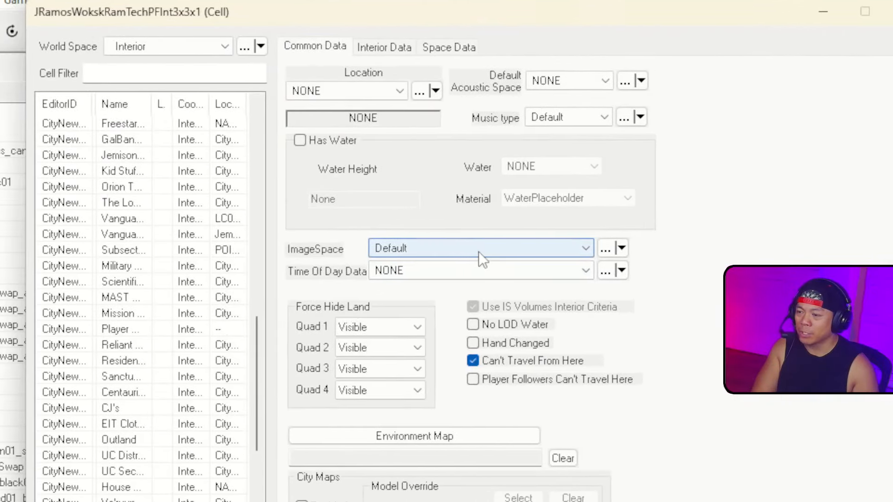
Set the new interior cell's ImageSpace to DefaultSpaceIS
{"action": "left_click", "coordinate": [263, 280]}
{"action": "scroll", "coordinate": [466, 265], "scroll_direction": "down", "scroll_amount": 20}
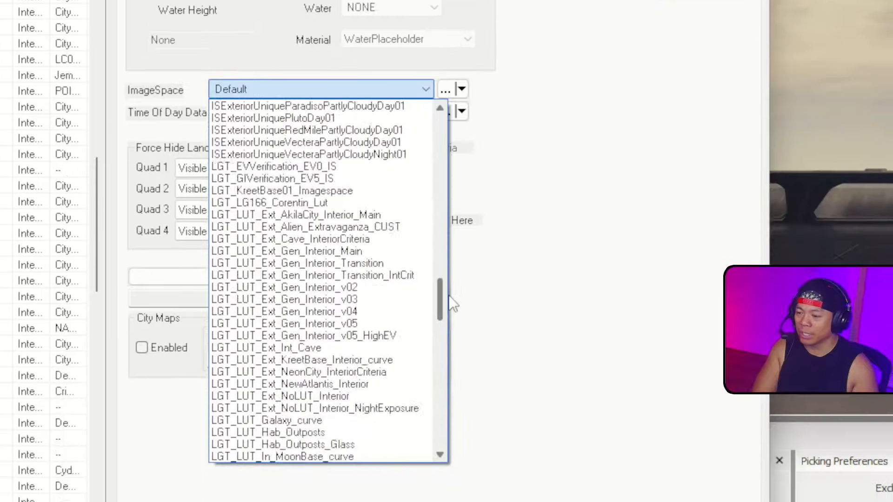
{"action": "left_click_drag", "start_coordinate": [450, 263], "coordinate": [444, 156]}
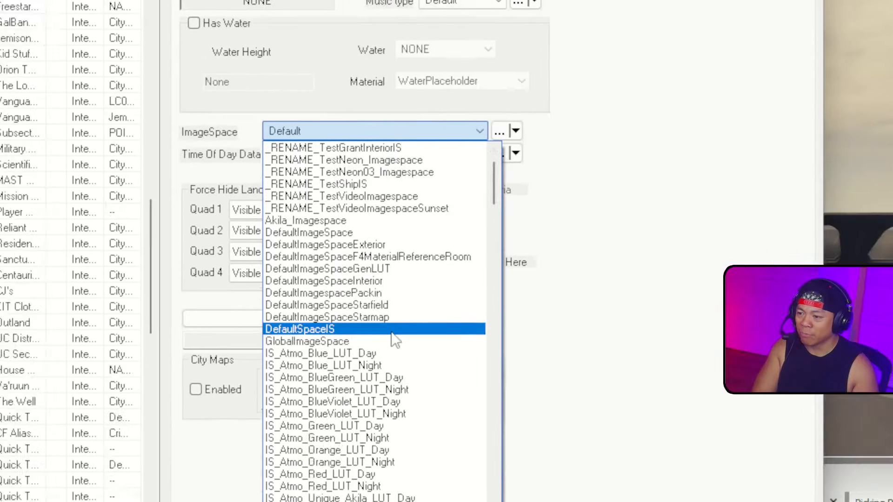
{"action": "left_click", "coordinate": [392, 331]}
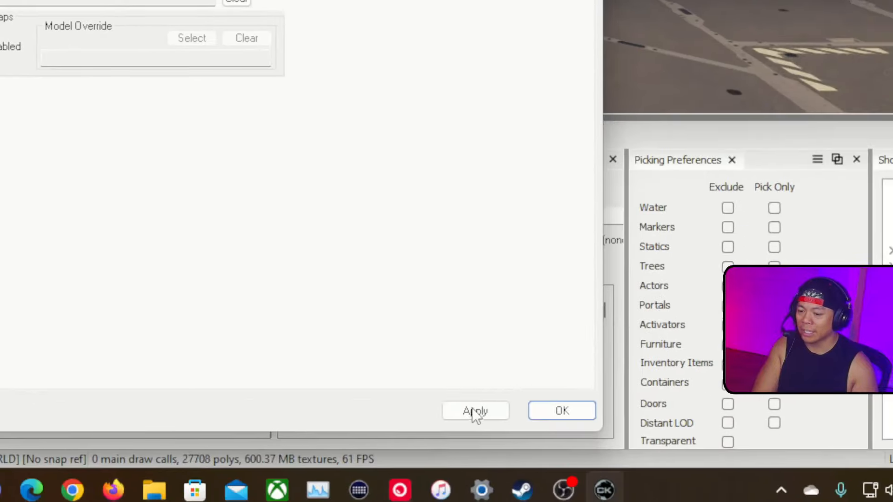
Apply the cell data, accept updating the persist location on all actors in the cell, and close the cell window
{"action": "left_click", "coordinate": [474, 411]}
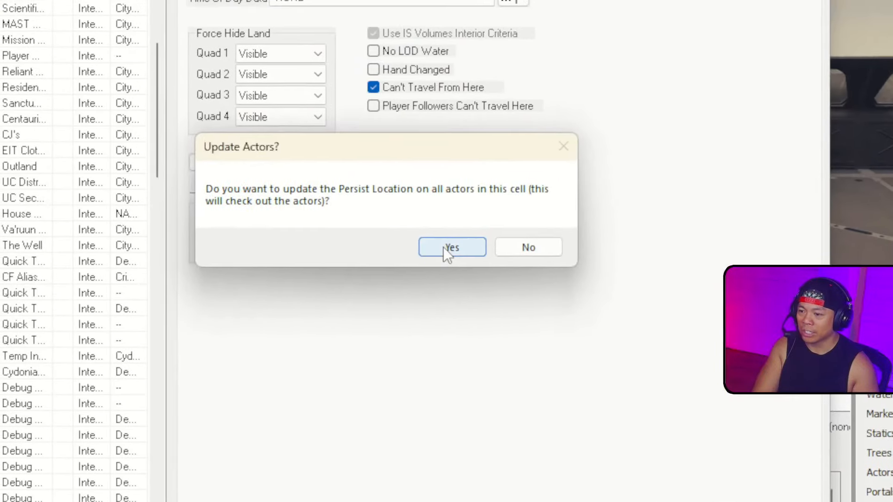
{"action": "left_click", "coordinate": [224, 70]}
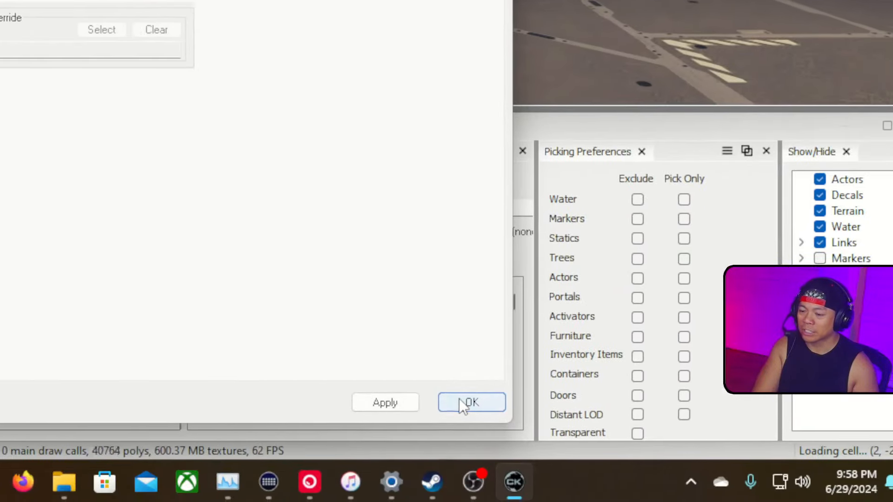
{"action": "left_click", "coordinate": [556, 422]}
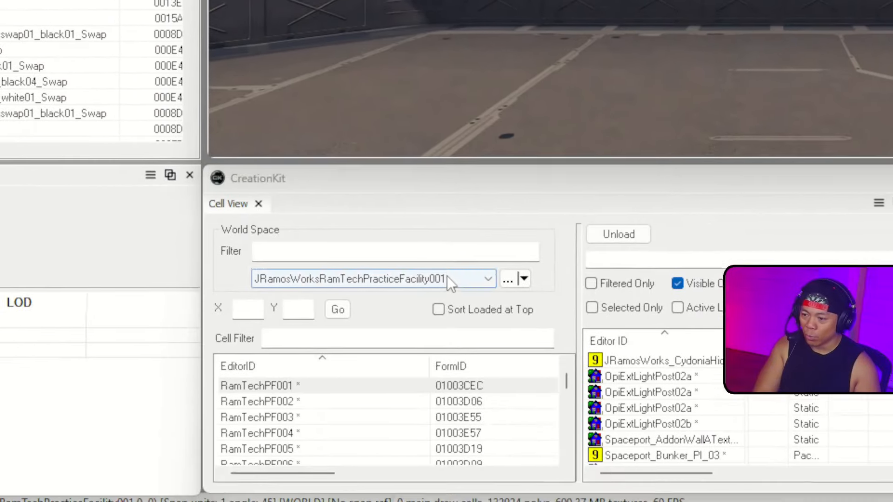
{"action": "left_click", "coordinate": [448, 279]}
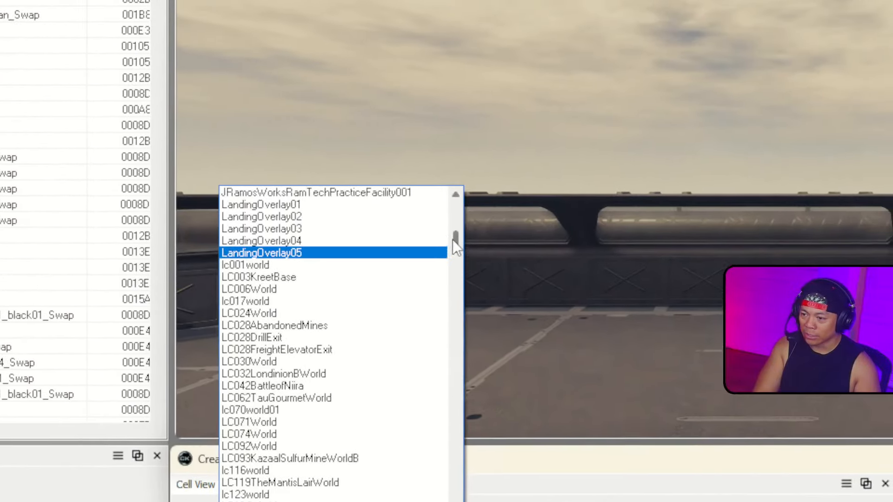
{"action": "left_click_drag", "start_coordinate": [453, 240], "coordinate": [449, 194]}
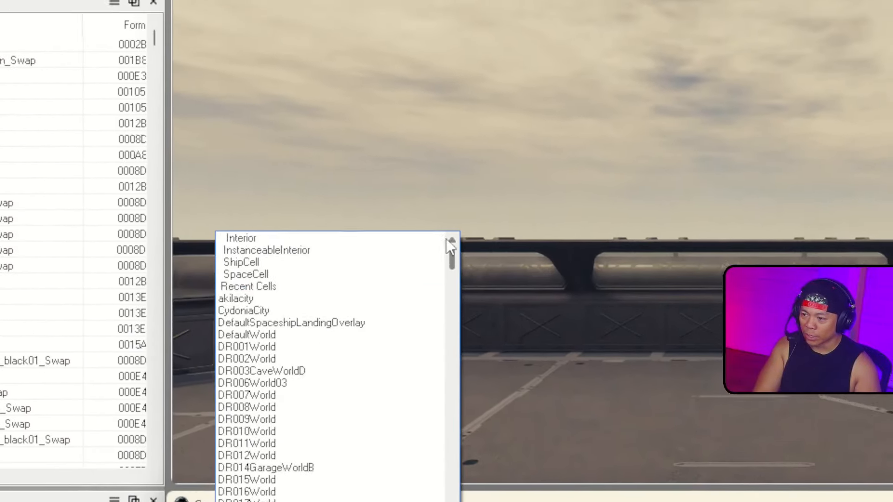
{"action": "left_click", "coordinate": [425, 192]}
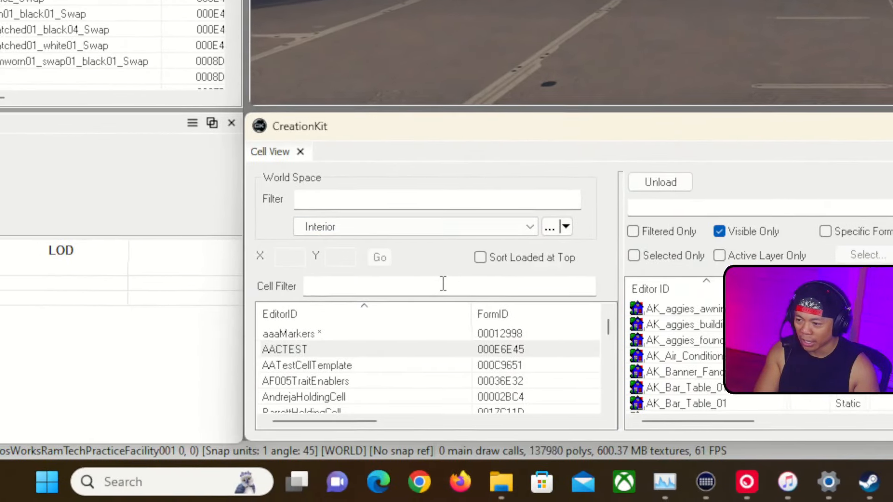
{"action": "left_click", "coordinate": [443, 283]}
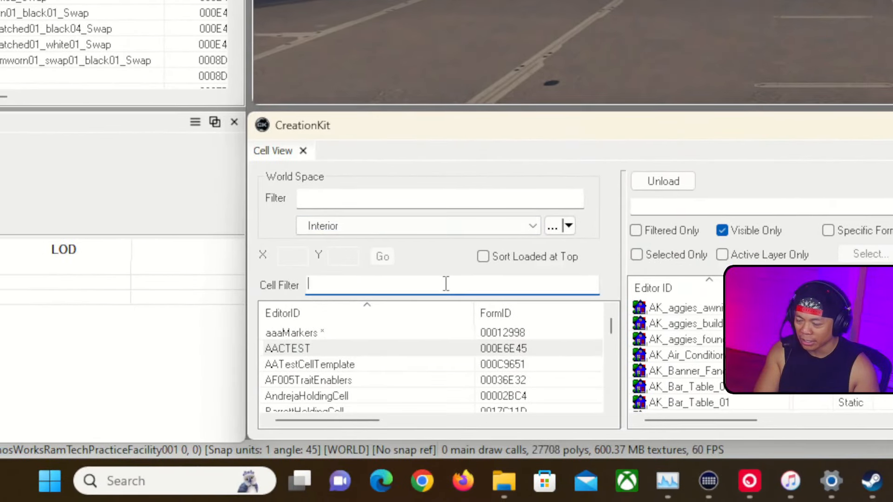
{"action": "type", "text": "jram"}
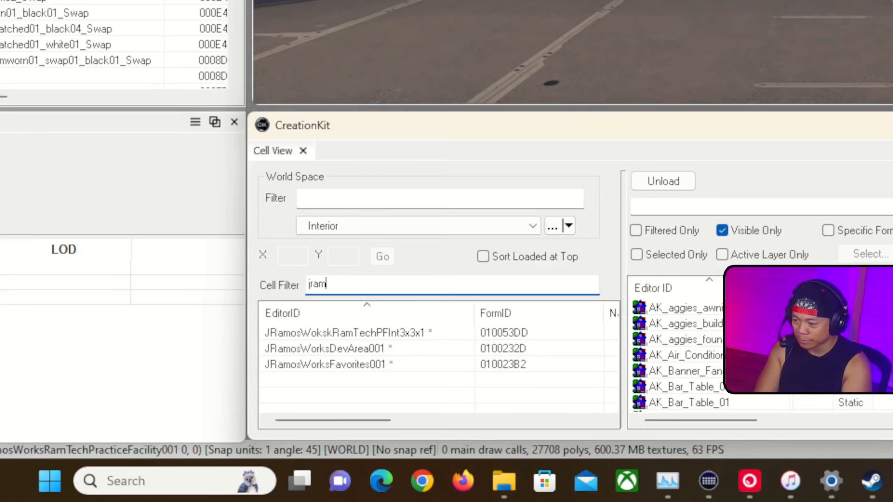
{"action": "type", "text": "osworks"}
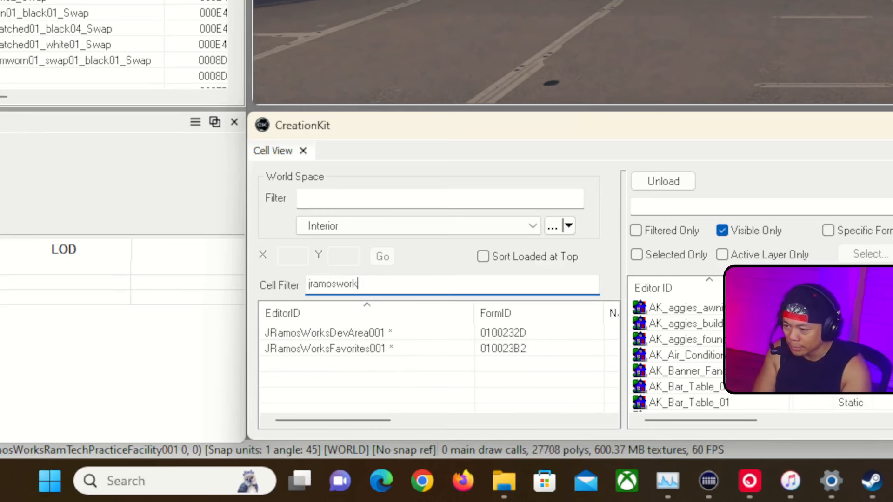
{"action": "key", "text": "BackSpace"}
{"action": "key", "text": "BackSpace"}
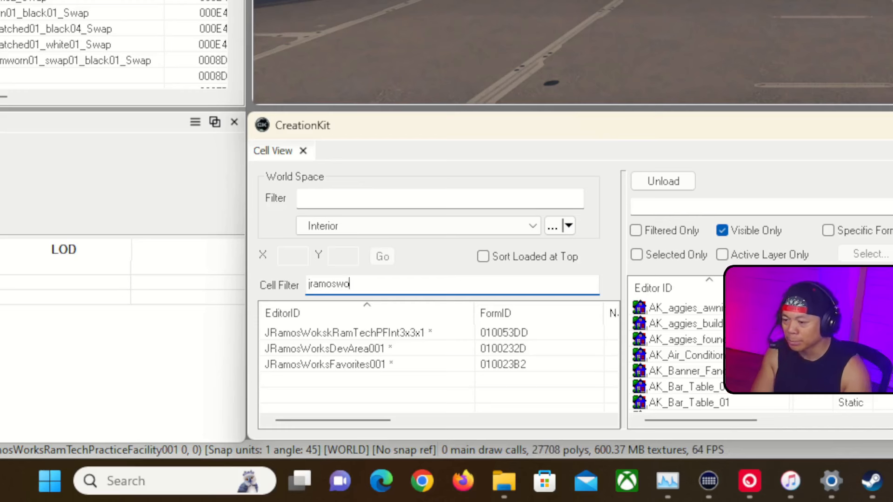
Correct the misspelled editor ID of the new 3x3x1 interior cell to JRamosWorksRamTechPFInt3x3x1
{"action": "left_click", "coordinate": [398, 331]}
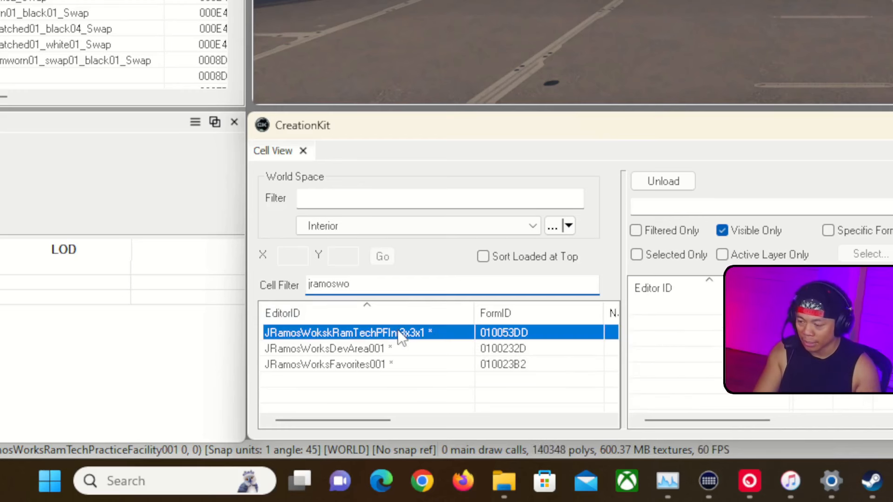
{"action": "left_click", "coordinate": [399, 331]}
{"action": "left_click", "coordinate": [298, 333]}
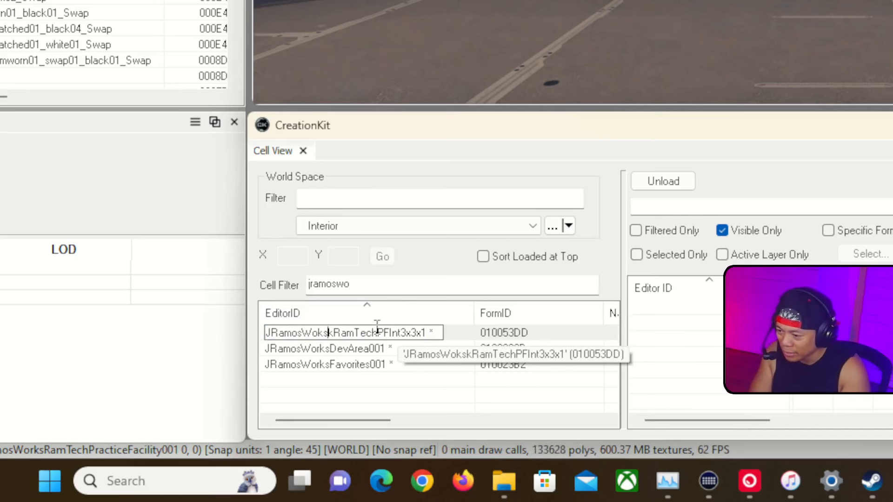
{"action": "key", "text": "BackSpace"}
{"action": "key", "text": "BackSpace"}
{"action": "type", "text": "r"}
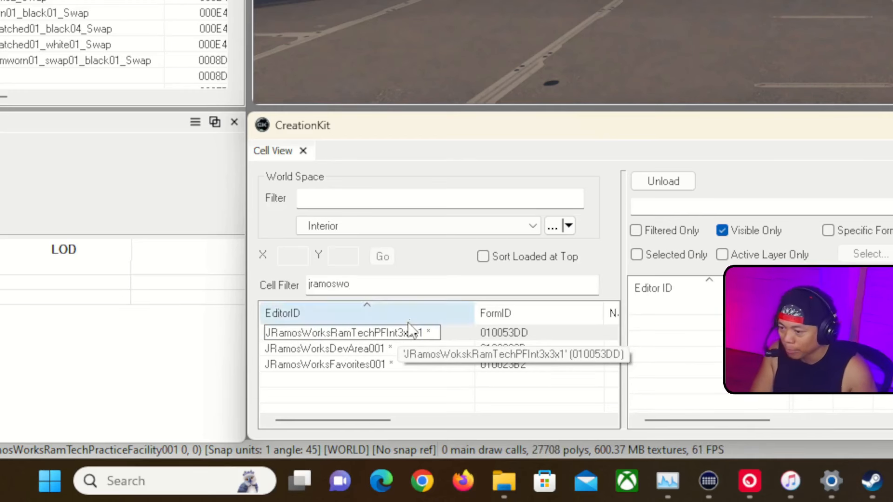
{"action": "key", "text": "Return"}
{"action": "left_click", "coordinate": [421, 352]}
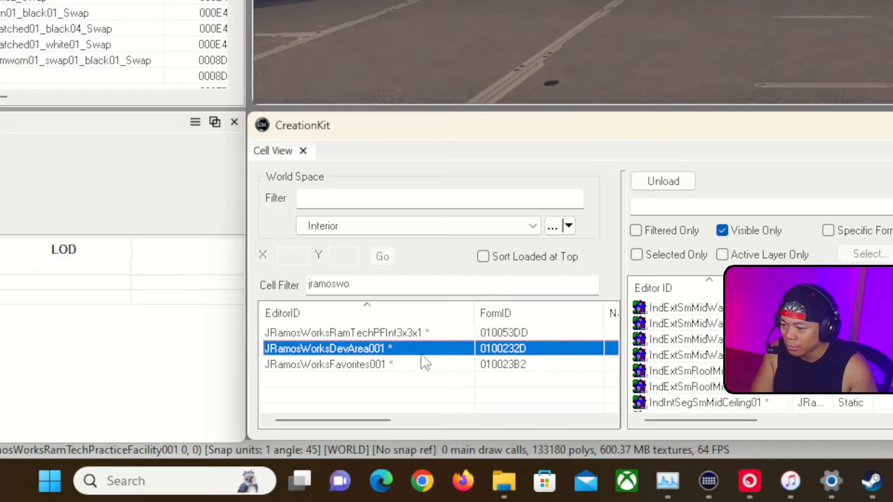
Load JRamosWorksRamTechPFInt3x3x1 in the render view and show the Packin ground plane
{"action": "double_click", "coordinate": [381, 333]}
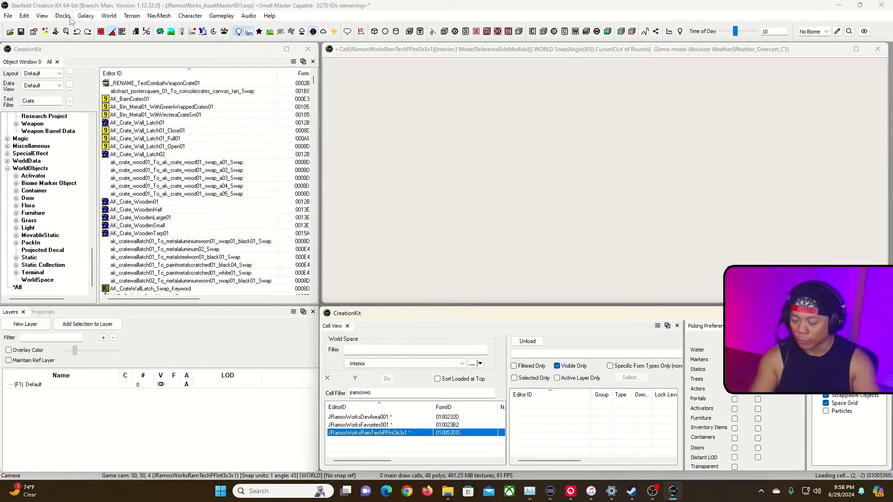
{"action": "left_click", "coordinate": [70, 18]}
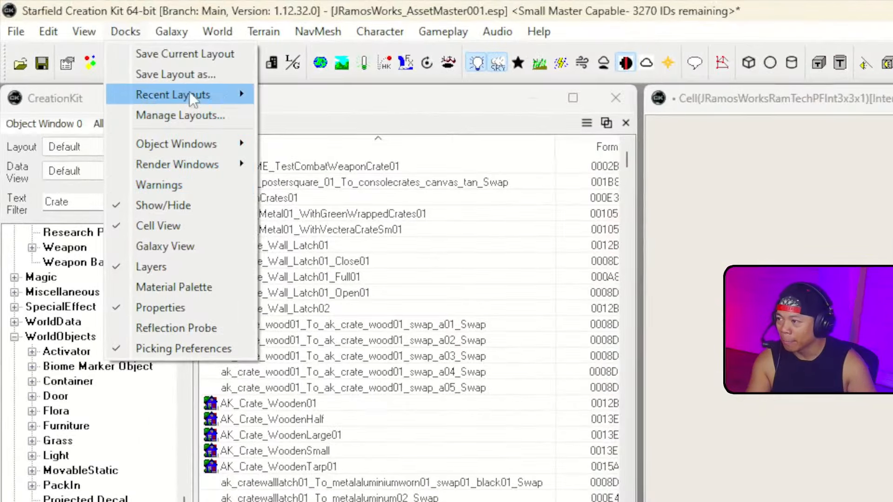
{"action": "mouse_move", "coordinate": [90, 24]}
{"action": "mouse_move", "coordinate": [149, 143]}
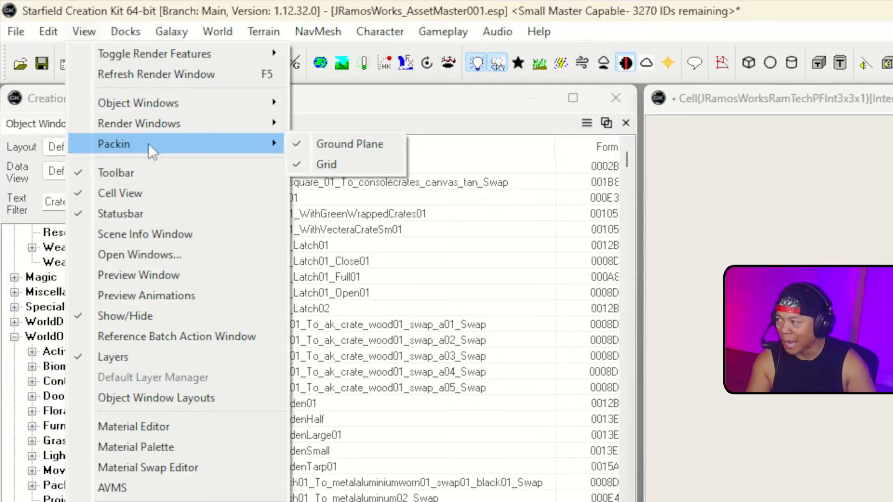
{"action": "left_click", "coordinate": [338, 143]}
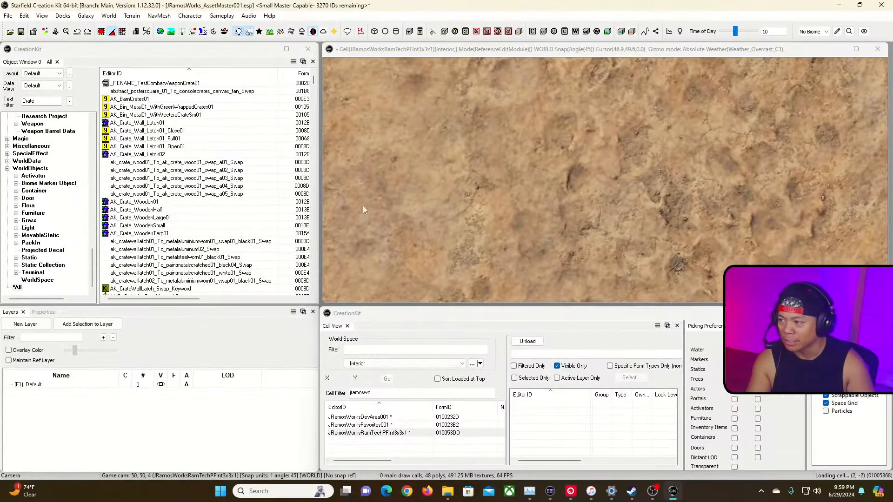
Filter all objects by jramosworks and place the JRamosWorks_CydoniaHideout2x1x1FurnishedInstance pack-in on the ground plane in the render view
{"action": "left_click", "coordinate": [27, 288]}
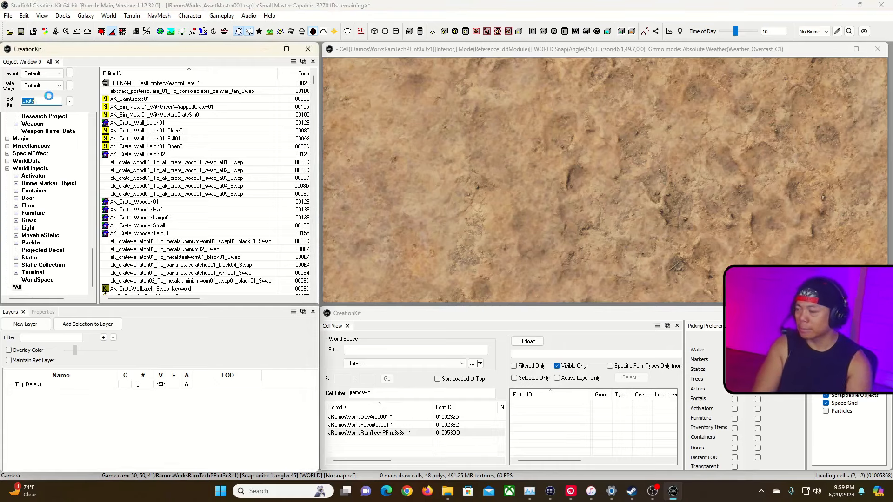
{"action": "type", "text": "jramosworks"}
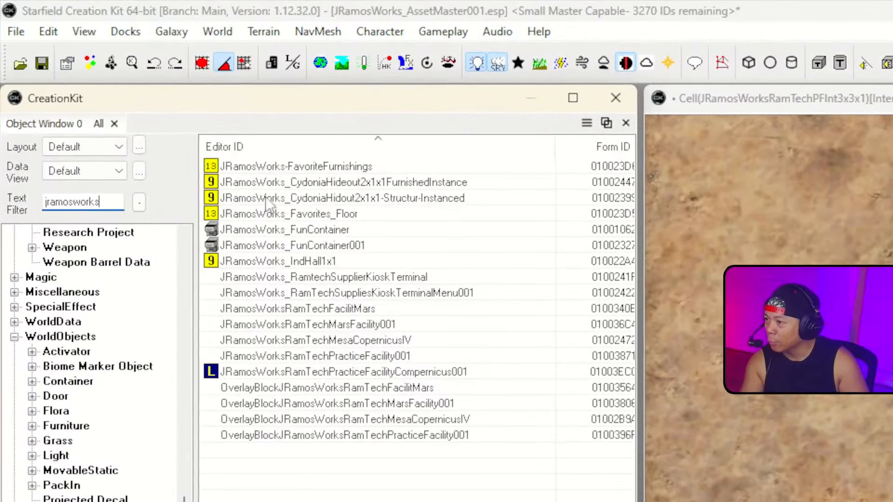
{"action": "left_click", "coordinate": [377, 187]}
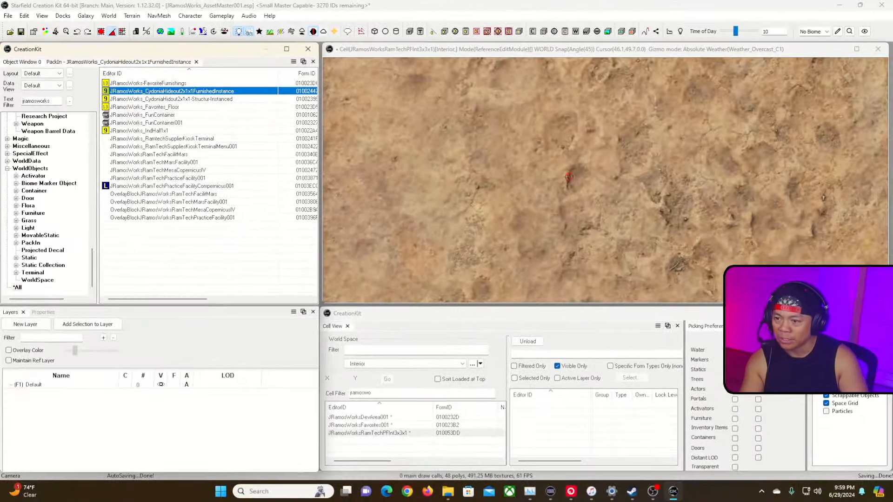
{"action": "left_click_drag", "start_coordinate": [569, 177], "coordinate": [585, 174]}
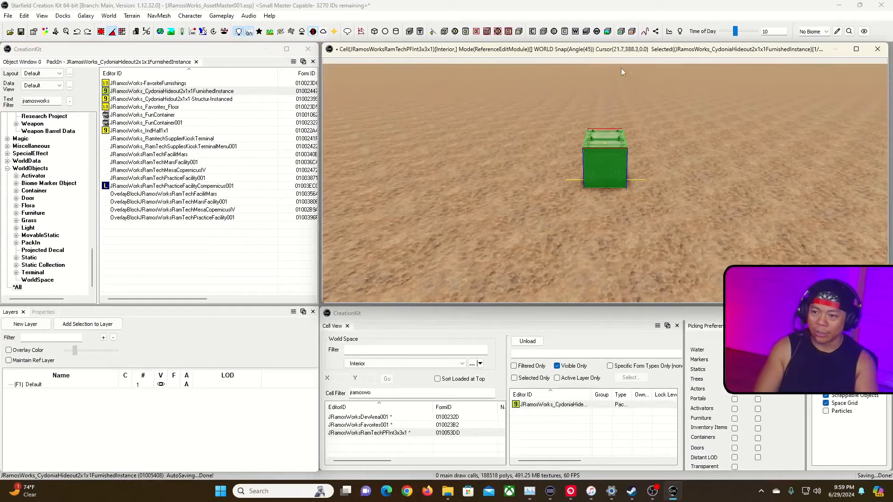
{"action": "mouse_move", "coordinate": [603, 160]}
{"action": "middle_mouse_down", "text": "shift"}
{"action": "mouse_move", "coordinate": [577, 139]}
{"action": "mouse_move", "coordinate": [558, 153]}
{"action": "mouse_move", "coordinate": [591, 151]}
{"action": "middle_mouse_up", "text": "shift"}
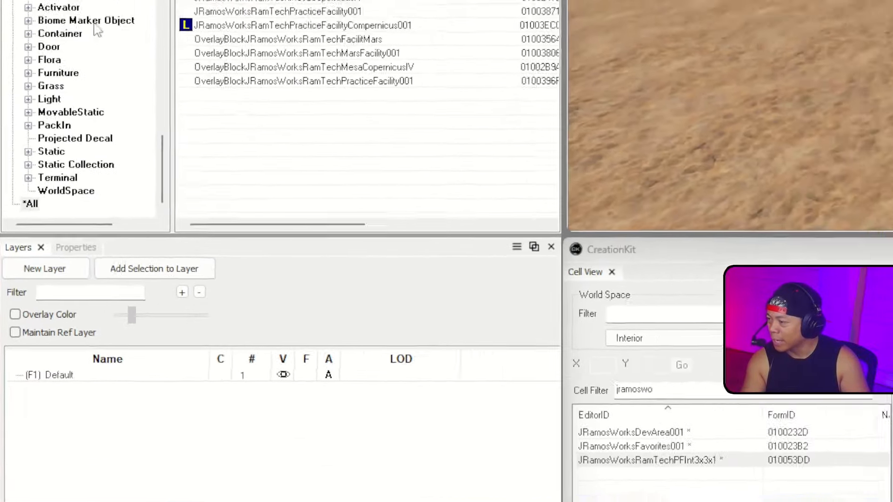
Create a new layer with the ID RamTechINT
{"action": "left_click", "coordinate": [69, 252]}
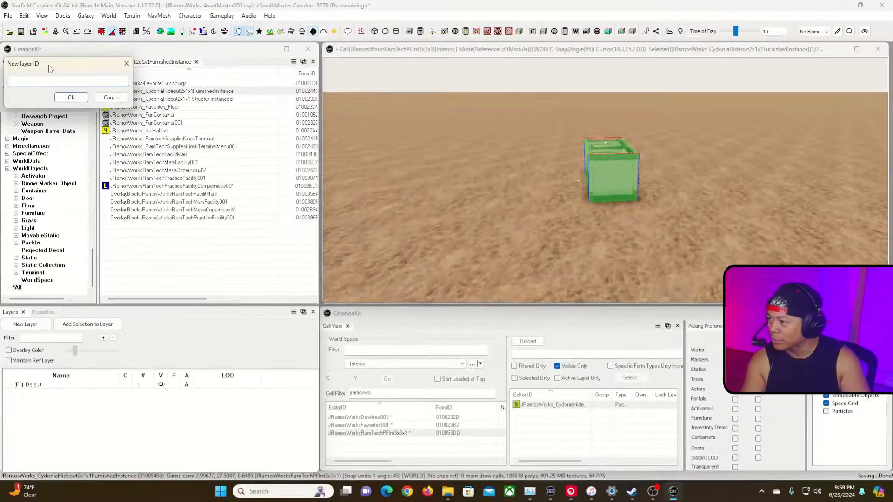
{"action": "left_click_drag", "start_coordinate": [50, 69], "coordinate": [217, 300]}
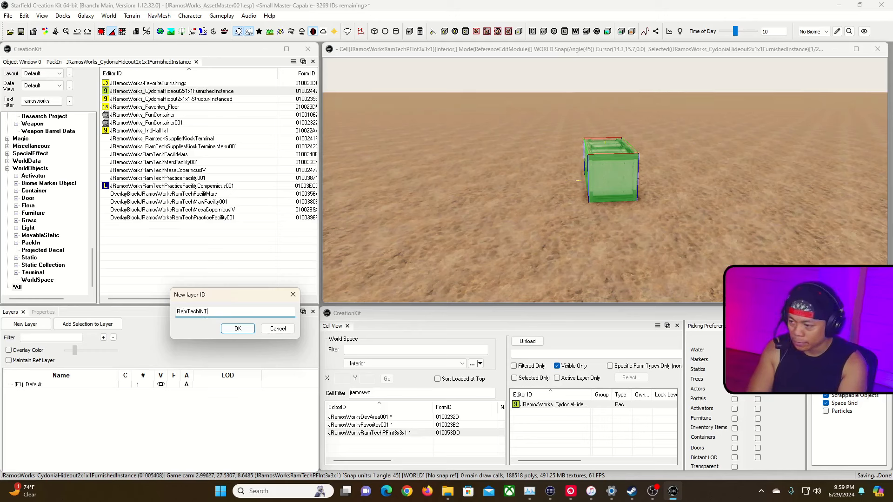
{"action": "key", "text": "Return"}
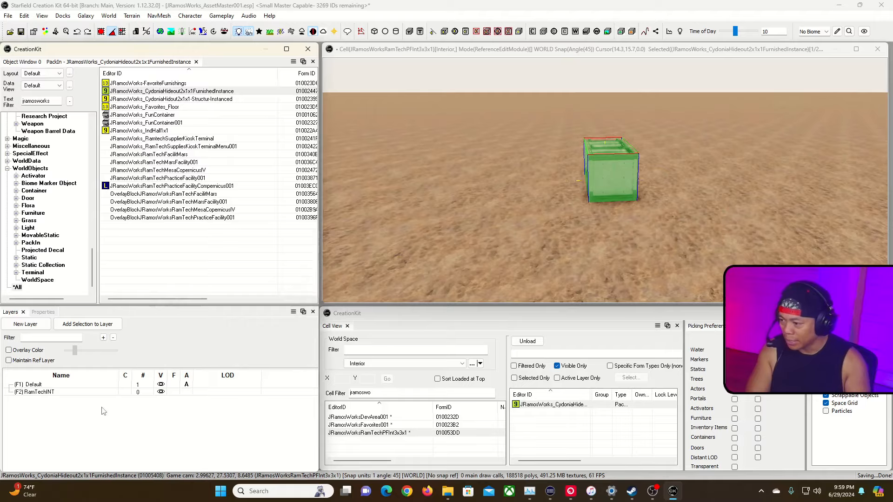
Create a child layer with the ID RamTechIntStucture under the RamTechINT layer
{"action": "left_click", "coordinate": [84, 392]}
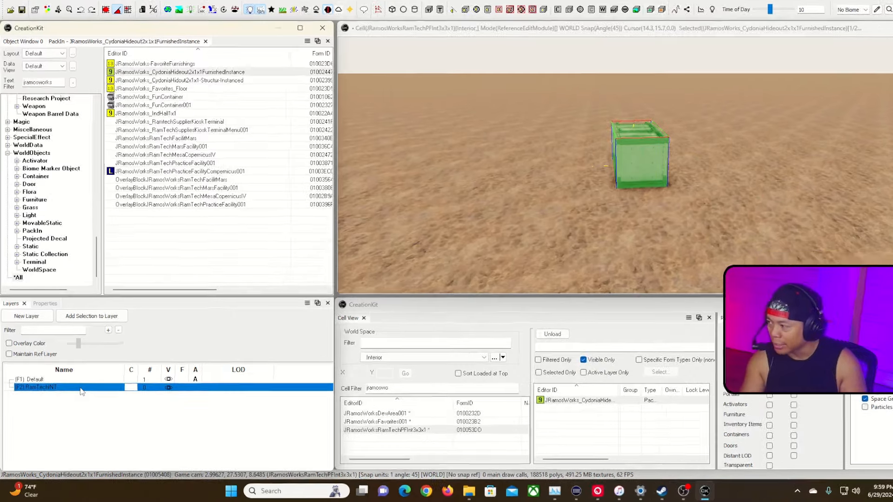
{"action": "right_click", "coordinate": [77, 393]}
{"action": "left_click", "coordinate": [172, 303]}
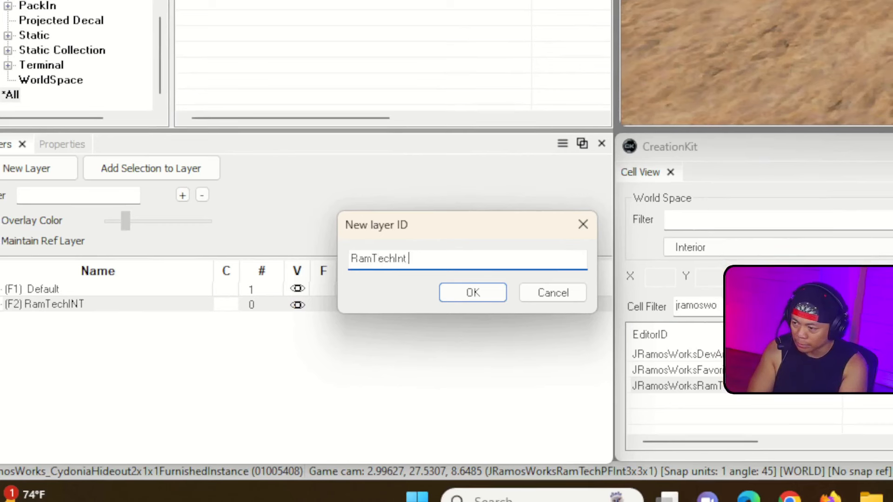
{"action": "left_click", "coordinate": [462, 296]}
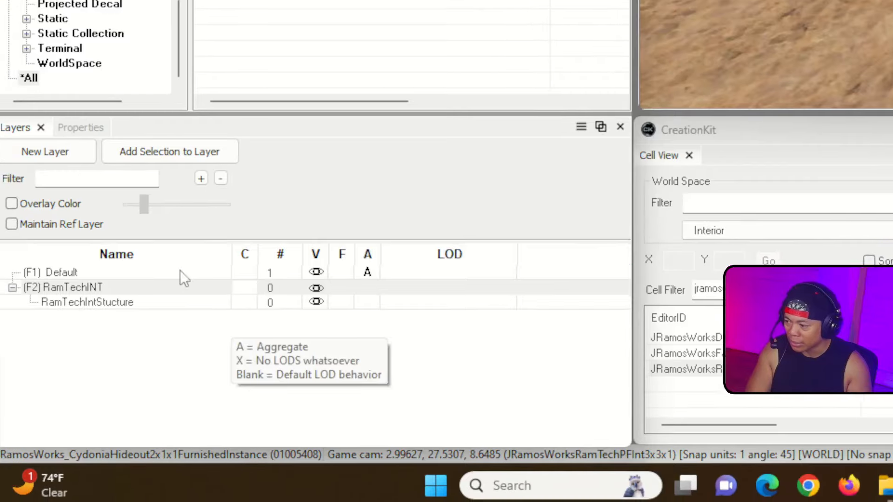
Select all loaded references in the Default layer and add them to RamTechIntStucture, set as the active layer
{"action": "left_click", "coordinate": [184, 272]}
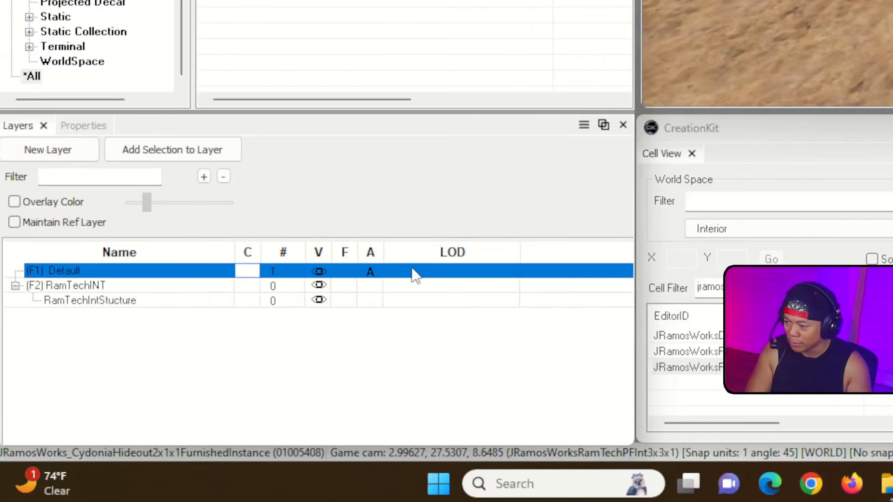
{"action": "right_click", "coordinate": [414, 274]}
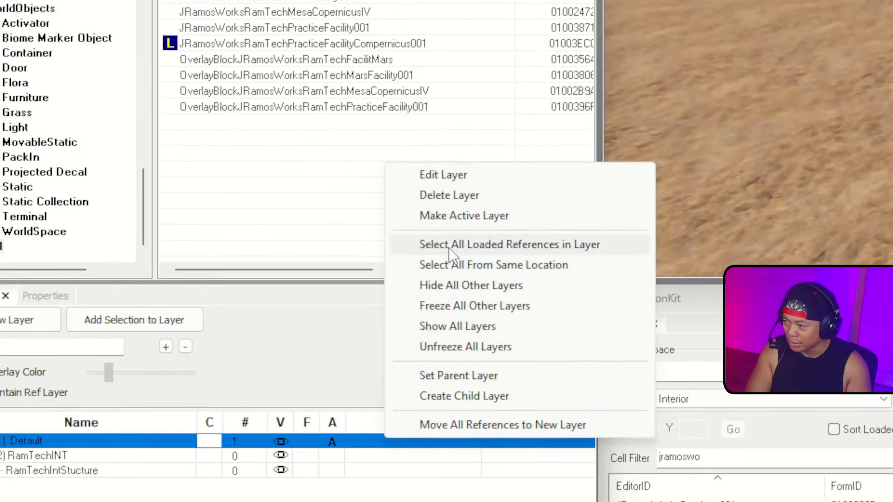
{"action": "left_click", "coordinate": [448, 246]}
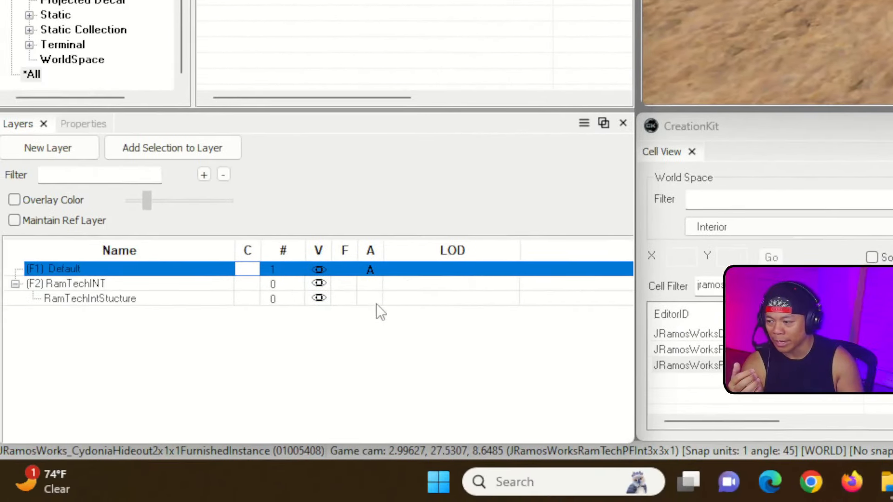
{"action": "left_click", "coordinate": [423, 298]}
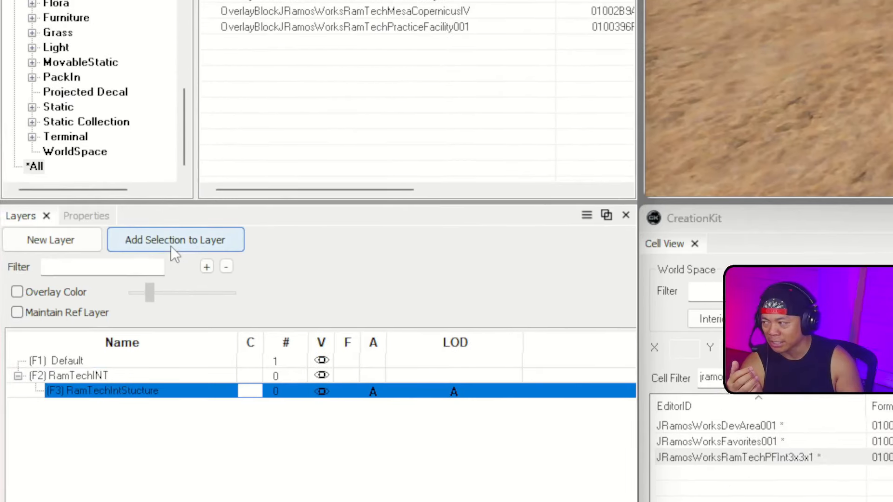
{"action": "left_click", "coordinate": [169, 153]}
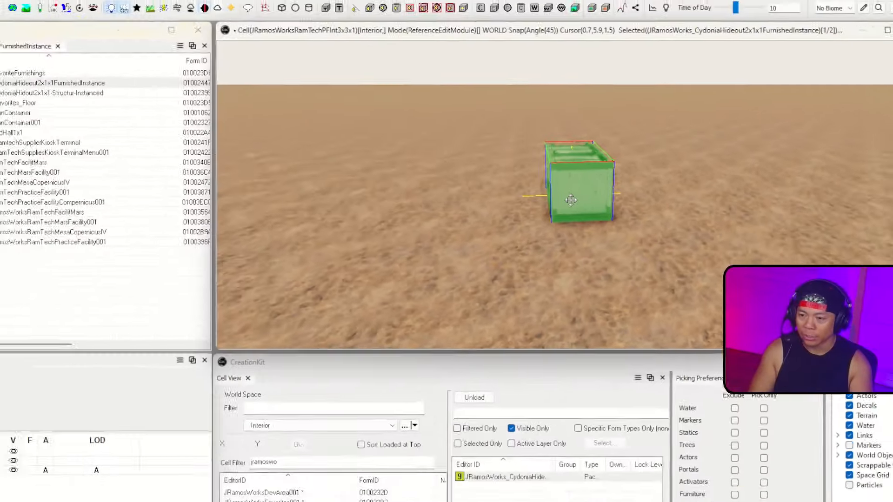
Replace the placed Cydonia hideout pack-in with grouped references and ungroup them into individual pieces
{"action": "right_click", "coordinate": [486, 237]}
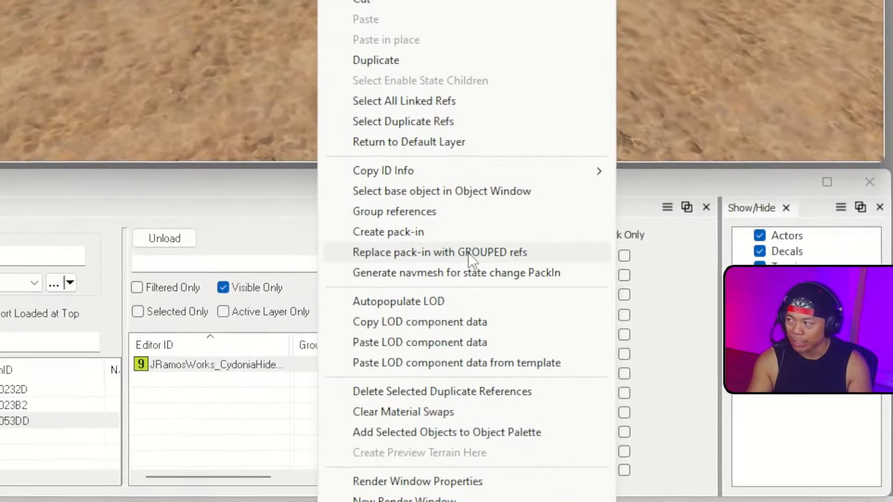
{"action": "left_click", "coordinate": [468, 253]}
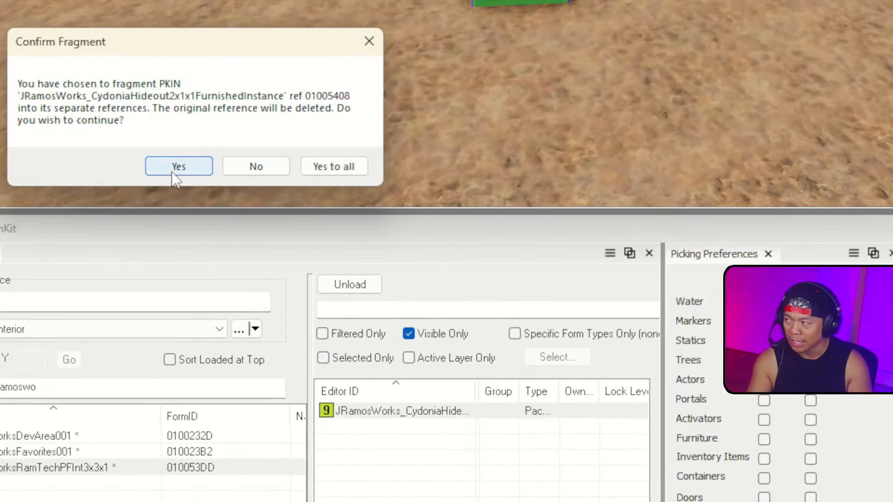
{"action": "left_click", "coordinate": [172, 174]}
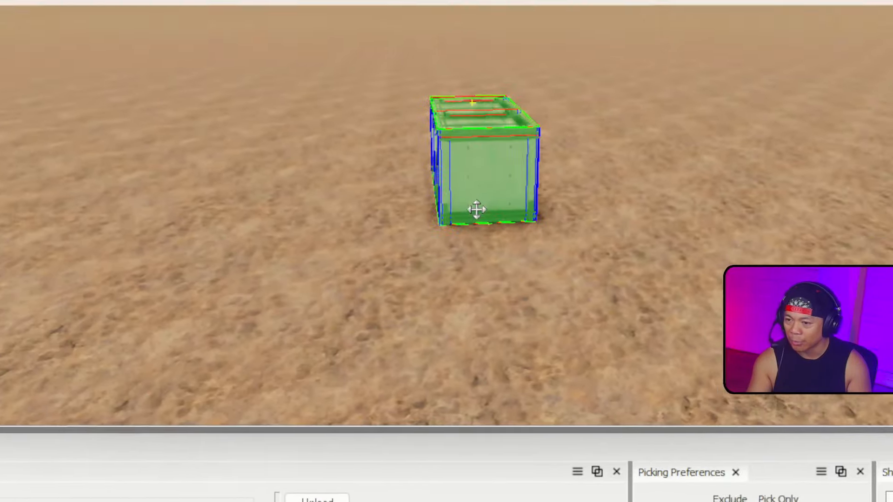
{"action": "right_click", "coordinate": [451, 248]}
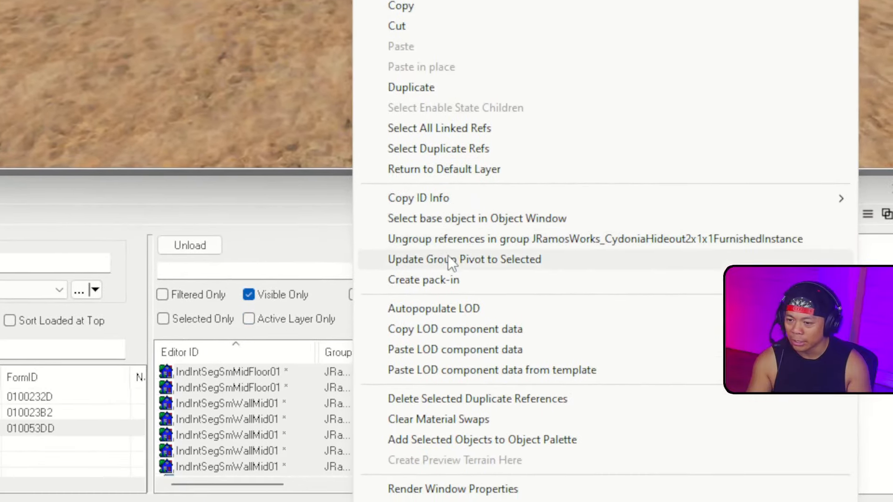
{"action": "left_click", "coordinate": [454, 250]}
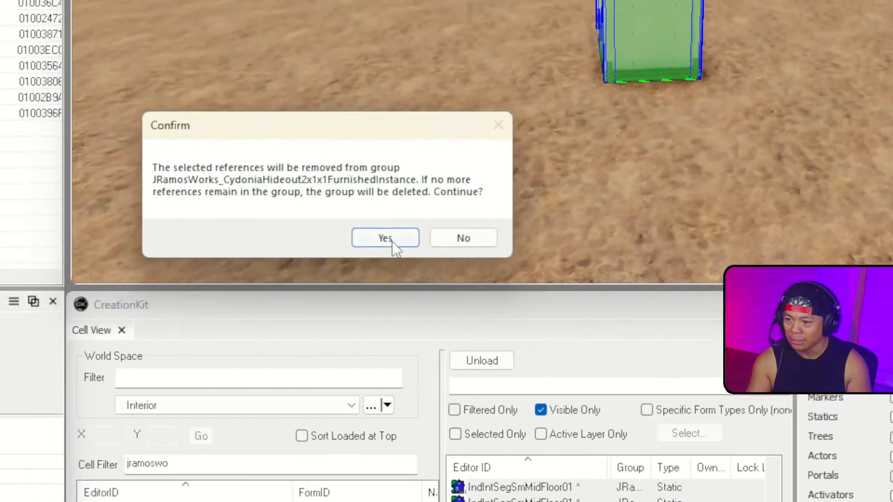
{"action": "left_click", "coordinate": [94, 122]}
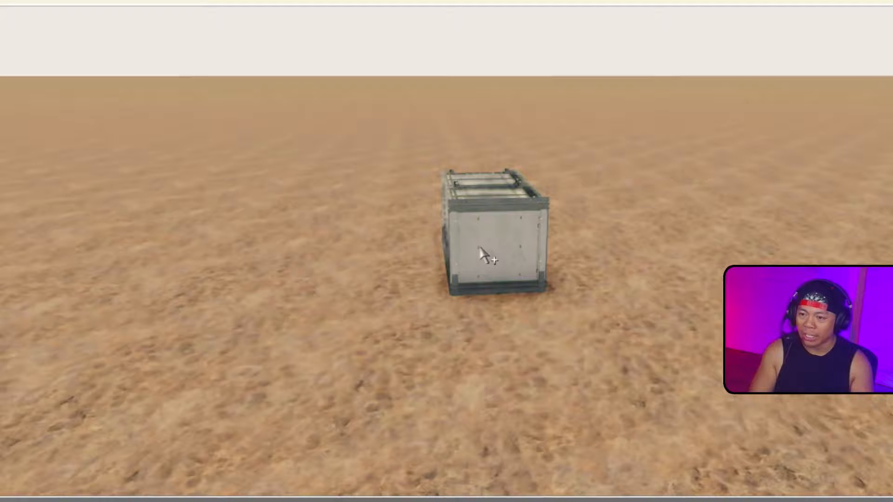
Delete the hideout's exterior end wall beside the bunk bed and both exterior roof panels
{"action": "left_click", "coordinate": [481, 253]}
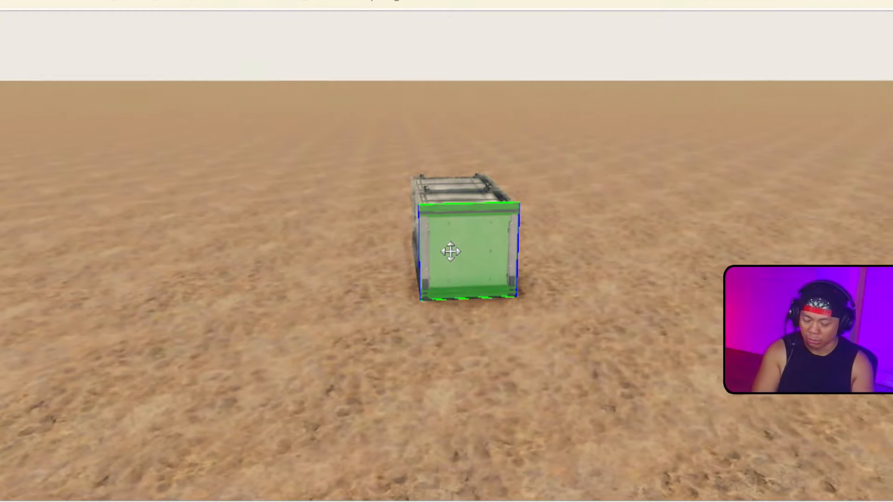
{"action": "key", "text": "Delete"}
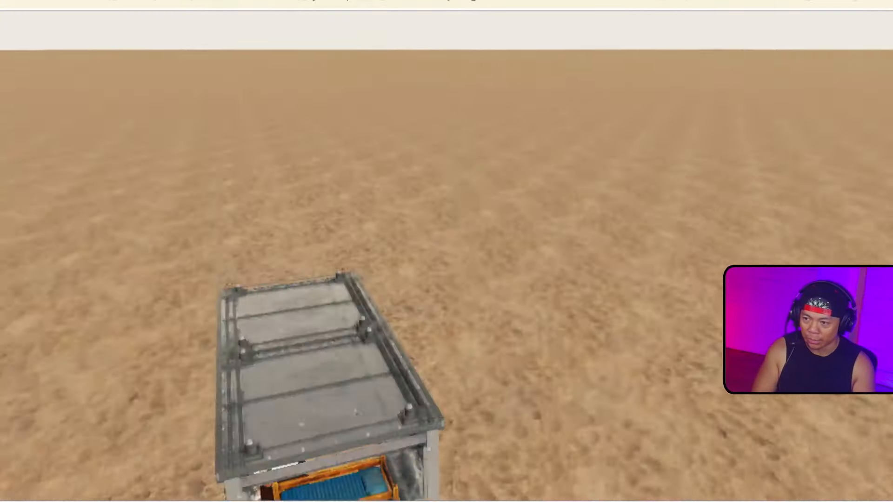
{"action": "right_click_drag", "start_coordinate": [446, 251], "coordinate": [430, 272]}
{"action": "left_click", "coordinate": [435, 258]}
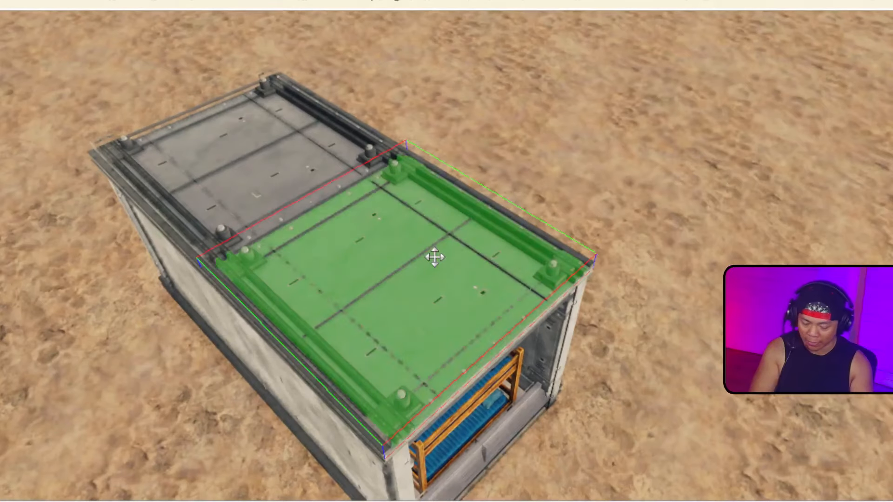
{"action": "key", "text": "Delete"}
{"action": "left_click", "coordinate": [301, 207]}
{"action": "key", "text": "Delete"}
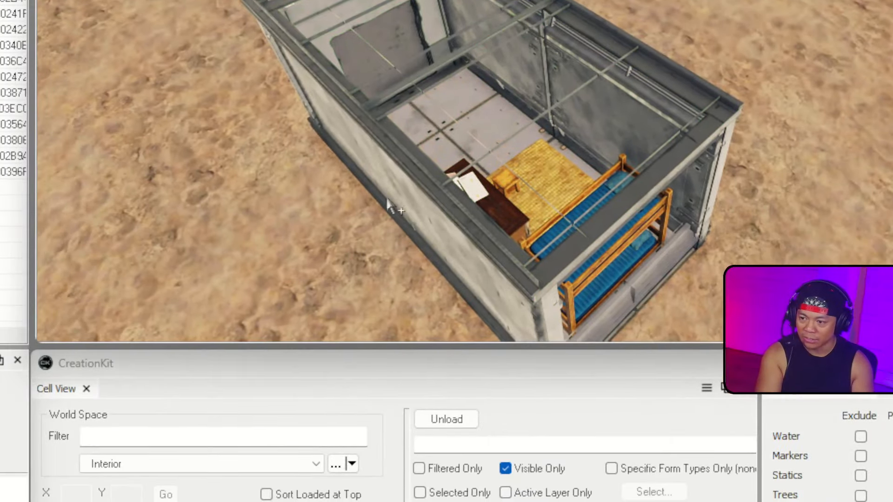
Delete the exterior wall panels along both long sides of the hideout
{"action": "left_click", "coordinate": [353, 131]}
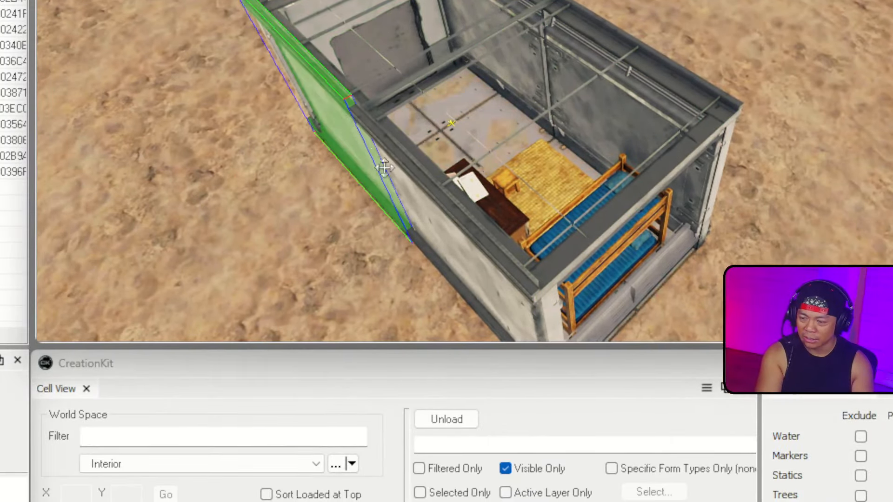
{"action": "key", "text": "Delete"}
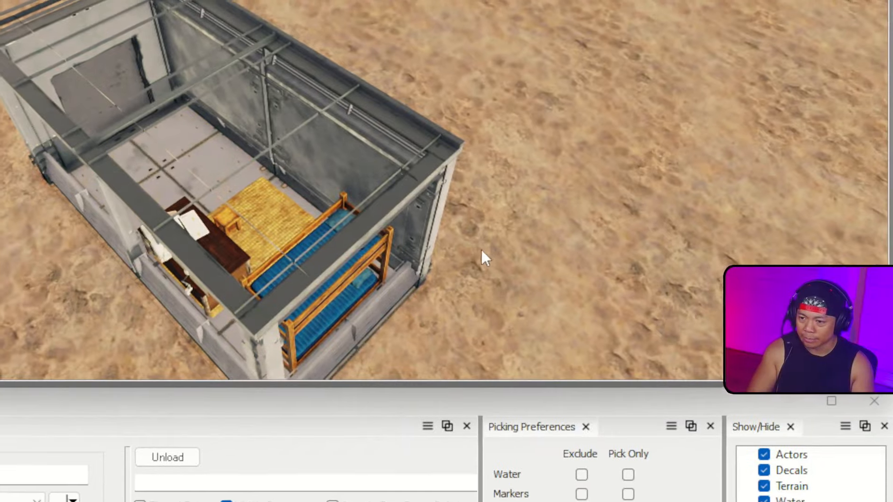
{"action": "mouse_move", "coordinate": [398, 246]}
{"action": "middle_mouse_down"}
{"action": "mouse_move", "coordinate": [511, 249]}
{"action": "mouse_move", "coordinate": [398, 246]}
{"action": "middle_mouse_up"}
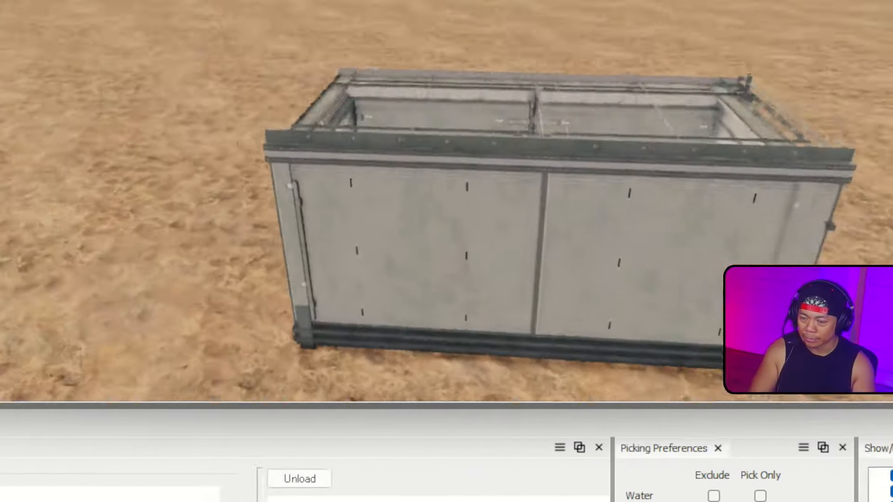
{"action": "left_click", "coordinate": [399, 246]}
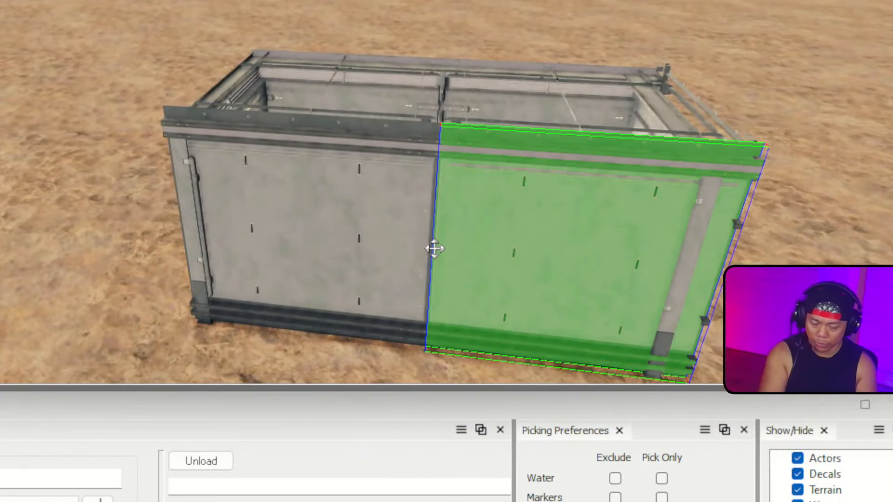
{"action": "key", "text": "Delete"}
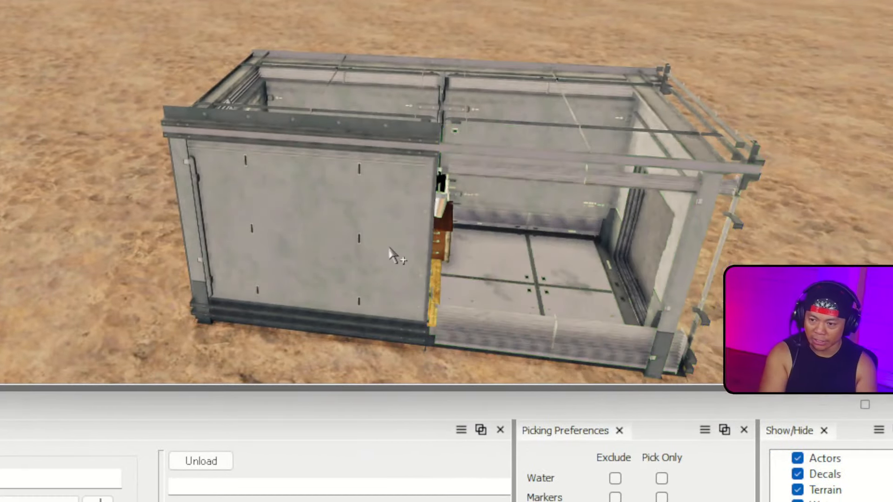
{"action": "left_click", "coordinate": [395, 253]}
{"action": "key", "text": "Delete"}
Delete the IndExtSmMidWall_SecretDoorPlug01 wall at the hideout's other end and the door piece inside it
{"action": "middle_click_drag", "start_coordinate": [395, 253], "coordinate": [446, 251]}
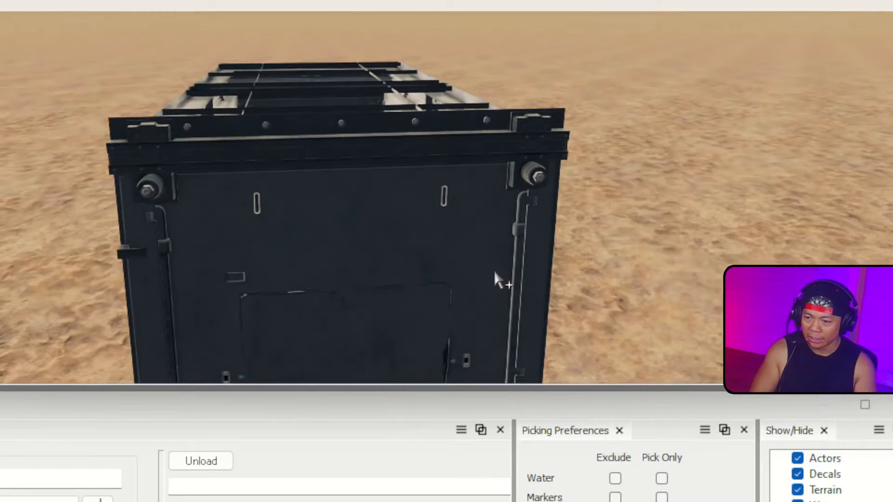
{"action": "middle_click_drag", "start_coordinate": [495, 273], "coordinate": [439, 203]}
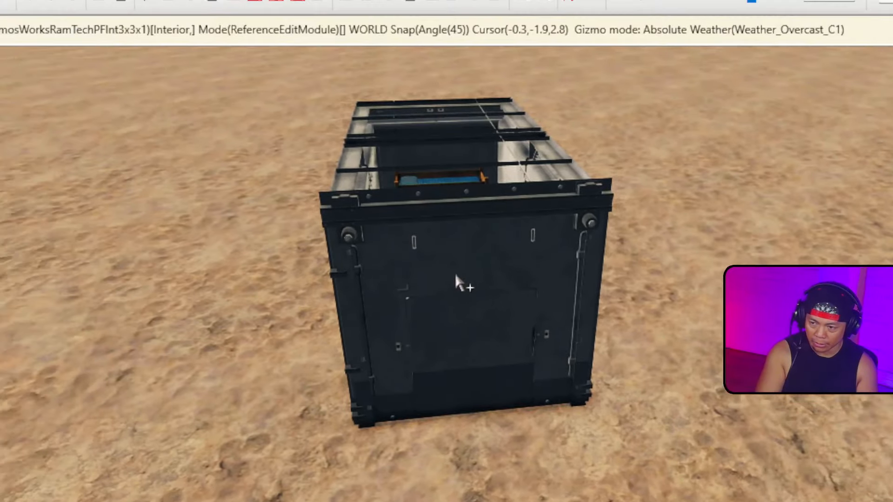
{"action": "left_click", "coordinate": [323, 127]}
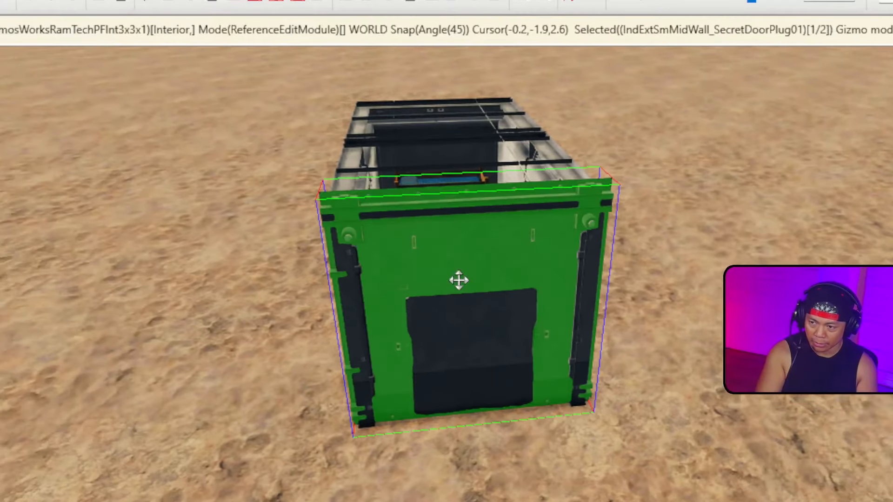
{"action": "key", "text": "Delete"}
{"action": "left_click", "coordinate": [475, 324]}
{"action": "key", "text": "Delete"}
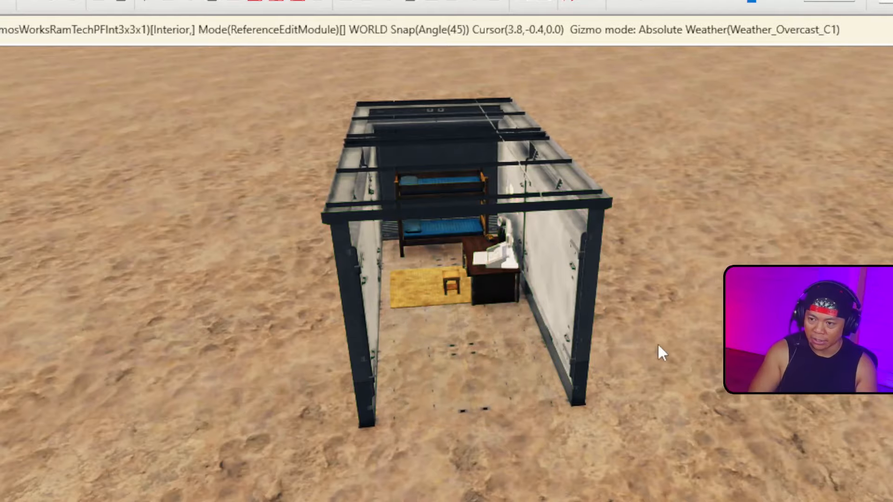
Hide the Packin ground plane and turn off the lighting effects in the render view
{"action": "key", "text": "a"}
{"action": "right_click_drag", "start_coordinate": [526, 372], "coordinate": [378, 256]}
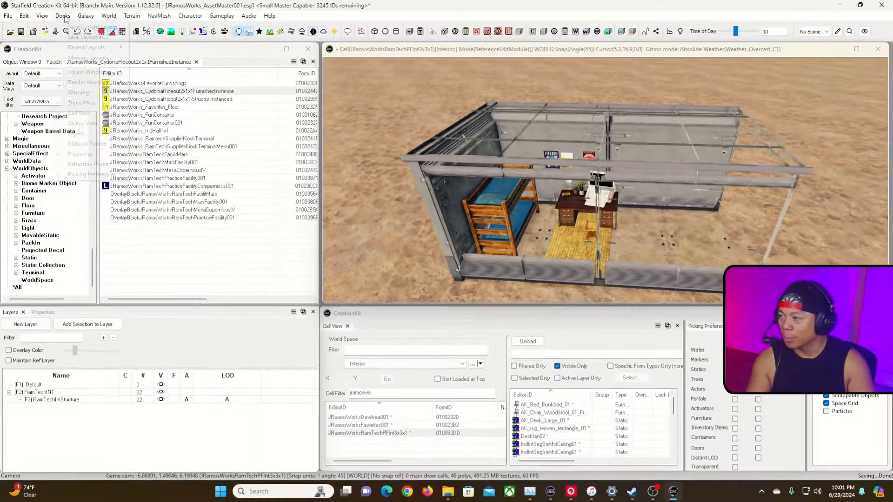
{"action": "left_click", "coordinate": [42, 16]}
{"action": "mouse_move", "coordinate": [107, 75]}
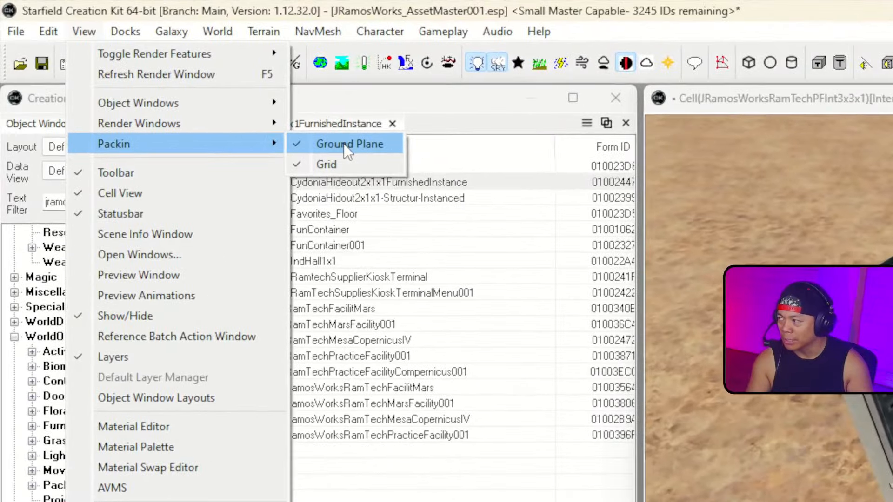
{"action": "left_click", "coordinate": [181, 76]}
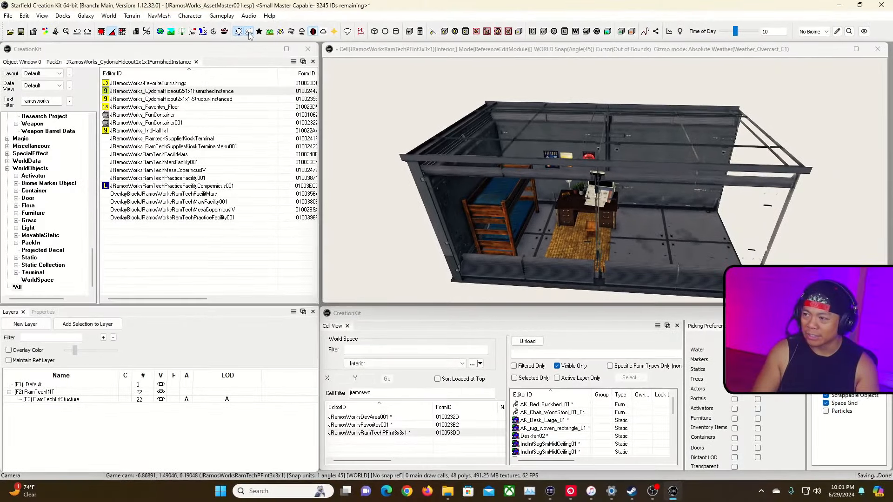
{"action": "left_click", "coordinate": [238, 33]}
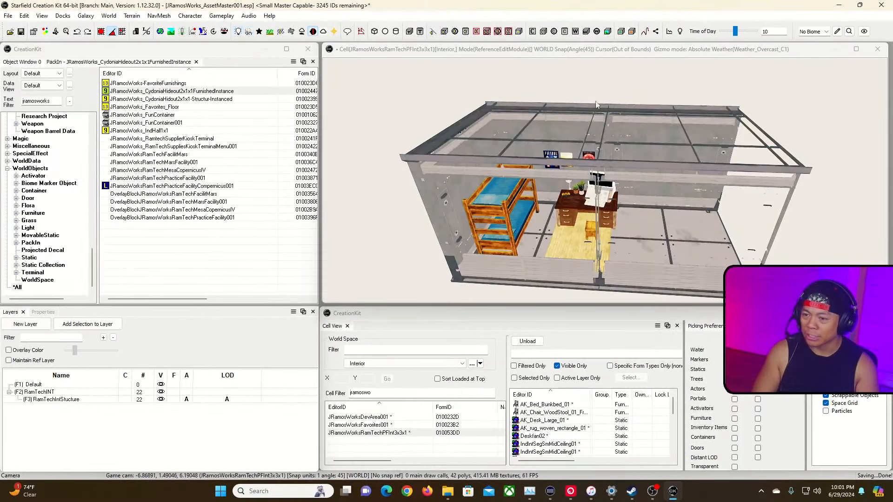
Select the rug, stool, desk, the items on the desk and the bunk bed together in the render view
{"action": "right_click_drag", "start_coordinate": [597, 106], "coordinate": [585, 122]}
{"action": "key", "text": "d"}
{"action": "key", "text": "w"}
{"action": "left_click", "coordinate": [518, 259], "text": "ctrl"}
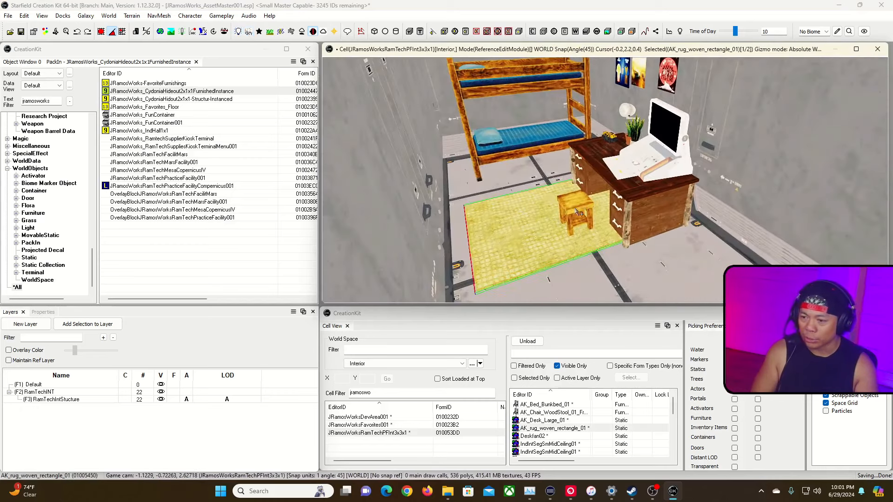
{"action": "left_click", "coordinate": [575, 213], "text": "ctrl"}
{"action": "left_click", "coordinate": [660, 204], "text": "ctrl"}
{"action": "left_click", "coordinate": [636, 145], "text": "ctrl"}
{"action": "left_click", "coordinate": [637, 142], "text": "ctrl"}
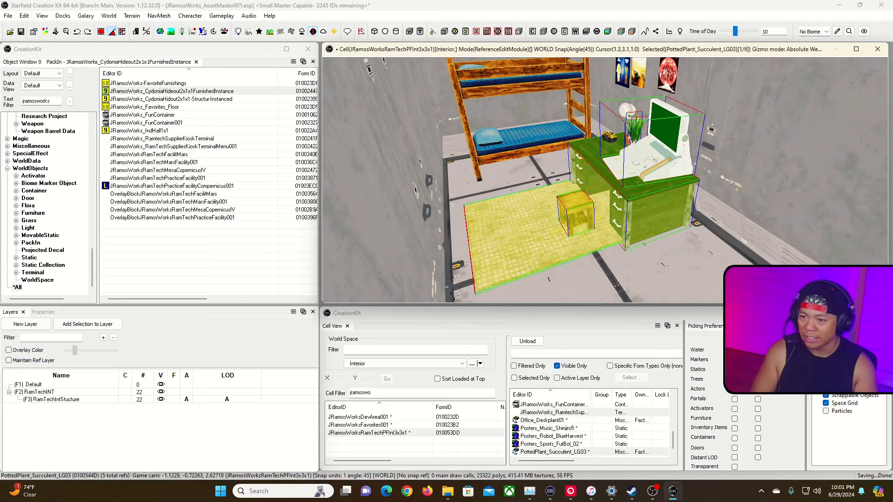
{"action": "left_click", "coordinate": [633, 134], "text": "ctrl"}
{"action": "left_click", "coordinate": [629, 126], "text": "ctrl"}
{"action": "left_click", "coordinate": [629, 109], "text": "ctrl"}
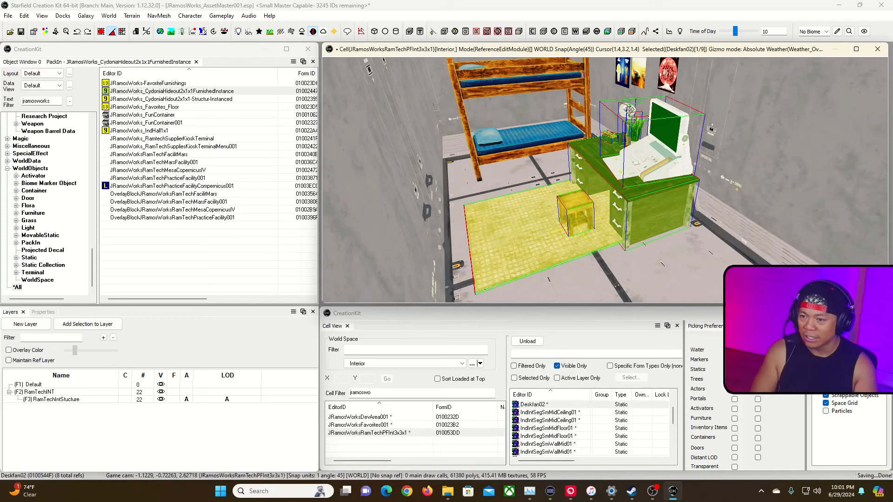
{"action": "left_click", "coordinate": [542, 135], "text": "ctrl"}
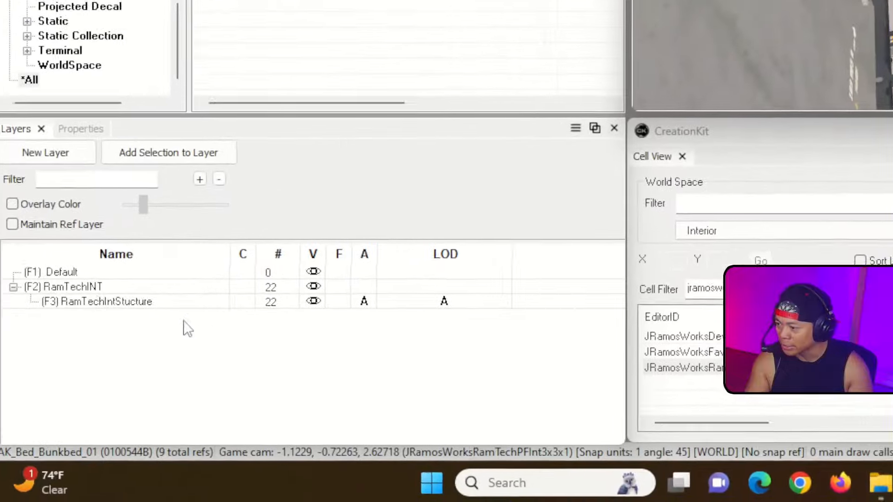
Create a child layer named RamTechIntFurniture under the RamTechINT layer
{"action": "left_click", "coordinate": [95, 282]}
{"action": "right_click", "coordinate": [96, 284]}
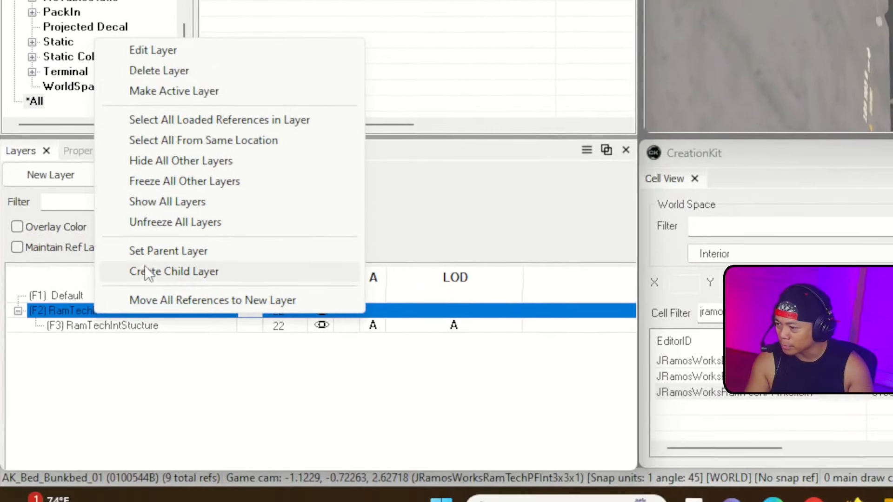
{"action": "left_click", "coordinate": [174, 417]}
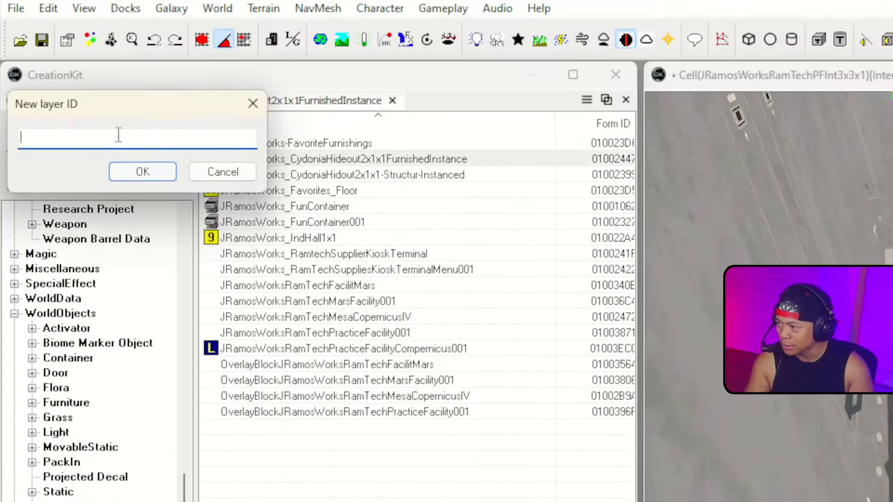
{"action": "left_click_drag", "start_coordinate": [123, 110], "coordinate": [393, 455]}
{"action": "left_click_drag", "start_coordinate": [393, 290], "coordinate": [411, 388]}
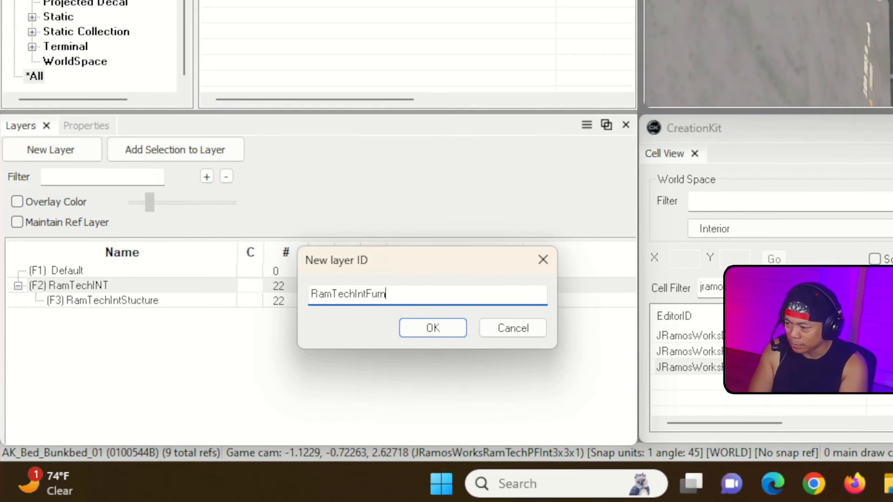
{"action": "left_click", "coordinate": [434, 326]}
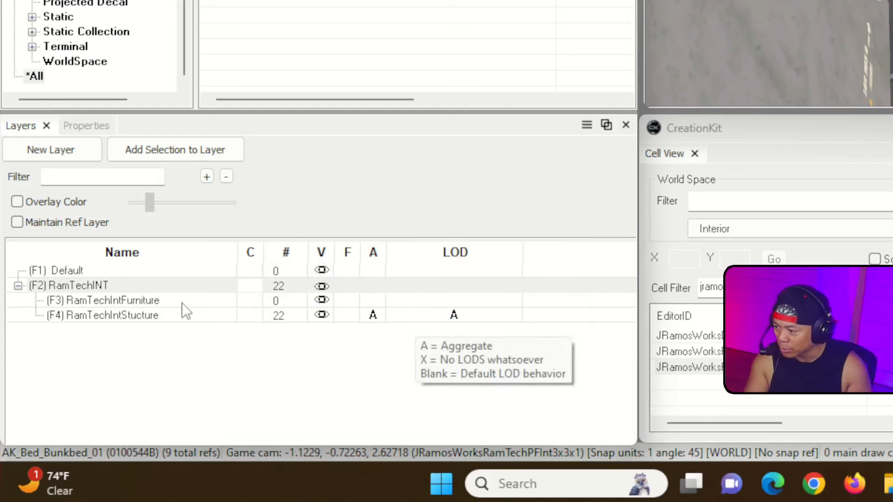
Make RamTechIntFurniture the active layer and move the selected furnishings from RamTechIntStucture onto it
{"action": "left_click", "coordinate": [372, 302]}
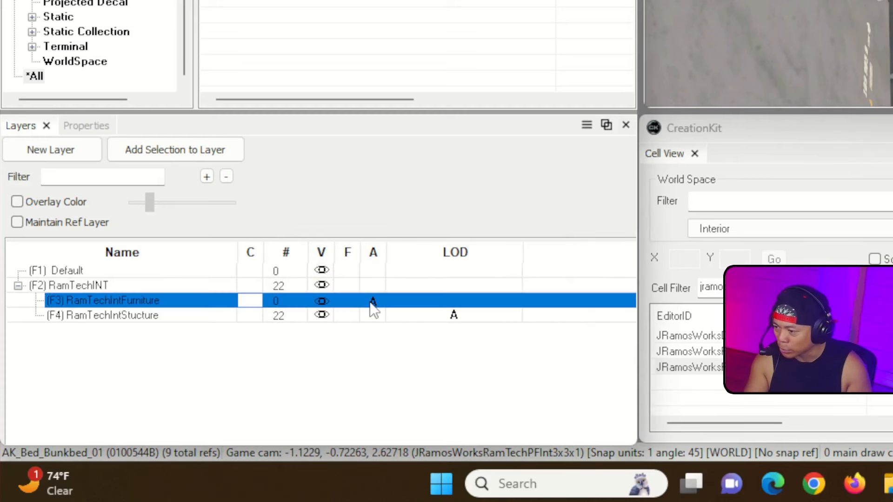
{"action": "right_click", "coordinate": [345, 305]}
{"action": "left_click", "coordinate": [308, 202]}
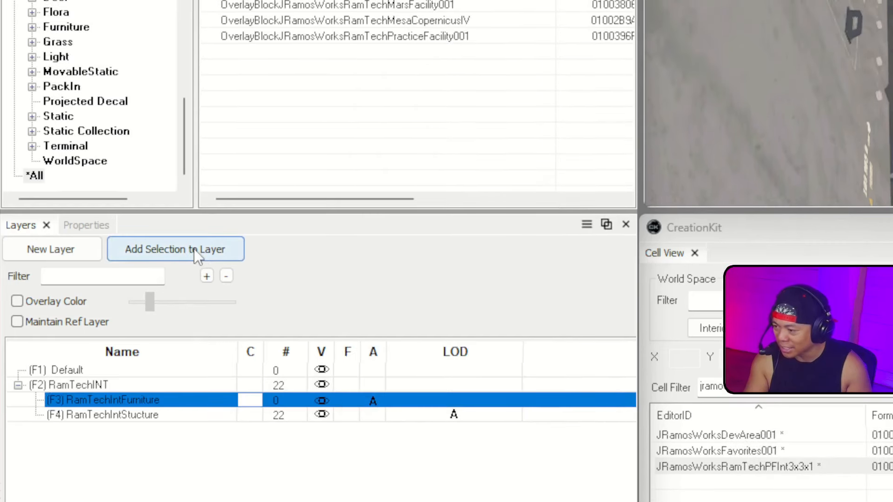
{"action": "left_click", "coordinate": [194, 151]}
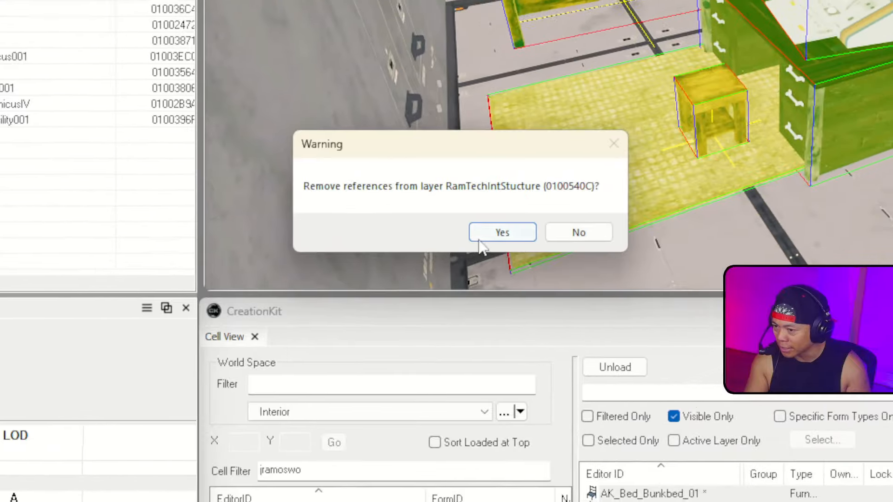
{"action": "left_click", "coordinate": [482, 239]}
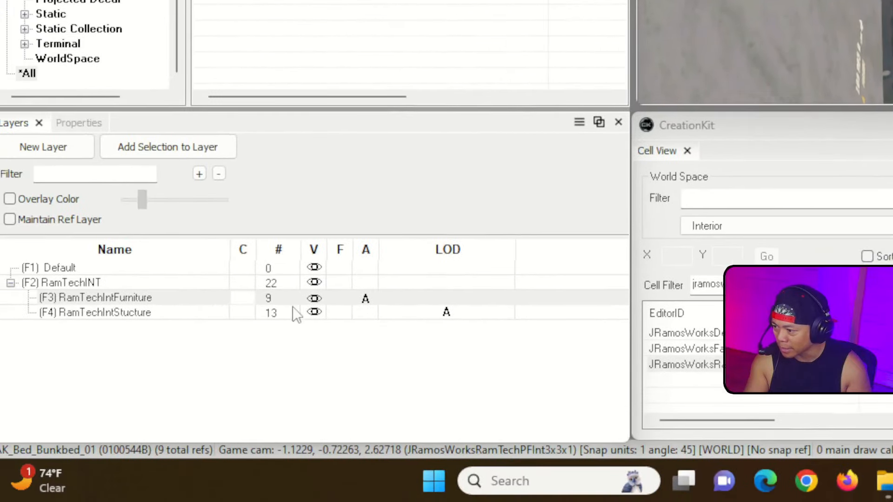
Make RamTechIntStucture the active layer and hide the RamTechIntFurniture layer
{"action": "left_click", "coordinate": [373, 314]}
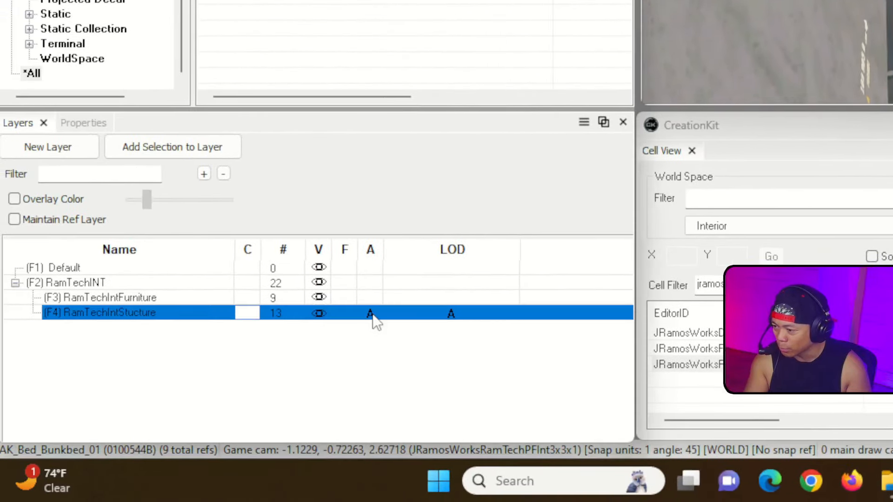
{"action": "left_click", "coordinate": [319, 300]}
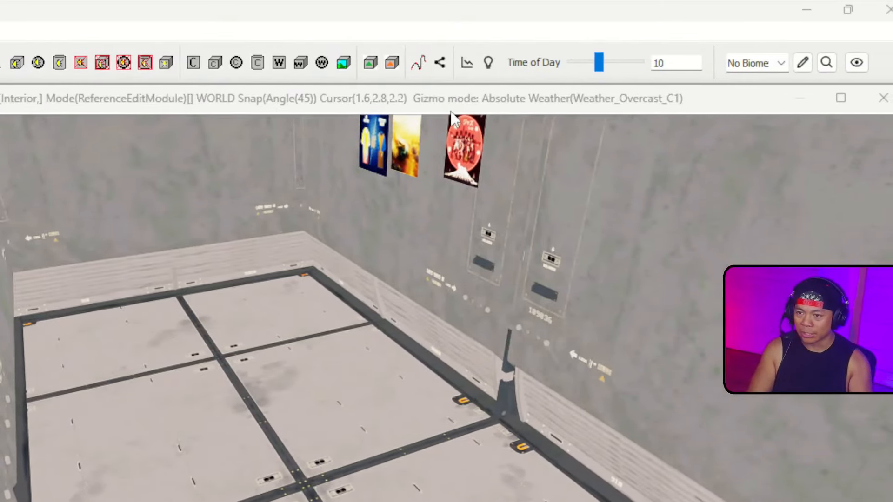
Delete the three posters hanging on the hideout's long side wall
{"action": "right_click_drag", "start_coordinate": [466, 144], "coordinate": [430, 240]}
{"action": "left_click", "coordinate": [409, 421]}
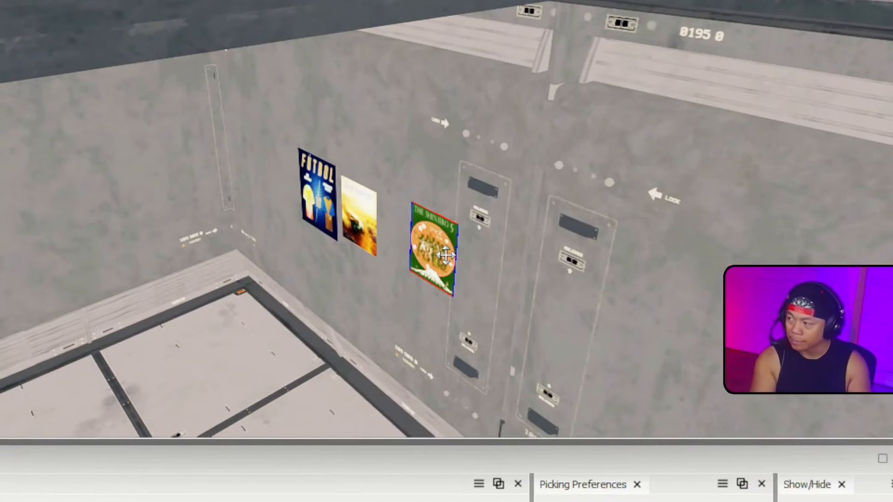
{"action": "key", "text": "Delete"}
{"action": "key", "text": "Delete"}
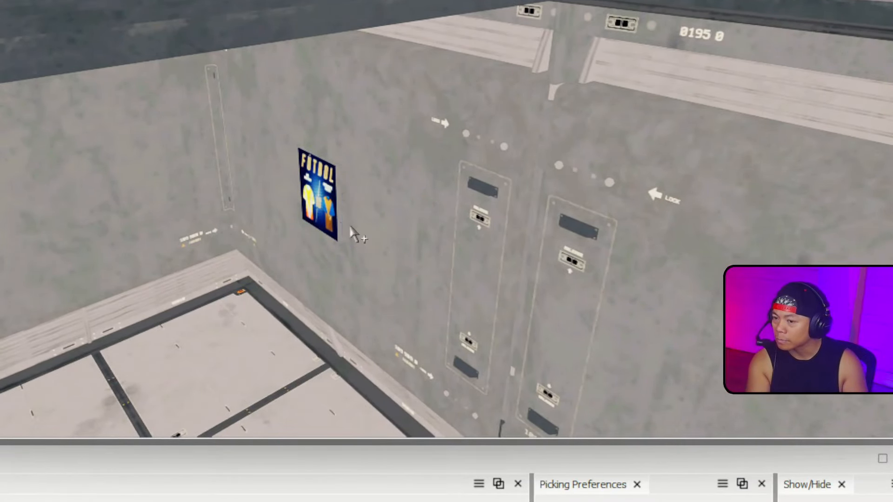
{"action": "key", "text": "Delete"}
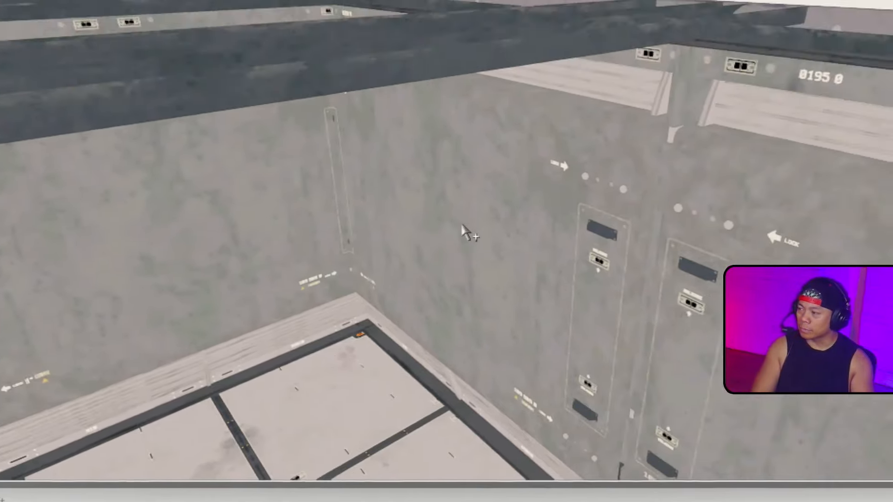
Select the hideout's remaining end wall and its floor sections together in the render view
{"action": "middle_click_drag", "start_coordinate": [461, 225], "coordinate": [474, 307]}
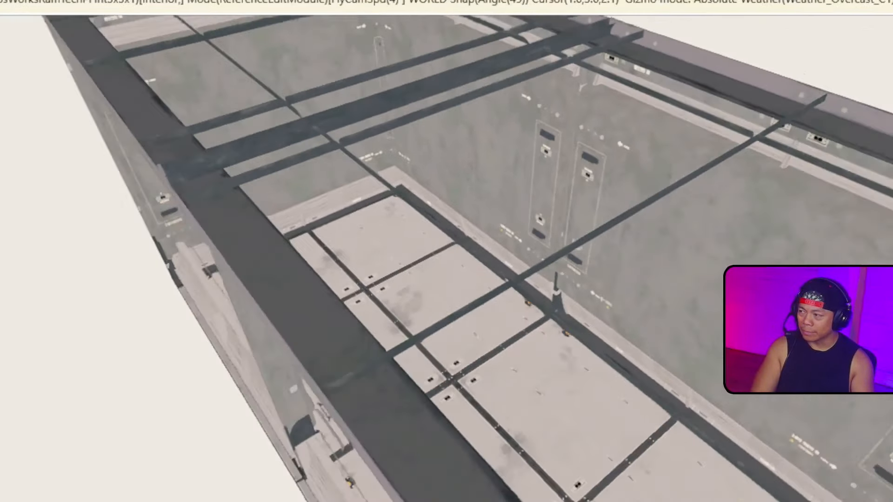
{"action": "scroll", "coordinate": [444, 254], "scroll_direction": "down", "scroll_amount": 5}
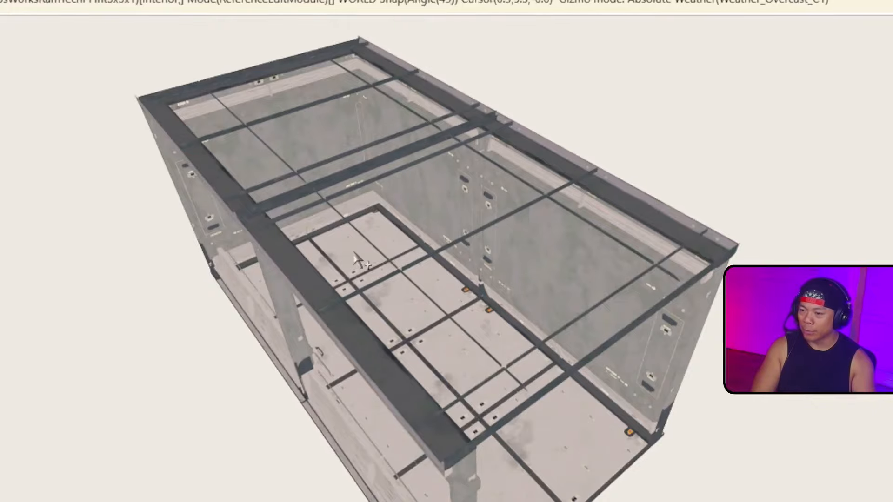
{"action": "right_click_drag", "start_coordinate": [354, 254], "coordinate": [126, 238]}
{"action": "key", "text": "d"}
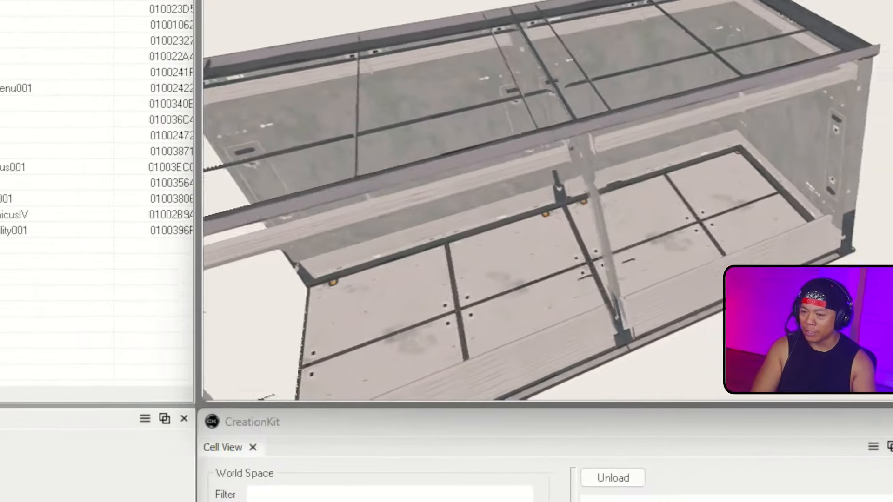
{"action": "right_click_drag", "start_coordinate": [610, 267], "coordinate": [679, 261]}
{"action": "key", "text": "a"}
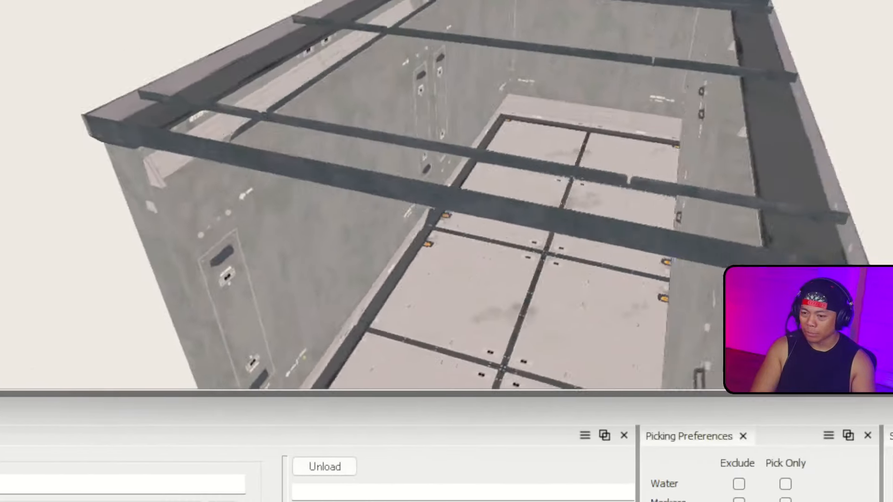
{"action": "right_click_drag", "start_coordinate": [535, 260], "coordinate": [355, 250]}
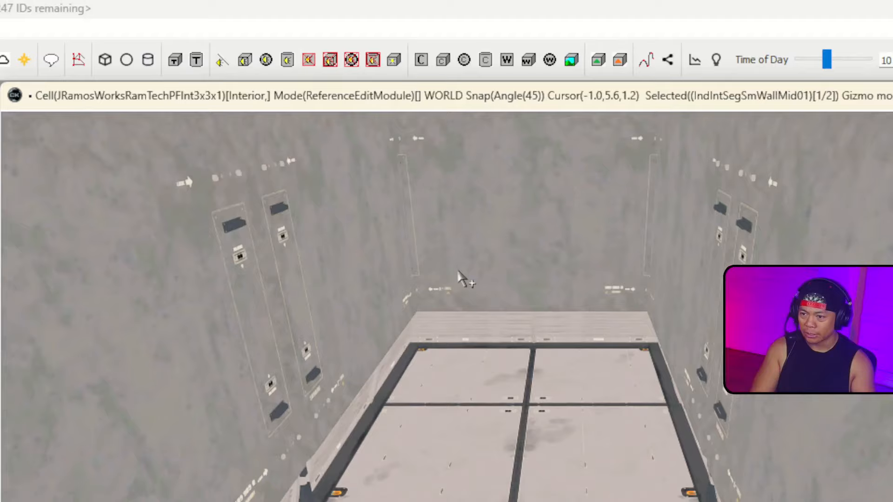
{"action": "left_click", "coordinate": [459, 272]}
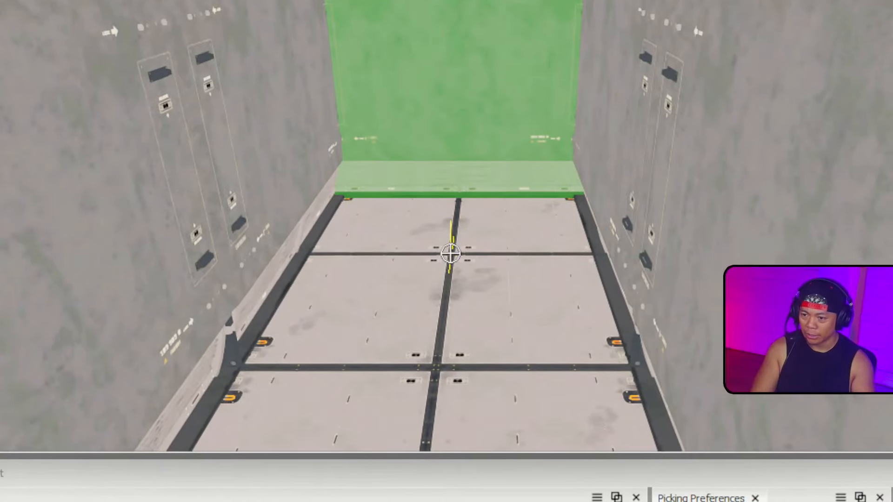
{"action": "key", "text": "ctrl"}
{"action": "key", "text": "ctrl"}
{"action": "right_click", "coordinate": [417, 205]}
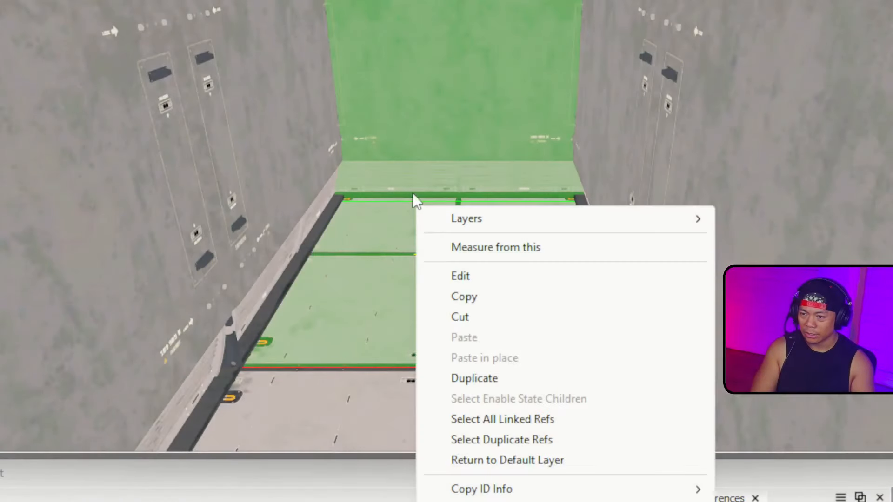
{"action": "right_click_drag", "start_coordinate": [412, 194], "coordinate": [409, 177]}
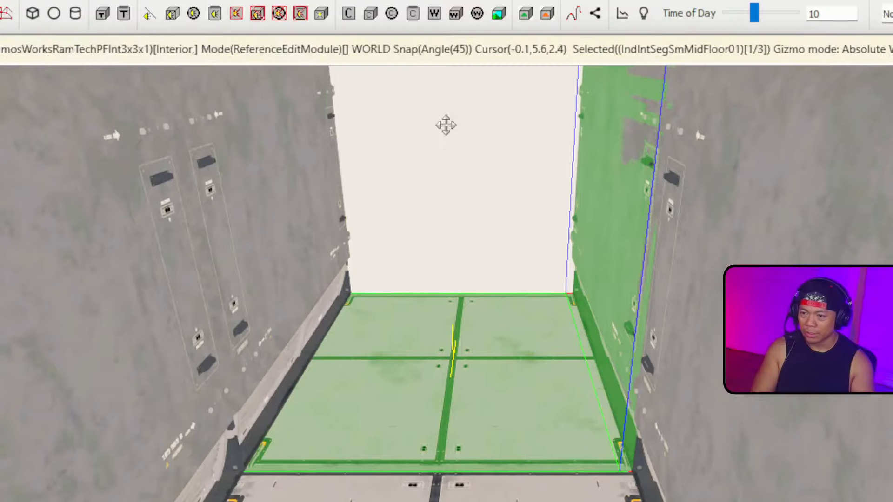
{"action": "key", "text": "ctrl+z"}
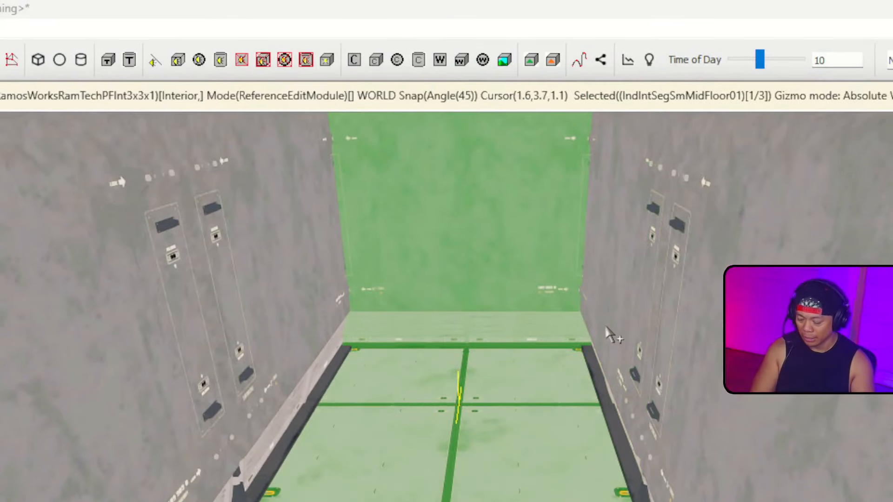
Extend the selection with the ceiling sections and the wall sections along one long side of the hideout
{"action": "right_click_drag", "start_coordinate": [606, 327], "coordinate": [630, 284]}
{"action": "key", "text": "s"}
{"action": "key", "text": "s"}
{"action": "key", "text": "w"}
{"action": "key", "text": "e"}
{"action": "key", "text": "q"}
{"action": "key", "text": "s"}
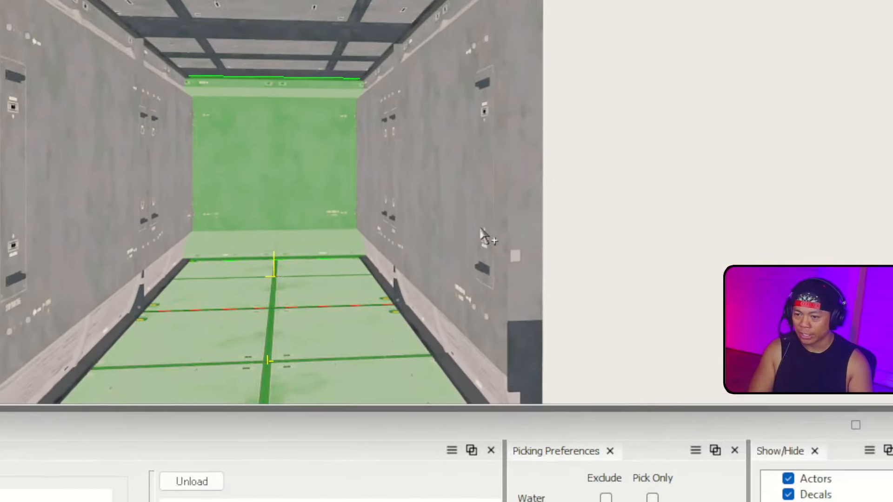
{"action": "right_click_drag", "start_coordinate": [442, 309], "coordinate": [540, 122]}
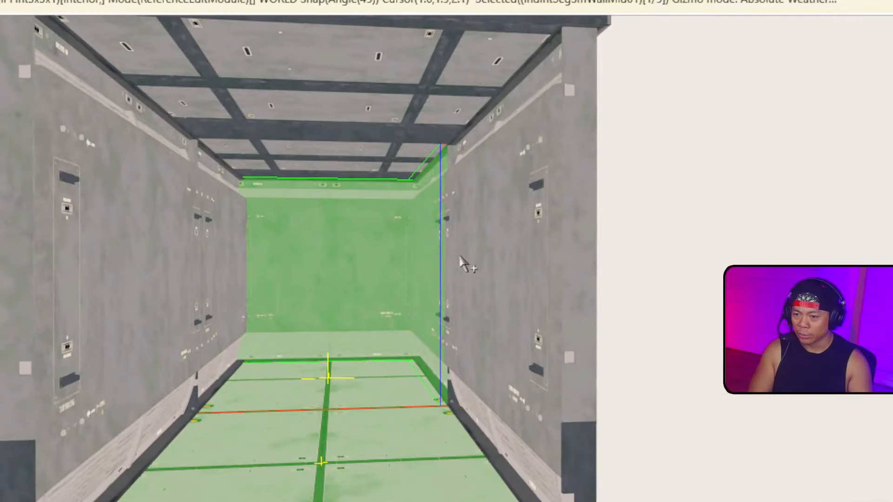
{"action": "left_click", "coordinate": [458, 117], "text": "ctrl"}
{"action": "left_click", "coordinate": [538, 206], "text": "ctrl"}
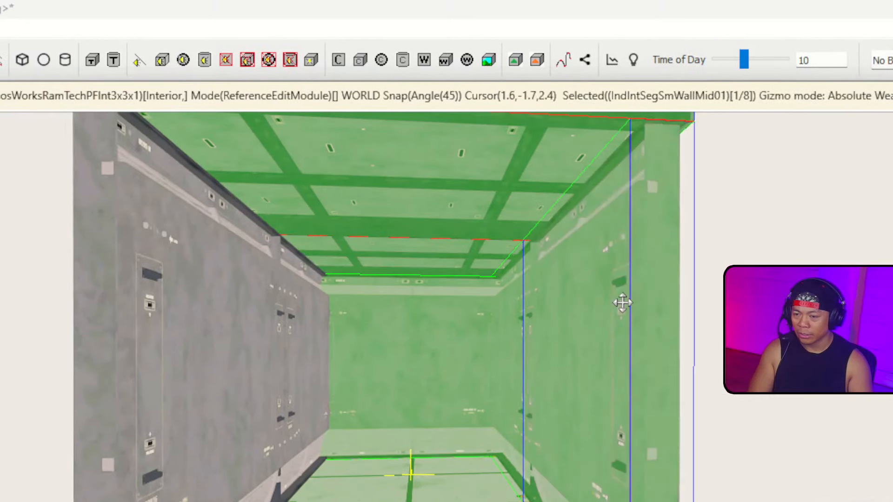
{"action": "right_click_drag", "start_coordinate": [624, 311], "coordinate": [619, 335]}
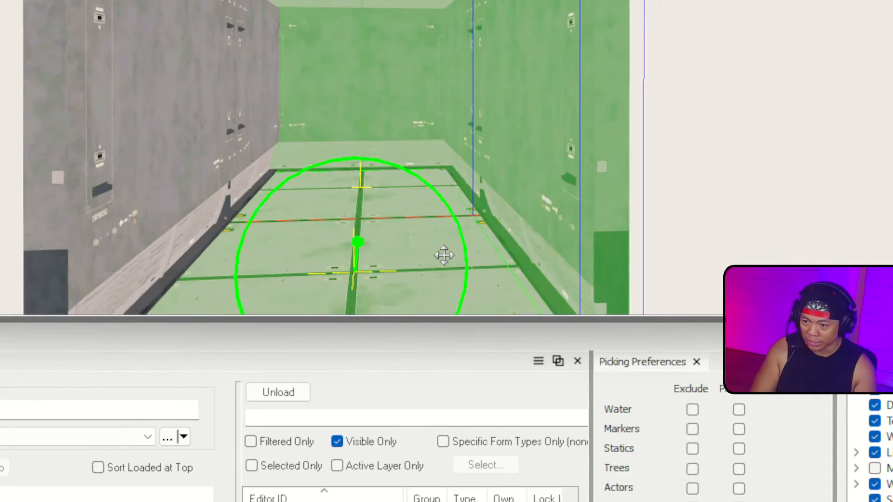
{"action": "left_click_drag", "start_coordinate": [444, 255], "coordinate": [444, 200]}
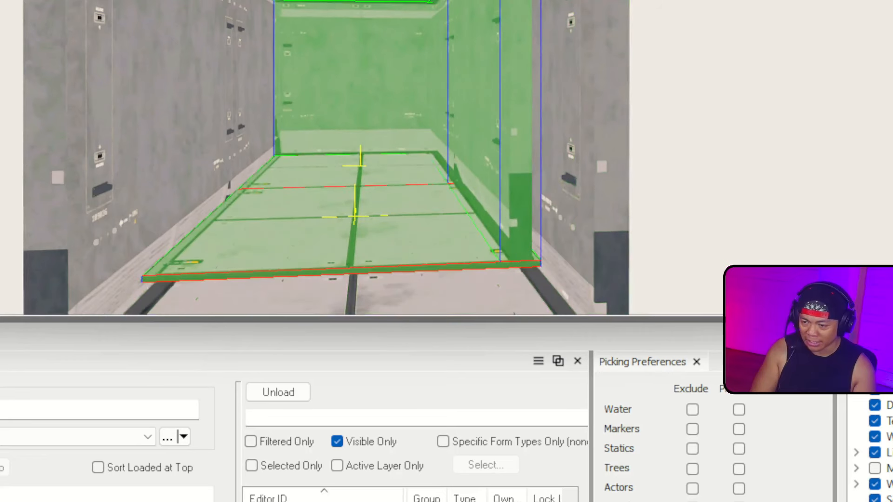
{"action": "key", "text": "ctrl+z"}
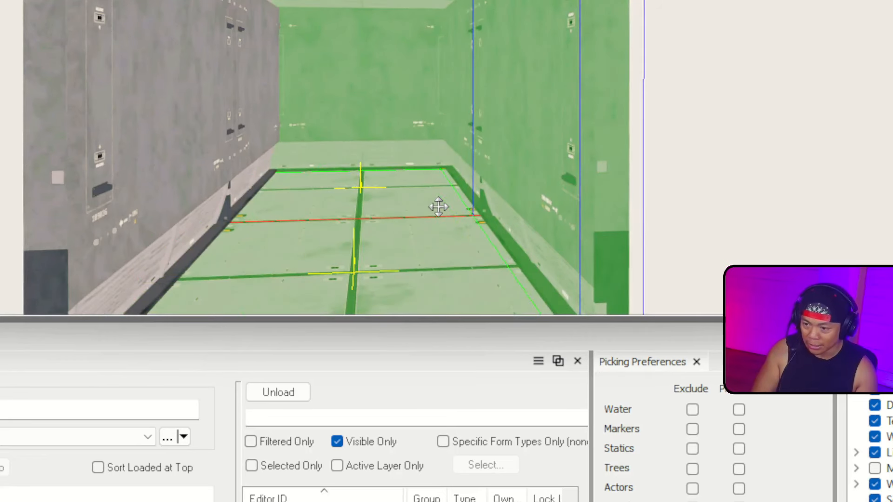
Move a duplicate of the selected structure pieces along the X axis so it sits beside the original room
{"action": "key", "text": "x"}
{"action": "key", "text": "x"}
{"action": "left_click_drag", "start_coordinate": [421, 224], "coordinate": [791, 218]}
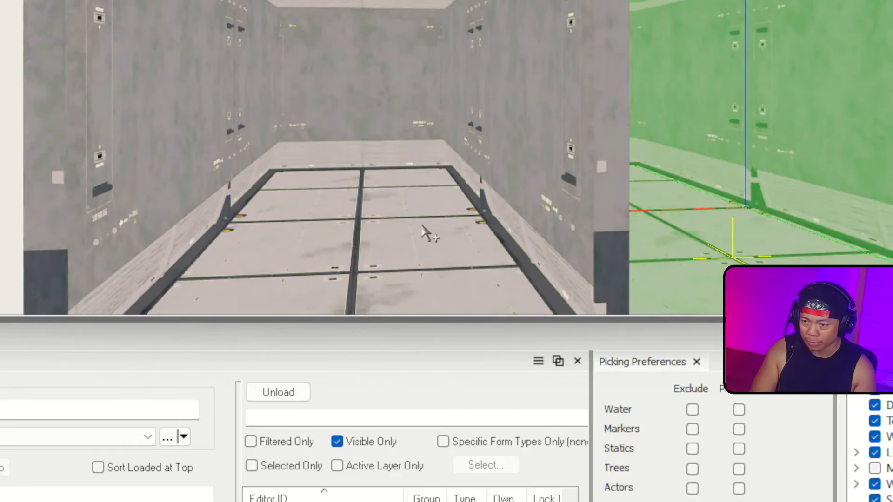
Delete the two wall sections that divide the original room from its copy
{"action": "left_click", "coordinate": [537, 112]}
{"action": "key", "text": "Delete"}
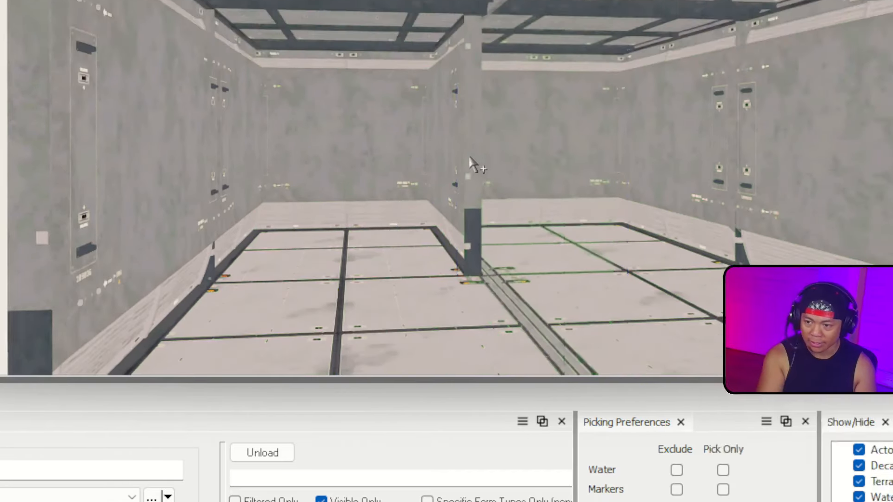
{"action": "left_click", "coordinate": [472, 93]}
{"action": "key", "text": "Delete"}
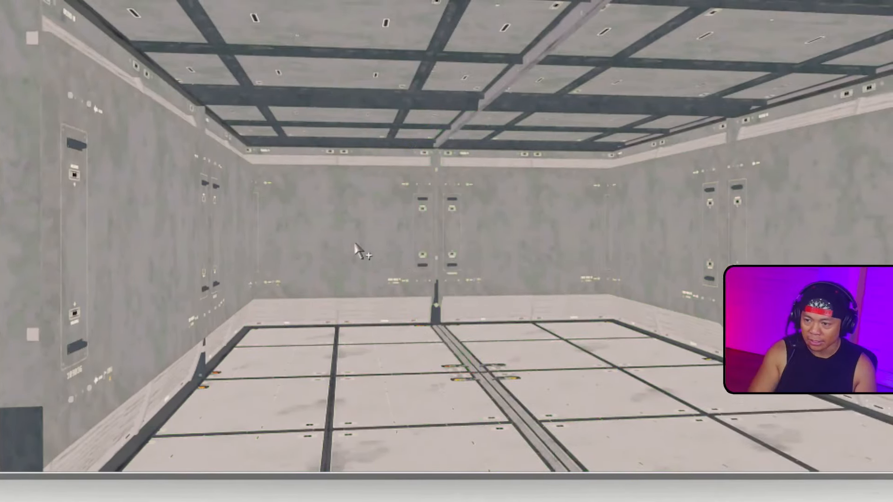
Select the original room's end wall, floor and ceiling sections and its remaining long side walls together
{"action": "left_click", "coordinate": [329, 237]}
{"action": "left_click", "coordinate": [325, 353], "text": "ctrl"}
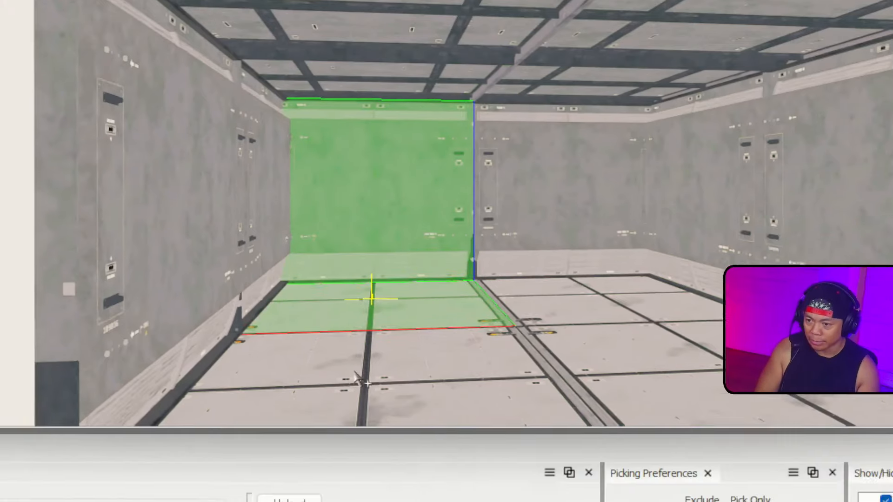
{"action": "left_click", "coordinate": [320, 425], "text": "ctrl"}
{"action": "left_click", "coordinate": [126, 363], "text": "ctrl"}
{"action": "left_click", "coordinate": [234, 249], "text": "ctrl"}
{"action": "left_click", "coordinate": [441, 156], "text": "ctrl"}
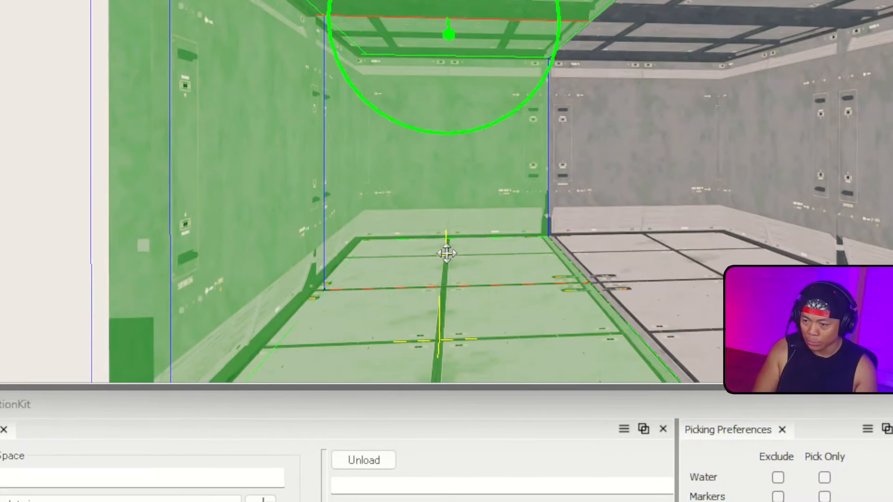
Place a duplicate of the selected pieces on the original room's other side and delete the side walls dividing them
{"action": "left_click_drag", "start_coordinate": [458, 259], "coordinate": [117, 261]}
{"action": "left_click", "coordinate": [261, 254]}
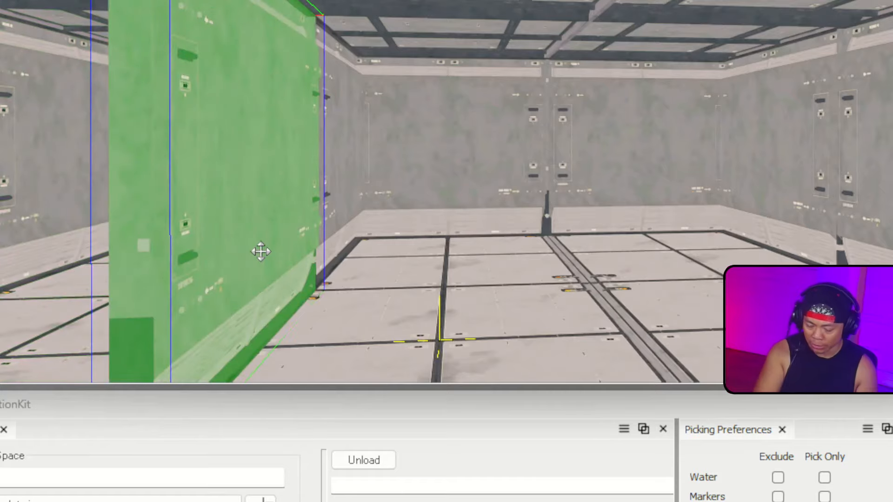
{"action": "key", "text": "Delete"}
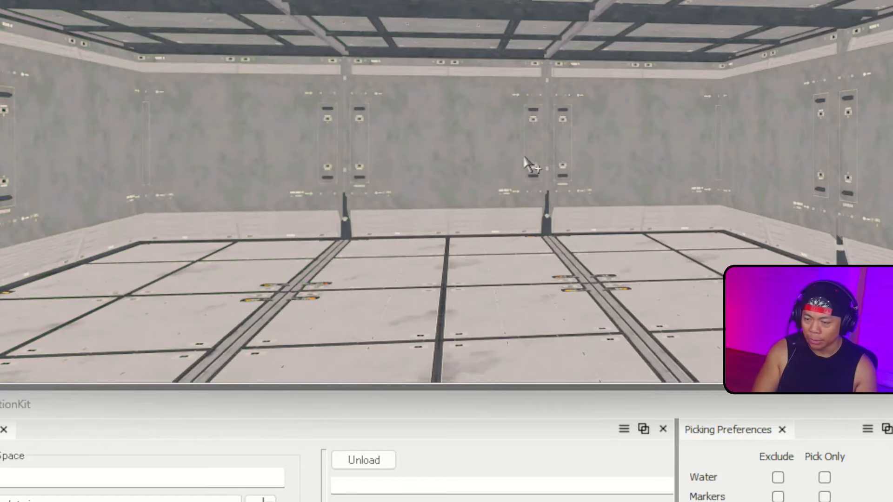
Duplicate the three back wall sections, turn the copies to face inward and place them along the room's open front side
{"action": "scroll", "coordinate": [412, 160], "scroll_direction": "down", "scroll_amount": 10}
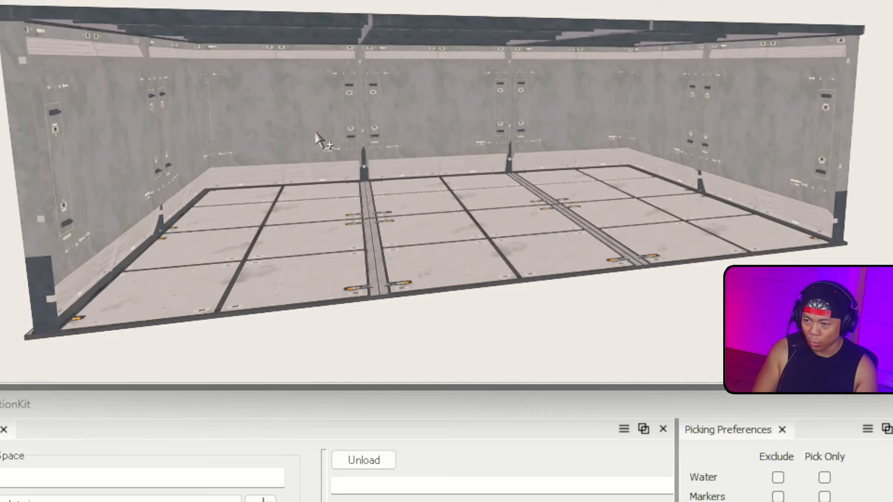
{"action": "left_click", "coordinate": [317, 139], "text": "ctrl"}
{"action": "left_click", "coordinate": [426, 123], "text": "ctrl"}
{"action": "left_click", "coordinate": [538, 103], "text": "ctrl"}
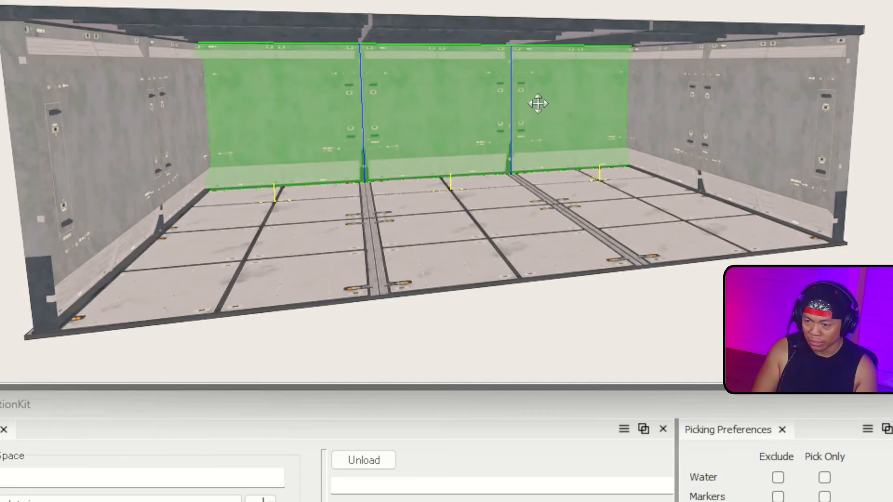
{"action": "key", "text": "c"}
{"action": "left_click_drag", "start_coordinate": [539, 104], "coordinate": [711, 135]}
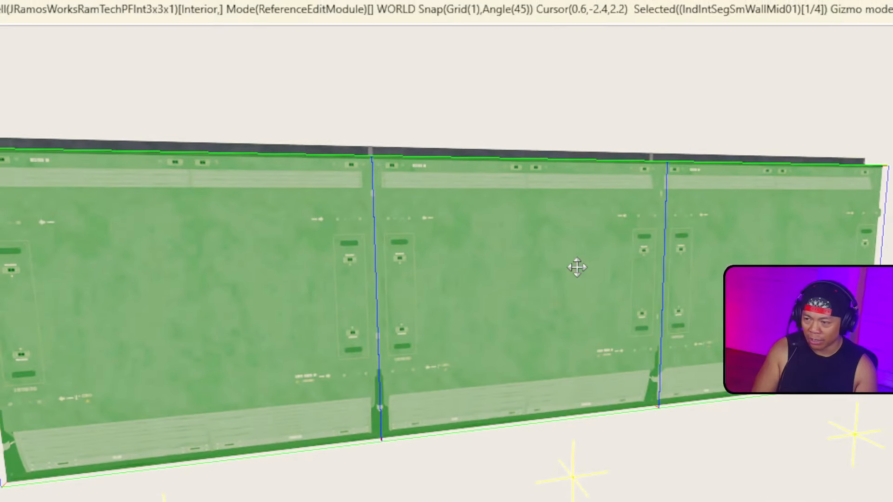
{"action": "right_click_drag", "start_coordinate": [580, 268], "coordinate": [763, 279]}
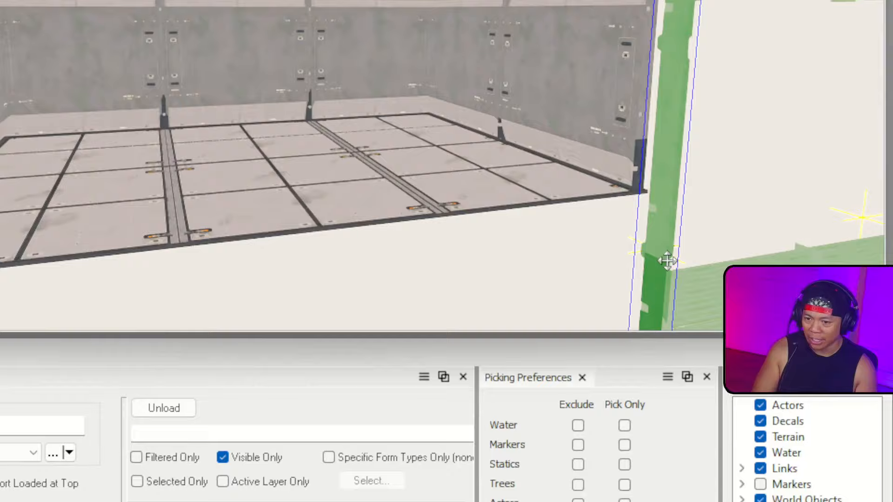
{"action": "left_click_drag", "start_coordinate": [869, 448], "coordinate": [10, 391]}
{"action": "left_click_drag", "start_coordinate": [340, 173], "coordinate": [599, 186]}
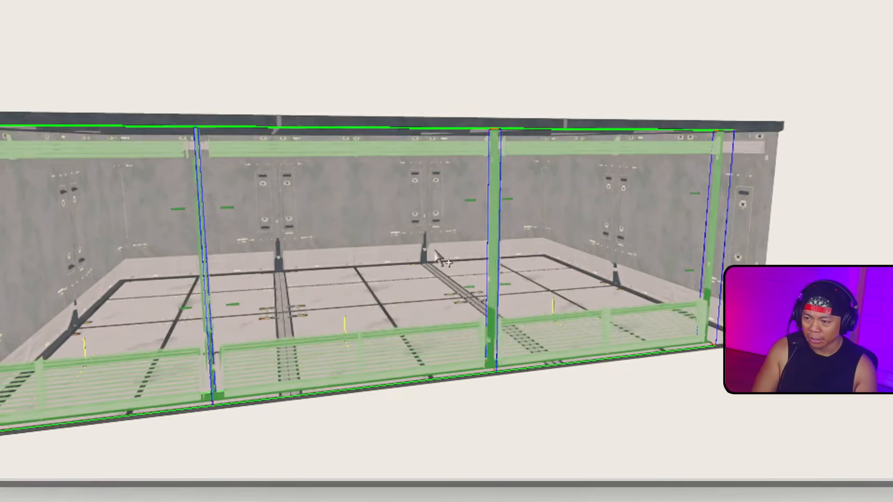
{"action": "left_click_drag", "start_coordinate": [287, 350], "coordinate": [371, 350]}
Add the adjoining end wall and the corner floor section to the selection of three front wall sections
{"action": "middle_click_drag", "start_coordinate": [359, 343], "coordinate": [372, 398]}
{"action": "middle_click_drag", "start_coordinate": [372, 232], "coordinate": [181, 223]}
{"action": "middle_click_drag", "start_coordinate": [372, 186], "coordinate": [356, 176]}
{"action": "scroll", "coordinate": [404, 181], "scroll_direction": "up", "scroll_amount": 3}
{"action": "scroll", "coordinate": [356, 177], "scroll_direction": "up", "scroll_amount": 1}
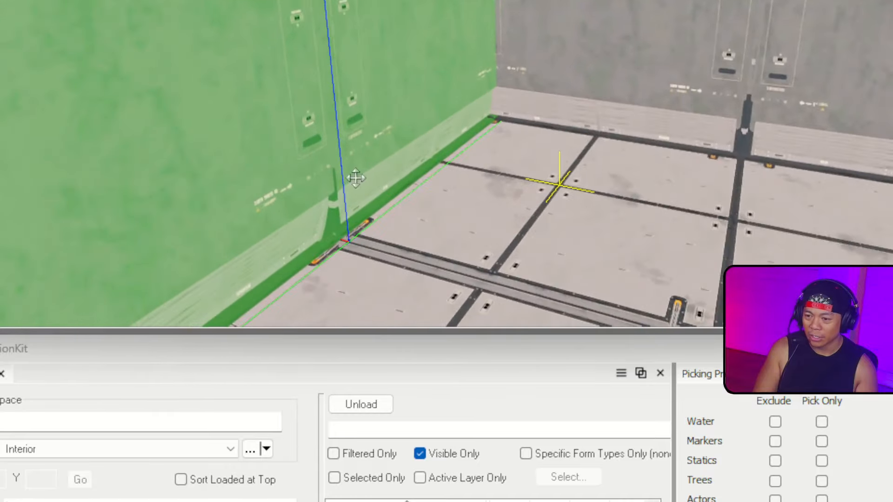
{"action": "left_click", "coordinate": [497, 51], "text": "ctrl"}
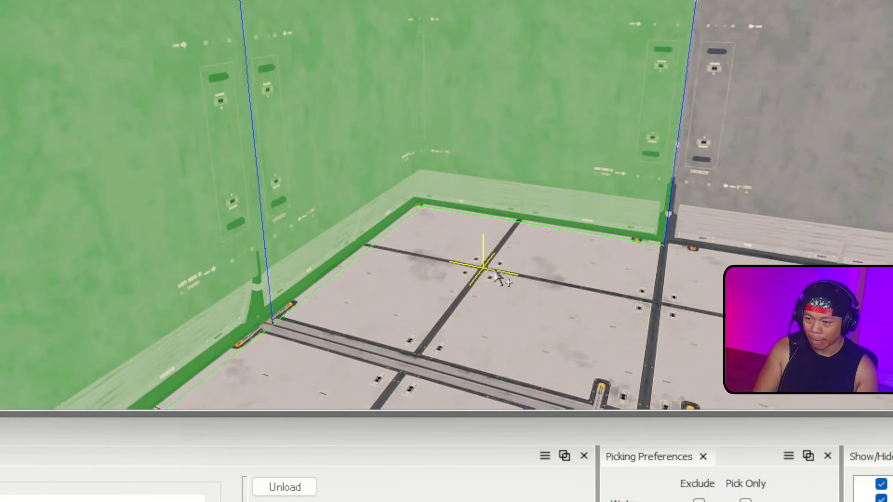
{"action": "left_click", "coordinate": [540, 294], "text": "ctrl"}
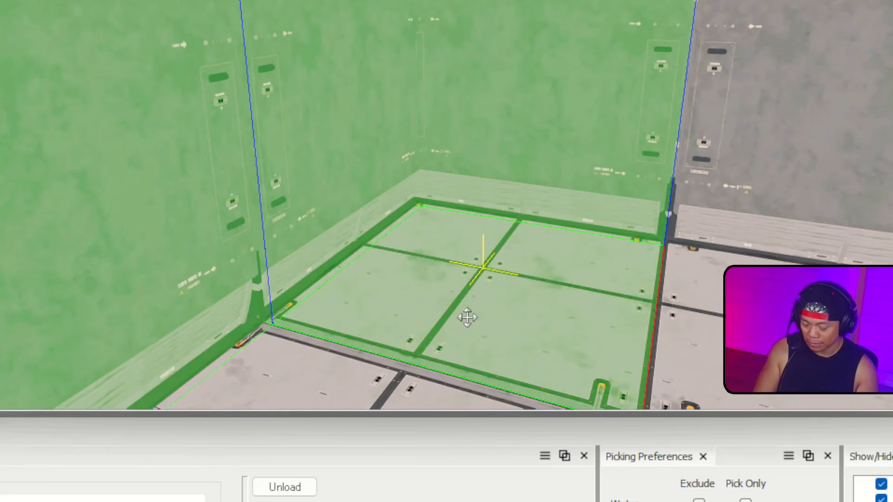
{"action": "left_click_drag", "start_coordinate": [467, 318], "coordinate": [326, 292]}
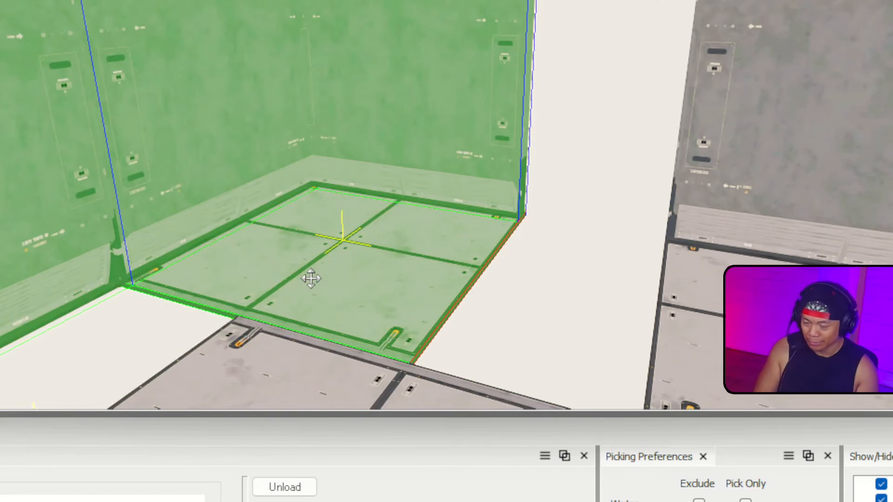
{"action": "key", "text": "ctrl+z"}
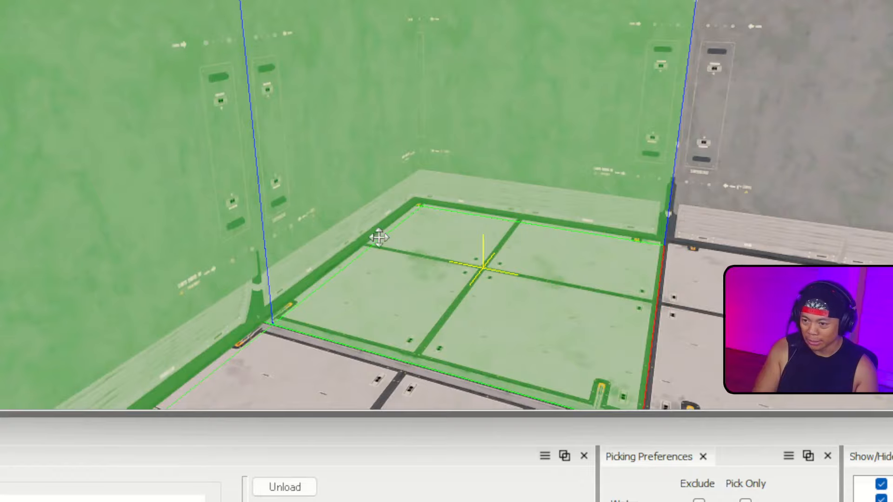
Extend the selection with the row's ceiling sections and the end wall at its opposite end
{"action": "middle_click_drag", "start_coordinate": [378, 237], "coordinate": [38, 242], "text": "shift"}
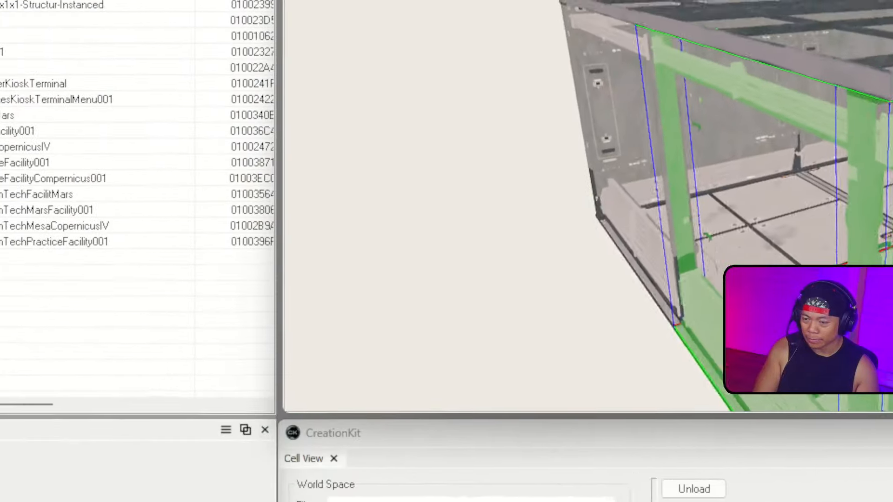
{"action": "scroll", "coordinate": [591, 207], "scroll_direction": "up", "scroll_amount": 10}
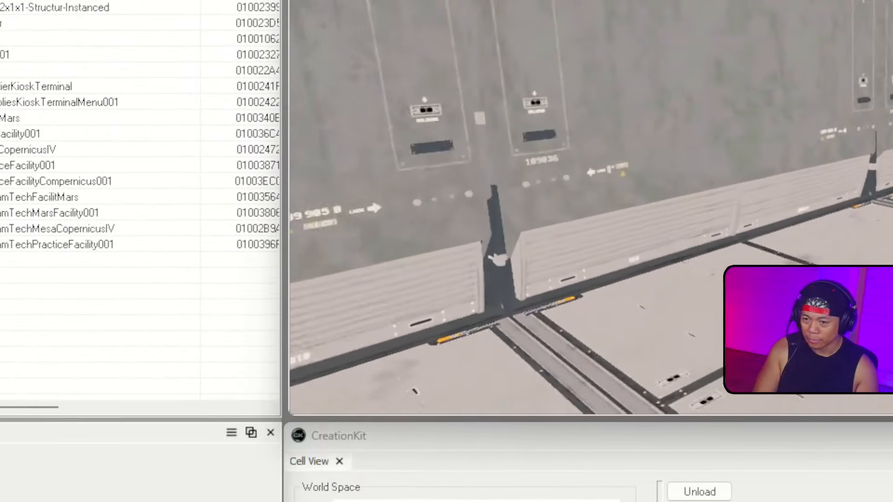
{"action": "middle_click_drag", "start_coordinate": [549, 210], "coordinate": [688, 200], "text": "shift"}
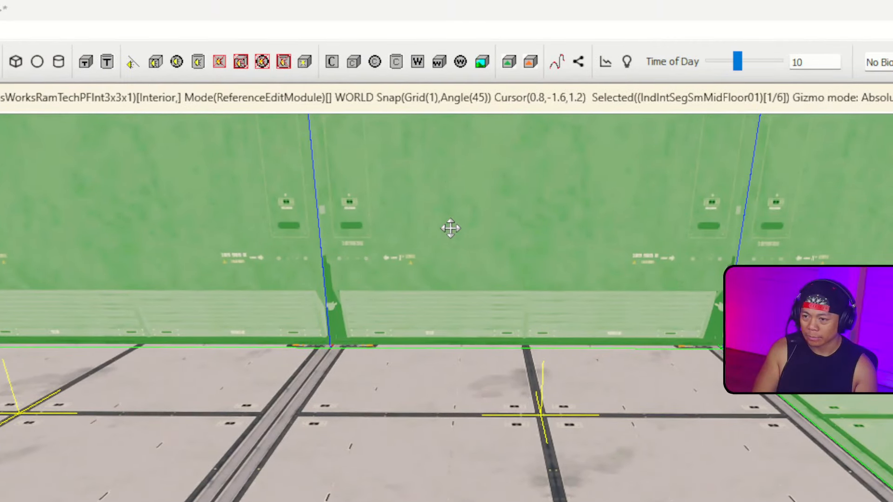
{"action": "right_click_drag", "start_coordinate": [450, 227], "coordinate": [361, 349]}
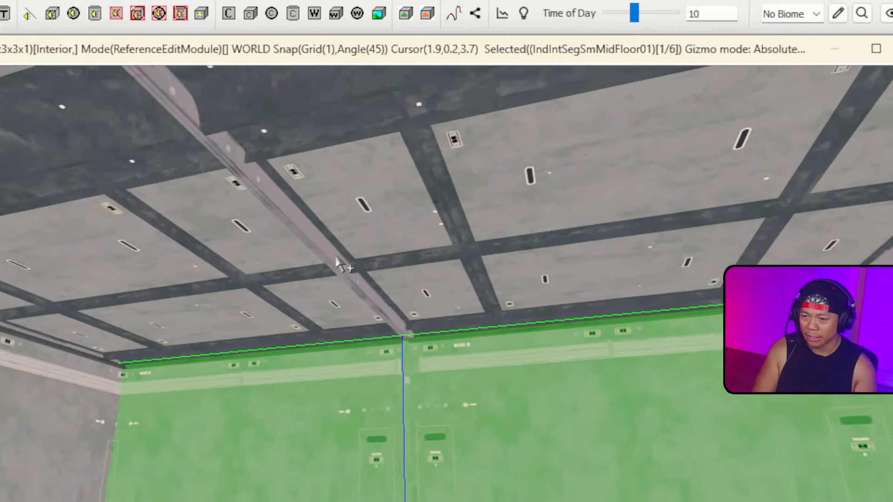
{"action": "left_click", "coordinate": [409, 312], "text": "ctrl"}
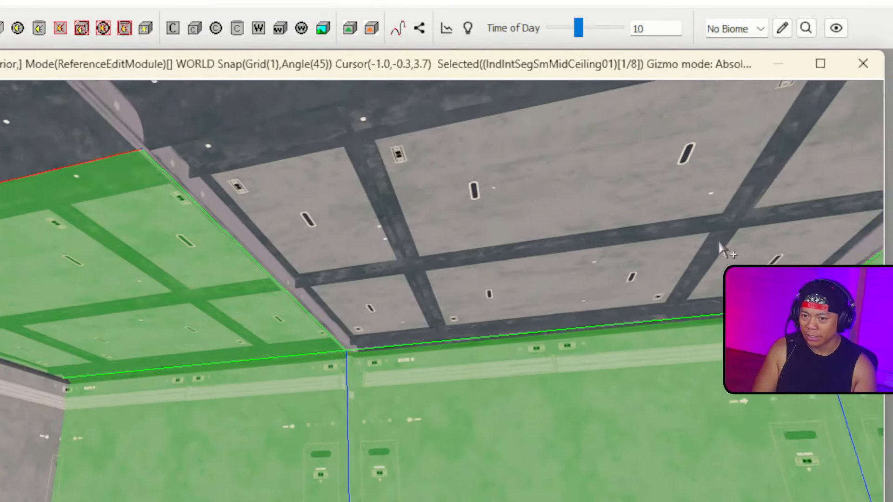
{"action": "left_click", "coordinate": [721, 224], "text": "ctrl"}
{"action": "left_click", "coordinate": [7, 481], "text": "ctrl"}
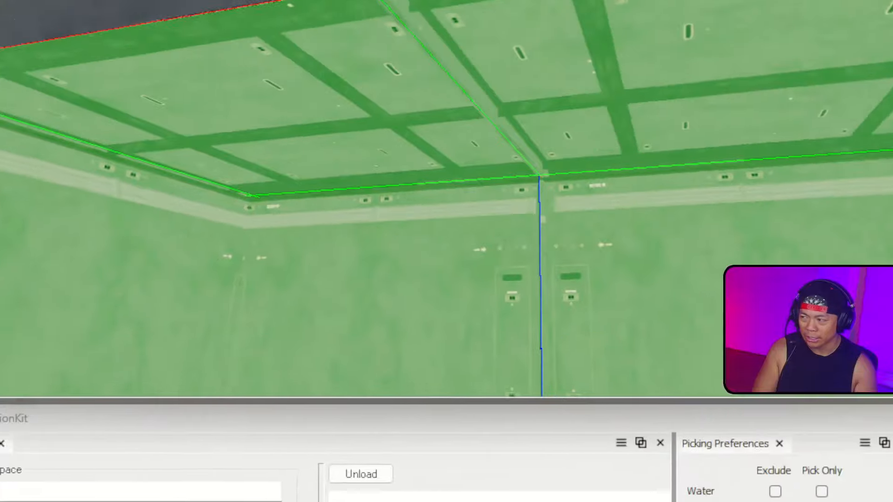
Add the two unselected floor sections to the selection and place a duplicate of the whole row alongside the existing one
{"action": "middle_click_drag", "start_coordinate": [697, 186], "coordinate": [651, 27], "text": "shift"}
{"action": "scroll", "coordinate": [555, 257], "scroll_direction": "up", "scroll_amount": 3}
{"action": "scroll", "coordinate": [447, 307], "scroll_direction": "down", "scroll_amount": 4}
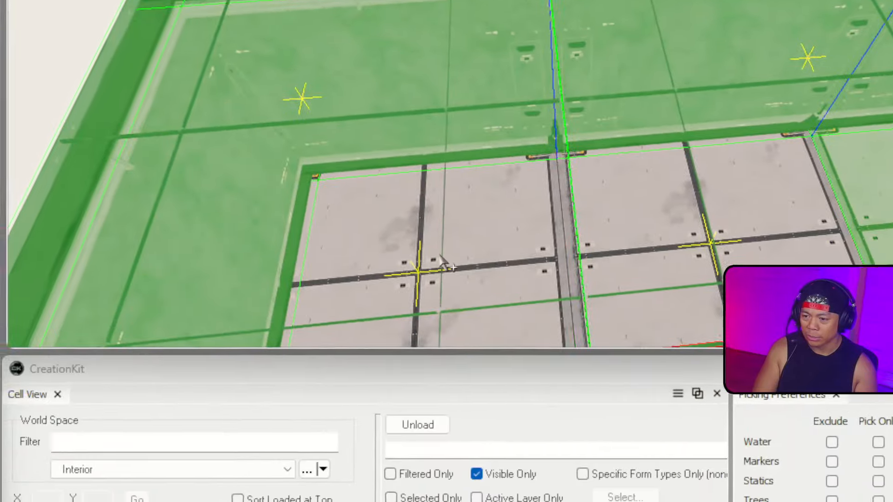
{"action": "left_click", "coordinate": [447, 263], "text": "ctrl"}
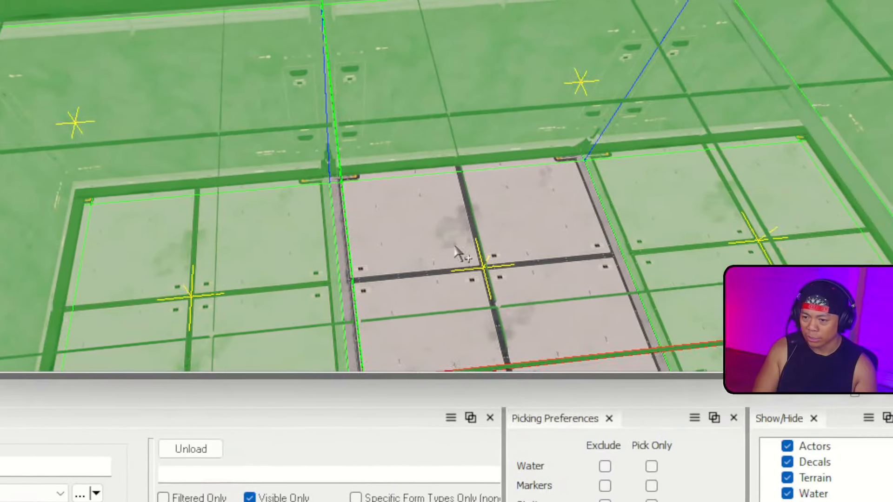
{"action": "left_click", "coordinate": [499, 209], "text": "ctrl"}
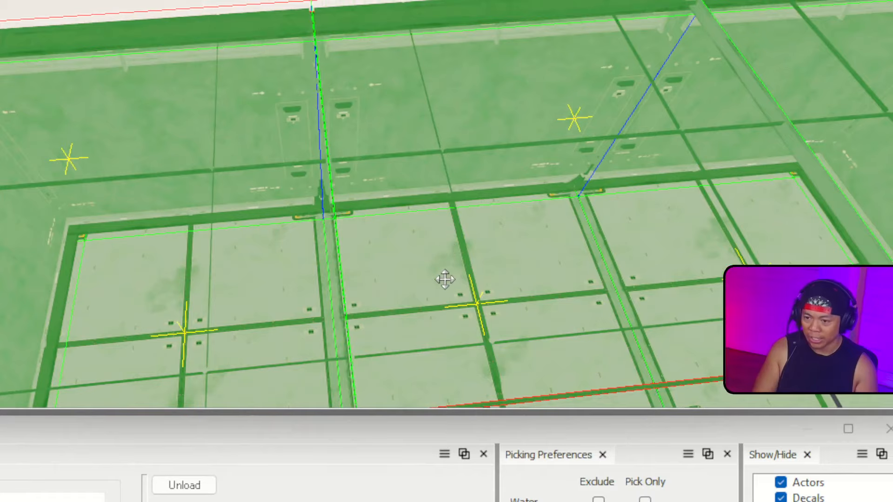
{"action": "key", "text": "ctrl+d"}
{"action": "left_click_drag", "start_coordinate": [446, 279], "coordinate": [437, 120]}
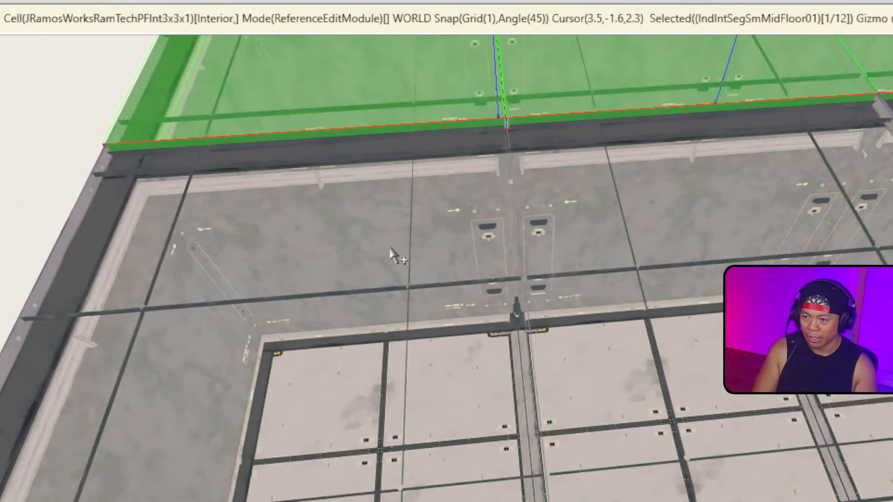
Delete the wall sections dividing the duplicated row from the existing one
{"action": "left_click", "coordinate": [191, 131]}
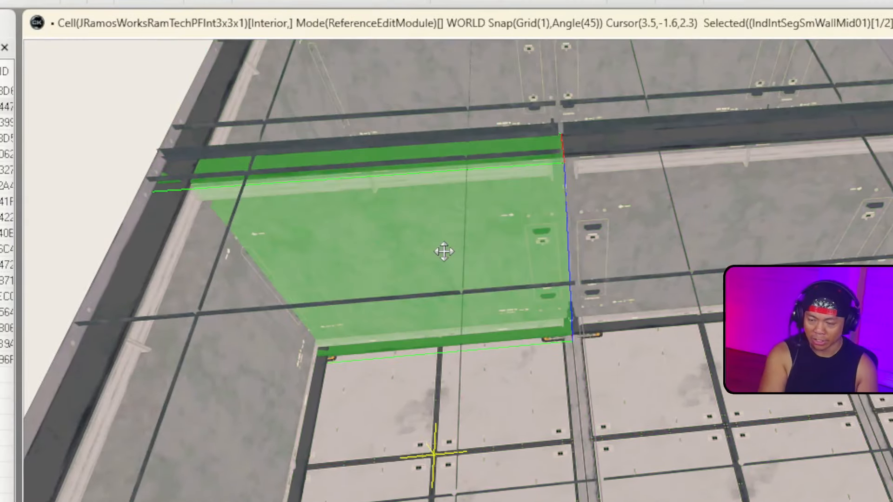
{"action": "key", "text": "Delete"}
{"action": "left_click", "coordinate": [625, 238]}
{"action": "key", "text": "Delete"}
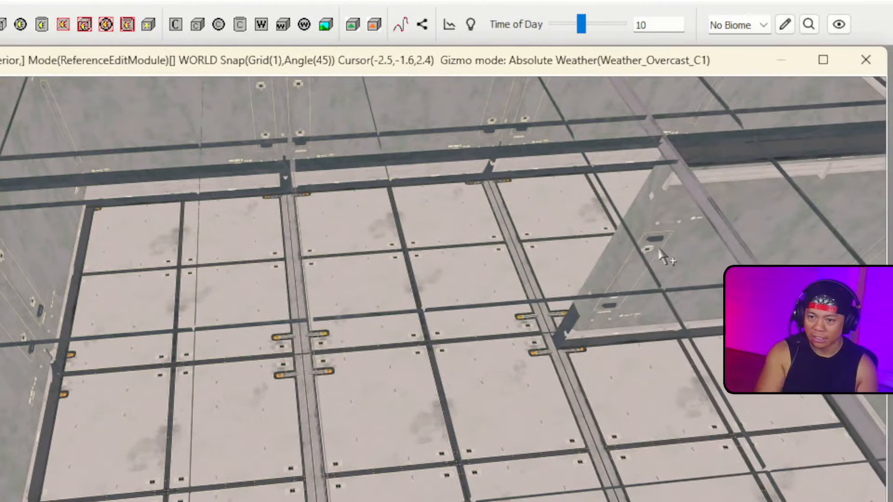
{"action": "left_click", "coordinate": [719, 253]}
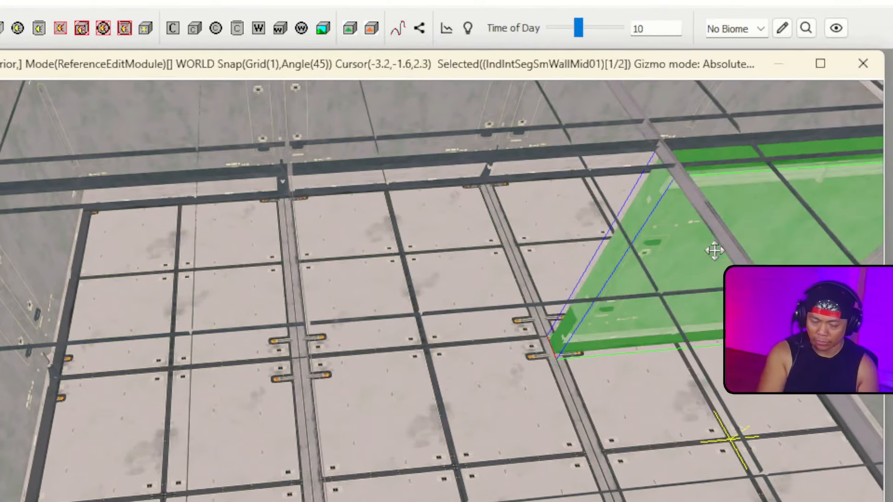
{"action": "key", "text": "Delete"}
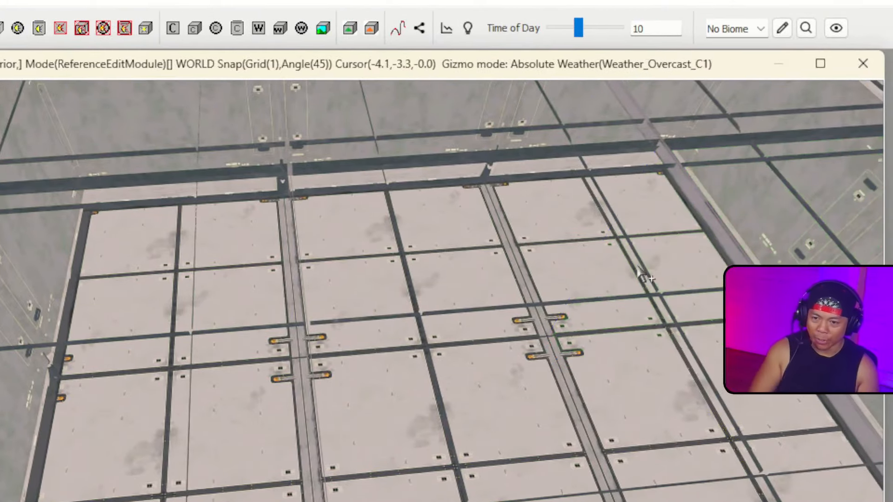
Inspect the enlarged room from above and from inside for the fit of its walls, floors and ceilings
{"action": "right_click_drag", "start_coordinate": [666, 266], "coordinate": [687, 233]}
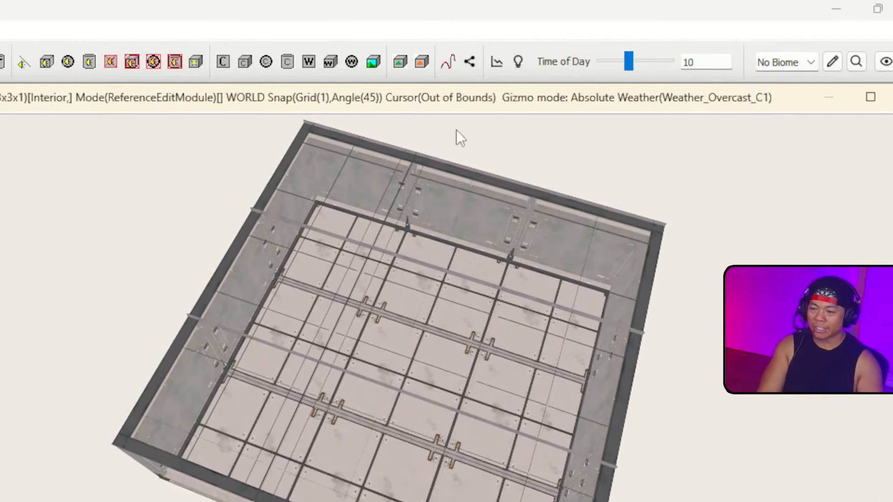
{"action": "right_click_drag", "start_coordinate": [406, 116], "coordinate": [407, 117]}
{"action": "key", "text": "w"}
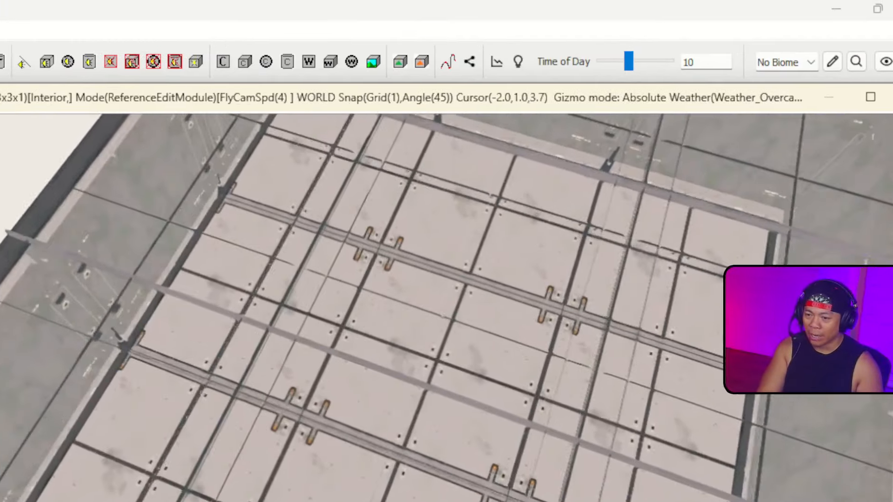
{"action": "key", "text": "w"}
{"action": "right_click_drag", "start_coordinate": [407, 117], "coordinate": [493, 93]}
{"action": "right_click_drag", "start_coordinate": [418, 274], "coordinate": [472, 279]}
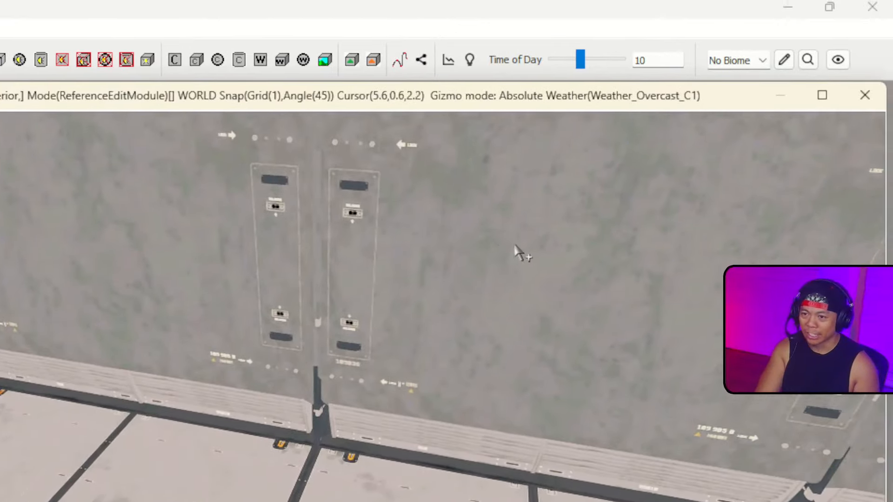
{"action": "key", "text": "s"}
{"action": "right_click_drag", "start_coordinate": [515, 246], "coordinate": [542, 239]}
{"action": "key", "text": "s"}
{"action": "key", "text": "a"}
{"action": "key", "text": "s"}
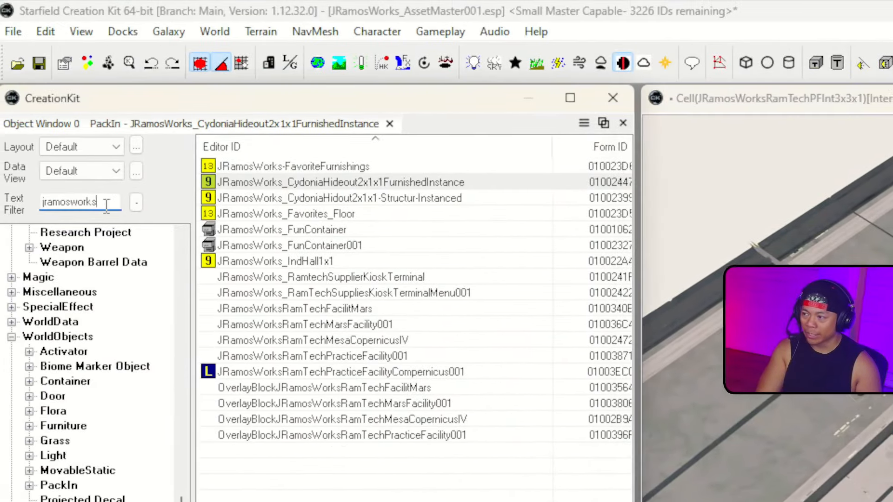
Filter the object list for industrial partition walls and place IndIntParSmWallA_MidFull01 along a floor seam inside the room
{"action": "double_click", "coordinate": [77, 199]}
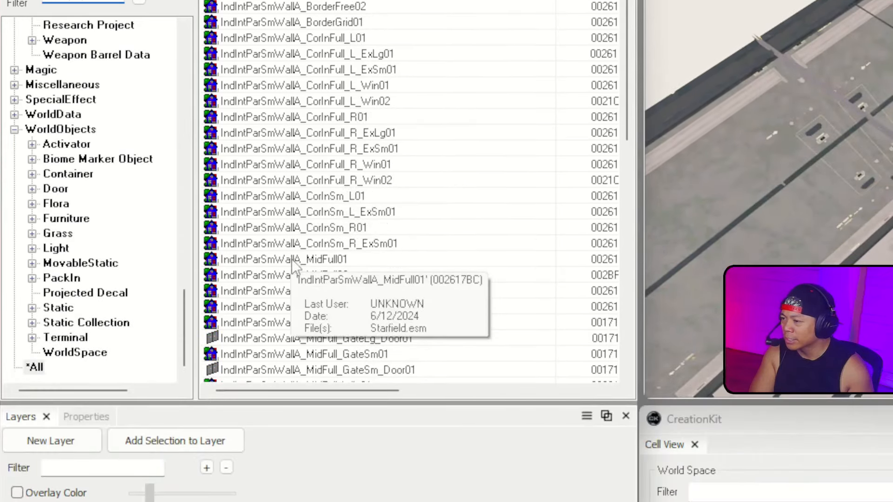
{"action": "left_click", "coordinate": [292, 292]}
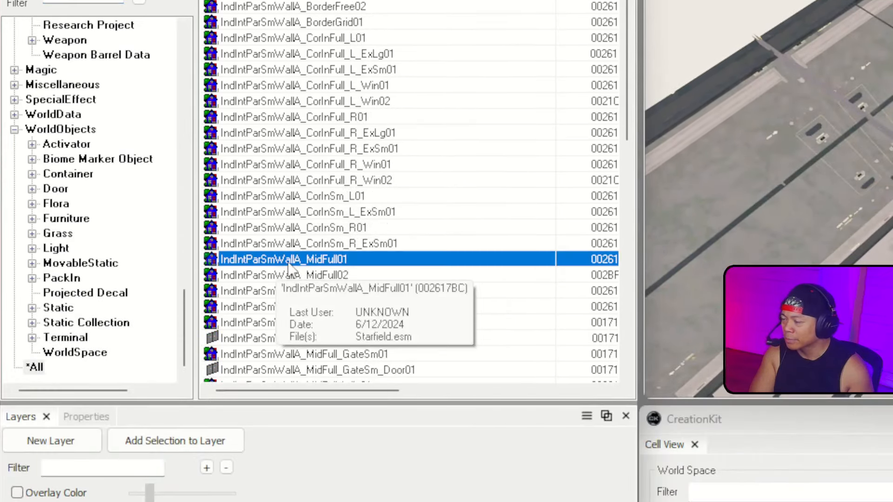
{"action": "left_click_drag", "start_coordinate": [288, 263], "coordinate": [460, 249]}
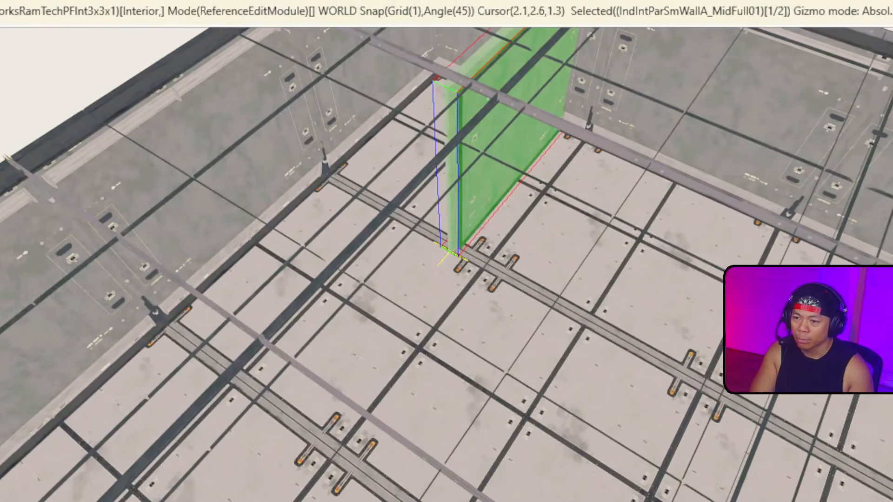
{"action": "key", "text": "w"}
{"action": "key", "text": "w"}
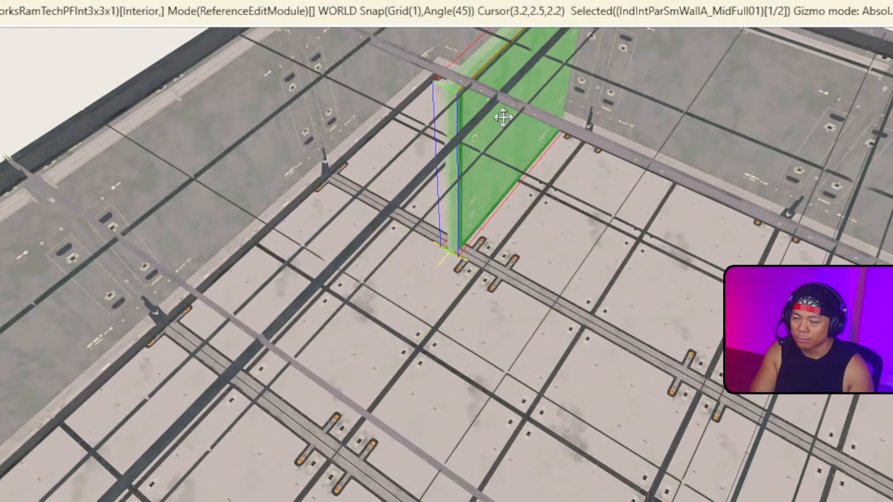
Duplicate the placed partition wall and arrange the pieces around three sides of the room's centre bay
{"action": "right_click_drag", "start_coordinate": [476, 158], "coordinate": [460, 172]}
{"action": "left_click_drag", "start_coordinate": [363, 145], "coordinate": [837, 400]}
{"action": "key", "text": "ctrl+d"}
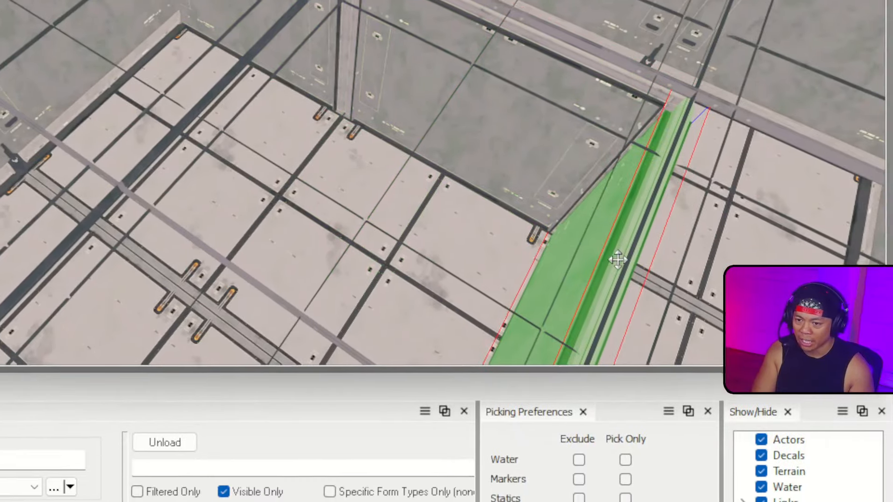
{"action": "left_click_drag", "start_coordinate": [759, 413], "coordinate": [419, 265]}
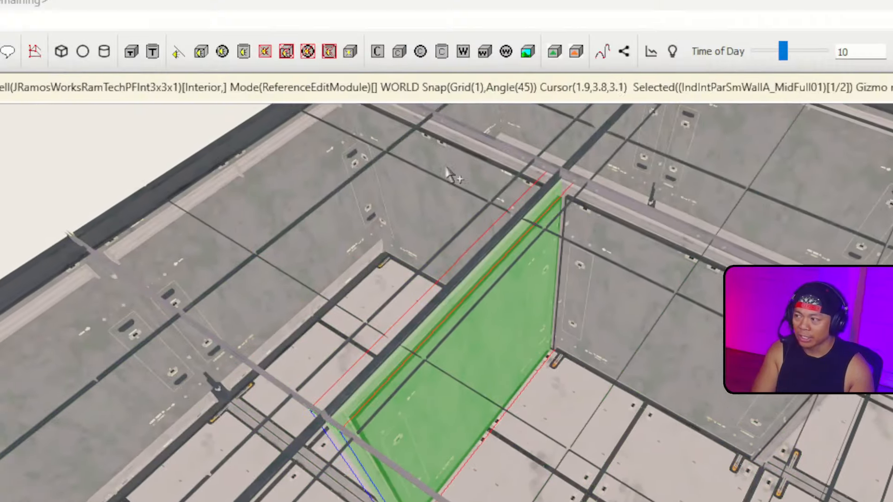
{"action": "right_click_drag", "start_coordinate": [453, 179], "coordinate": [432, 214]}
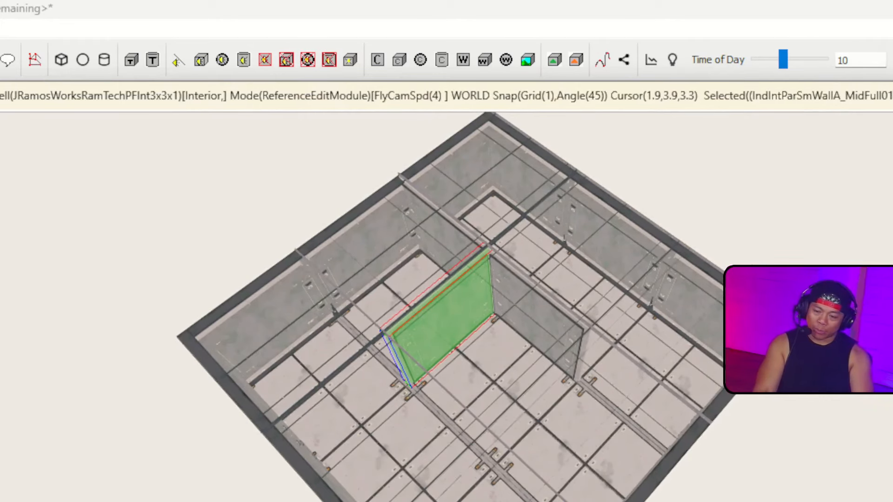
Delete the partition wall that meets the selected partition at the corner, opening that side of the centre bay
{"action": "middle_click_drag", "start_coordinate": [447, 289], "coordinate": [335, 196]}
{"action": "scroll", "coordinate": [311, 302], "scroll_direction": "up", "scroll_amount": 2}
{"action": "scroll", "coordinate": [335, 195], "scroll_direction": "down", "scroll_amount": 4}
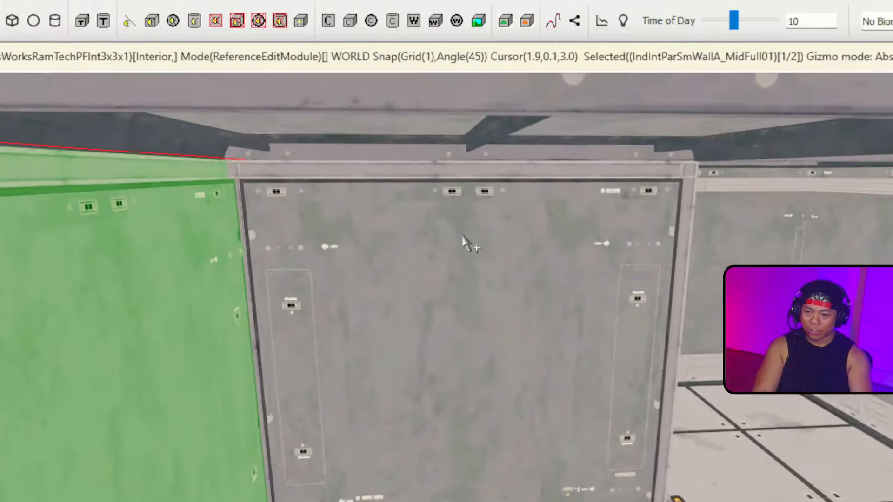
{"action": "left_click", "coordinate": [450, 249]}
{"action": "key", "text": "Delete"}
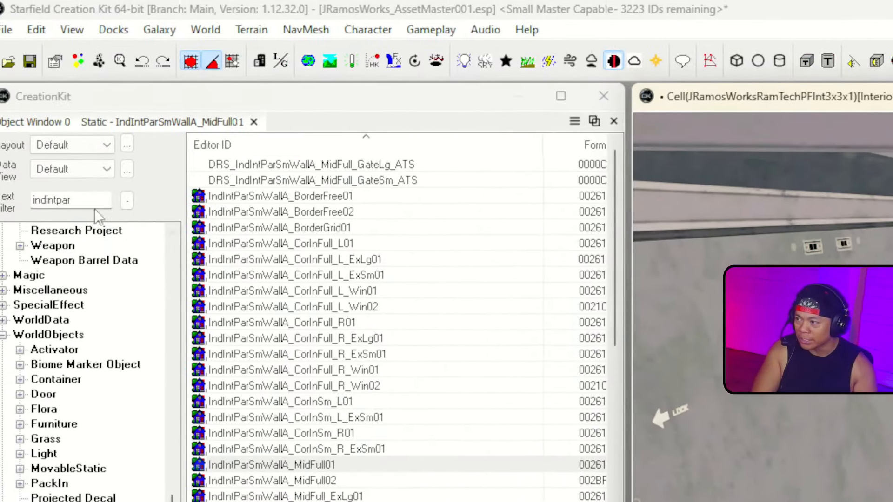
Filter the object list for genhatch, place GenHatch_LadderDoor01 in the bay beyond the removed partition, and raise it towards the ceiling
{"action": "double_click", "coordinate": [88, 203]}
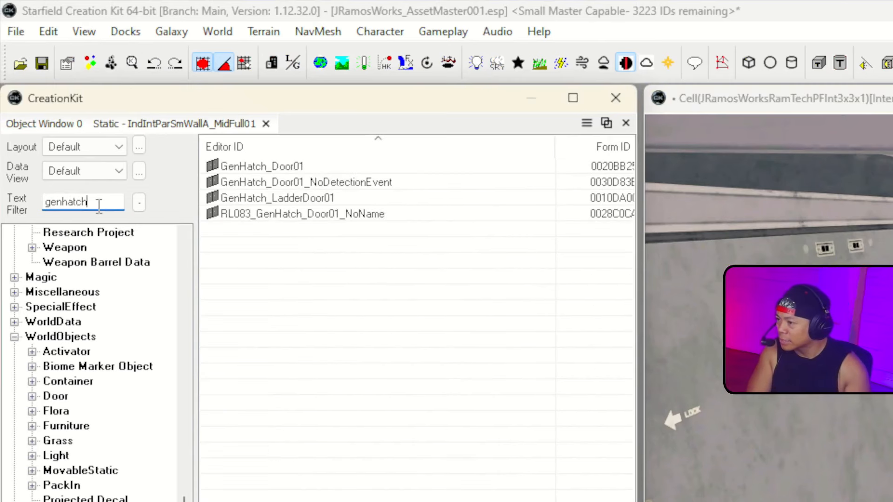
{"action": "left_click_drag", "start_coordinate": [215, 199], "coordinate": [892, 342]}
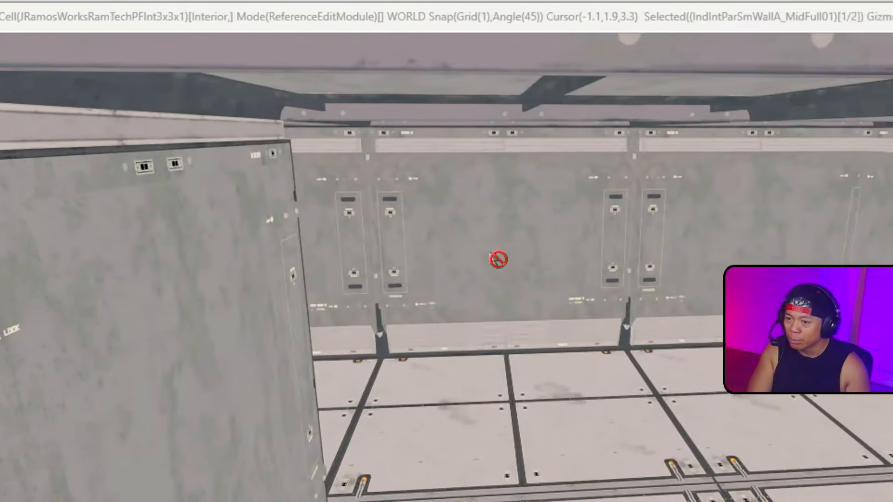
{"action": "mouse_move", "coordinate": [498, 259]}
{"action": "left_mouse_down"}
{"action": "mouse_move", "coordinate": [459, 258]}
{"action": "mouse_move", "coordinate": [457, 96]}
{"action": "mouse_move", "coordinate": [470, 227]}
{"action": "mouse_move", "coordinate": [473, 185]}
{"action": "left_mouse_up"}
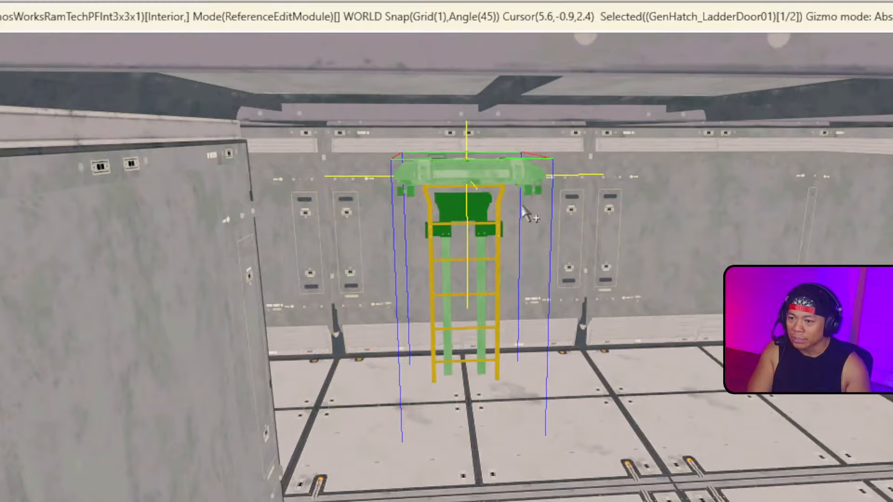
{"action": "mouse_move", "coordinate": [473, 185]}
{"action": "right_mouse_down"}
{"action": "mouse_move", "coordinate": [447, 190]}
{"action": "mouse_move", "coordinate": [490, 179]}
{"action": "right_mouse_up"}
{"action": "left_click_drag", "start_coordinate": [490, 179], "coordinate": [489, 122]}
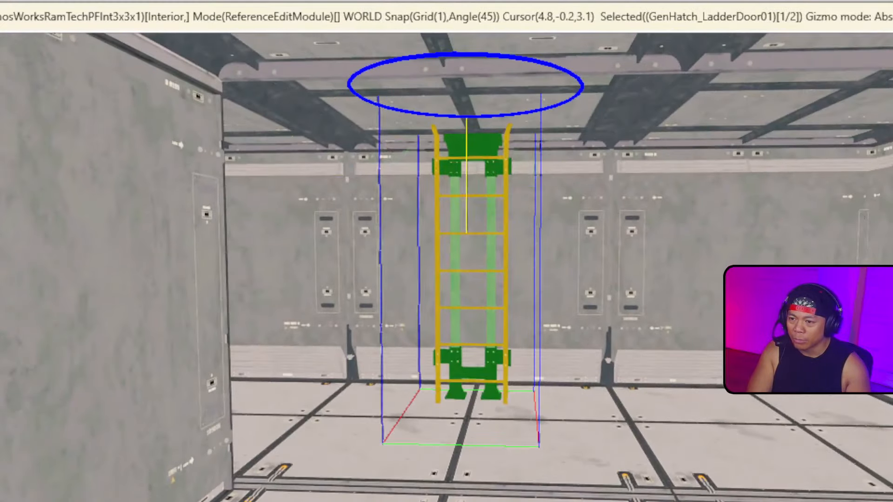
{"action": "left_click_drag", "start_coordinate": [491, 180], "coordinate": [490, 179]}
{"action": "mouse_move", "coordinate": [508, 245]}
{"action": "right_mouse_down"}
{"action": "mouse_move", "coordinate": [438, 246]}
{"action": "mouse_move", "coordinate": [508, 258]}
{"action": "mouse_move", "coordinate": [433, 261]}
{"action": "mouse_move", "coordinate": [504, 245]}
{"action": "right_mouse_up"}
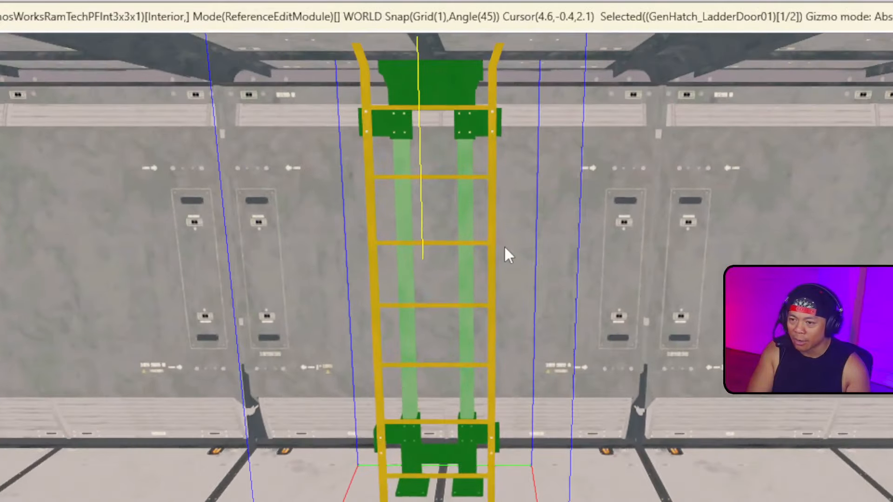
Turn off grid snapping and fine-tune the ladder hatch's height so the hatch sits against the ceiling
{"action": "key", "text": "g"}
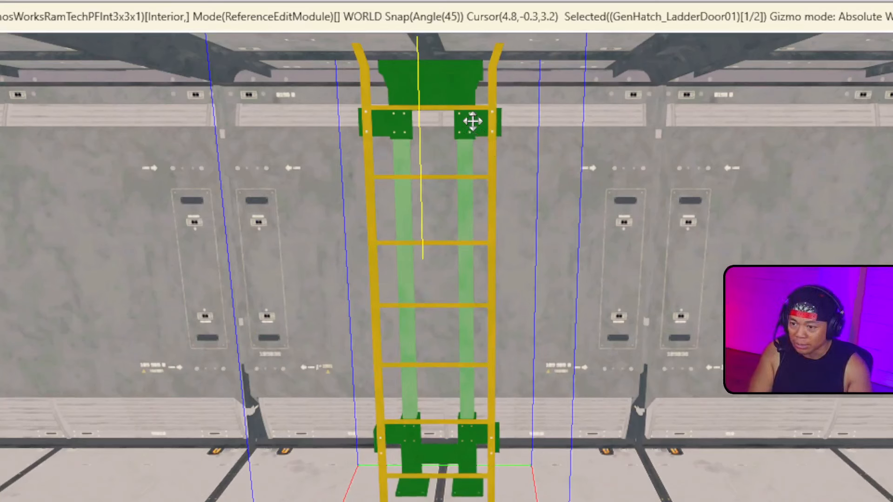
{"action": "left_click_drag", "start_coordinate": [472, 121], "coordinate": [472, 174]}
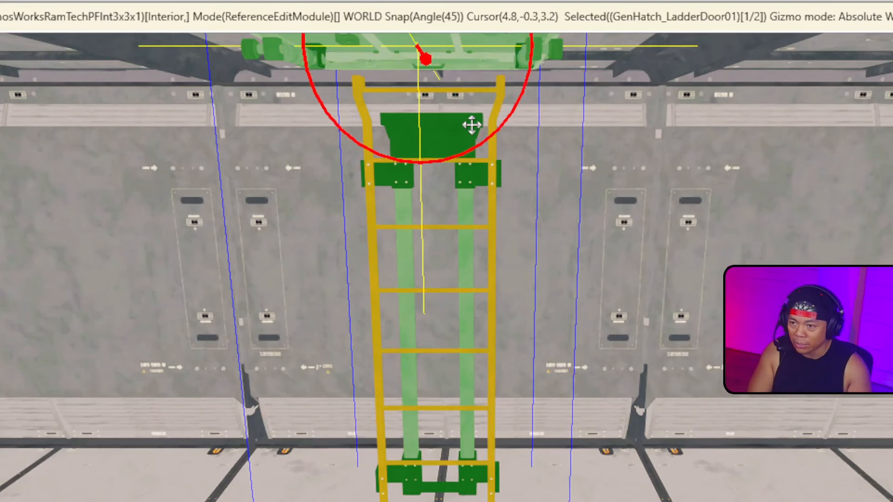
{"action": "mouse_move", "coordinate": [472, 174]}
{"action": "left_mouse_down"}
{"action": "mouse_move", "coordinate": [473, 119]}
{"action": "mouse_move", "coordinate": [321, 140]}
{"action": "mouse_move", "coordinate": [351, 142]}
{"action": "mouse_move", "coordinate": [448, 210]}
{"action": "left_mouse_up"}
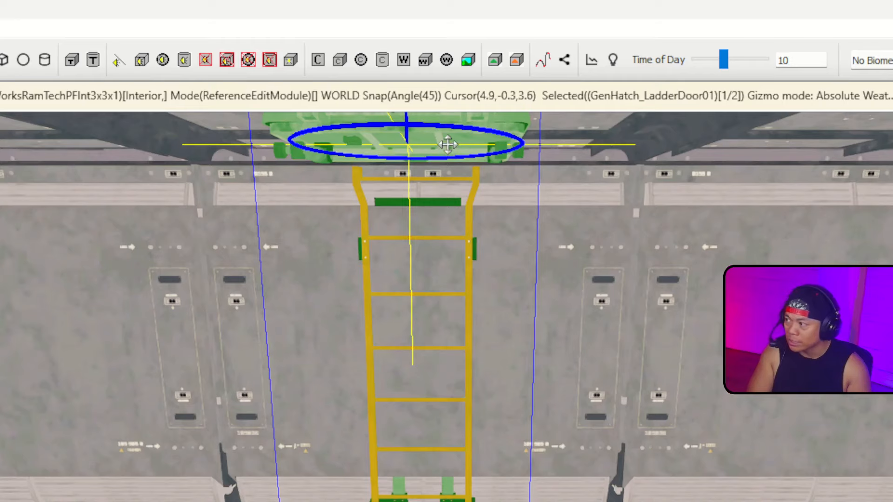
{"action": "mouse_move", "coordinate": [447, 144]}
{"action": "left_mouse_down"}
{"action": "mouse_move", "coordinate": [447, 174]}
{"action": "mouse_move", "coordinate": [448, 135]}
{"action": "mouse_move", "coordinate": [448, 186]}
{"action": "mouse_move", "coordinate": [448, 152]}
{"action": "left_mouse_up"}
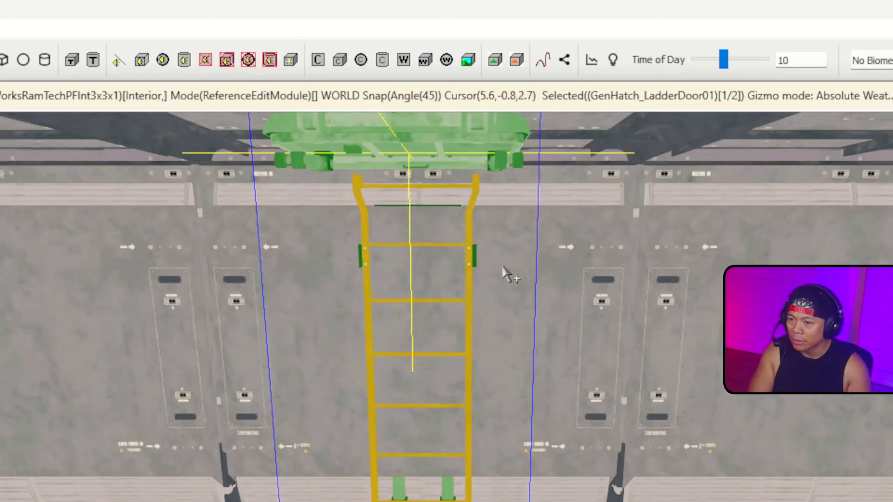
Inspect the ladder hatch from inside and above for its fit against the ceiling and floor
{"action": "scroll", "coordinate": [506, 275], "scroll_direction": "down", "scroll_amount": 5}
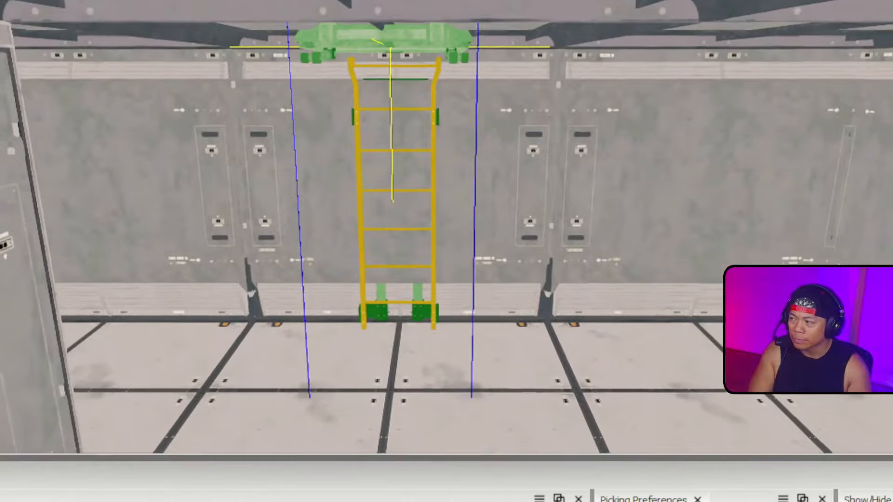
{"action": "scroll", "coordinate": [450, 270], "scroll_direction": "down", "scroll_amount": 3}
{"action": "middle_click_drag", "start_coordinate": [450, 232], "coordinate": [451, 269]}
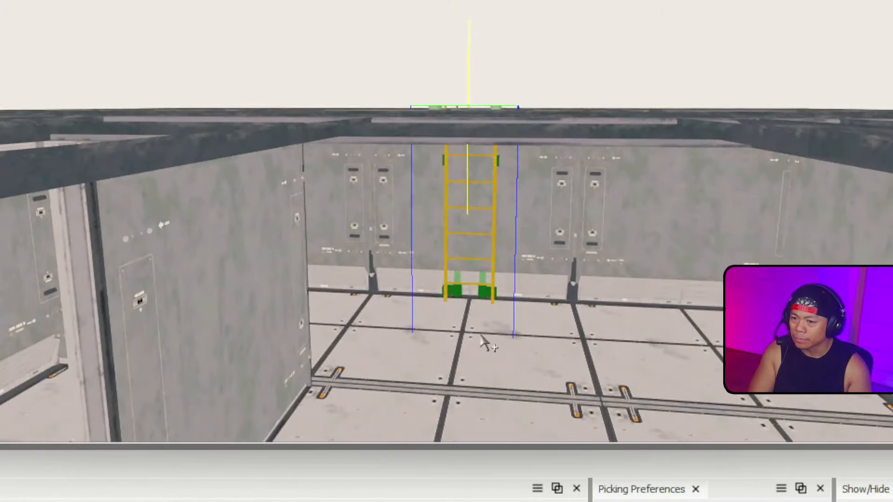
{"action": "key", "text": "w"}
{"action": "key", "text": "w"}
{"action": "middle_click_drag", "start_coordinate": [534, 368], "coordinate": [507, 325]}
{"action": "scroll", "coordinate": [419, 298], "scroll_direction": "up", "scroll_amount": 3}
{"action": "middle_click_drag", "start_coordinate": [507, 279], "coordinate": [534, 149]}
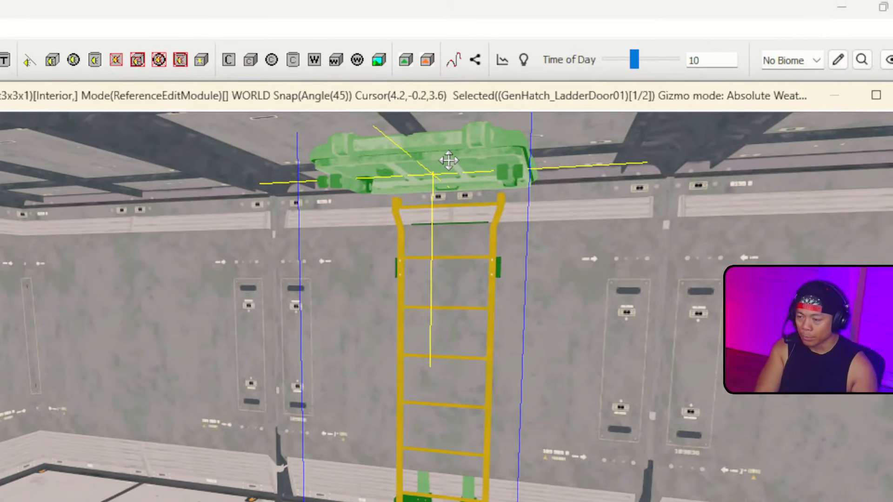
{"action": "scroll", "coordinate": [449, 160], "scroll_direction": "up", "scroll_amount": 3}
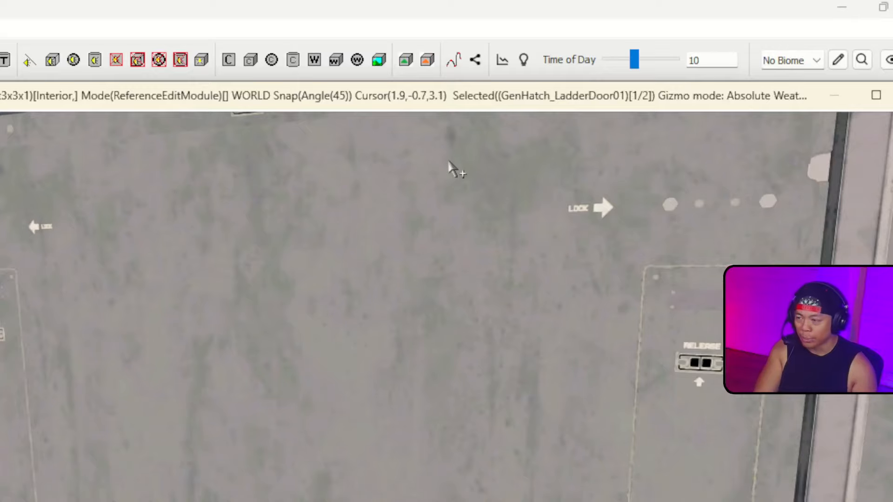
{"action": "mouse_move", "coordinate": [449, 160]}
{"action": "right_mouse_down"}
{"action": "mouse_move", "coordinate": [449, 177]}
{"action": "mouse_move", "coordinate": [455, 173]}
{"action": "right_mouse_up"}
{"action": "key", "text": "s"}
{"action": "key", "text": "w"}
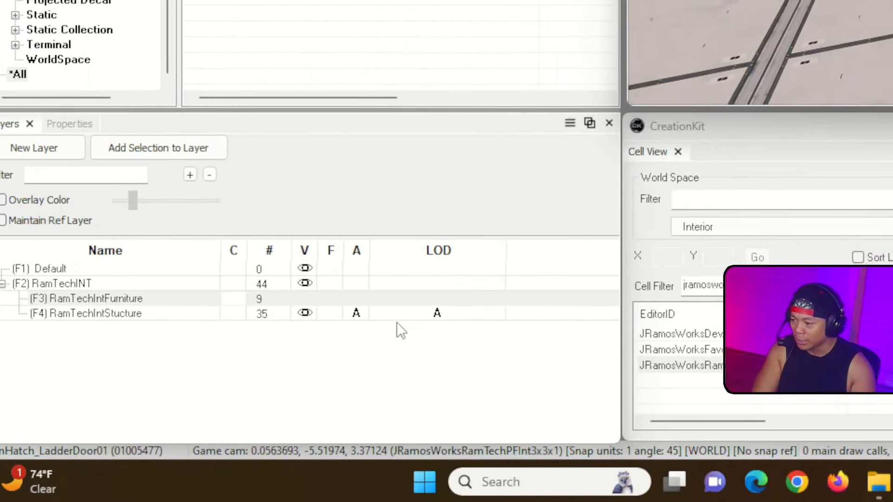
Select all loaded references in the RamTechIntStucture layer, excluding the ladder hatch
{"action": "right_click", "coordinate": [391, 318]}
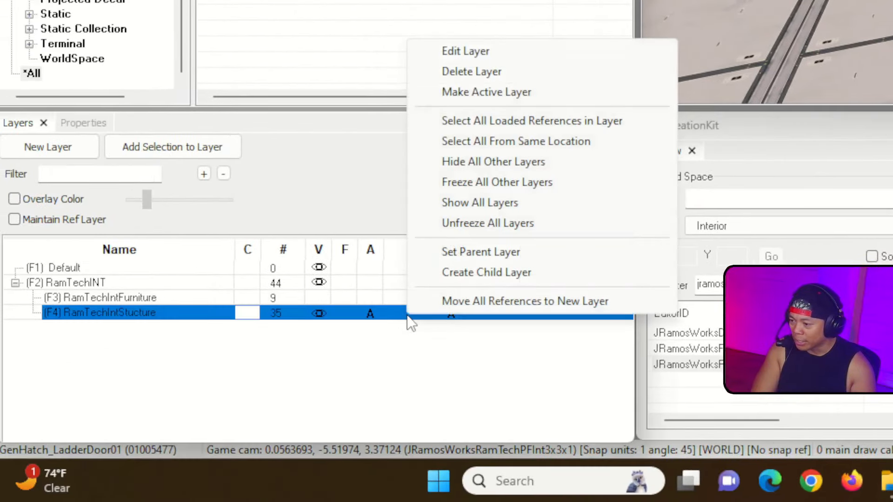
{"action": "left_click", "coordinate": [520, 125]}
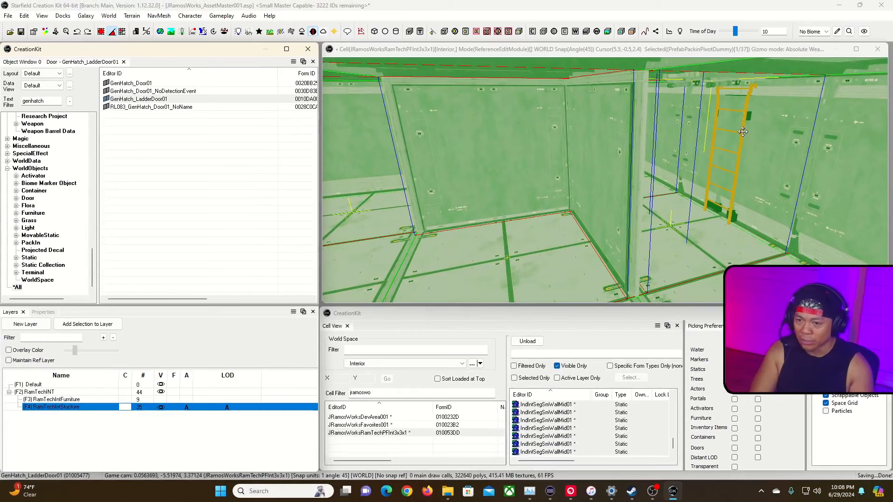
{"action": "left_click", "coordinate": [743, 132], "text": "ctrl"}
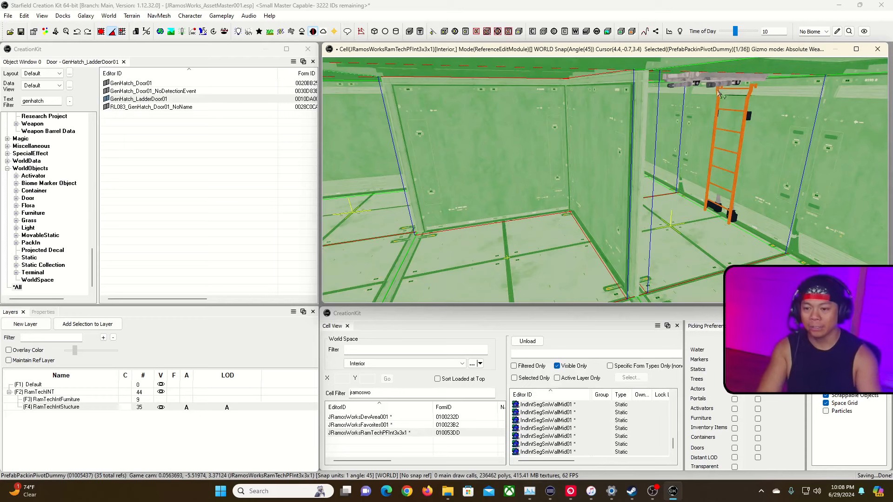
Create a pack-in from the selected structure pieces with the editor ID JRamosWorks_RamTechPFInt3x3x1
{"action": "right_click", "coordinate": [670, 212]}
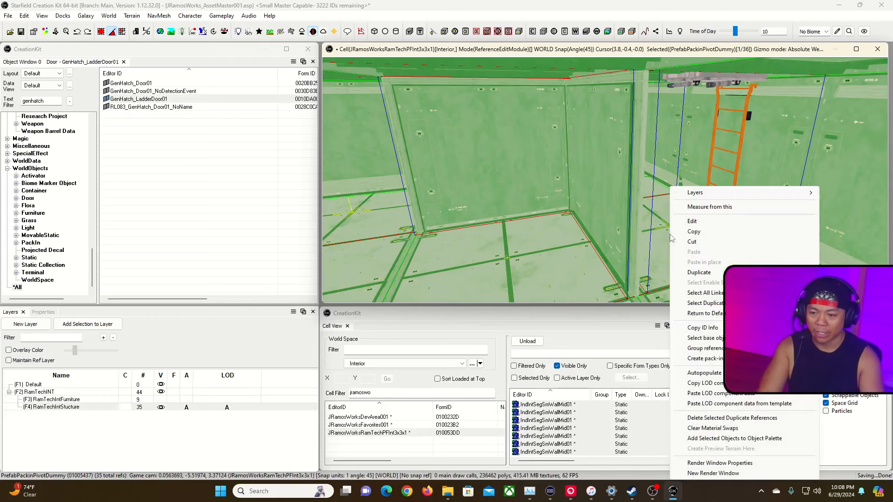
{"action": "left_click", "coordinate": [705, 358]}
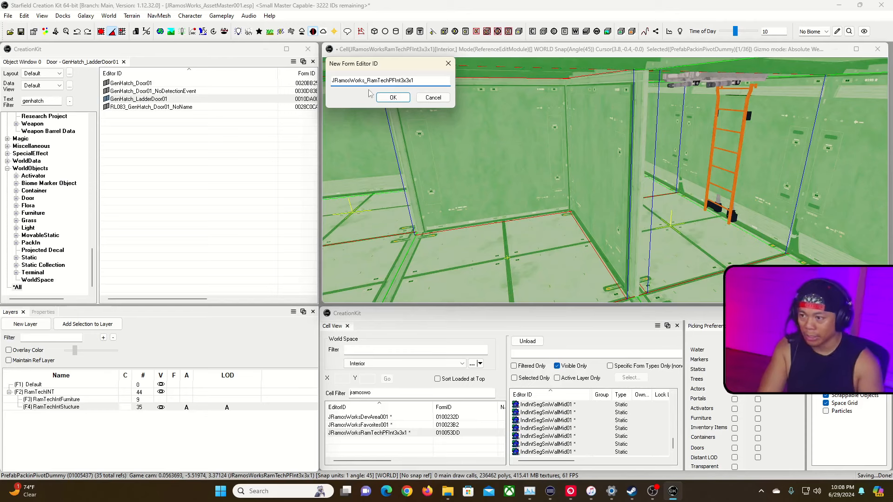
{"action": "left_click", "coordinate": [390, 101]}
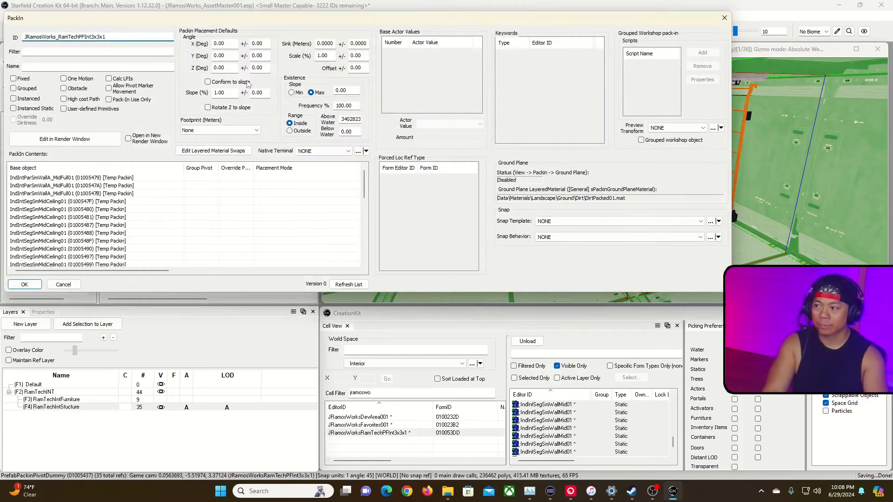
{"action": "double_click", "coordinate": [127, 38]}
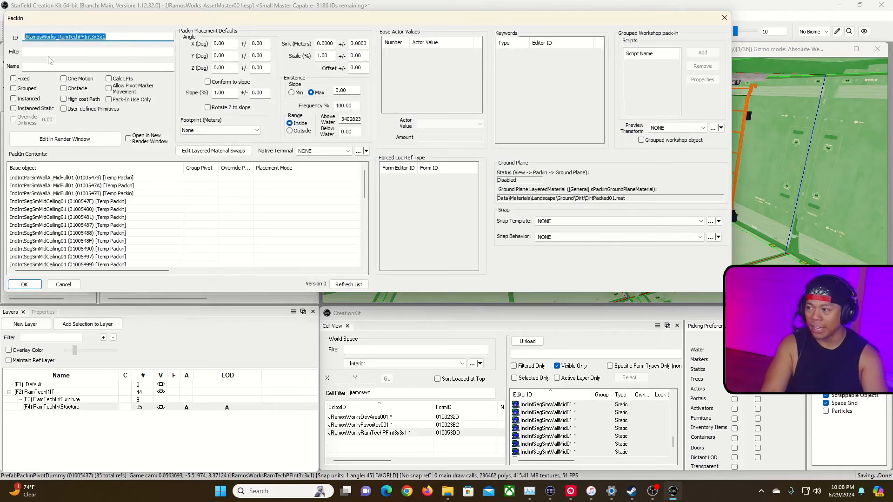
{"action": "key", "text": "Delete"}
{"action": "key", "text": "ctrl+z"}
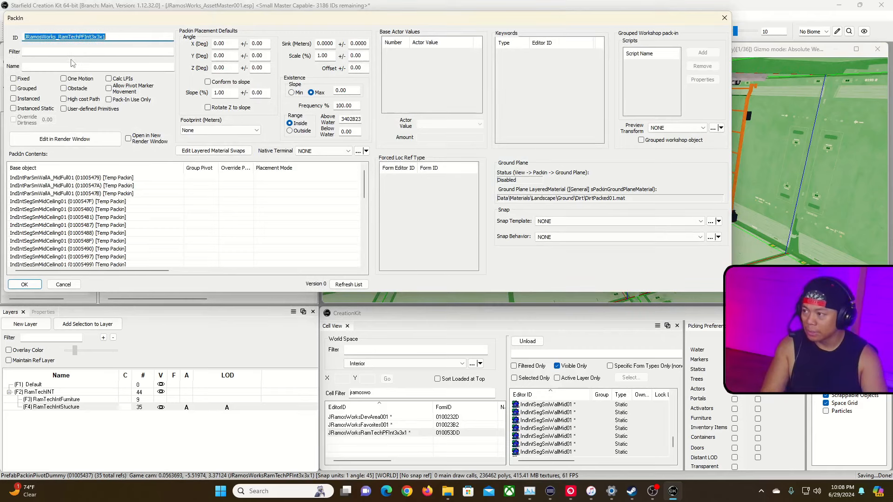
Copy the ID JRamosWorks_RamTechPFInt3x3x1 into the pack-in's name, mark it as Instanced, and accept the settings
{"action": "left_click_drag", "start_coordinate": [112, 37], "coordinate": [24, 35]}
{"action": "key", "text": "ctrl+c"}
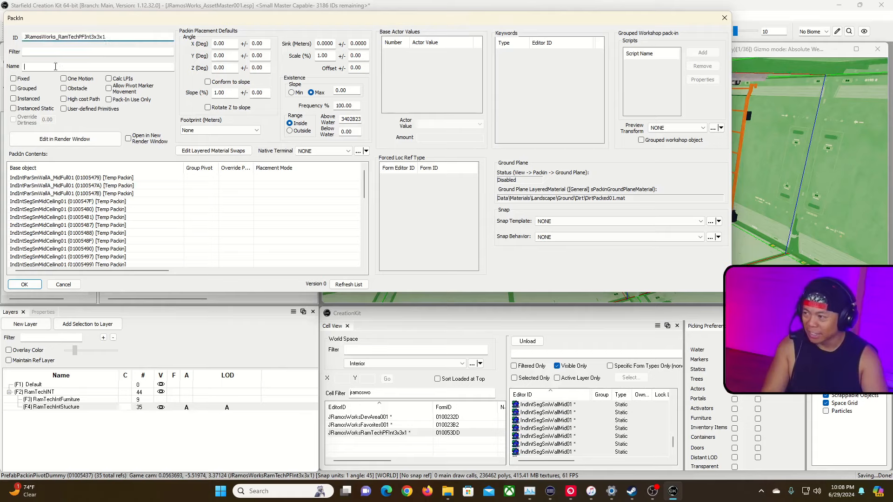
{"action": "left_click", "coordinate": [55, 66]}
{"action": "key", "text": "ctrl+v"}
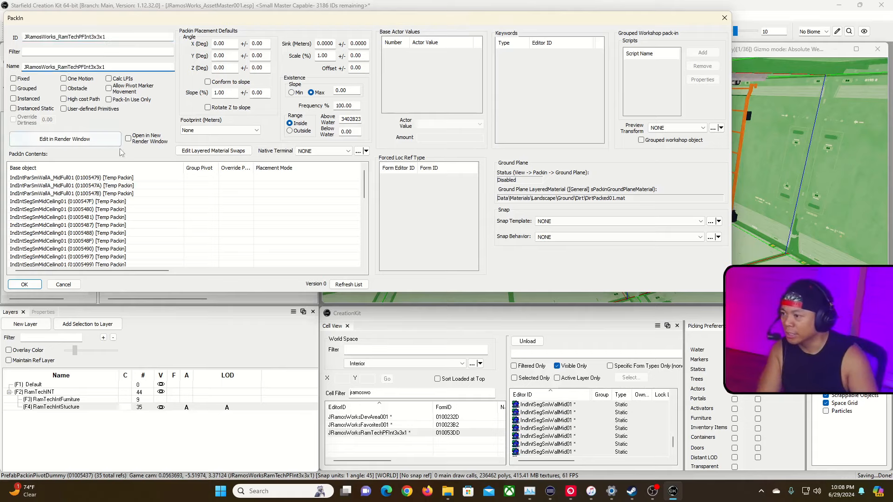
{"action": "left_click", "coordinate": [13, 99]}
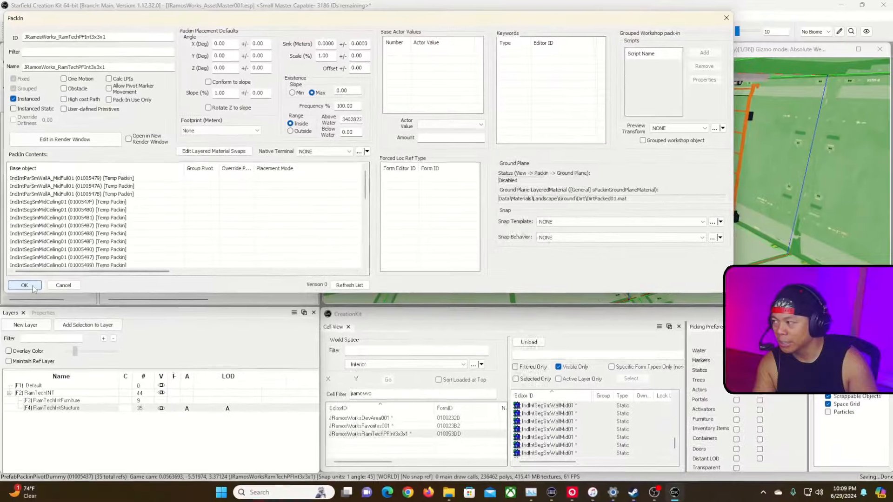
{"action": "left_click", "coordinate": [32, 286]}
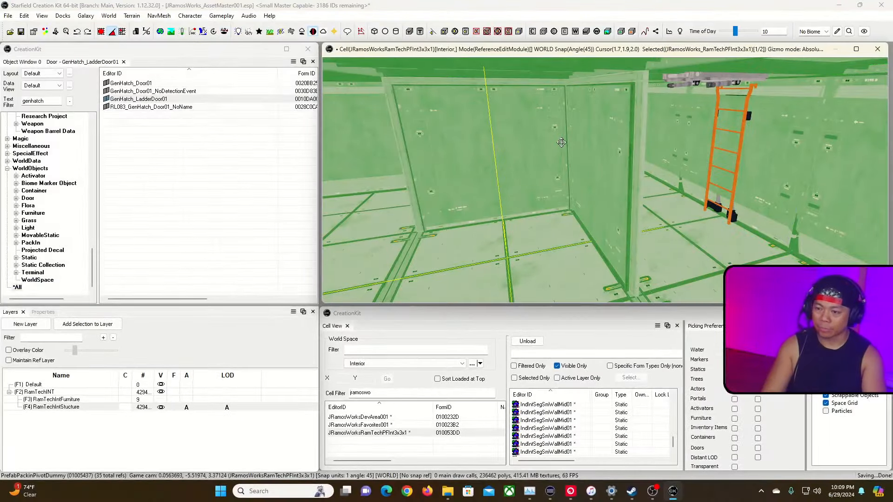
Examine the packed structure and its ladder hatch from outside and from inside the room
{"action": "key", "text": "s"}
{"action": "right_click_drag", "start_coordinate": [562, 143], "coordinate": [647, 239]}
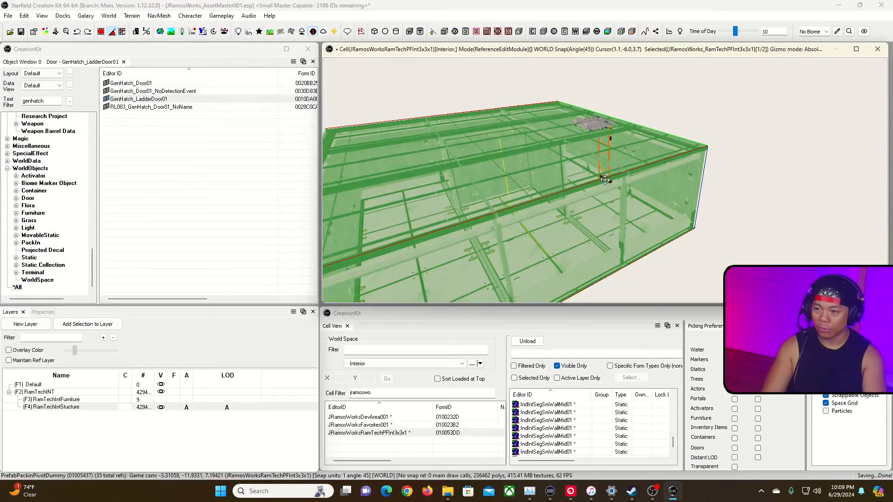
{"action": "left_click", "coordinate": [751, 255]}
{"action": "left_click", "coordinate": [638, 238]}
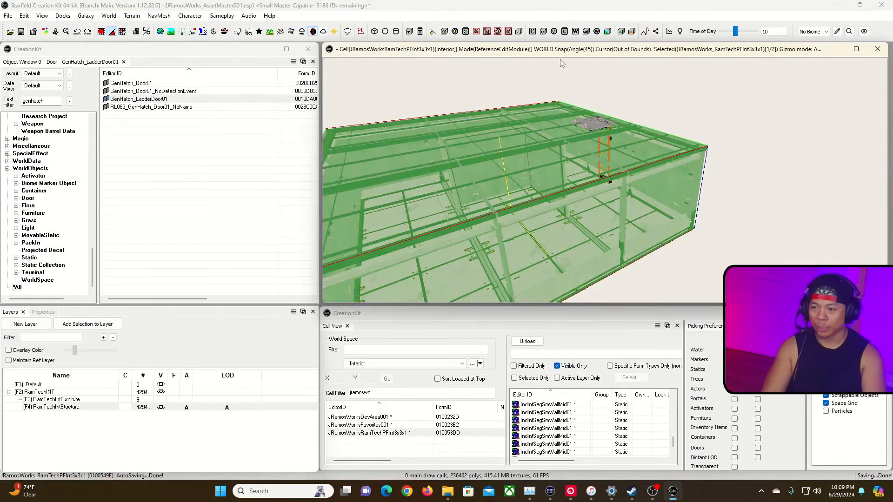
{"action": "right_click_drag", "start_coordinate": [593, 115], "coordinate": [296, 183]}
{"action": "key", "text": "d"}
{"action": "key", "text": "w"}
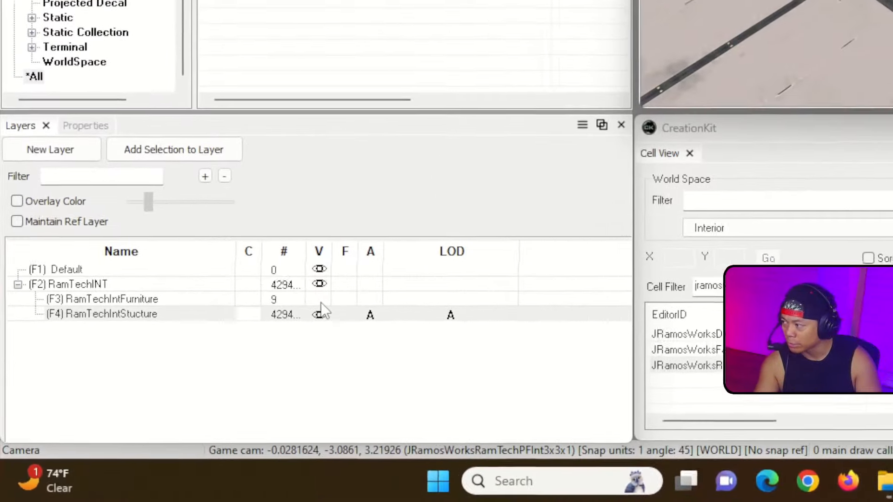
Make the RamTechIntFurniture layer visible and bring the desk and chair beside the partition walls into view
{"action": "left_click", "coordinate": [230, 360]}
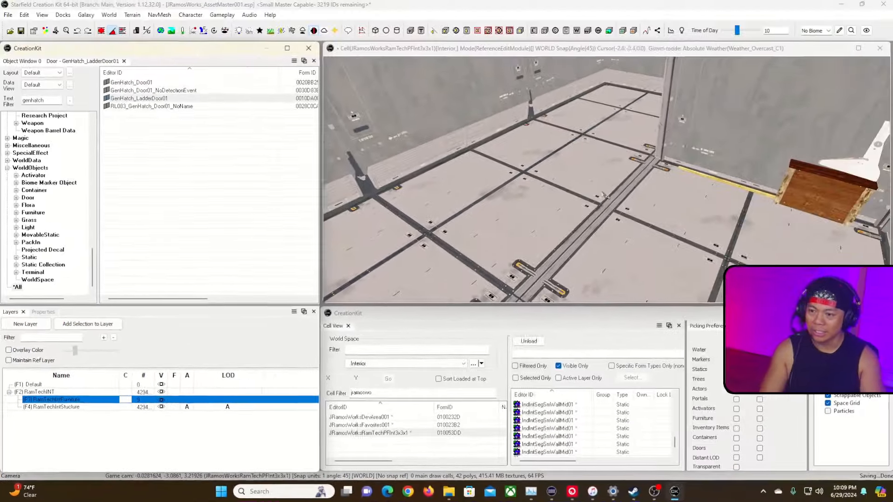
{"action": "right_click_drag", "start_coordinate": [606, 197], "coordinate": [697, 261]}
{"action": "key", "text": "s"}
{"action": "key", "text": "w"}
{"action": "key", "text": "a"}
{"action": "key", "text": "d"}
{"action": "key", "text": "w"}
{"action": "right_click_drag", "start_coordinate": [699, 4], "coordinate": [685, 104]}
{"action": "right_click_drag", "start_coordinate": [676, 134], "coordinate": [676, 143]}
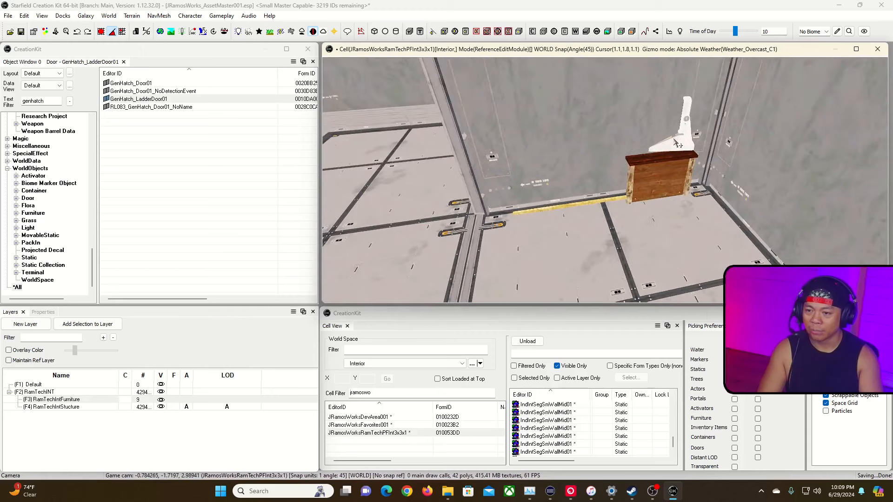
Select all loaded references in the RamTechIntFurniture layer and move them together from the partition wall to the open floor
{"action": "left_click", "coordinate": [664, 173]}
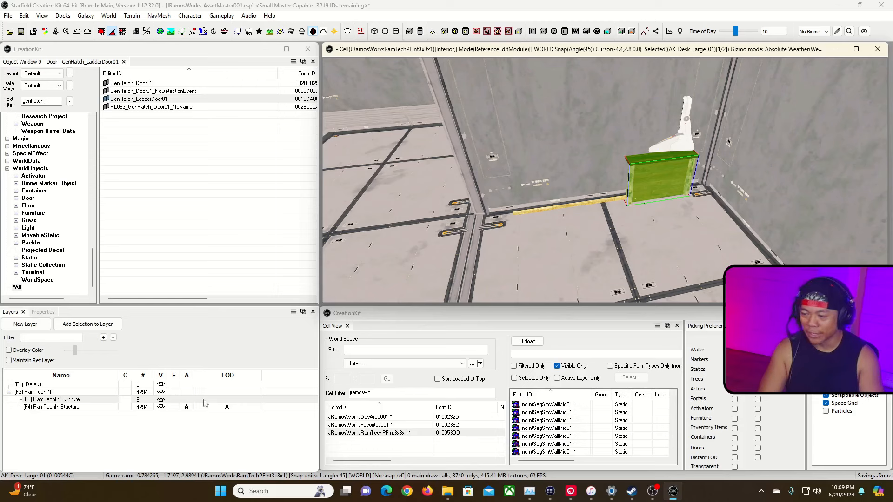
{"action": "right_click", "coordinate": [205, 401]}
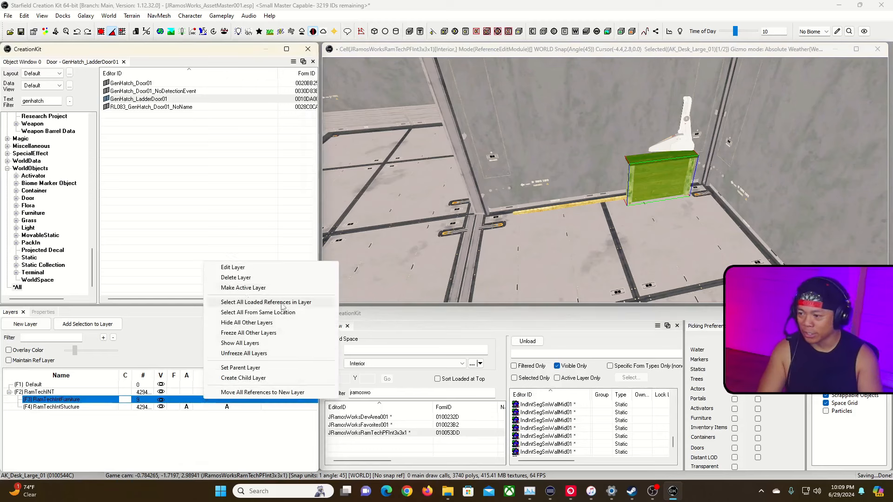
{"action": "left_click", "coordinate": [265, 302]}
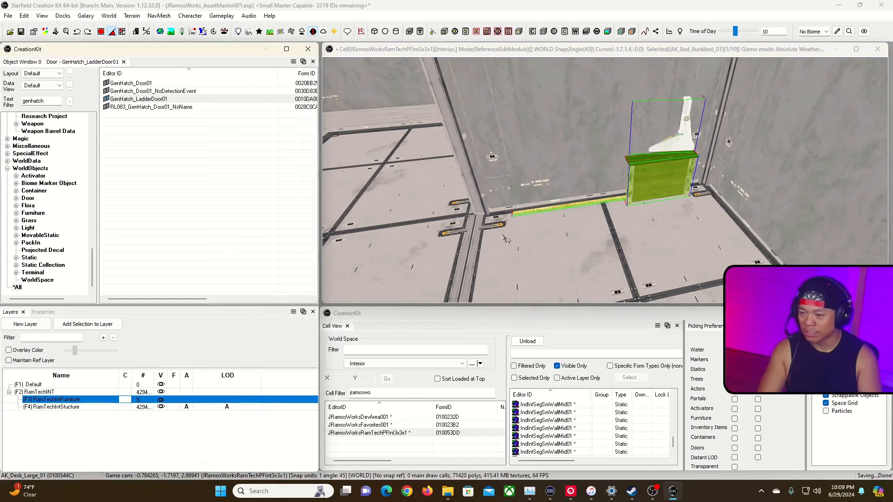
{"action": "left_click_drag", "start_coordinate": [465, 219], "coordinate": [344, 247]}
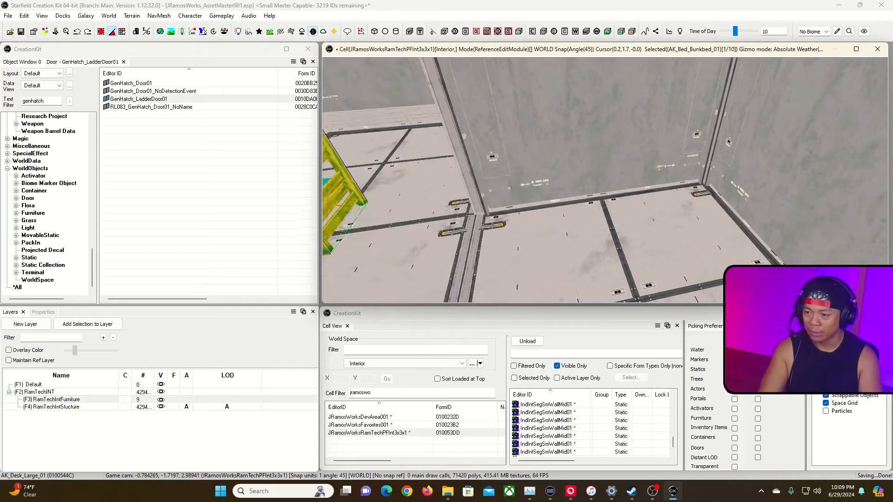
{"action": "key", "text": "s"}
{"action": "right_click_drag", "start_coordinate": [344, 247], "coordinate": [342, 267]}
{"action": "key", "text": "w"}
{"action": "mouse_move", "coordinate": [605, 181]}
{"action": "right_mouse_down"}
{"action": "mouse_move", "coordinate": [591, 187]}
{"action": "mouse_move", "coordinate": [608, 193]}
{"action": "right_mouse_up"}
{"action": "left_click_drag", "start_coordinate": [568, 185], "coordinate": [624, 228]}
{"action": "left_click_drag", "start_coordinate": [653, 136], "coordinate": [687, 173]}
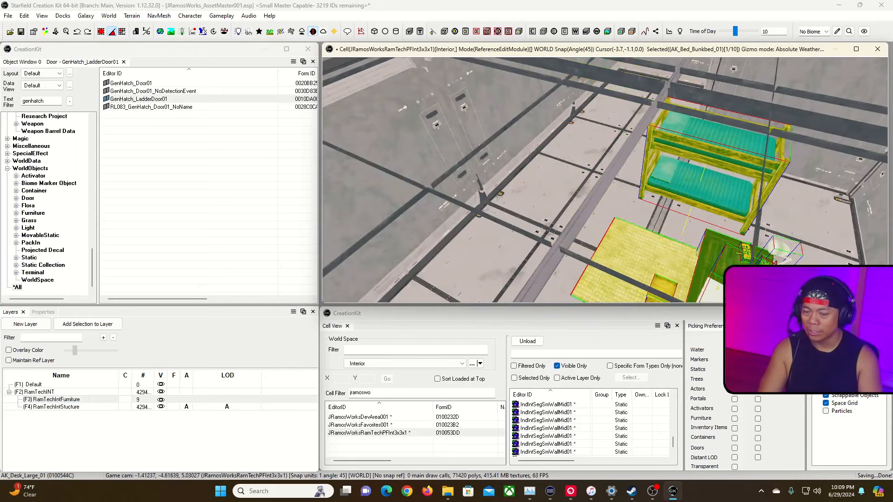
Remove the bunk bed from the selection and collect the remaining desk furniture into a new group named Desk
{"action": "left_click", "coordinate": [688, 174], "text": "ctrl"}
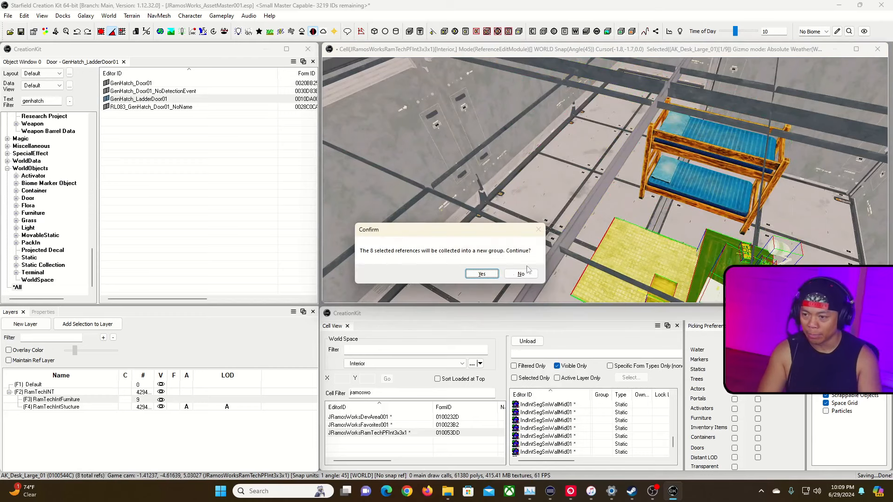
{"action": "left_click", "coordinate": [482, 275]}
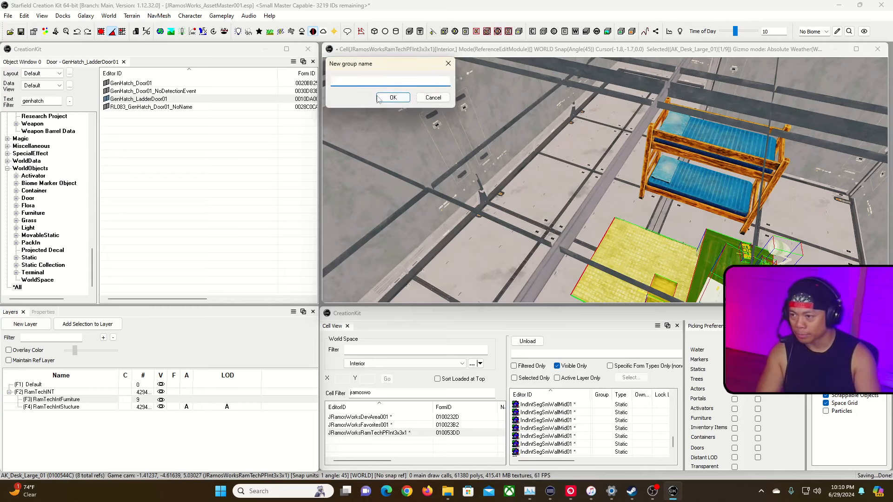
{"action": "type", "text": "Desk"}
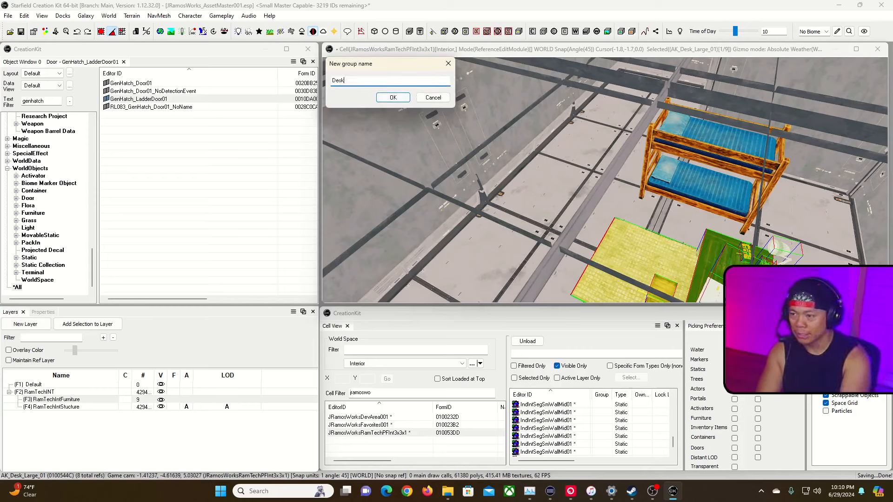
{"action": "key", "text": "Return"}
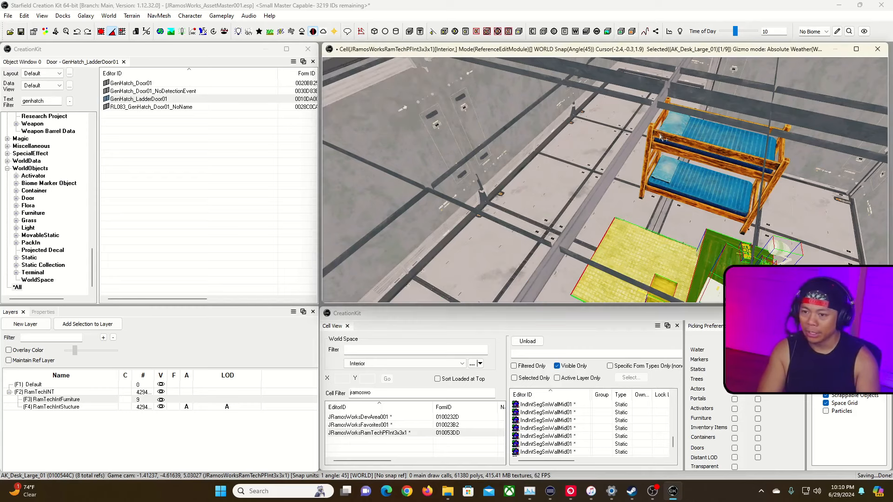
Move the bunk bed away from the desk set and place it lengthwise against the outer wall
{"action": "left_click", "coordinate": [684, 141]}
{"action": "left_click_drag", "start_coordinate": [683, 141], "coordinate": [485, 168]}
{"action": "mouse_move", "coordinate": [485, 169]}
{"action": "right_mouse_down"}
{"action": "mouse_move", "coordinate": [601, 171]}
{"action": "mouse_move", "coordinate": [503, 170]}
{"action": "right_mouse_up"}
{"action": "left_click_drag", "start_coordinate": [511, 169], "coordinate": [489, 160]}
{"action": "middle_click_drag", "start_coordinate": [488, 160], "coordinate": [504, 150], "text": "shift"}
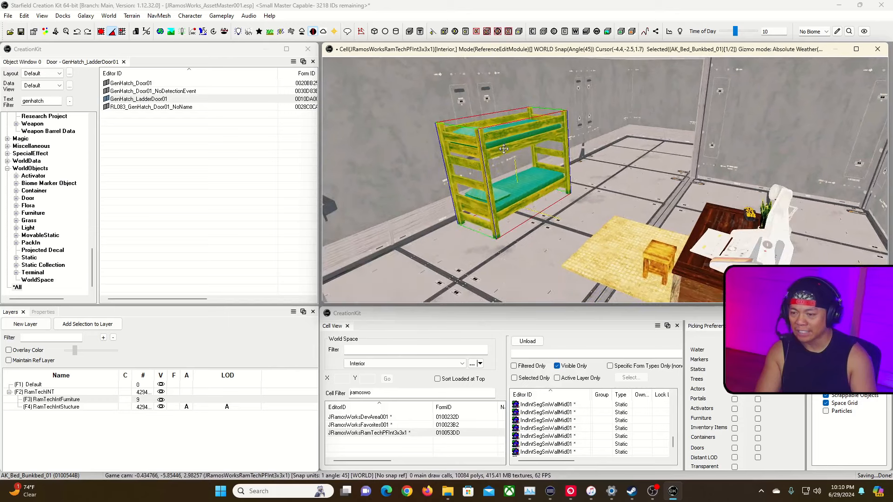
{"action": "left_click_drag", "start_coordinate": [504, 149], "coordinate": [518, 142]}
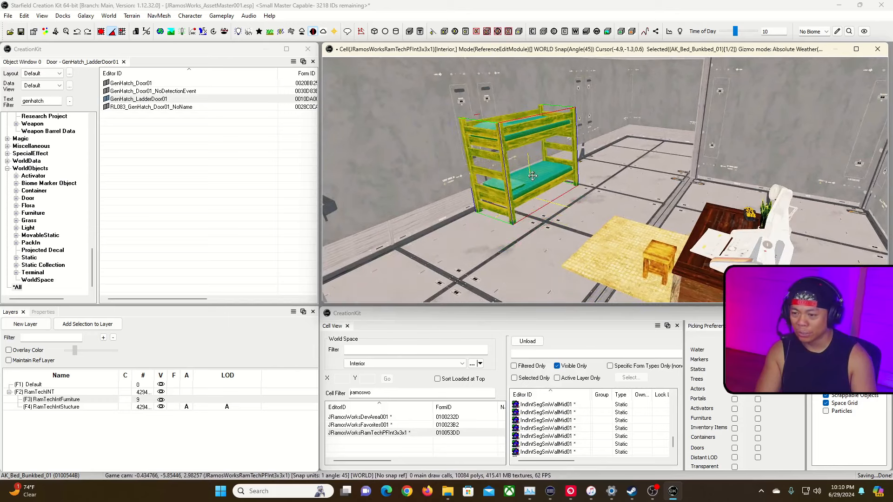
{"action": "left_click_drag", "start_coordinate": [533, 176], "coordinate": [529, 145]}
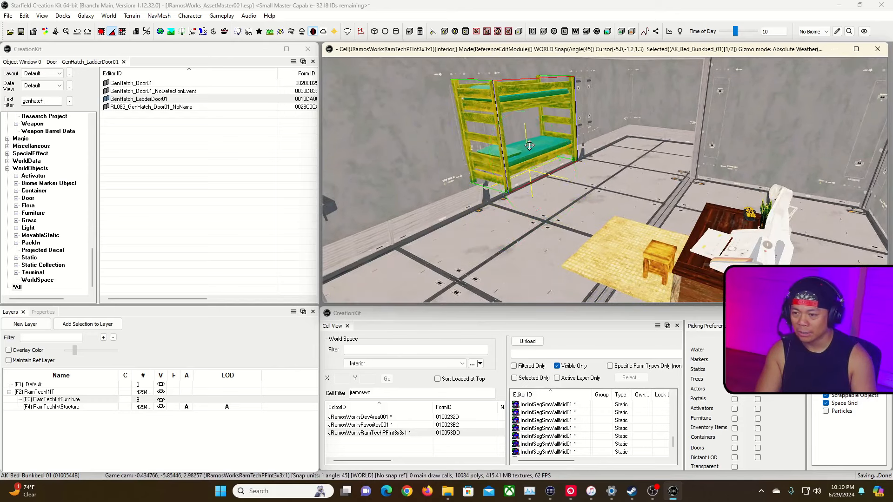
{"action": "middle_click_drag", "start_coordinate": [529, 145], "coordinate": [621, 204], "text": "shift"}
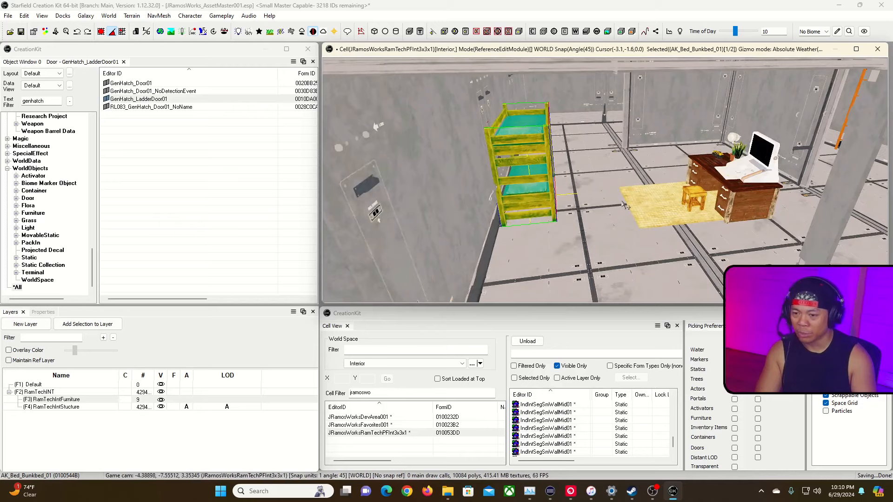
Rotate the Desk group and move it so the desk backs against the partition wall with the rug facing the room
{"action": "left_click", "coordinate": [656, 212]}
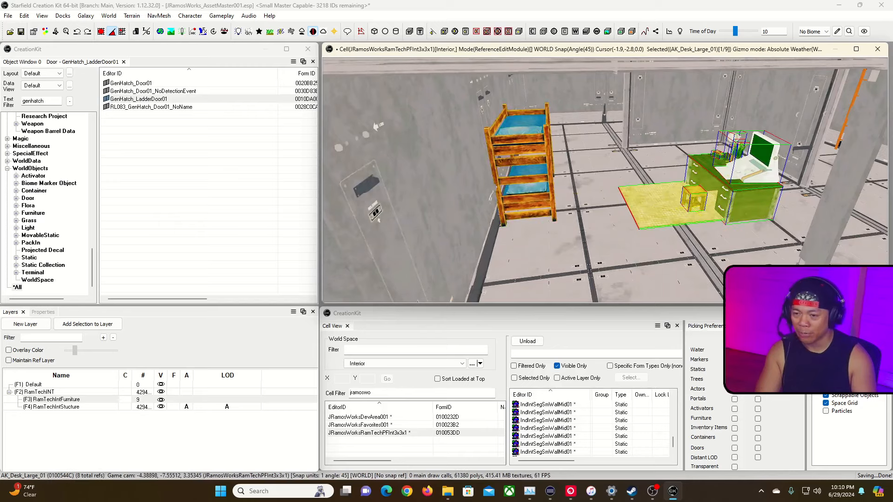
{"action": "right_click_drag", "start_coordinate": [656, 212], "coordinate": [708, 224]}
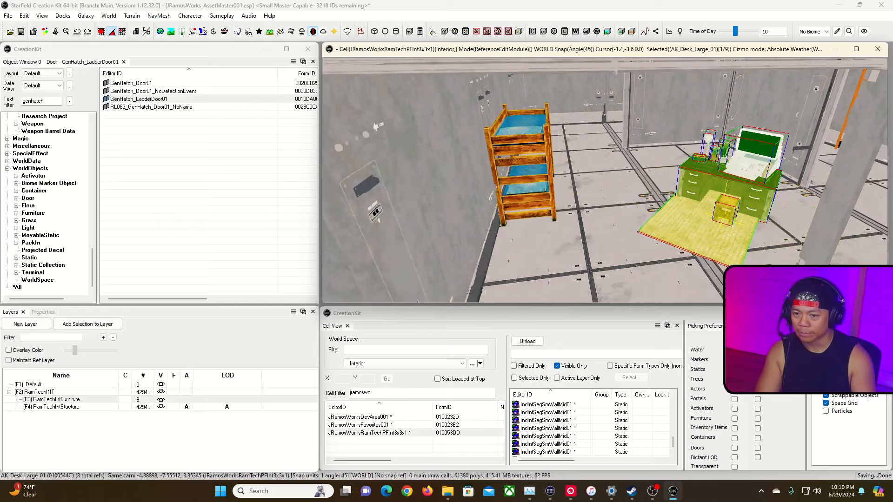
{"action": "left_click_drag", "start_coordinate": [712, 218], "coordinate": [685, 174]}
{"action": "middle_click_drag", "start_coordinate": [685, 174], "coordinate": [733, 195]}
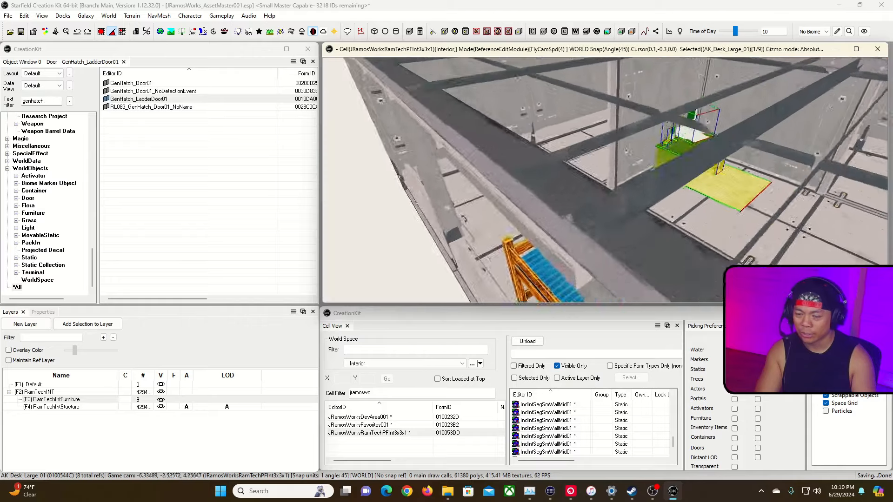
{"action": "key", "text": "w"}
{"action": "right_click_drag", "start_coordinate": [558, 167], "coordinate": [609, 152]}
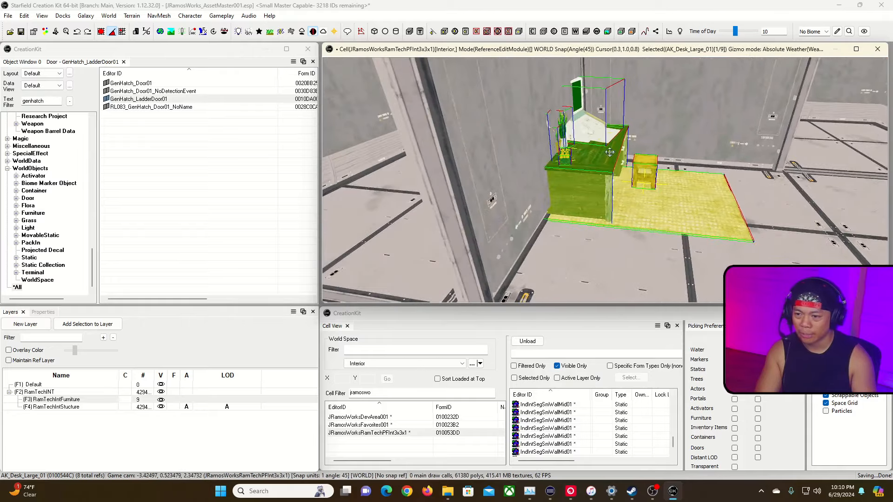
{"action": "left_click_drag", "start_coordinate": [610, 152], "coordinate": [640, 136]}
{"action": "middle_click_drag", "start_coordinate": [639, 136], "coordinate": [663, 124]}
{"action": "left_click_drag", "start_coordinate": [640, 136], "coordinate": [633, 135]}
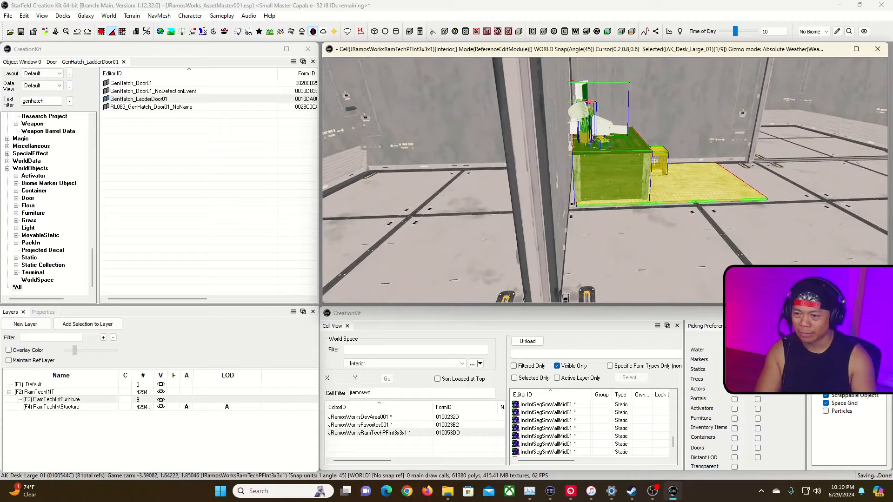
Select the ladder hatch in the ceiling and open its reference properties
{"action": "right_click_drag", "start_coordinate": [634, 136], "coordinate": [673, 151]}
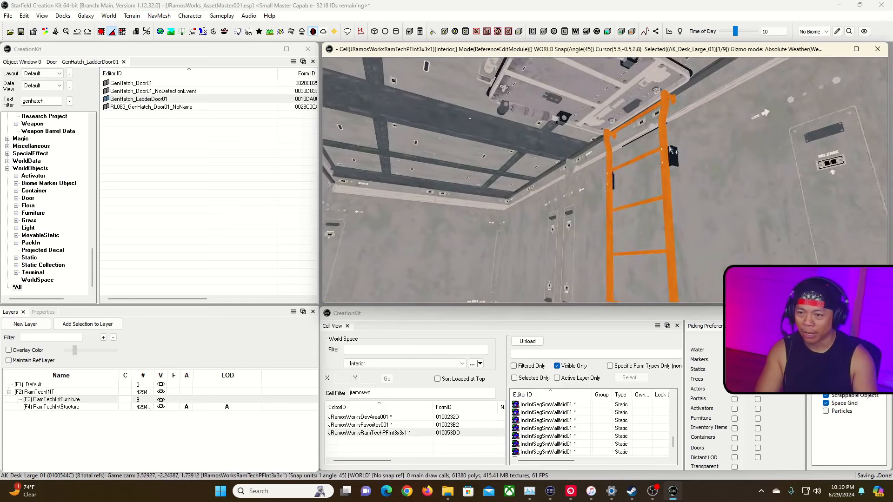
{"action": "left_click", "coordinate": [613, 96]}
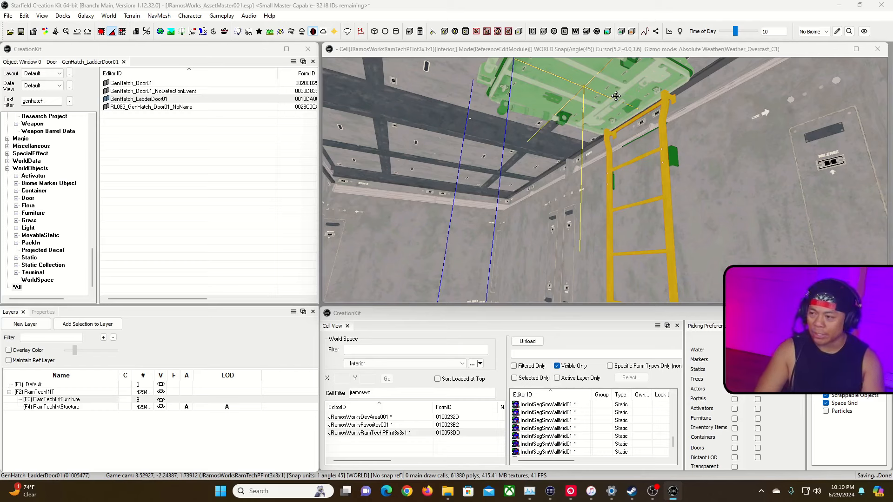
{"action": "double_click", "coordinate": [617, 97]}
{"action": "right_click", "coordinate": [616, 99]}
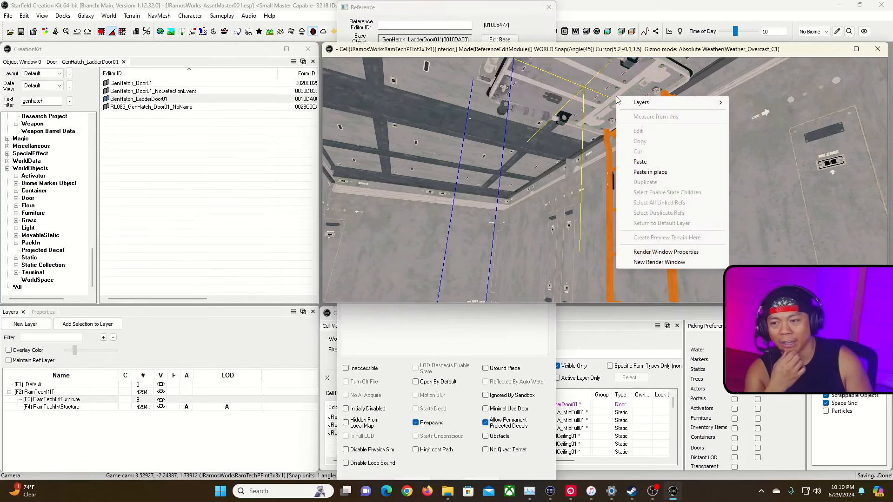
{"action": "left_click", "coordinate": [632, 54]}
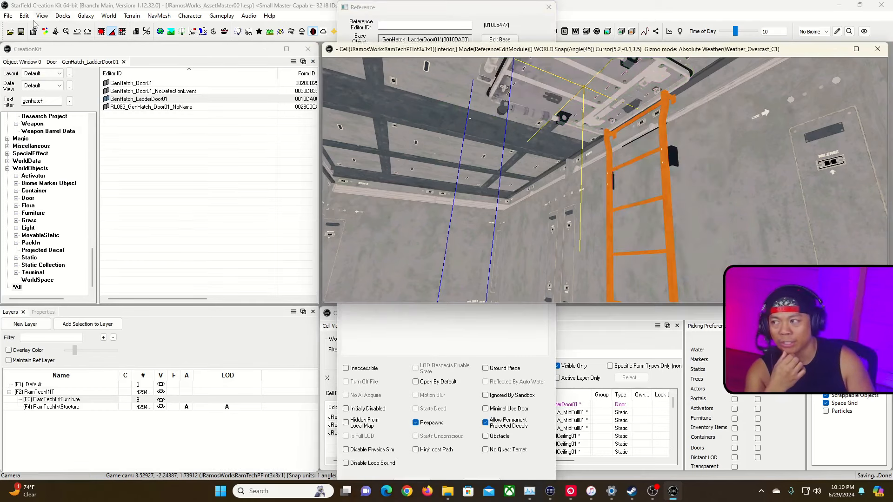
Save the plugin with the hatch's reference window still open, and close that window without changes
{"action": "left_click", "coordinate": [21, 31]}
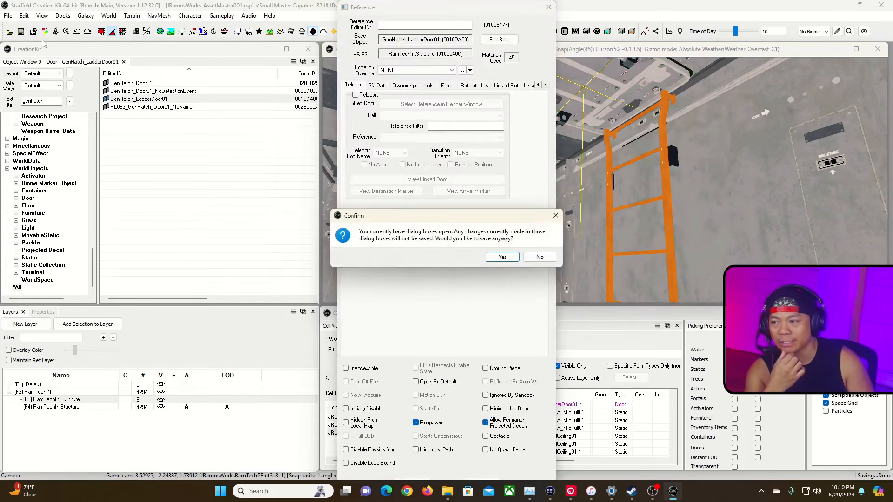
{"action": "left_click", "coordinate": [493, 260]}
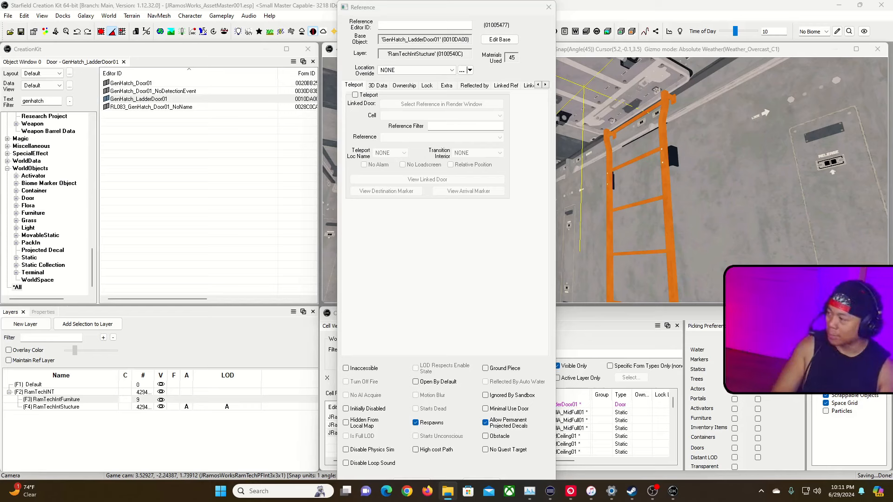
{"action": "left_click", "coordinate": [426, 63]}
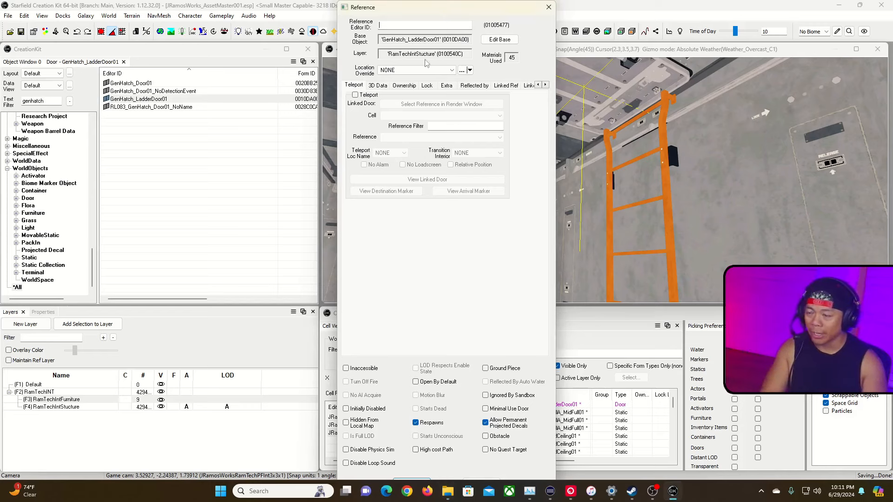
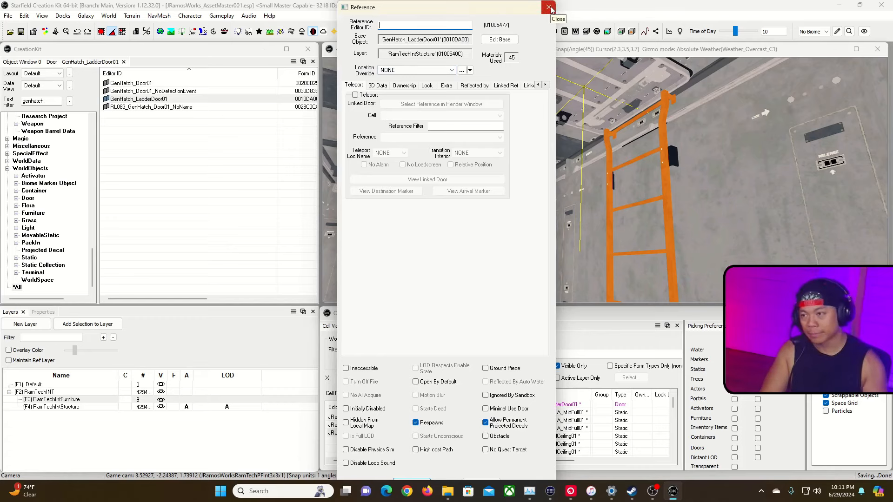
{"action": "left_click", "coordinate": [549, 7]}
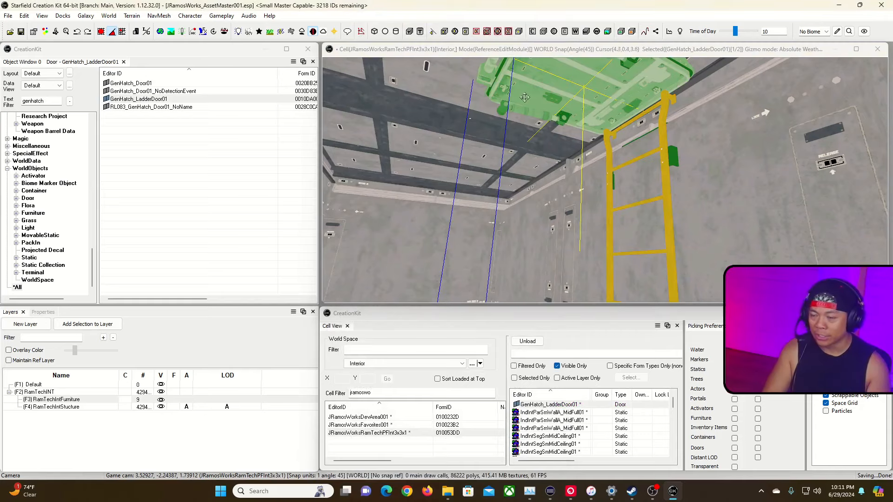
Try to generate the navmesh for the interior cell with the offered generation settings, and leave navmesh editing
{"action": "left_click", "coordinate": [515, 51]}
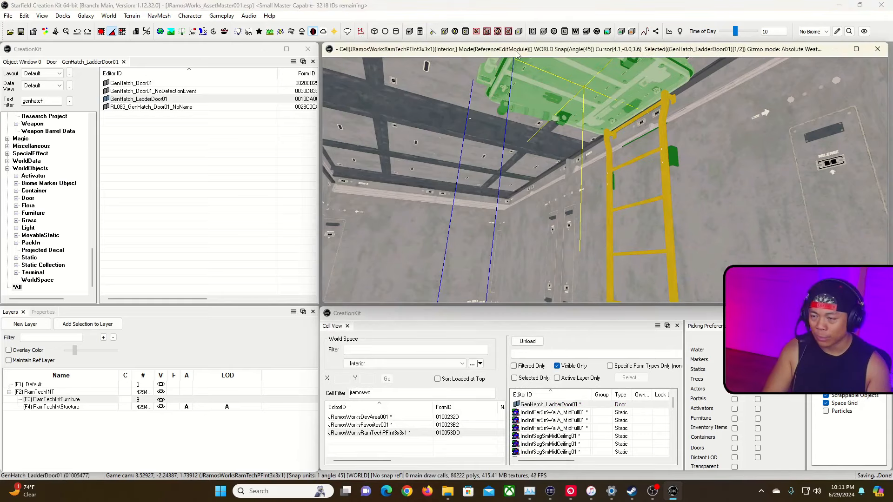
{"action": "middle_click_drag", "start_coordinate": [535, 112], "coordinate": [549, 186], "text": "shift"}
{"action": "mouse_move", "coordinate": [605, 181]}
{"action": "right_mouse_down"}
{"action": "mouse_move", "coordinate": [534, 186]}
{"action": "mouse_move", "coordinate": [526, 144]}
{"action": "mouse_move", "coordinate": [567, 163]}
{"action": "right_mouse_up"}
{"action": "key", "text": "s"}
{"action": "mouse_move", "coordinate": [523, 119]}
{"action": "right_mouse_down"}
{"action": "mouse_move", "coordinate": [572, 122]}
{"action": "mouse_move", "coordinate": [523, 119]}
{"action": "right_mouse_up"}
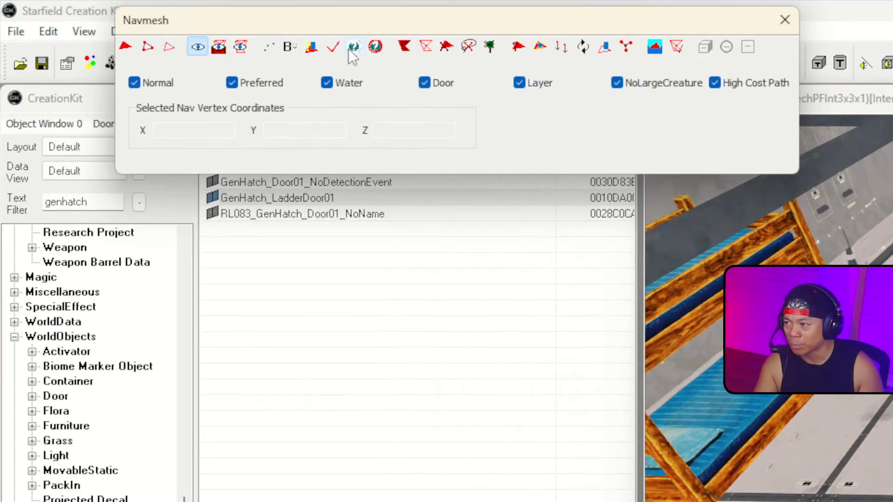
{"action": "left_click", "coordinate": [349, 48]}
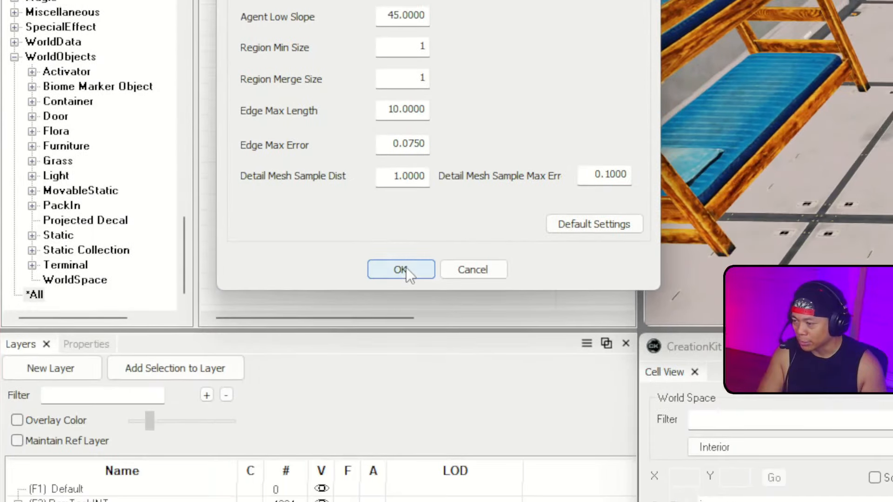
{"action": "left_click", "coordinate": [405, 375]}
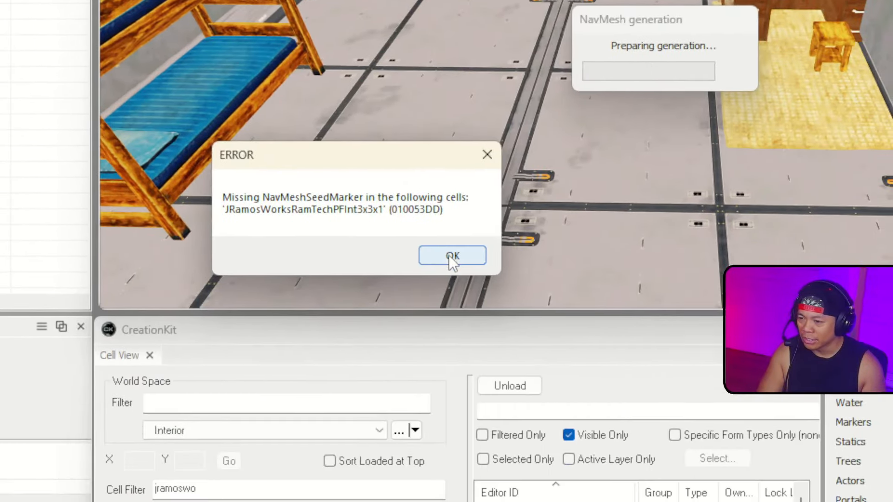
{"action": "left_click", "coordinate": [448, 255]}
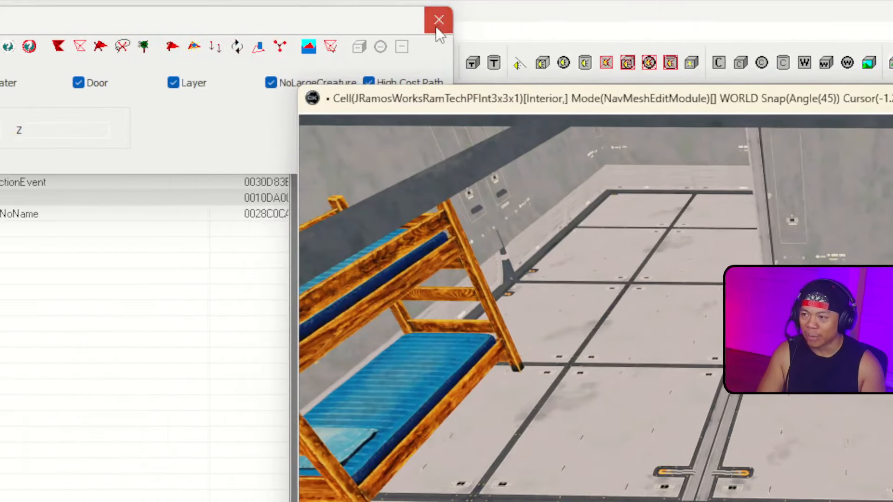
{"action": "left_click", "coordinate": [435, 21]}
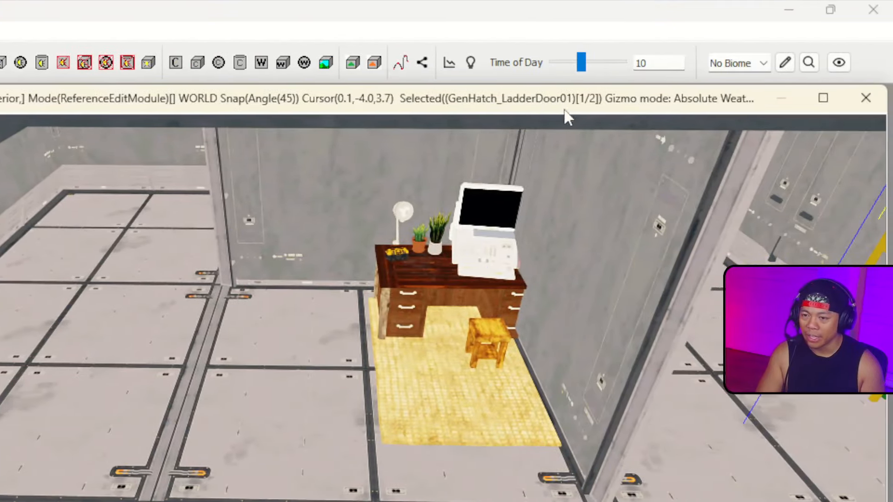
Turn on the display of markers in the interior cell near the desk
{"action": "right_click_drag", "start_coordinate": [330, 210], "coordinate": [488, 180]}
{"action": "key", "text": "d"}
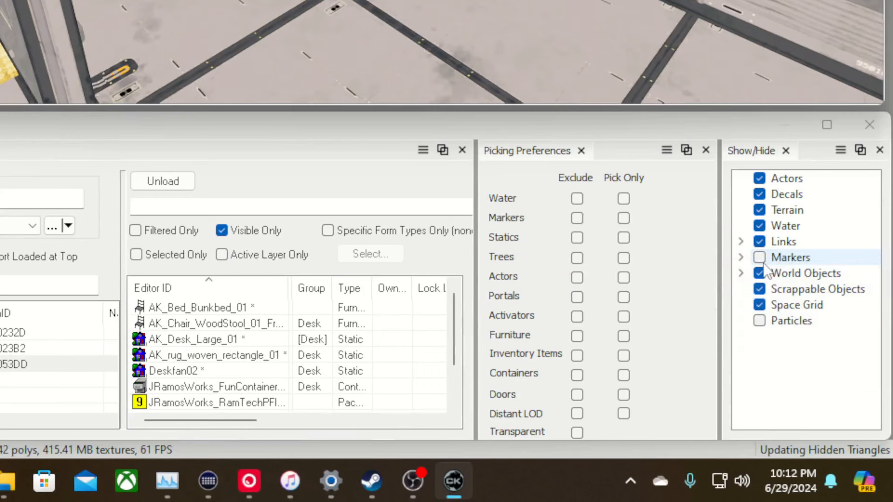
{"action": "left_click", "coordinate": [760, 257]}
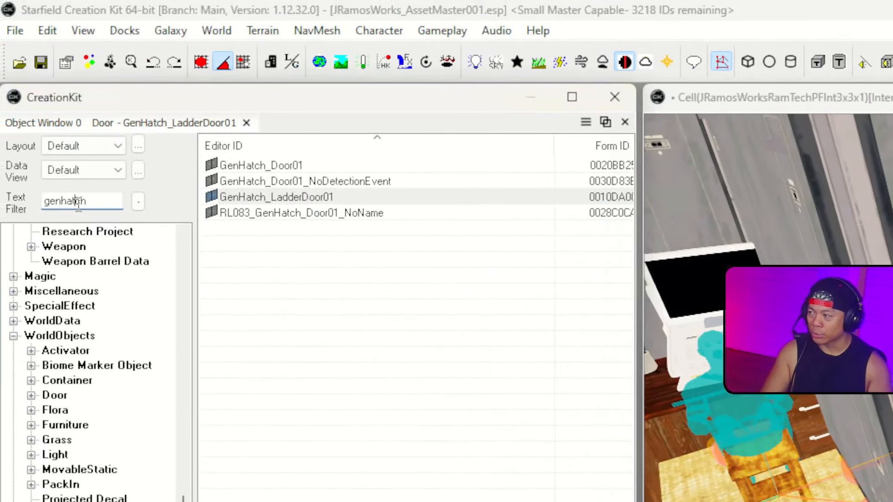
Find NavMeshSeedMarker among the objects and place one on the interior's open floor near the ladder
{"action": "double_click", "coordinate": [77, 202]}
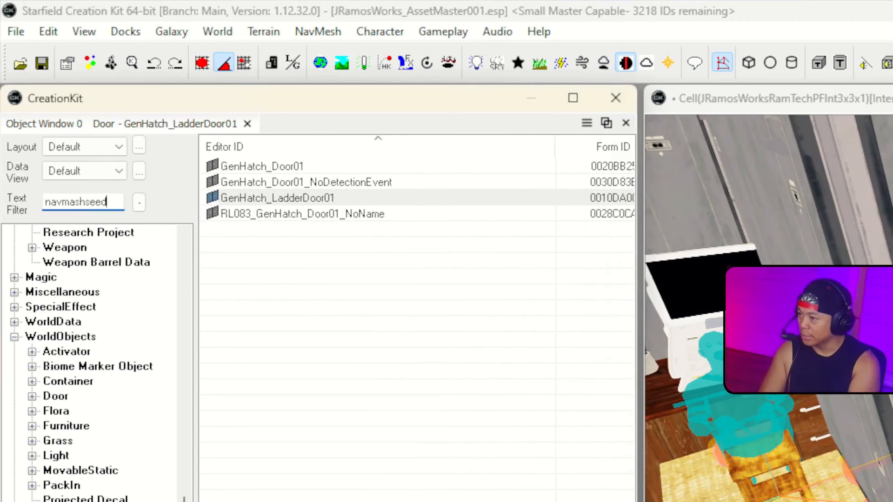
{"action": "left_click", "coordinate": [74, 204]}
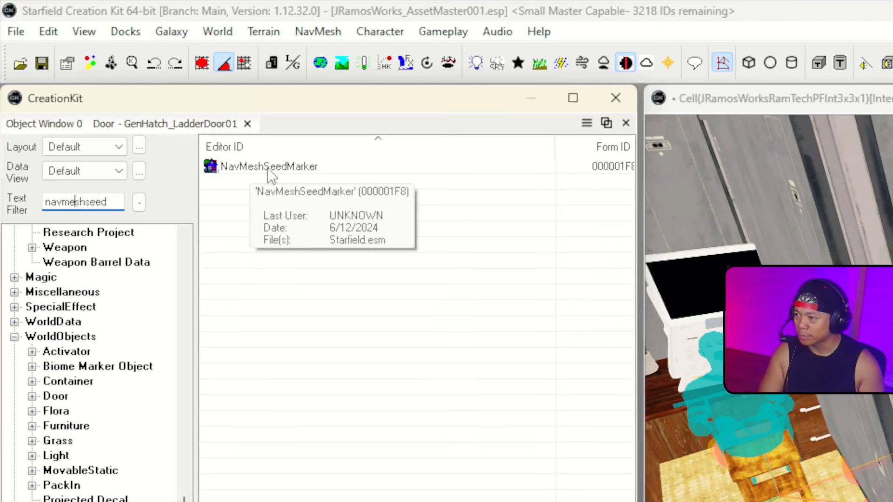
{"action": "left_click_drag", "start_coordinate": [269, 170], "coordinate": [875, 311]}
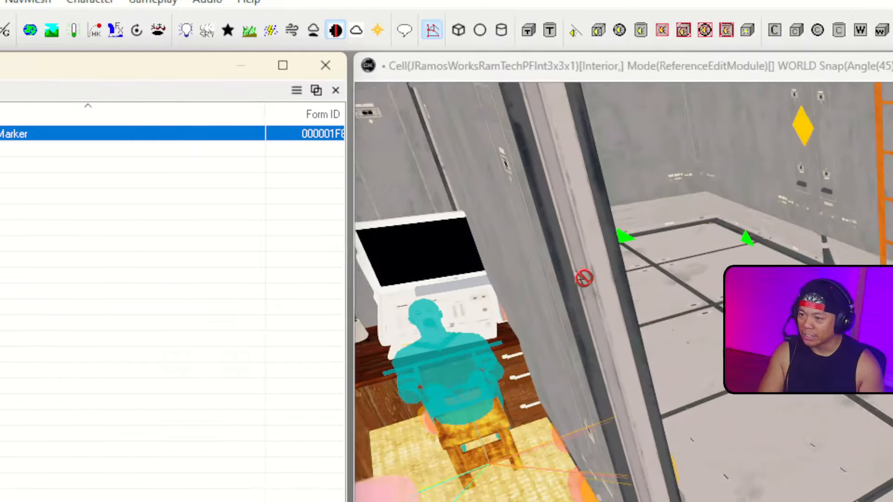
{"action": "left_click_drag", "start_coordinate": [584, 279], "coordinate": [866, 338]}
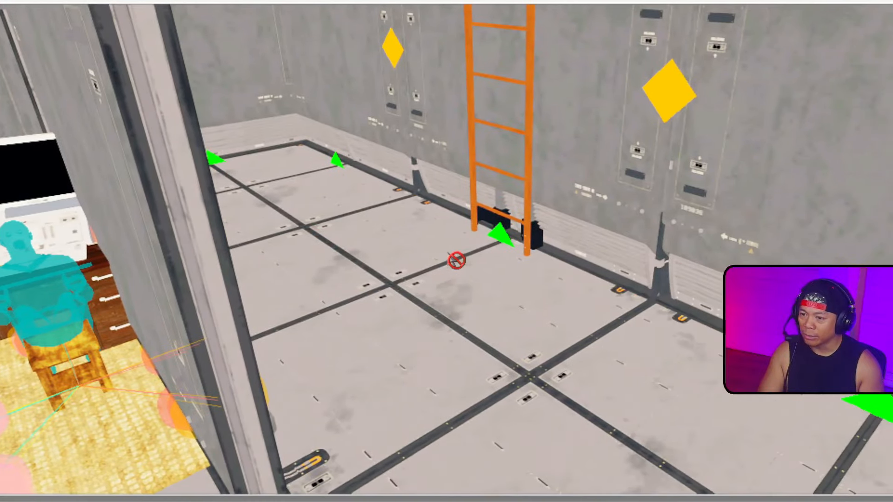
{"action": "left_click_drag", "start_coordinate": [442, 260], "coordinate": [454, 272]}
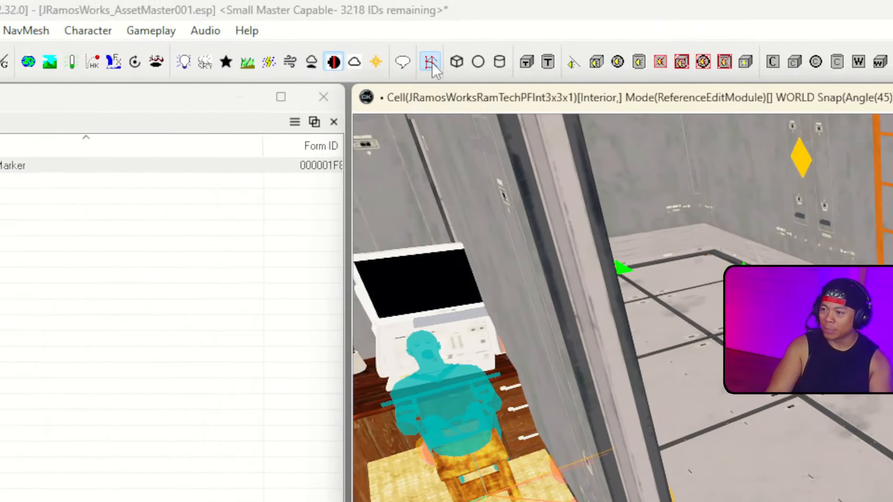
Enter navmesh editing and generate the interior cell's navmesh with the offered Recast settings
{"action": "left_click", "coordinate": [432, 63]}
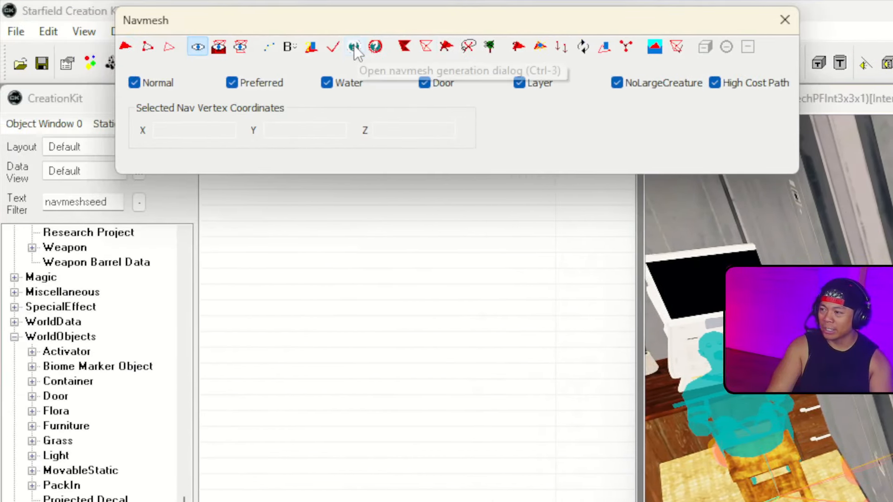
{"action": "left_click", "coordinate": [354, 47]}
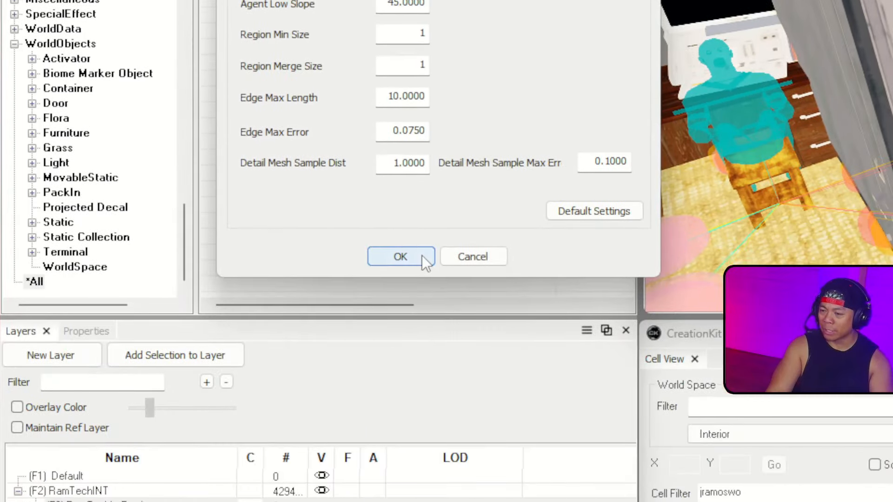
{"action": "left_click", "coordinate": [424, 257]}
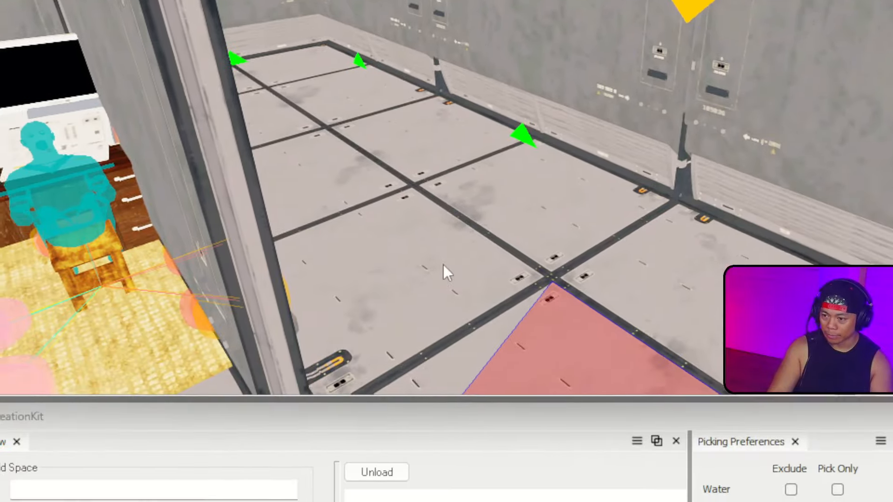
Check the navmesh coverage on the floor beside the bunk bed, and generate the navmesh again
{"action": "middle_click_drag", "start_coordinate": [427, 466], "coordinate": [483, 442], "text": "shift"}
{"action": "scroll", "coordinate": [419, 186], "scroll_direction": "down", "scroll_amount": 3}
{"action": "middle_click_drag", "start_coordinate": [372, 186], "coordinate": [469, 135], "text": "shift"}
{"action": "scroll", "coordinate": [419, 186], "scroll_direction": "up", "scroll_amount": 4}
{"action": "middle_click_drag", "start_coordinate": [400, 186], "coordinate": [503, 230]}
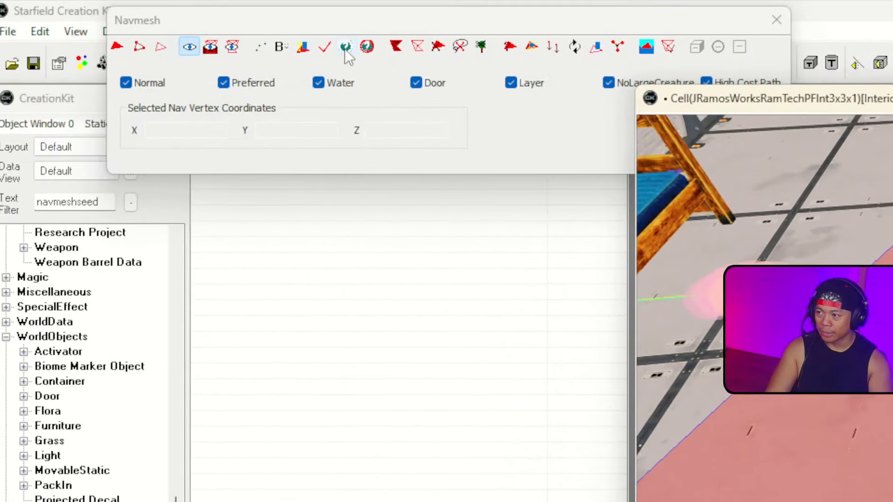
{"action": "left_click", "coordinate": [347, 48]}
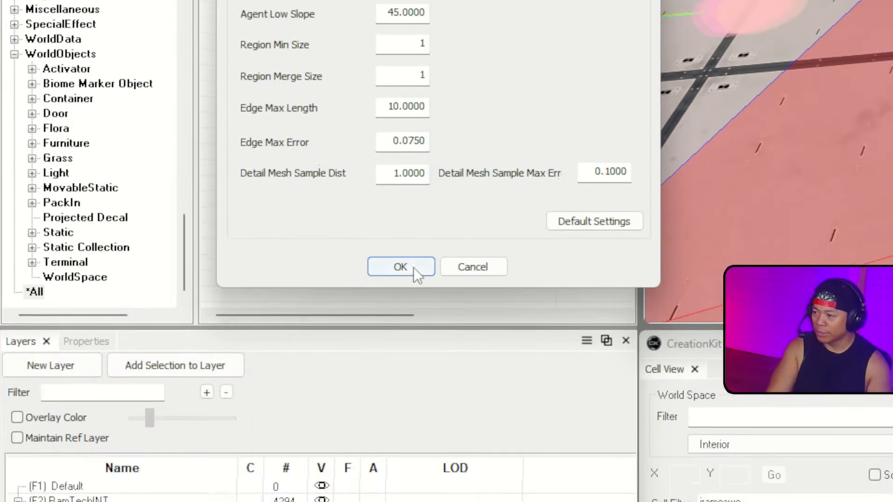
{"action": "left_click", "coordinate": [417, 261]}
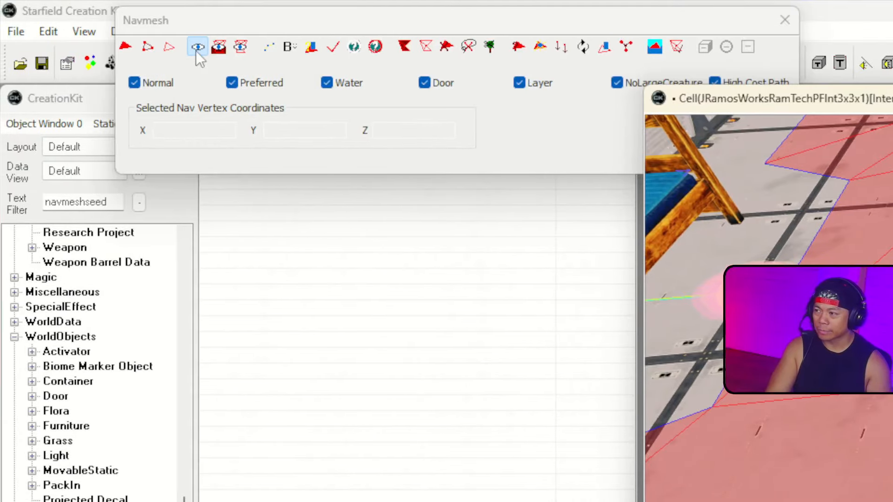
Set the Recast cell size to 0.25 and regenerate the navmesh
{"action": "left_click", "coordinate": [375, 47]}
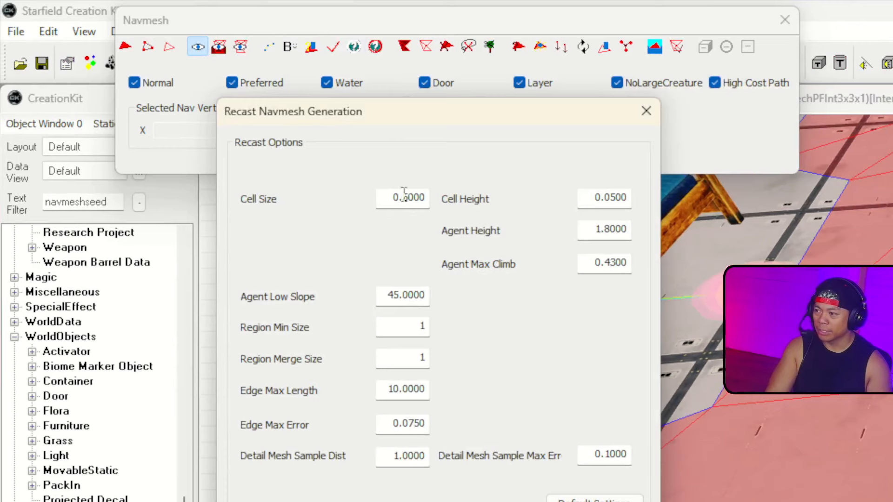
{"action": "key", "text": "Right"}
{"action": "key", "text": "Right"}
{"action": "key", "text": "Right"}
{"action": "key", "text": "Right"}
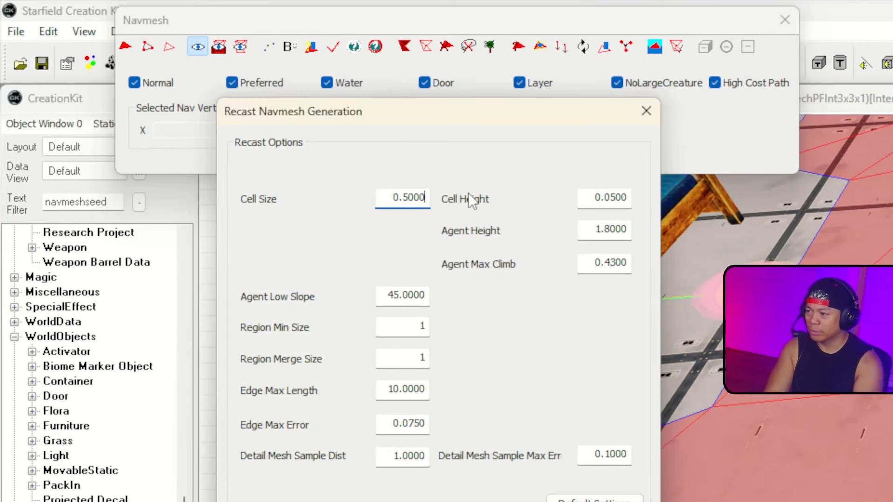
{"action": "key", "text": "BackSpace"}
{"action": "key", "text": "BackSpace"}
{"action": "key", "text": "BackSpace"}
{"action": "key", "text": "BackSpace"}
{"action": "type", "text": "25"}
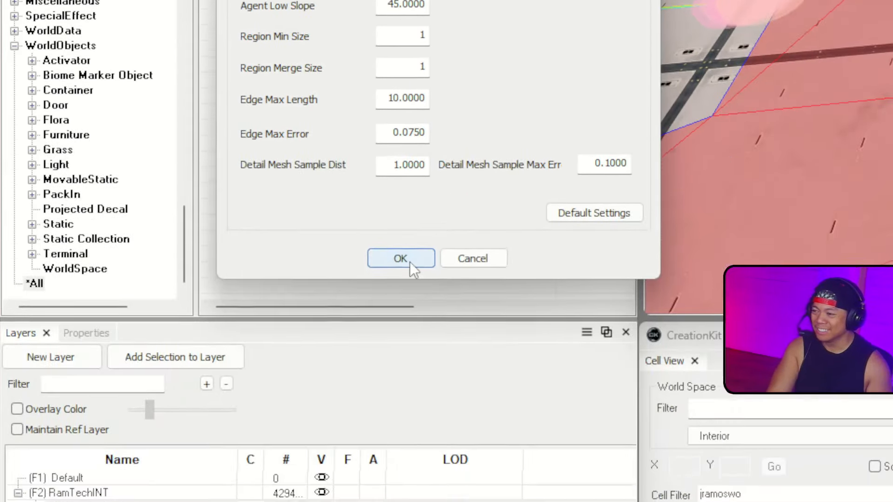
{"action": "left_click", "coordinate": [410, 262]}
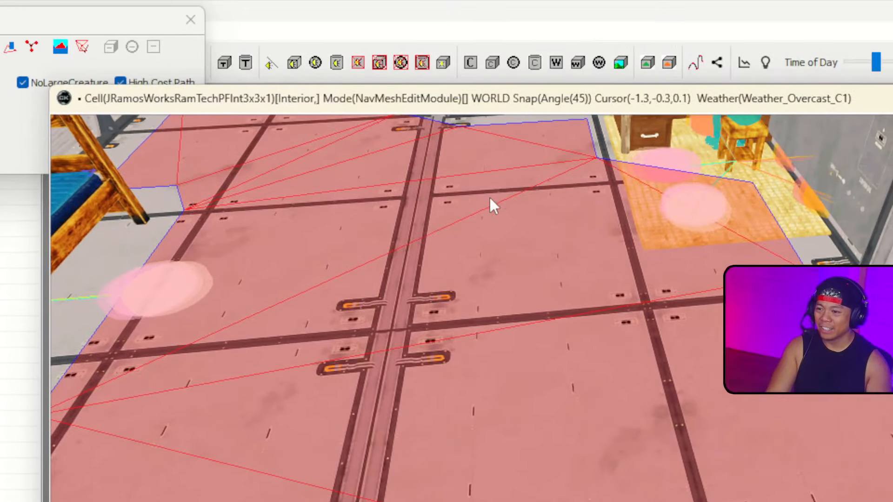
Examine the generated navmesh's coverage around the bunk bed, the desk, the wall panels and the room's outer edges
{"action": "scroll", "coordinate": [520, 188], "scroll_direction": "down", "scroll_amount": 4}
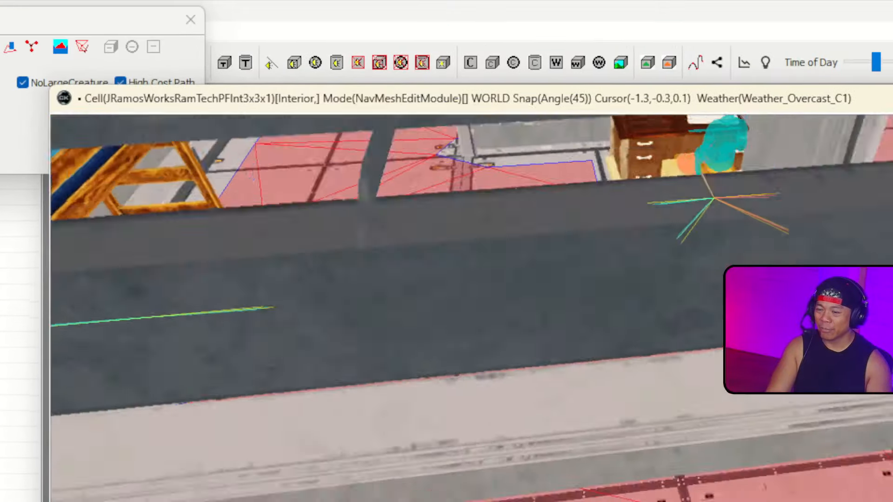
{"action": "middle_click_drag", "start_coordinate": [520, 188], "coordinate": [396, 202]}
{"action": "key", "text": "grave"}
{"action": "key", "text": "w"}
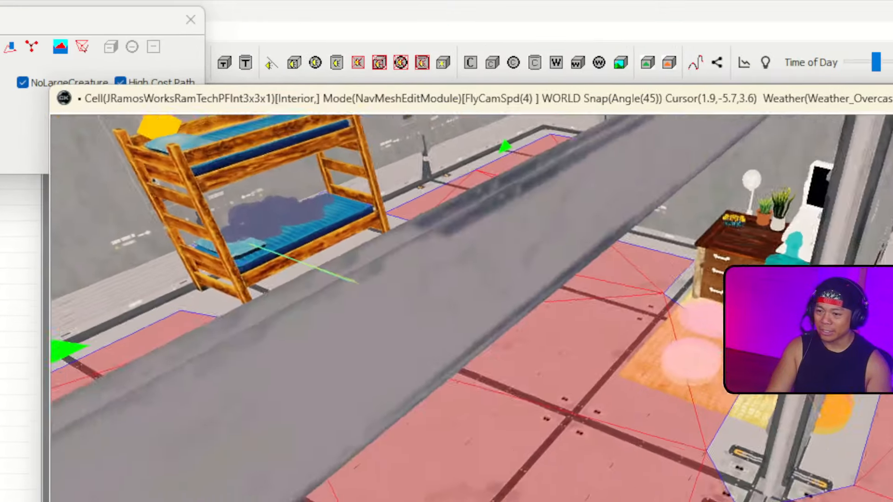
{"action": "key", "text": "w"}
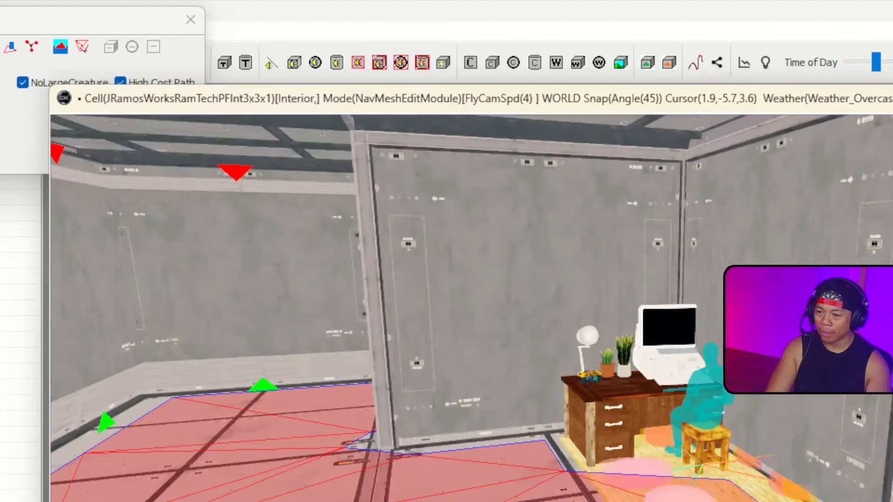
{"action": "key", "text": "w"}
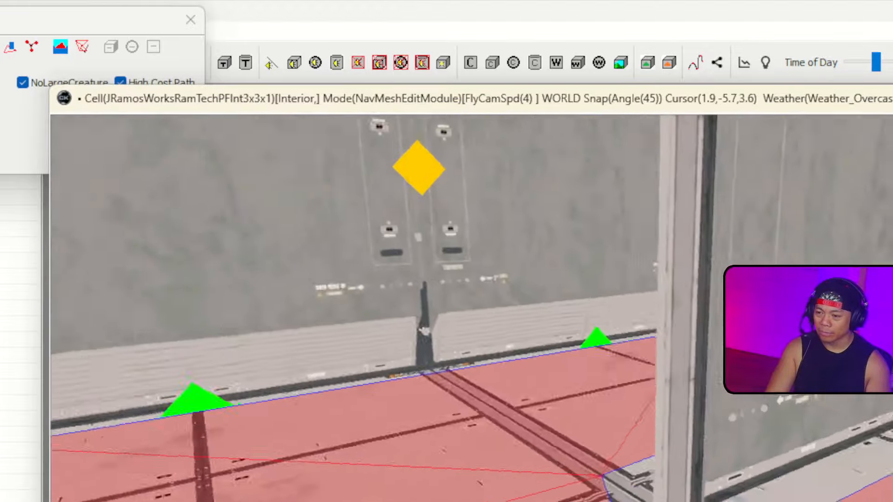
{"action": "key", "text": "w"}
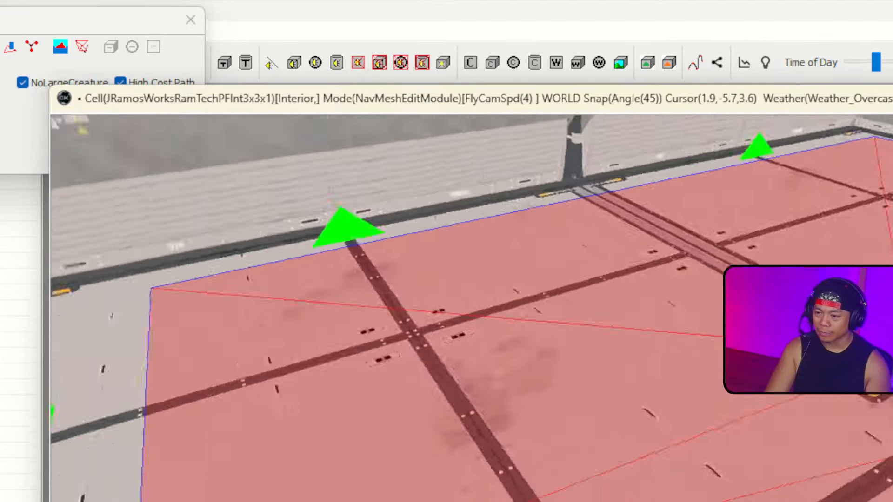
{"action": "key", "text": "grave"}
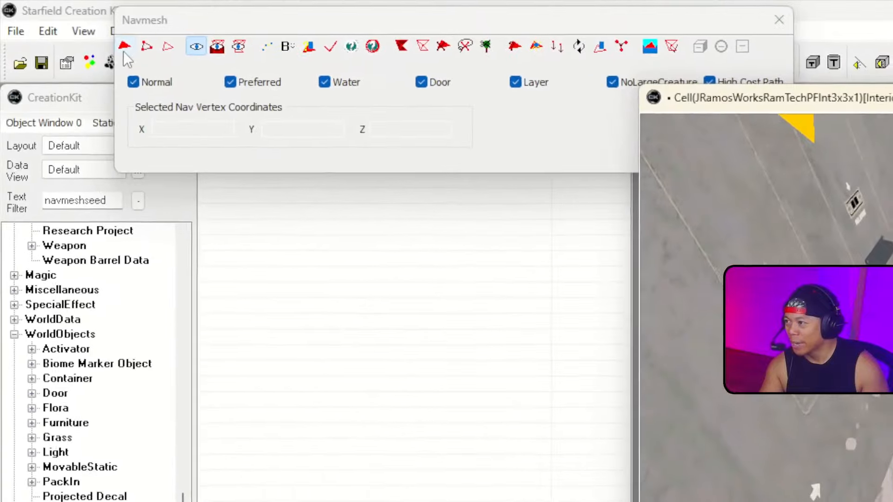
Enable triangle, vertex and edge selection for the navmesh, and compare its display modes before restoring the see-through overlay
{"action": "left_click", "coordinate": [135, 45]}
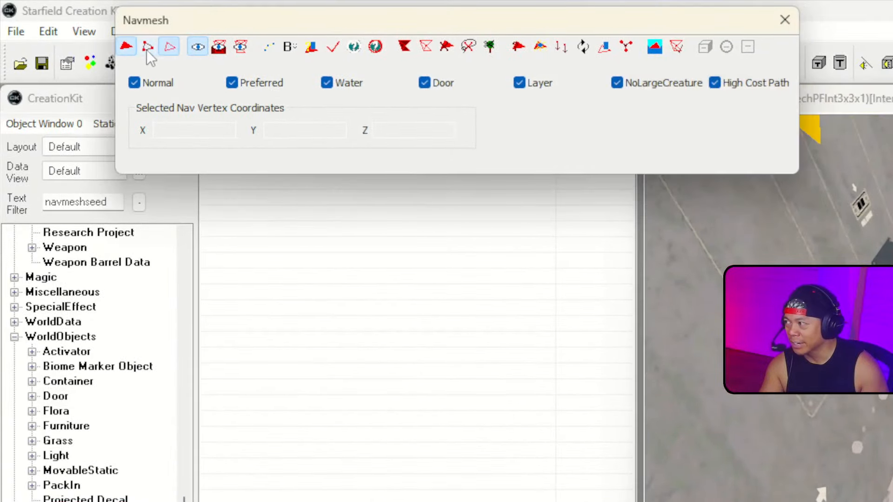
{"action": "left_click", "coordinate": [217, 50]}
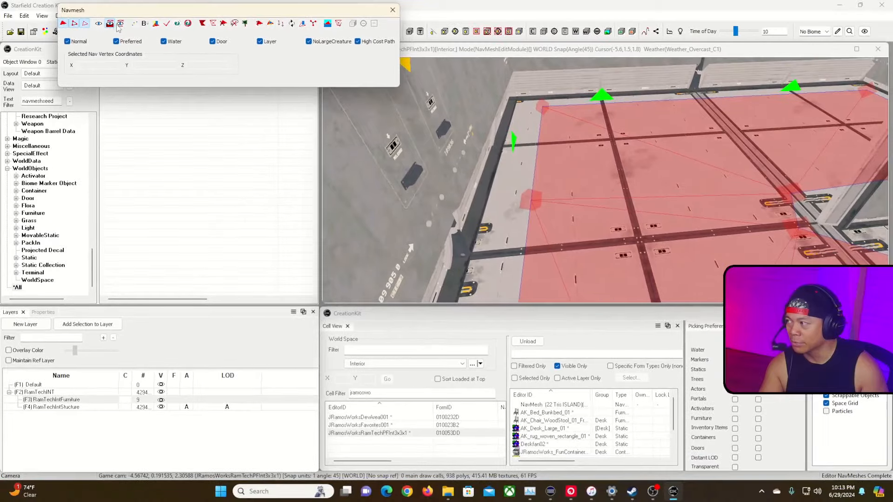
{"action": "left_click", "coordinate": [120, 24]}
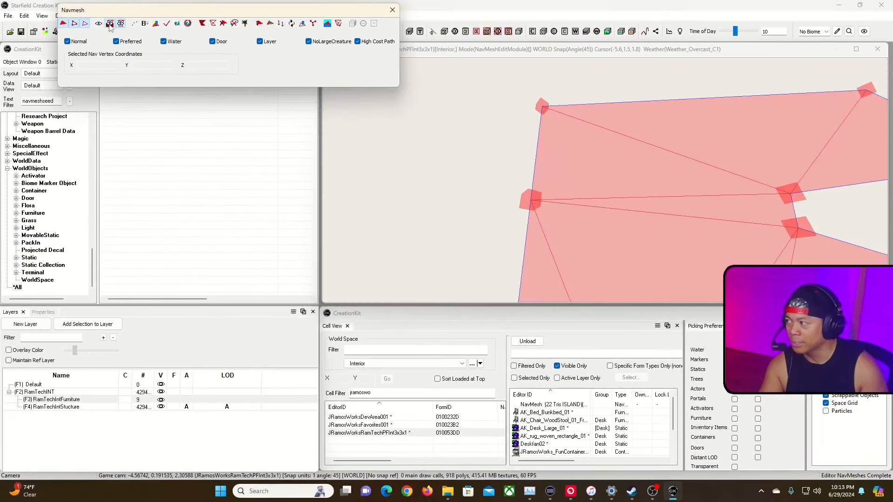
{"action": "left_click", "coordinate": [99, 24]}
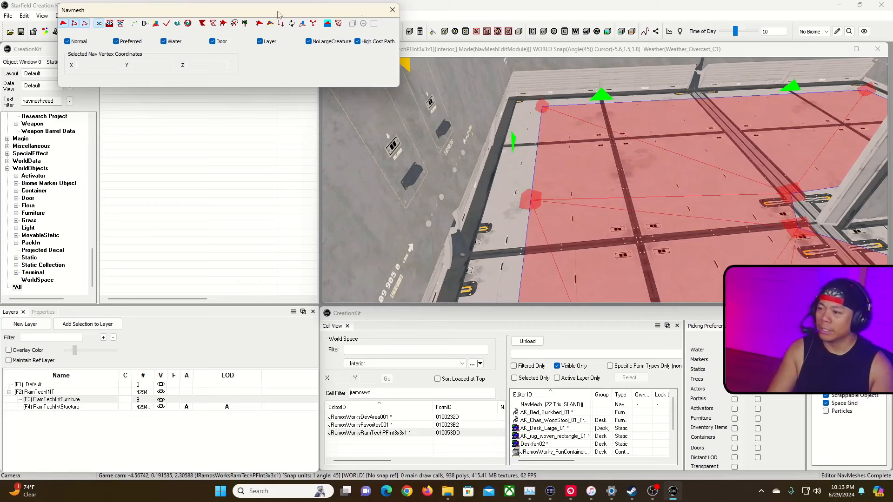
{"action": "left_click", "coordinate": [482, 18]}
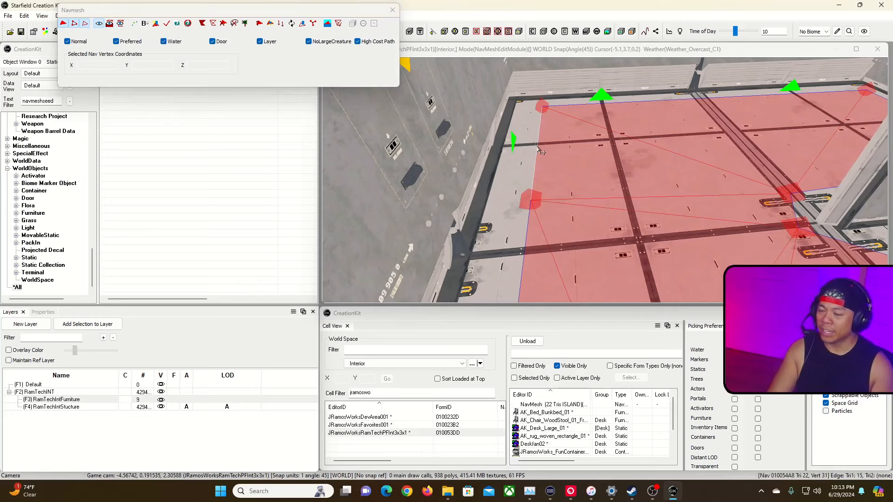
Extend the navmesh's outer edge toward the wall, and move the two vertices at the bunk bed's end closer to the bed
{"action": "left_click_drag", "start_coordinate": [542, 151], "coordinate": [511, 146]}
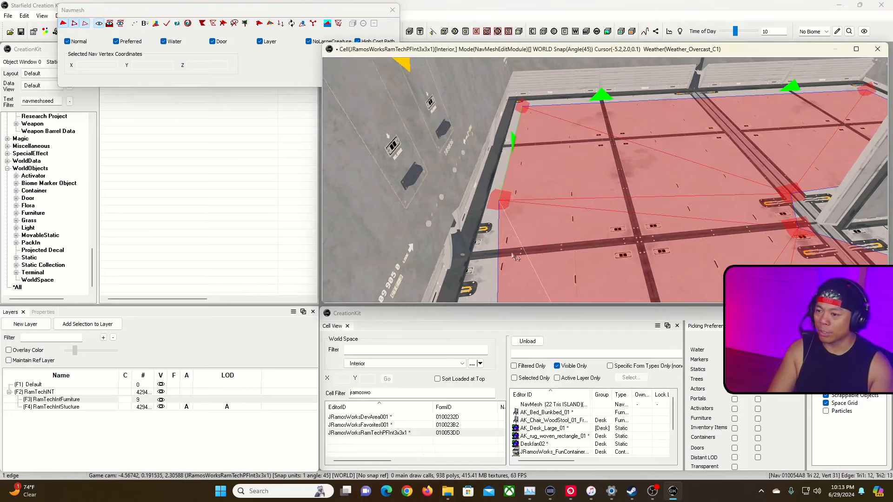
{"action": "key", "text": "s"}
{"action": "right_click_drag", "start_coordinate": [513, 257], "coordinate": [589, 186]}
{"action": "left_click_drag", "start_coordinate": [583, 186], "coordinate": [562, 168]}
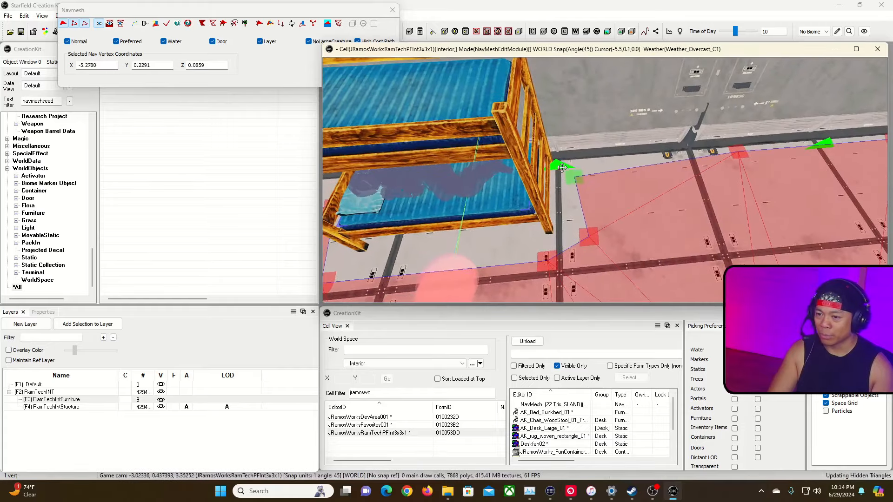
{"action": "left_click_drag", "start_coordinate": [588, 237], "coordinate": [559, 226]}
Move the navmesh edge along the bunk bed's long side closer to the bed frame
{"action": "right_click_drag", "start_coordinate": [550, 222], "coordinate": [523, 206]}
{"action": "left_click", "coordinate": [523, 206]}
{"action": "left_click_drag", "start_coordinate": [523, 206], "coordinate": [529, 199]}
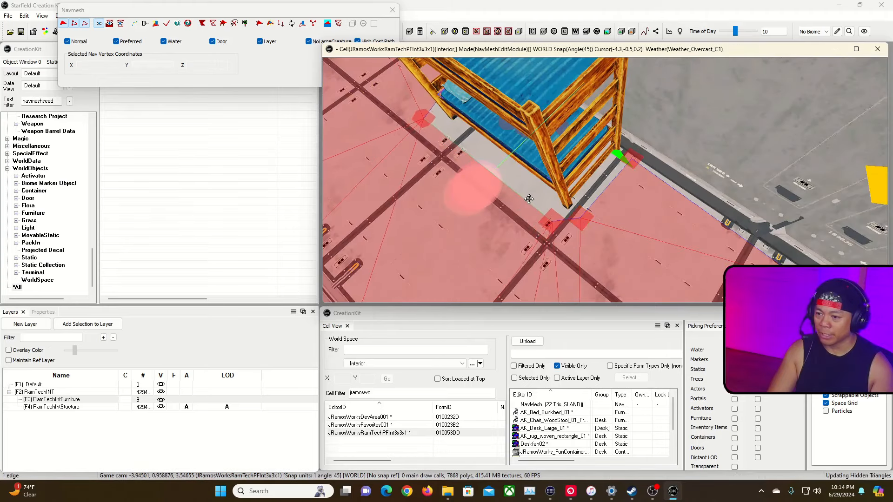
Merge the two adjacent navmesh vertices at the bunk bed's outer corner post into one
{"action": "left_click", "coordinate": [560, 213]}
{"action": "left_click", "coordinate": [581, 218], "text": "ctrl"}
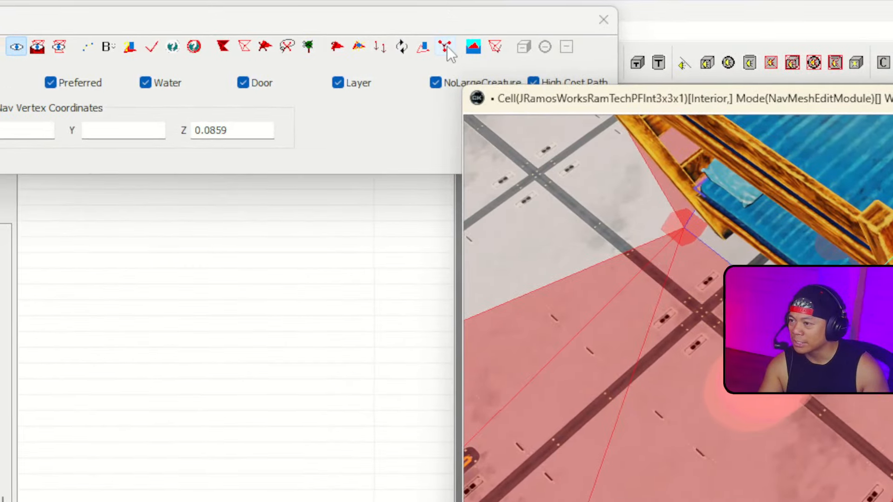
{"action": "left_click", "coordinate": [429, 97]}
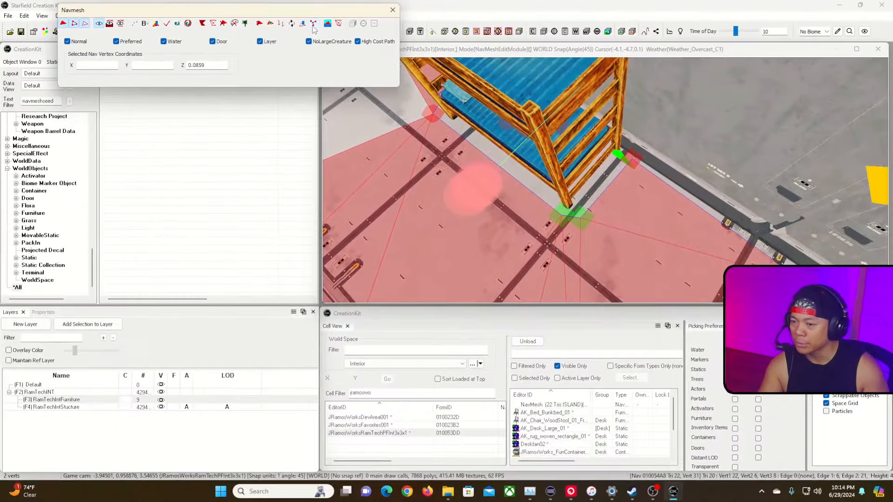
{"action": "left_click", "coordinate": [317, 27]}
{"action": "left_click", "coordinate": [560, 216]}
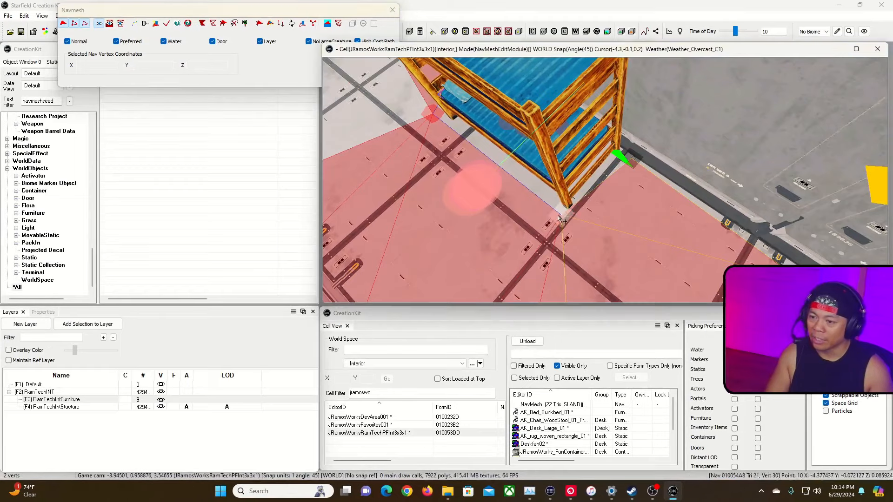
Move the wall-side navmesh vertex at the bunk bed's end to about X -5.52, Y 0.12, and check the remaining floor
{"action": "left_click_drag", "start_coordinate": [636, 164], "coordinate": [626, 161]}
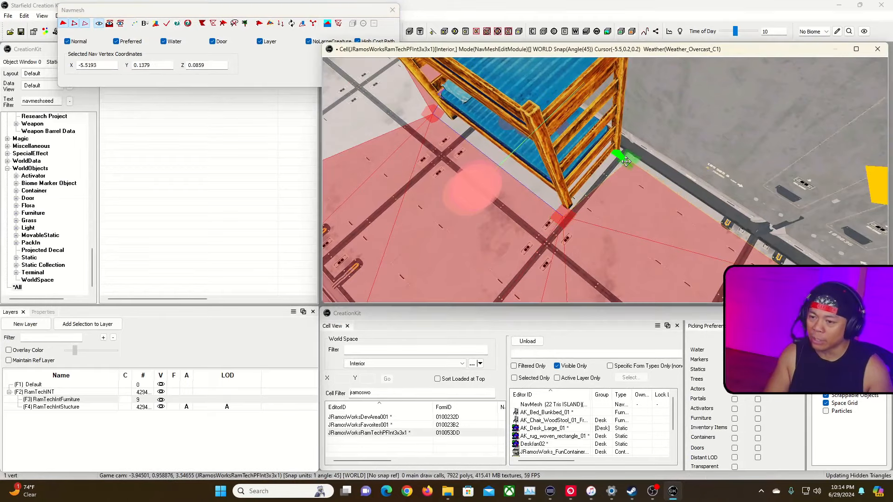
{"action": "mouse_move", "coordinate": [521, 195]}
{"action": "middle_mouse_down", "text": "shift"}
{"action": "mouse_move", "coordinate": [549, 197]}
{"action": "mouse_move", "coordinate": [532, 183]}
{"action": "middle_mouse_up", "text": "shift"}
{"action": "key", "text": "grave"}
{"action": "key", "text": "w"}
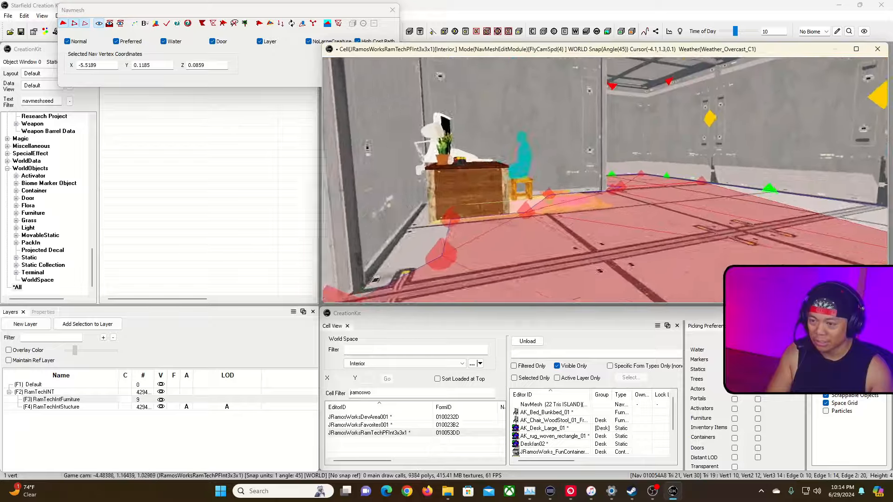
{"action": "key", "text": "w"}
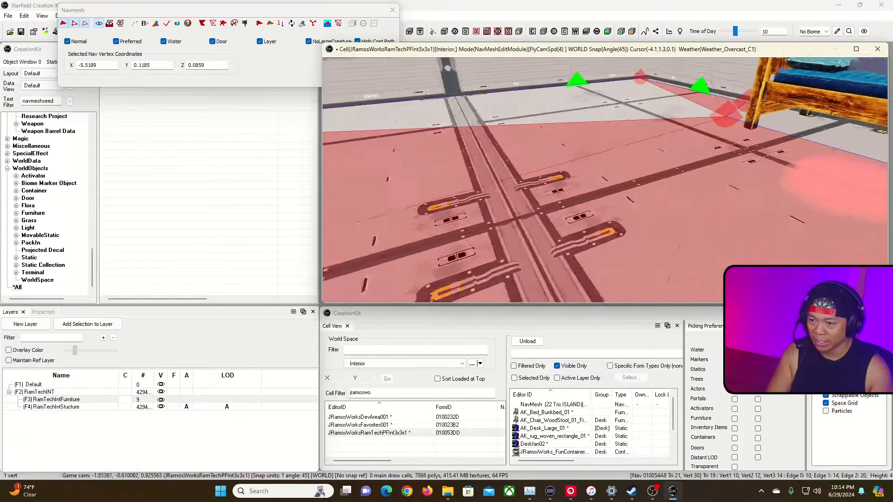
Move the navmesh's corner vertex beyond the bunk bed into the room corner, to about X -5.40, Y -5.46
{"action": "key", "text": "s"}
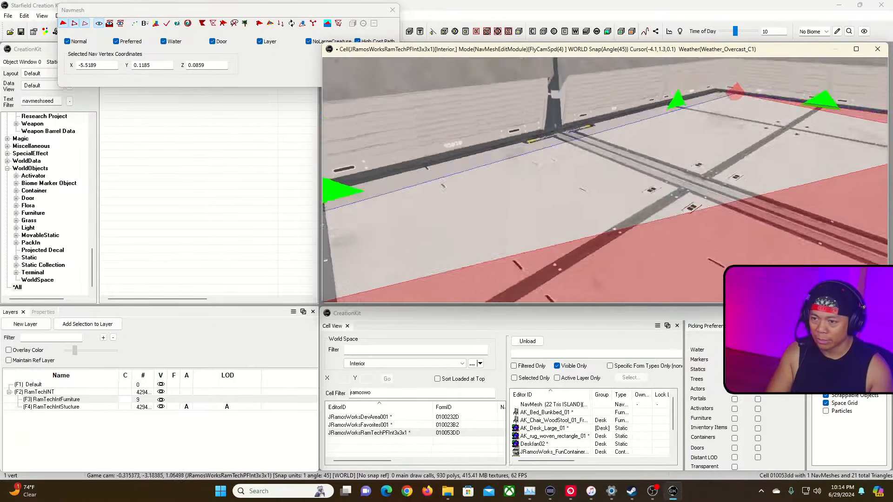
{"action": "key", "text": "s"}
{"action": "key", "text": "grave"}
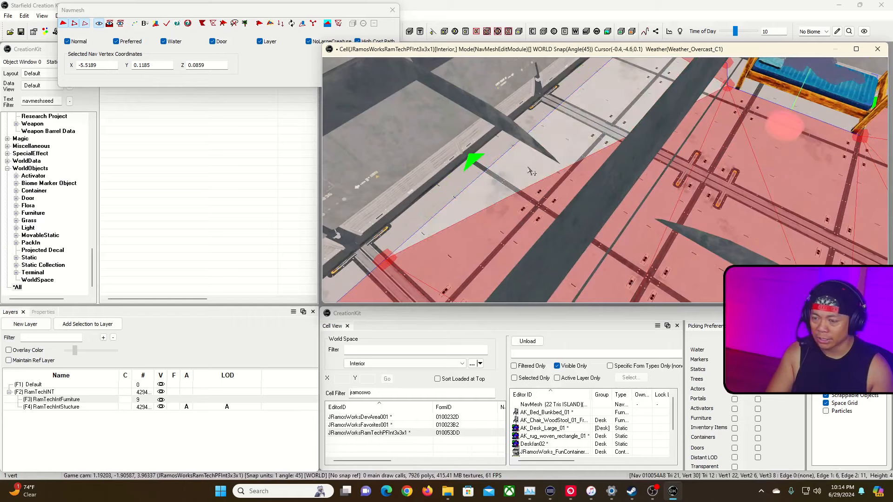
{"action": "key", "text": "grave"}
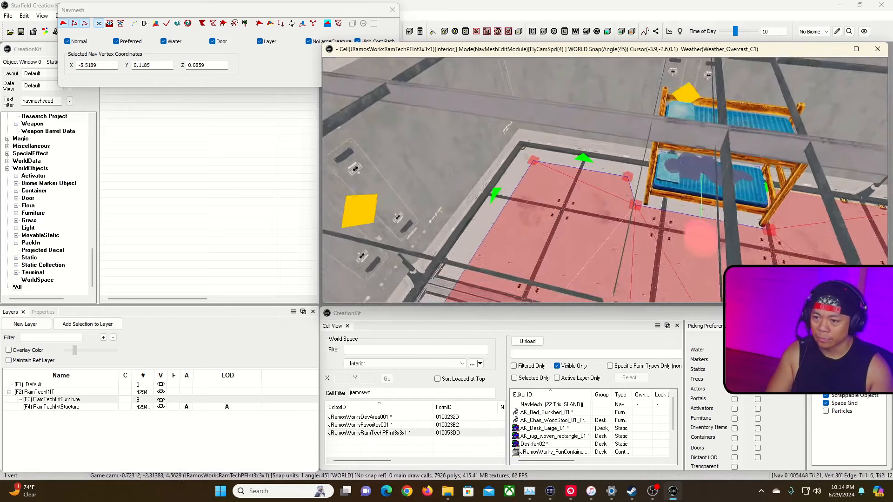
{"action": "key", "text": "grave"}
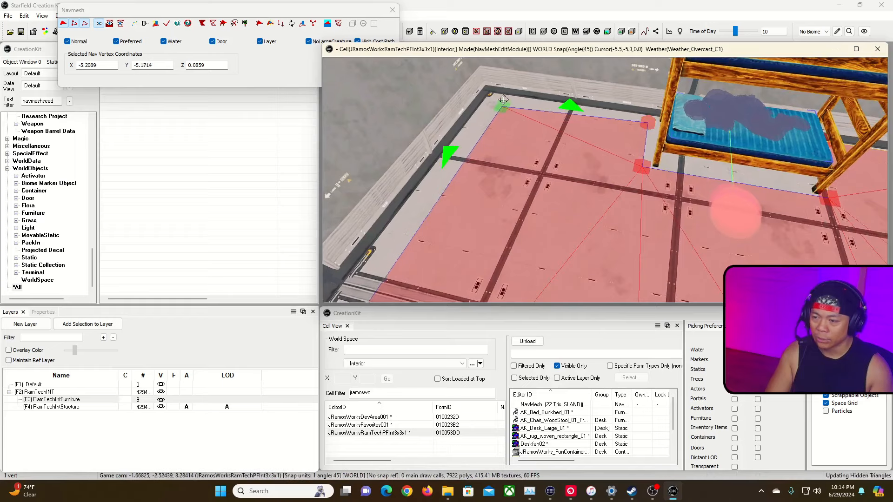
{"action": "key", "text": "grave"}
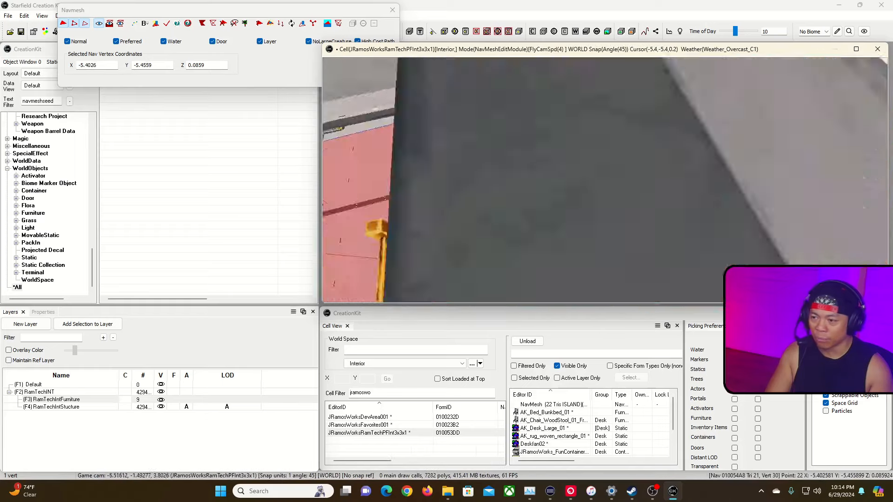
Move the navmesh vertex midway along the adjoining outer wall closer to the wall, to about X 1.89, Y -5.44
{"action": "key", "text": "w"}
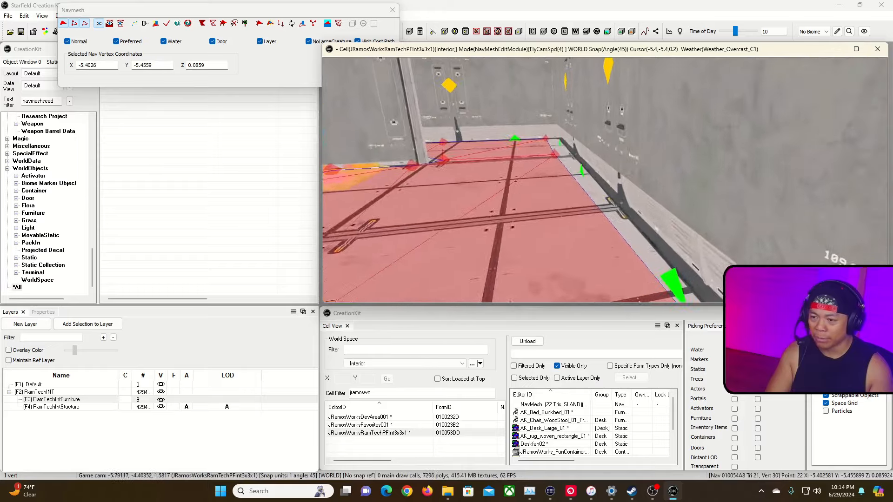
{"action": "key", "text": "s"}
{"action": "key", "text": "a"}
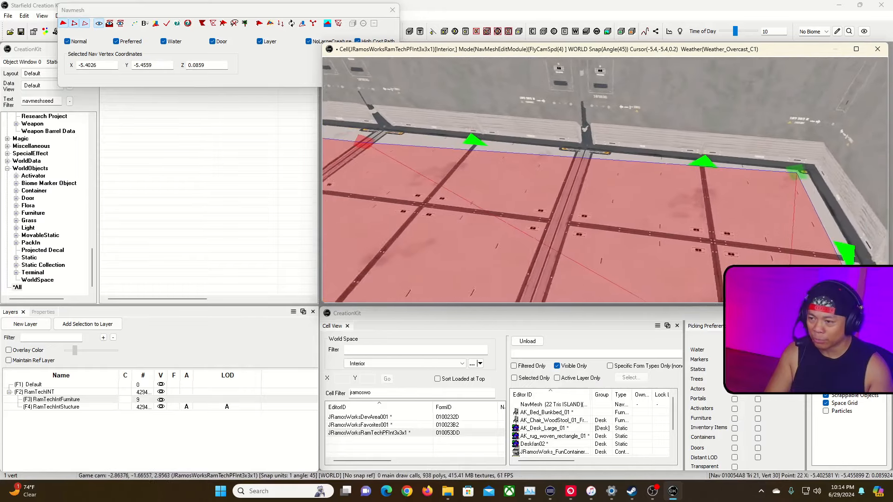
{"action": "key", "text": "grave"}
{"action": "left_click", "coordinate": [421, 137]}
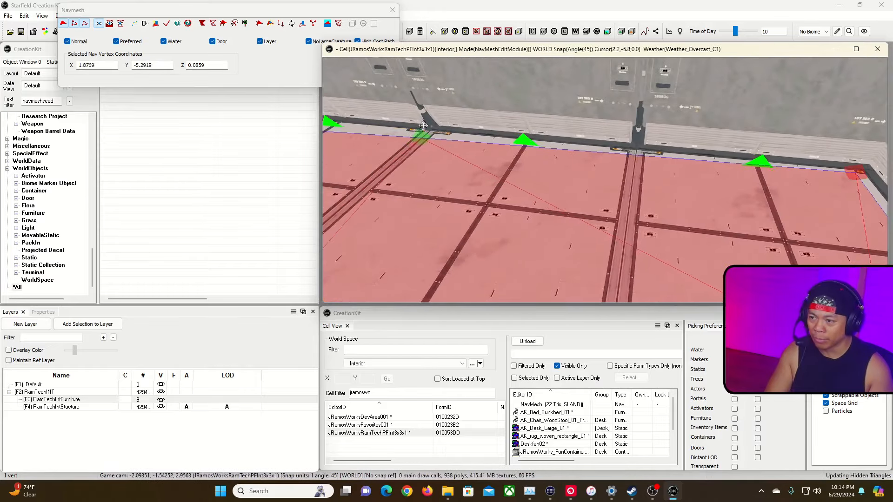
Move the navmesh vertex at the far end of that wall into the room corner, to about X 5.37, Y -5.47
{"action": "key", "text": "w"}
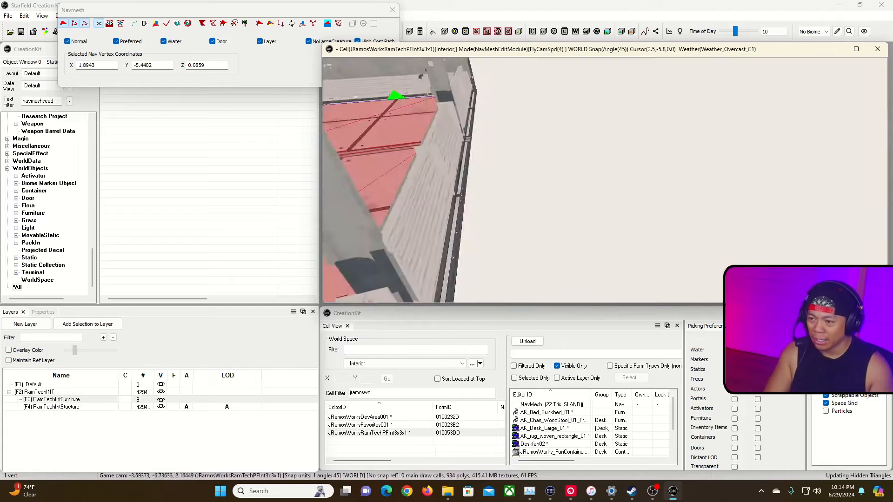
{"action": "key", "text": "w"}
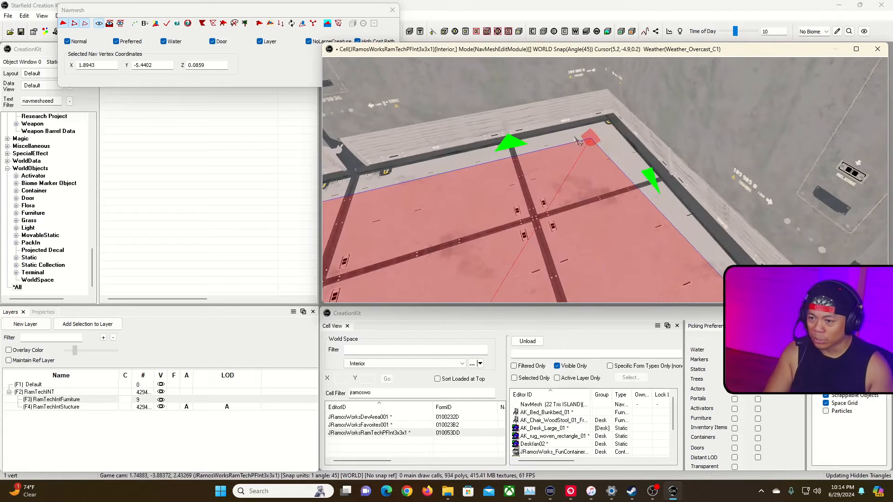
{"action": "left_click_drag", "start_coordinate": [579, 142], "coordinate": [615, 100]}
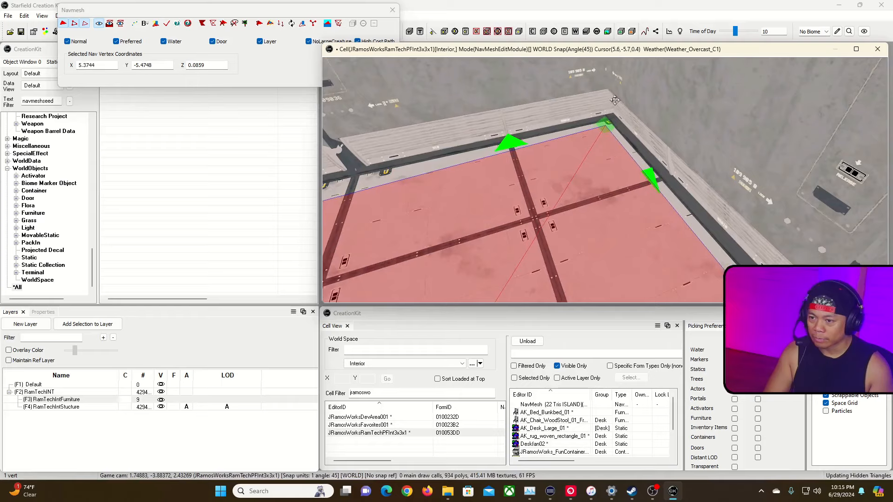
Move the navmesh vertex on the outer wall opposite the partition post closer to the wall, to about X 5.35, Y -1.64
{"action": "key", "text": "d"}
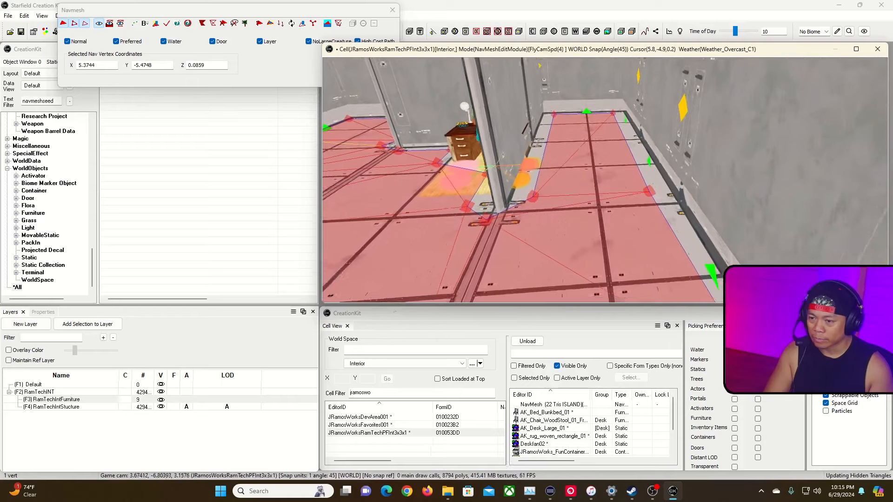
{"action": "key", "text": "w"}
{"action": "left_click_drag", "start_coordinate": [626, 141], "coordinate": [651, 130]}
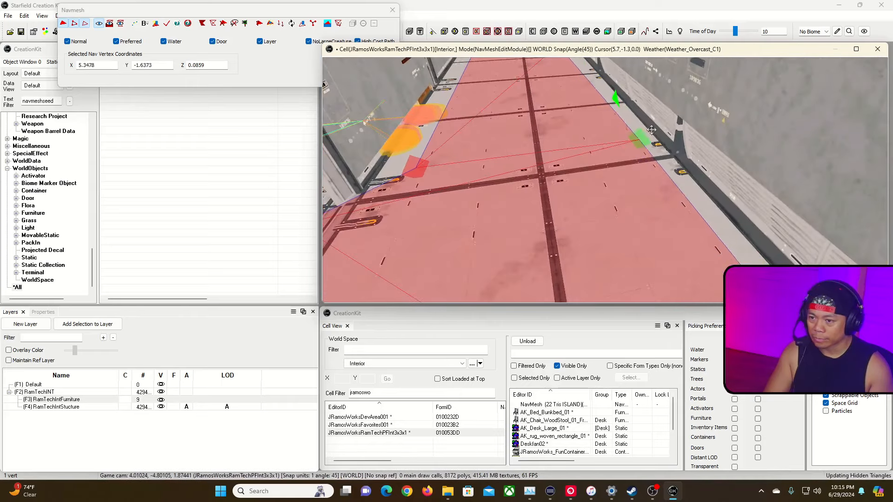
Move the navmesh vertex on the corridor side of the partition to the base of its end post, about X 2.21, Y -1.81
{"action": "left_click_drag", "start_coordinate": [415, 168], "coordinate": [365, 181]}
{"action": "key", "text": "a"}
{"action": "key", "text": "d"}
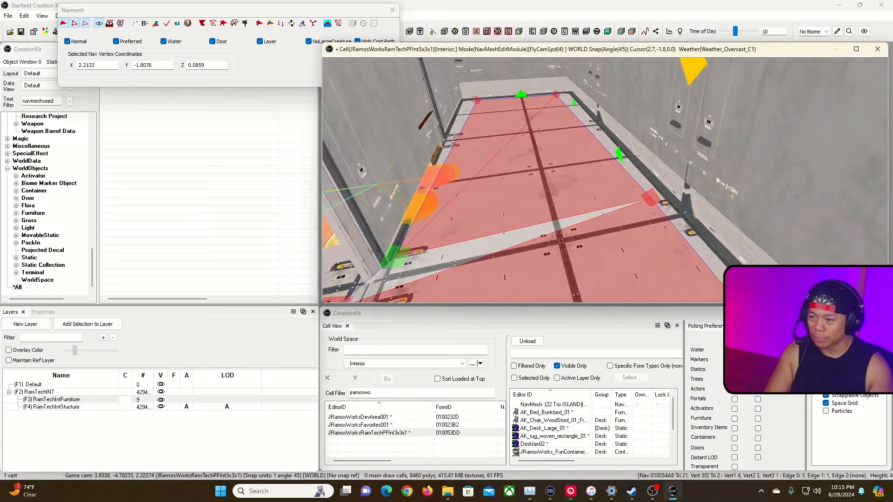
{"action": "key", "text": "w"}
{"action": "right_click_drag", "start_coordinate": [562, 234], "coordinate": [511, 239]}
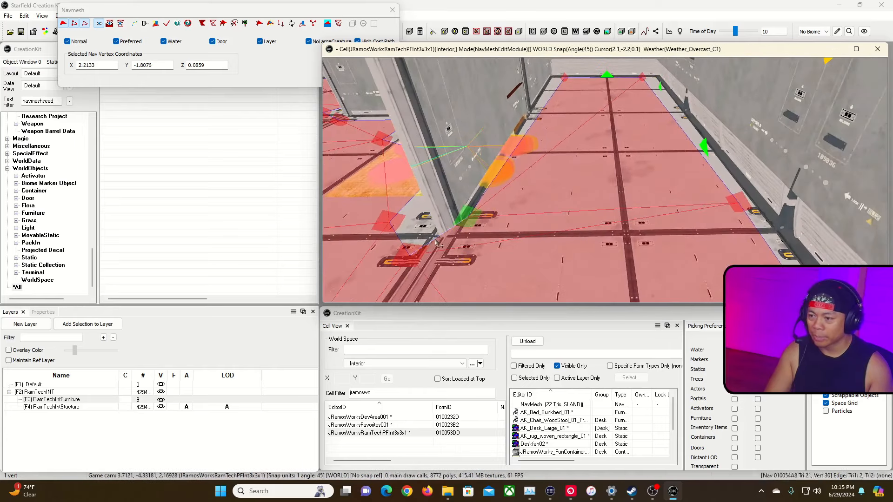
Move the desk-side navmesh vertices closer to the partition: the one beside the stool to about X 1.53, Y -0.44, the post one to X 1.70, Y -2.04
{"action": "left_click_drag", "start_coordinate": [437, 244], "coordinate": [414, 232]}
{"action": "right_click_drag", "start_coordinate": [415, 232], "coordinate": [472, 212]}
{"action": "key", "text": "a"}
{"action": "left_click_drag", "start_coordinate": [509, 167], "coordinate": [514, 168]}
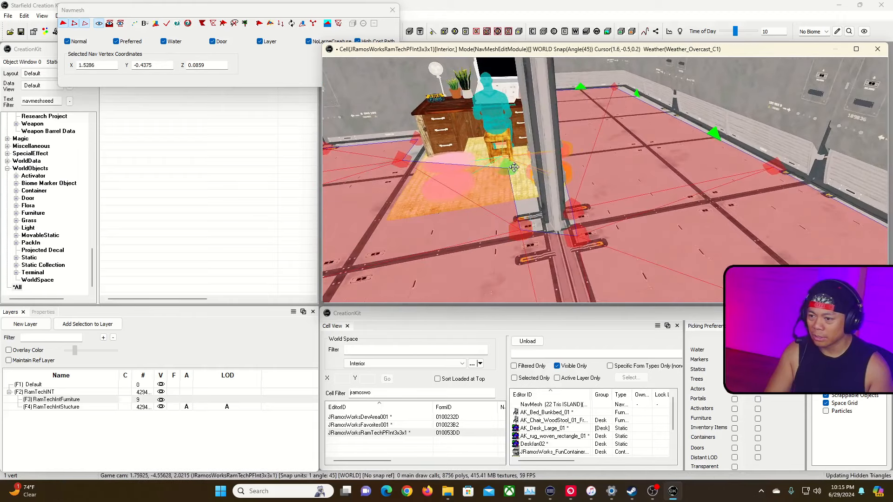
{"action": "left_click_drag", "start_coordinate": [521, 229], "coordinate": [530, 229]}
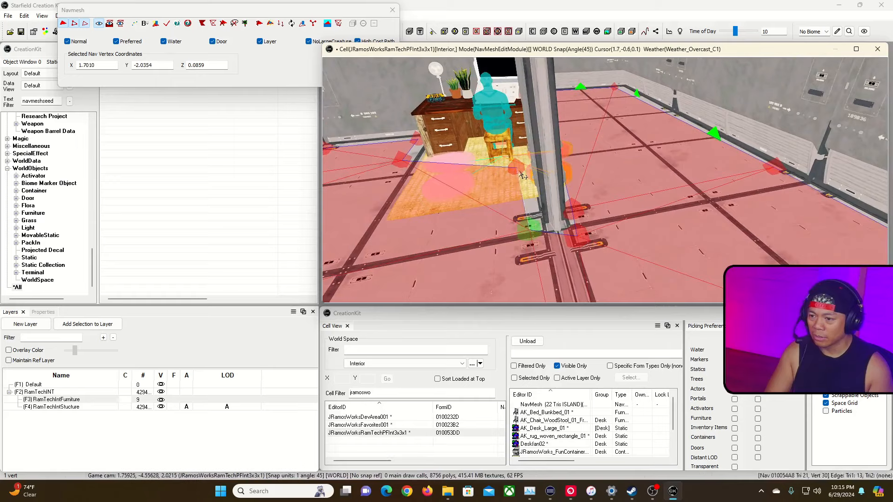
Reposition the navmesh vertex near the chair and insert a new edge vertex in front of the desk, pulling the edge toward the desk
{"action": "left_click_drag", "start_coordinate": [518, 168], "coordinate": [525, 170]}
{"action": "key", "text": "a"}
{"action": "right_click_drag", "start_coordinate": [524, 170], "coordinate": [578, 177]}
{"action": "key", "text": "w"}
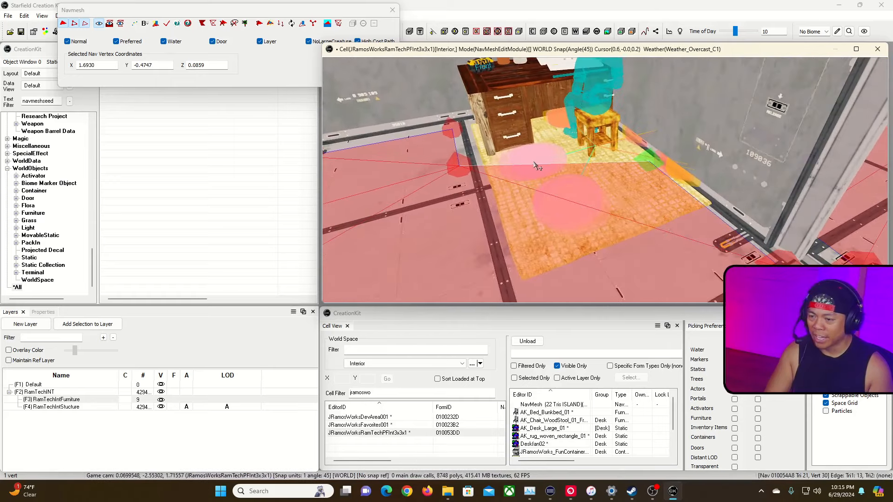
{"action": "right_click", "coordinate": [540, 163], "text": "ctrl"}
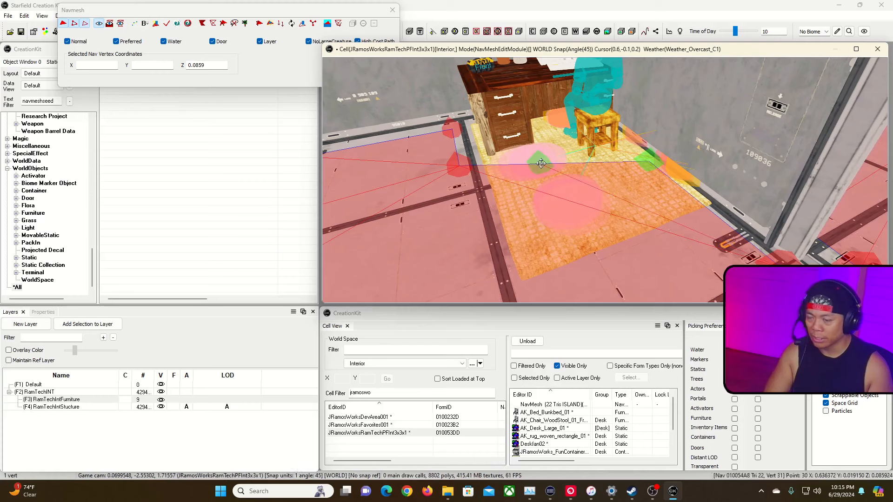
{"action": "left_click_drag", "start_coordinate": [541, 163], "coordinate": [521, 120]}
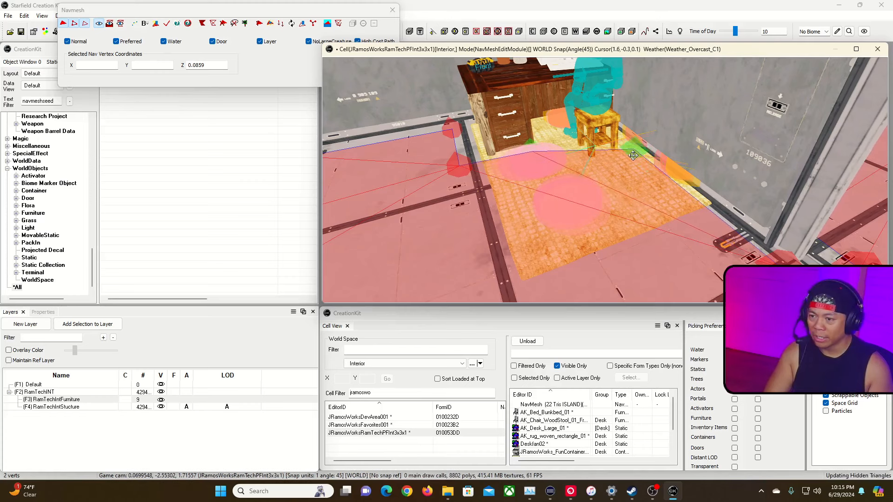
Add another navmesh vertex in front of the chair and shift the neighbouring vertex and side edge to follow the desk's outline
{"action": "right_click", "coordinate": [538, 162], "text": "ctrl"}
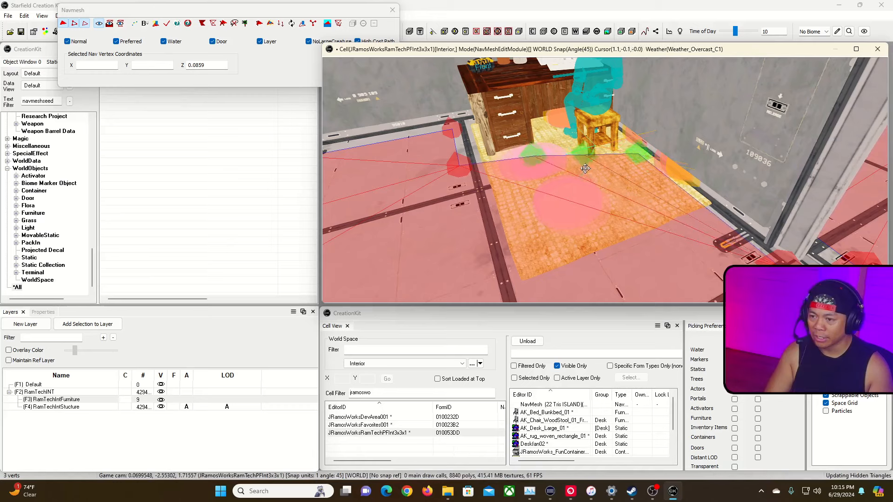
{"action": "left_click_drag", "start_coordinate": [537, 162], "coordinate": [586, 158]}
{"action": "left_click", "coordinate": [577, 151]}
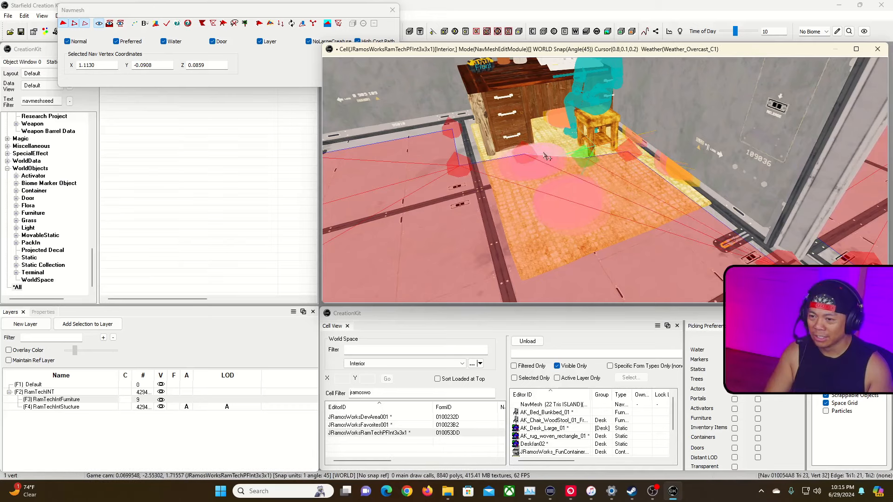
{"action": "left_click", "coordinate": [523, 151]}
{"action": "left_click_drag", "start_coordinate": [523, 151], "coordinate": [545, 132]}
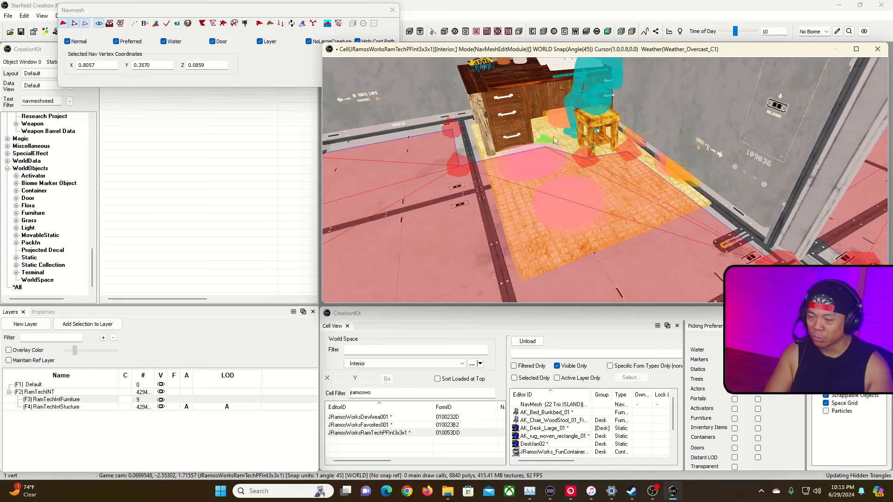
{"action": "left_click", "coordinate": [460, 154]}
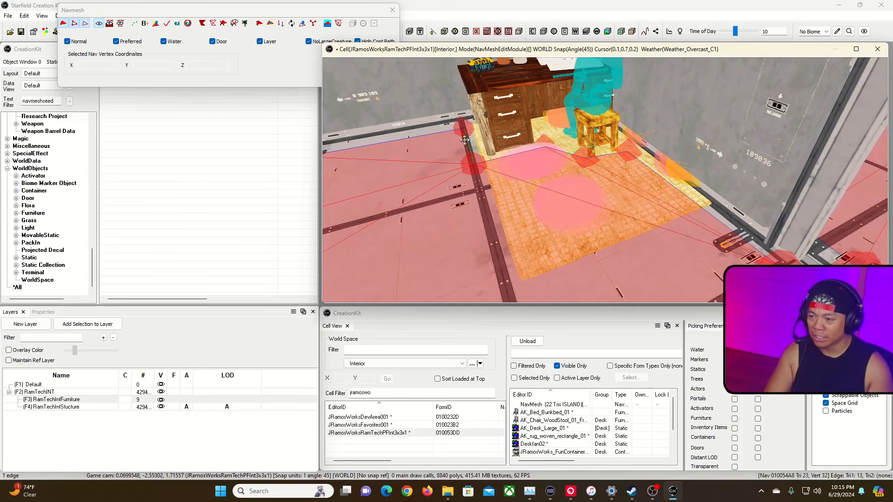
Move the navmesh edge beside the partition wall closer to the wall and adjust its far corner vertex to about X 1.42, Y 2.29
{"action": "middle_click_drag", "start_coordinate": [432, 140], "coordinate": [432, 141]}
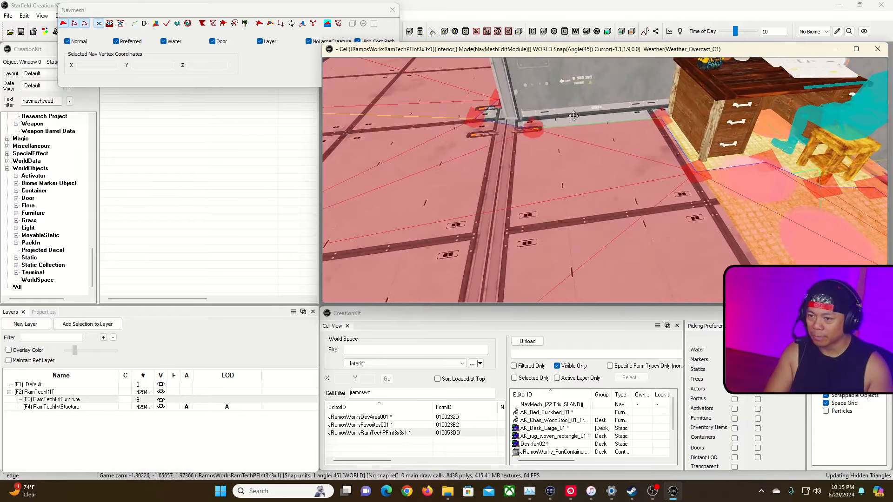
{"action": "key", "text": "a"}
{"action": "right_click_drag", "start_coordinate": [483, 119], "coordinate": [609, 108]}
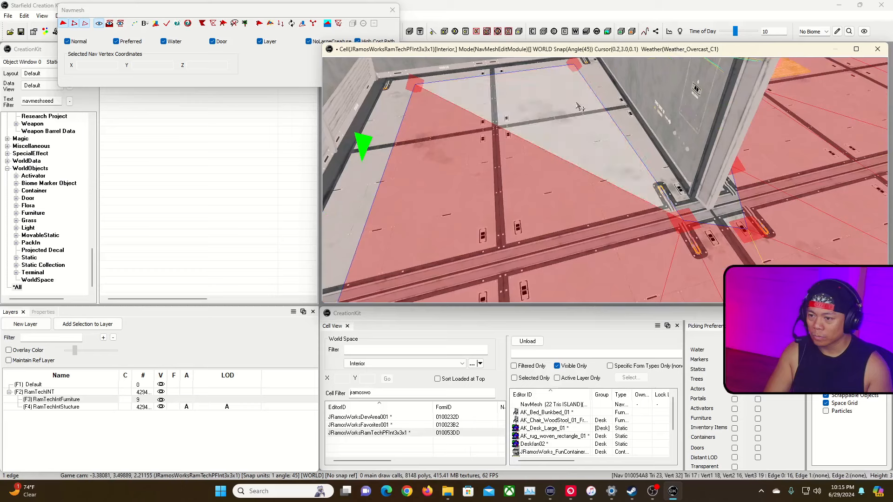
{"action": "left_click", "coordinate": [603, 108]}
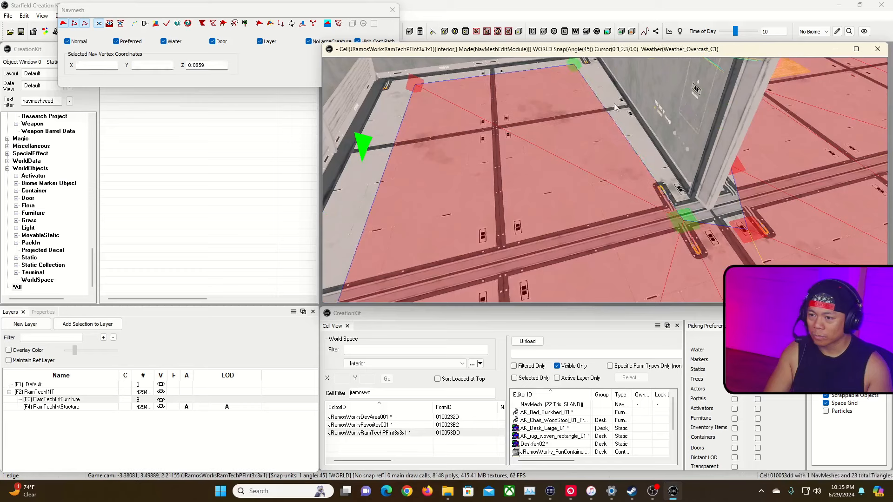
{"action": "left_click_drag", "start_coordinate": [596, 98], "coordinate": [610, 95]}
{"action": "left_click", "coordinate": [589, 64]}
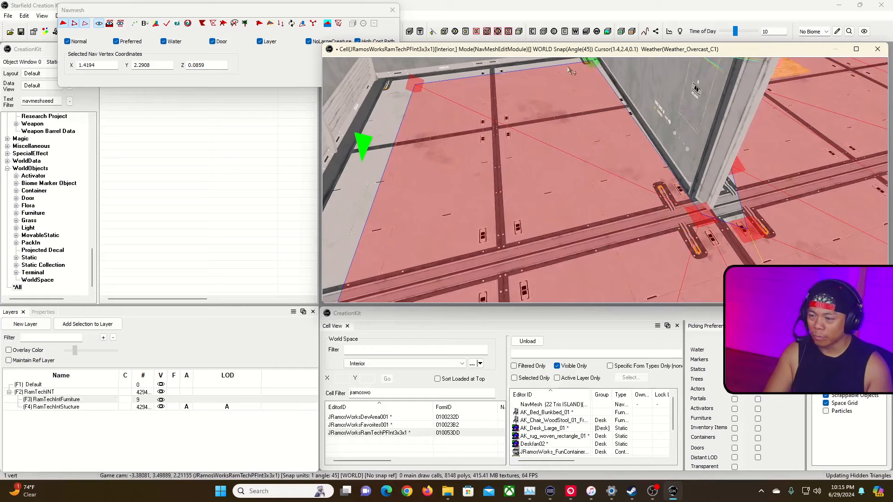
Push the outer navmesh edge of this room and the adjoining edge with two green markers out toward their walls
{"action": "left_click", "coordinate": [391, 157]}
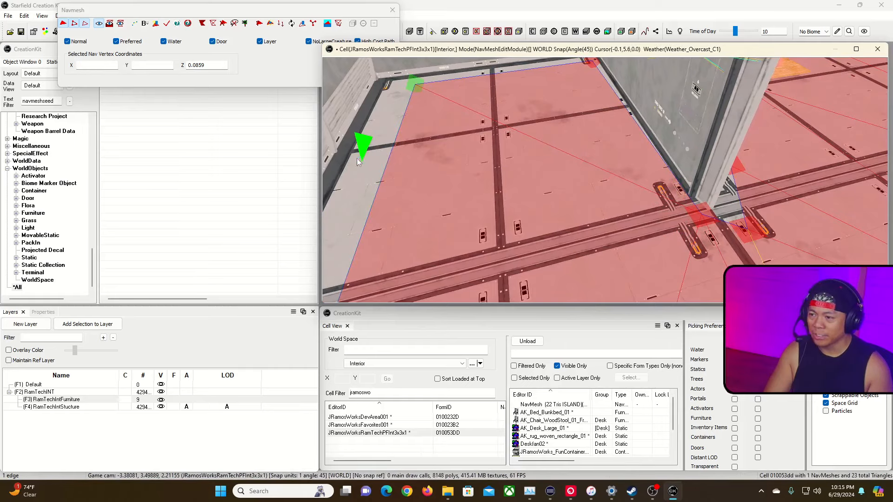
{"action": "left_click_drag", "start_coordinate": [392, 154], "coordinate": [355, 151]}
{"action": "right_click_drag", "start_coordinate": [426, 179], "coordinate": [362, 173]}
{"action": "key", "text": "a"}
{"action": "key", "text": "s"}
{"action": "right_click_drag", "start_coordinate": [516, 193], "coordinate": [527, 194]}
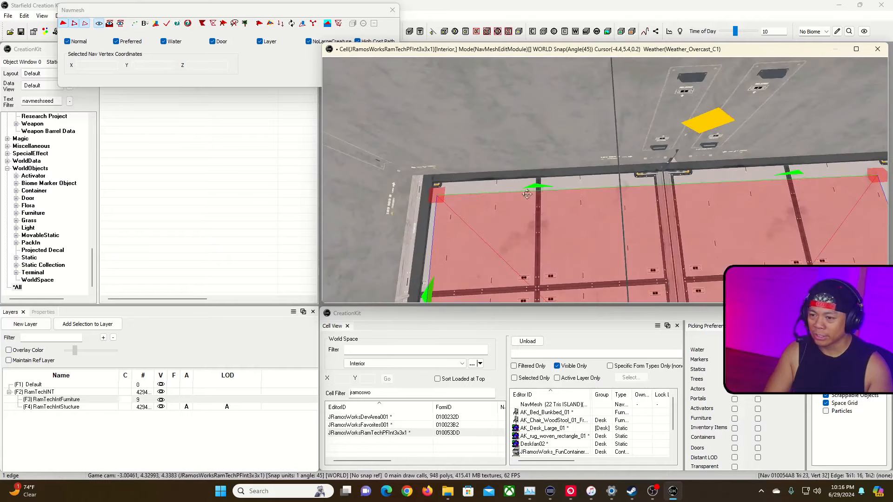
{"action": "left_click_drag", "start_coordinate": [661, 184], "coordinate": [660, 173]}
Move the next outer navmesh edge farther along the room perimeter closer to its wall
{"action": "key", "text": "w"}
{"action": "right_click_drag", "start_coordinate": [661, 173], "coordinate": [716, 175]}
{"action": "key", "text": "d"}
{"action": "right_click_drag", "start_coordinate": [607, 181], "coordinate": [635, 151]}
{"action": "left_click", "coordinate": [612, 209]}
{"action": "left_click_drag", "start_coordinate": [613, 209], "coordinate": [611, 200]}
Move the navmesh corner vertex into the room corner, to about X 2.37, Y 5.26
{"action": "key", "text": "a"}
{"action": "right_click_drag", "start_coordinate": [611, 200], "coordinate": [698, 182]}
{"action": "right_click_drag", "start_coordinate": [605, 180], "coordinate": [642, 209]}
{"action": "key", "text": "a"}
{"action": "key", "text": "s"}
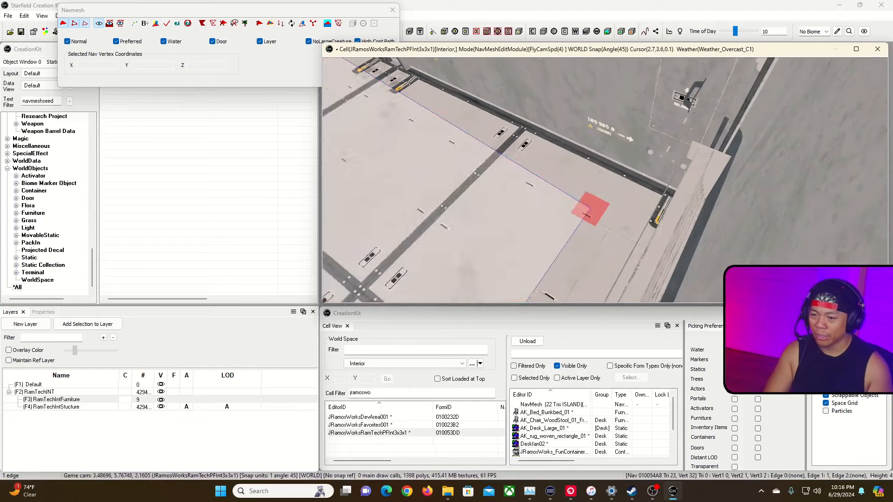
{"action": "left_click", "coordinate": [599, 207]}
{"action": "left_click_drag", "start_coordinate": [599, 207], "coordinate": [637, 186]}
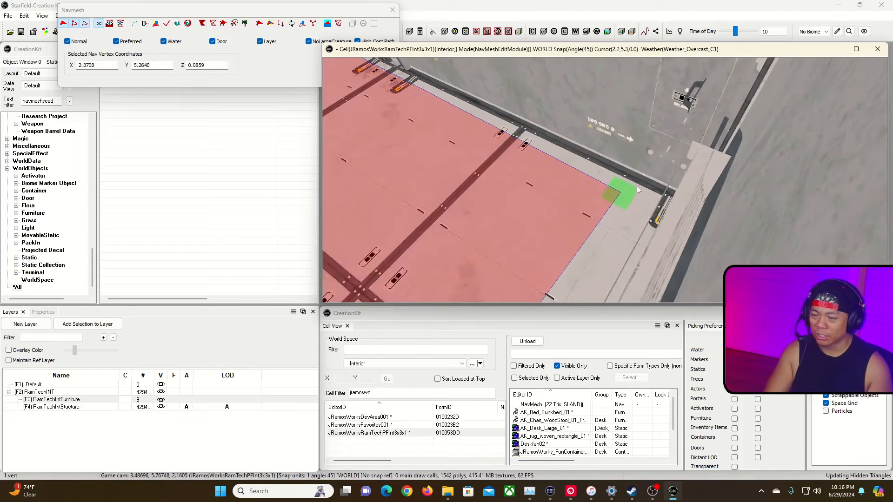
Move the next navmesh corner vertex toward its room corner, to about X 5.33, Y 5.45
{"action": "key", "text": "s"}
{"action": "right_click_drag", "start_coordinate": [637, 186], "coordinate": [507, 179]}
{"action": "right_click_drag", "start_coordinate": [606, 180], "coordinate": [565, 179]}
{"action": "key", "text": "d"}
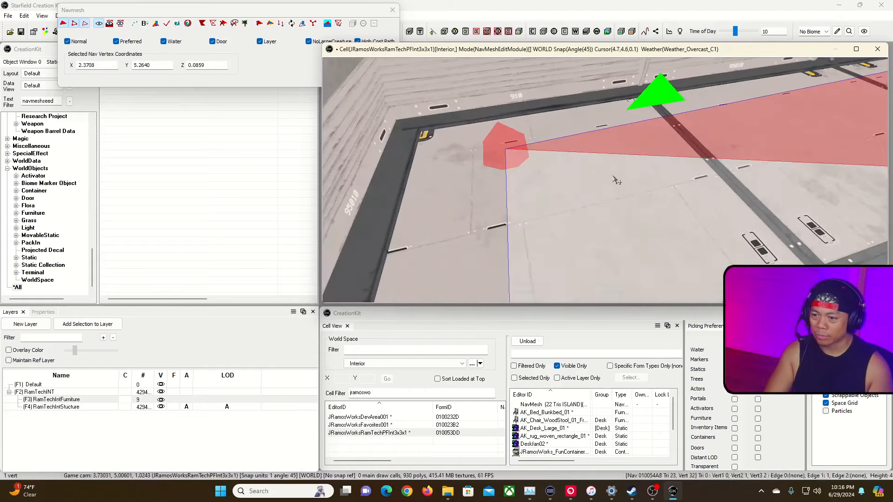
{"action": "left_click", "coordinate": [510, 144]}
{"action": "left_click_drag", "start_coordinate": [509, 143], "coordinate": [440, 129]}
Leave navmesh editing and save the plugin
{"action": "key", "text": "s"}
{"action": "right_click_drag", "start_coordinate": [440, 128], "coordinate": [786, 104]}
{"action": "key", "text": "w"}
{"action": "right_click_drag", "start_coordinate": [605, 181], "coordinate": [626, 182]}
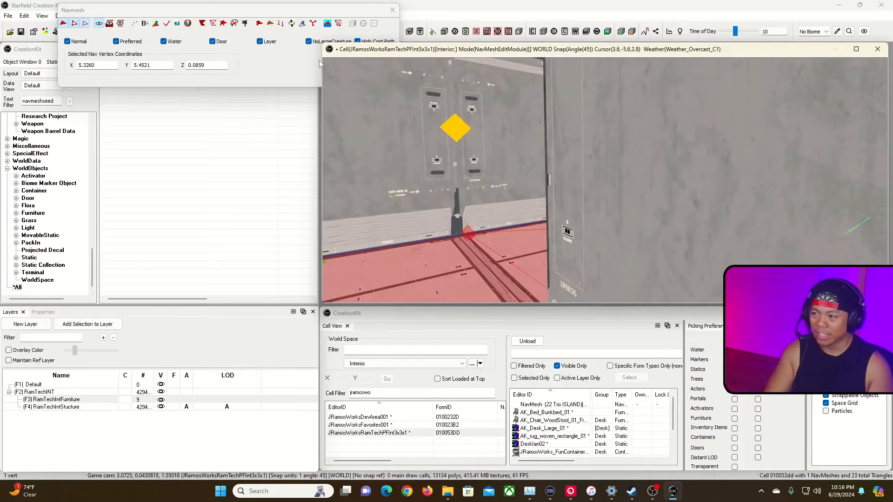
{"action": "left_click", "coordinate": [390, 10]}
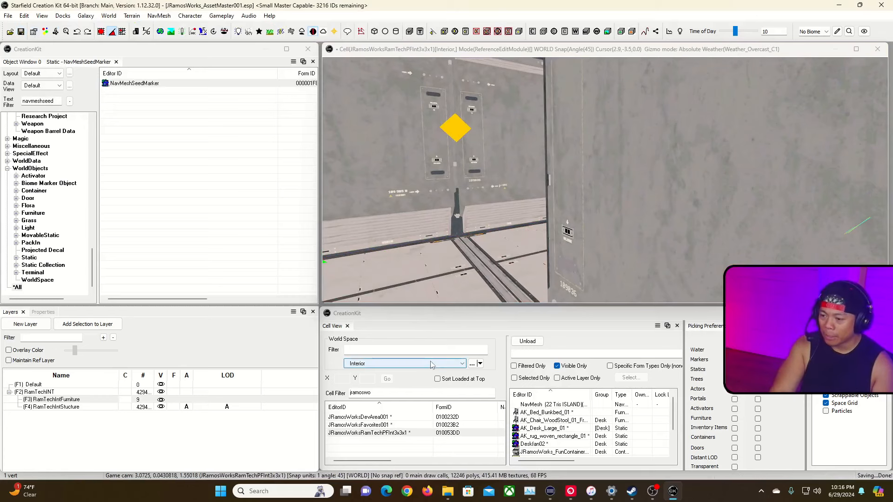
Choose JRamosWorksRamTechPracticeFacility001 as the world space and select its All loaded entry
{"action": "left_click", "coordinate": [410, 364]}
{"action": "left_click_drag", "start_coordinate": [464, 191], "coordinate": [464, 209]}
{"action": "key", "text": "j"}
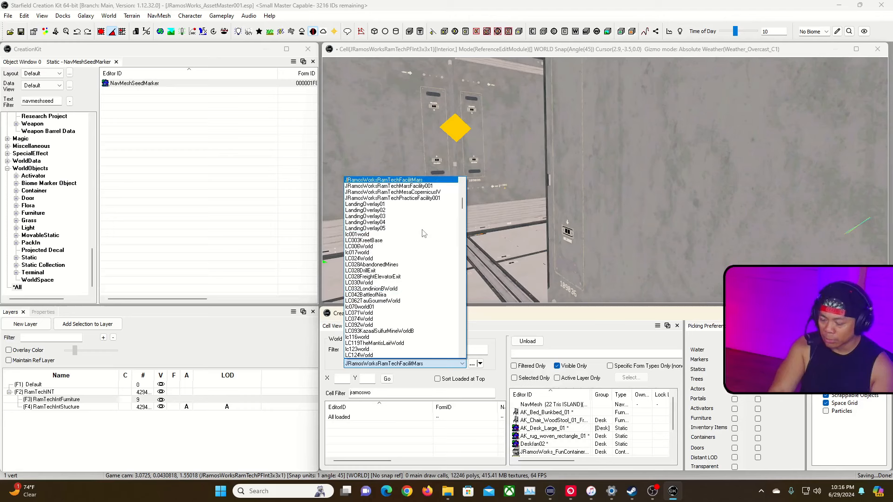
{"action": "left_click", "coordinate": [445, 198]}
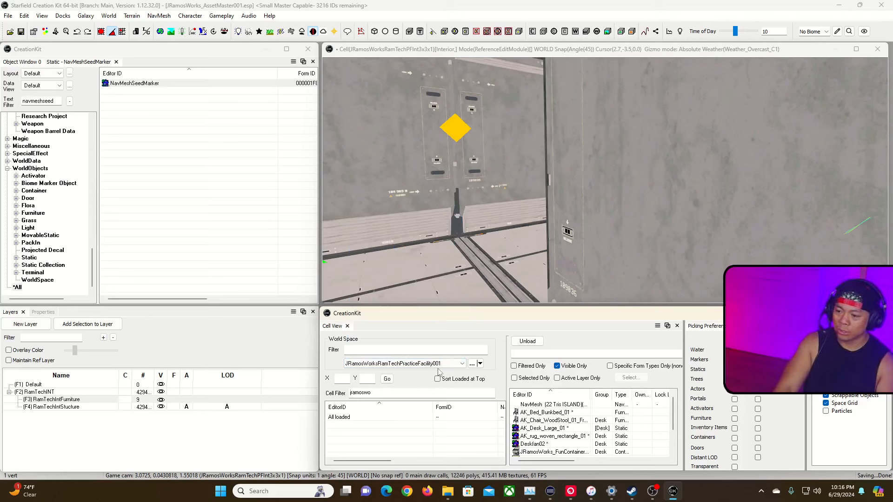
{"action": "left_click", "coordinate": [337, 418]}
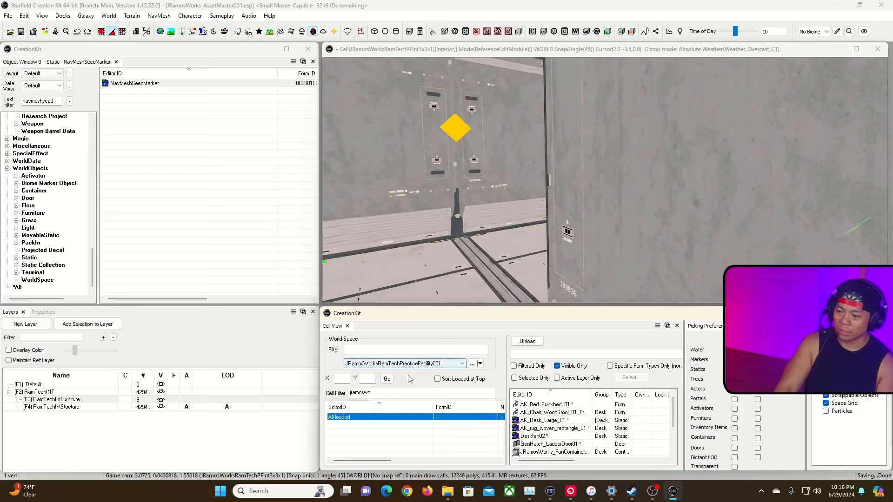
Reselect the JRamosWorksRamTechPracticeFacility001 world space
{"action": "left_click", "coordinate": [421, 365]}
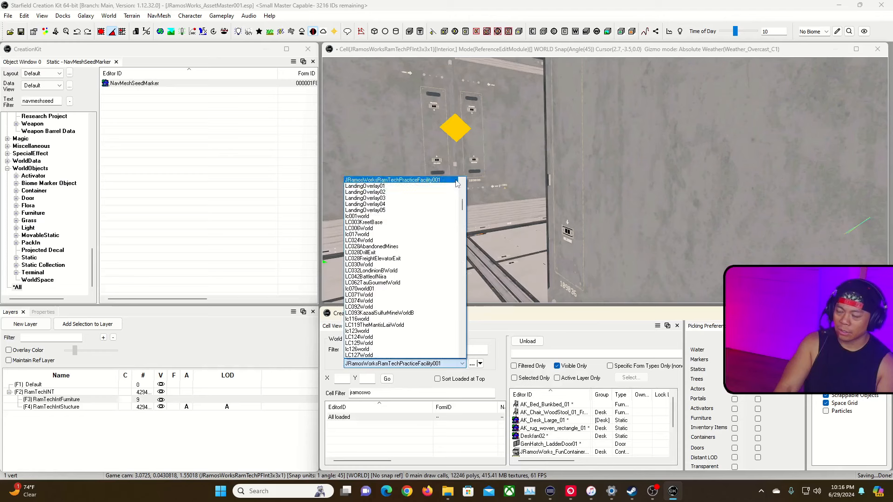
{"action": "scroll", "coordinate": [455, 193], "scroll_direction": "up", "scroll_amount": 1}
{"action": "scroll", "coordinate": [456, 187], "scroll_direction": "up", "scroll_amount": 1}
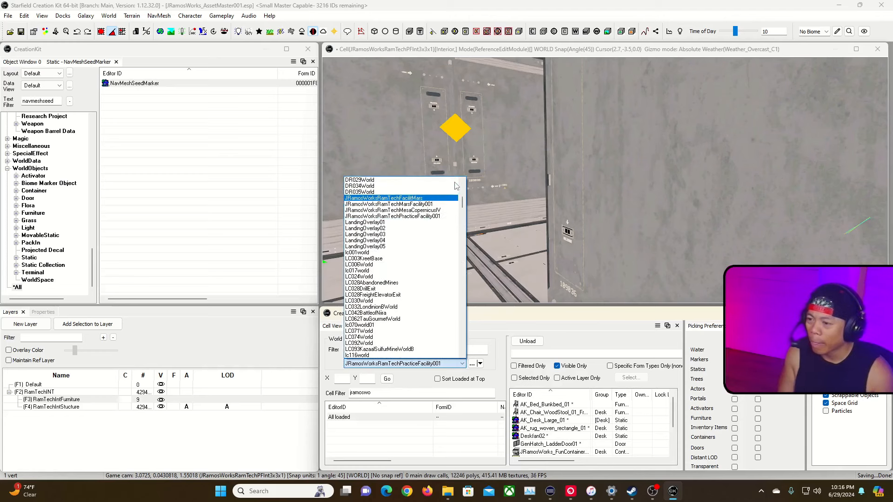
{"action": "left_click", "coordinate": [447, 216]}
Switch to the JRamosWorksRamTechMesaCopernicusIV world space and look through the other available world spaces
{"action": "left_click", "coordinate": [439, 363]}
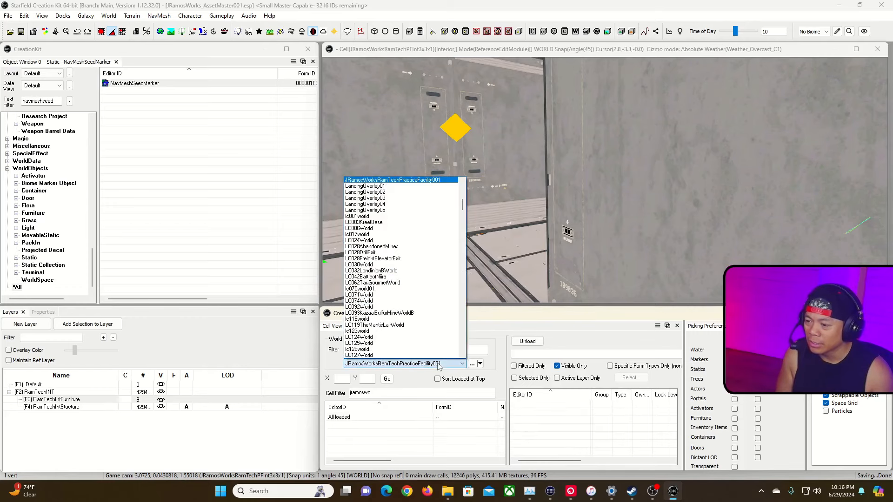
{"action": "scroll", "coordinate": [421, 197], "scroll_direction": "up", "scroll_amount": 2}
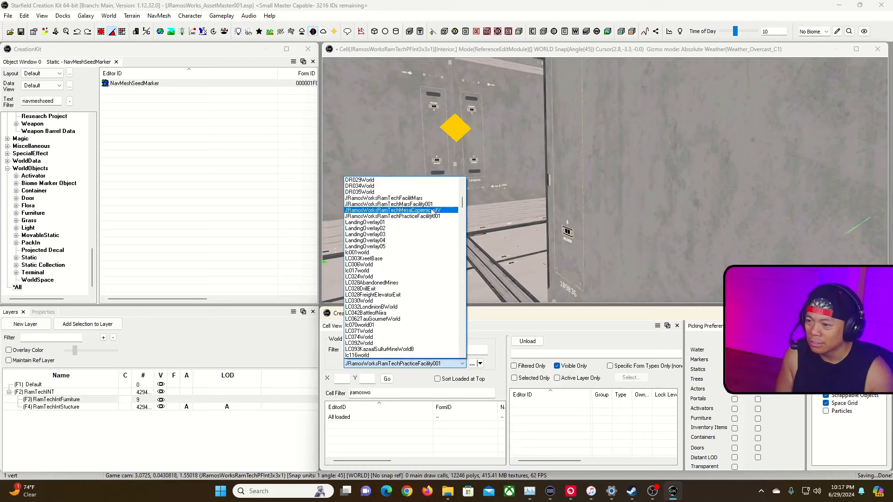
{"action": "left_click", "coordinate": [432, 210]}
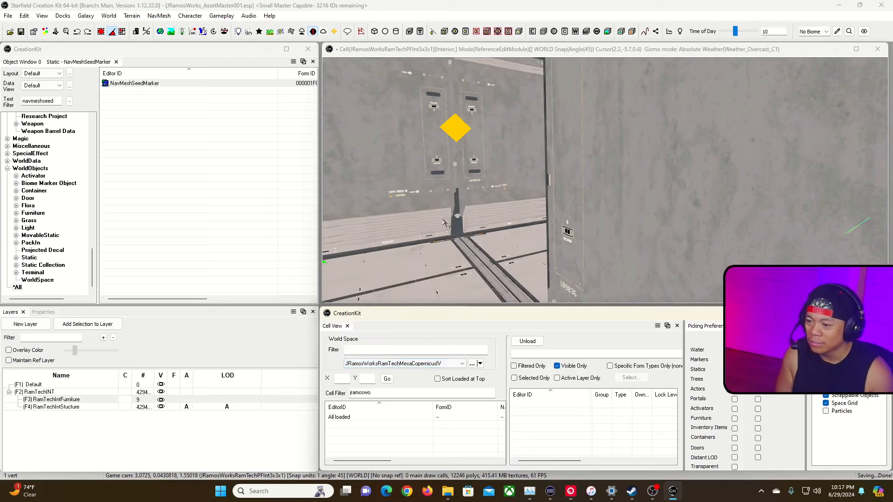
{"action": "left_click", "coordinate": [418, 366]}
{"action": "scroll", "coordinate": [433, 233], "scroll_direction": "up", "scroll_amount": 2}
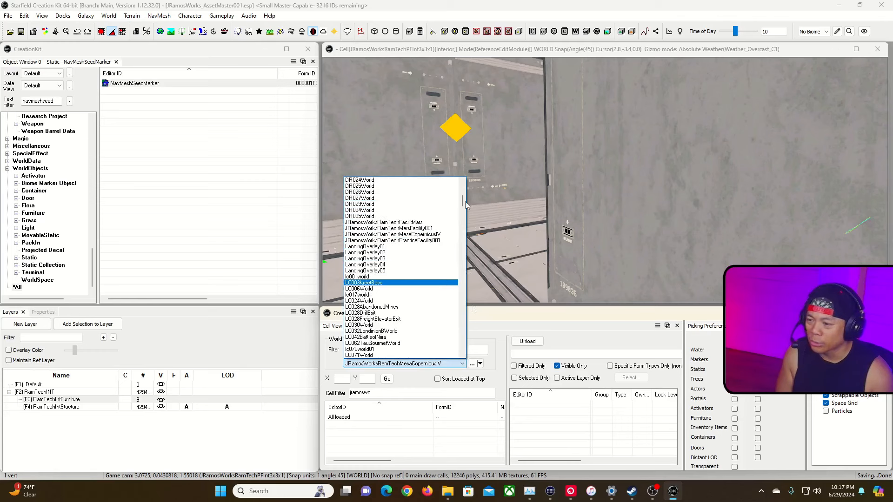
{"action": "left_click", "coordinate": [487, 322]}
Filter the world spaces by "jramosworks" and choose JRamosWorksRamTechPracticeFacility001
{"action": "left_click", "coordinate": [448, 352]}
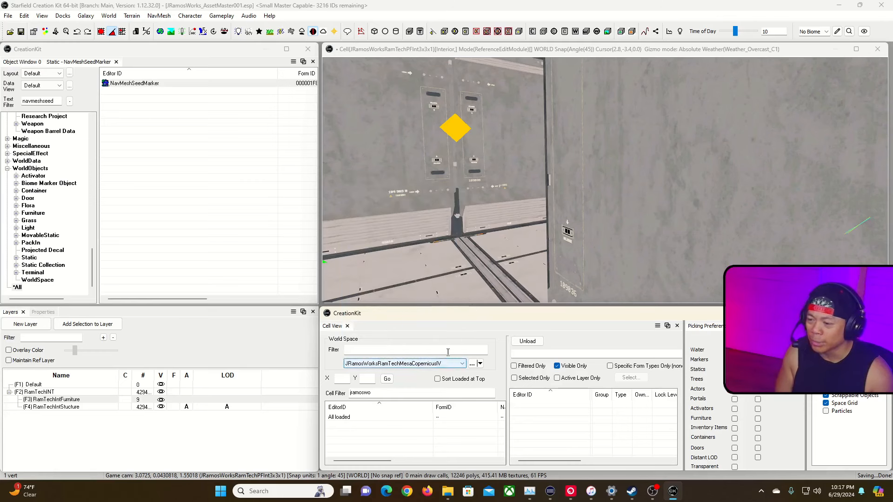
{"action": "type", "text": "iramoswor"}
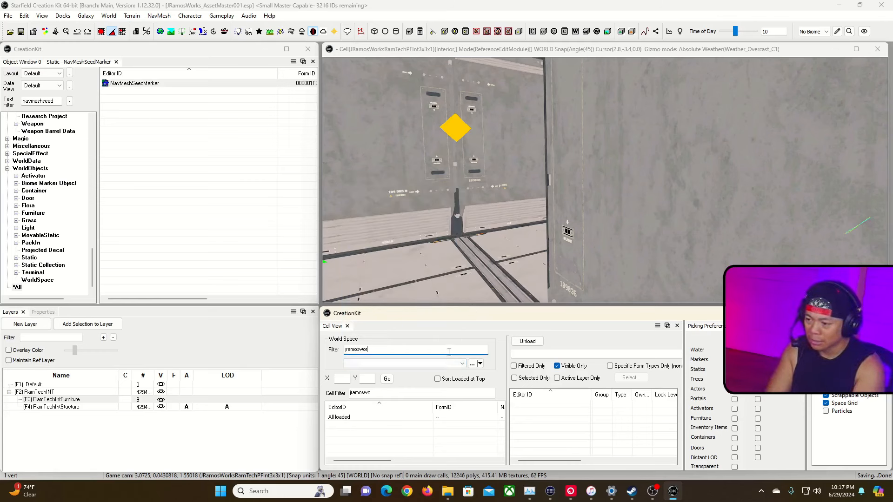
{"action": "type", "text": "ks"}
{"action": "left_click", "coordinate": [448, 364]}
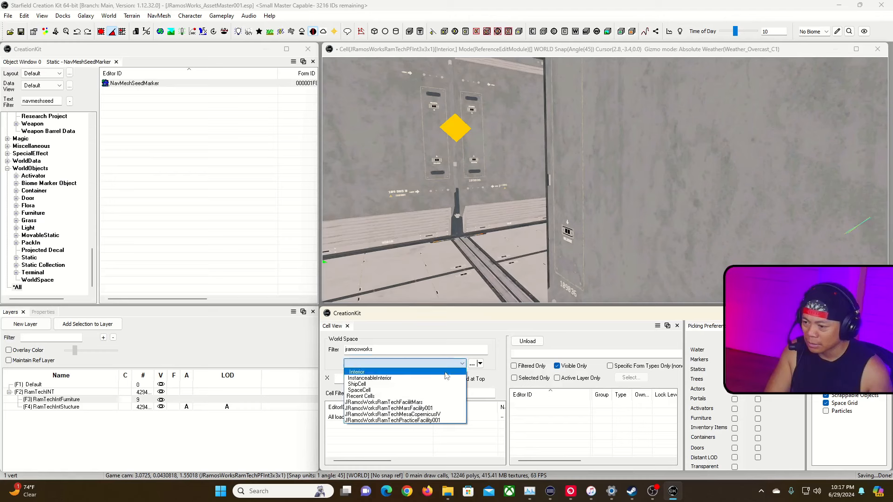
{"action": "left_click", "coordinate": [447, 420]}
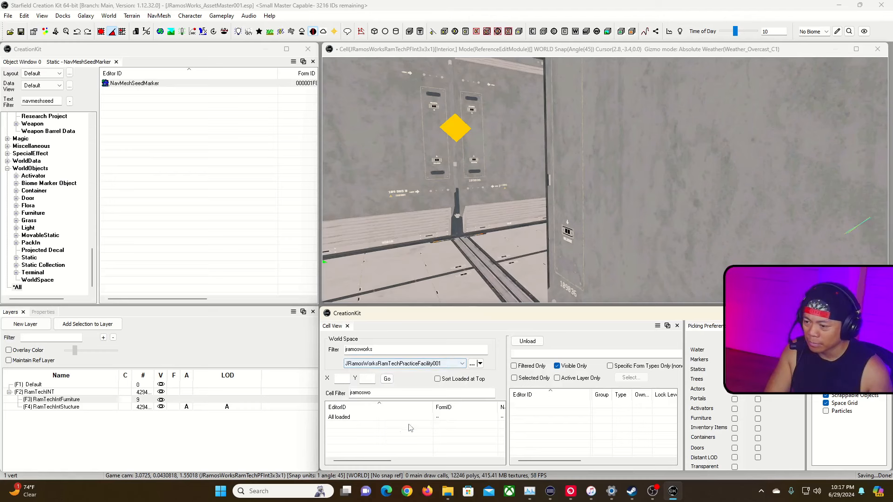
List the references under All loaded for the practice facility world space
{"action": "left_click", "coordinate": [342, 422]}
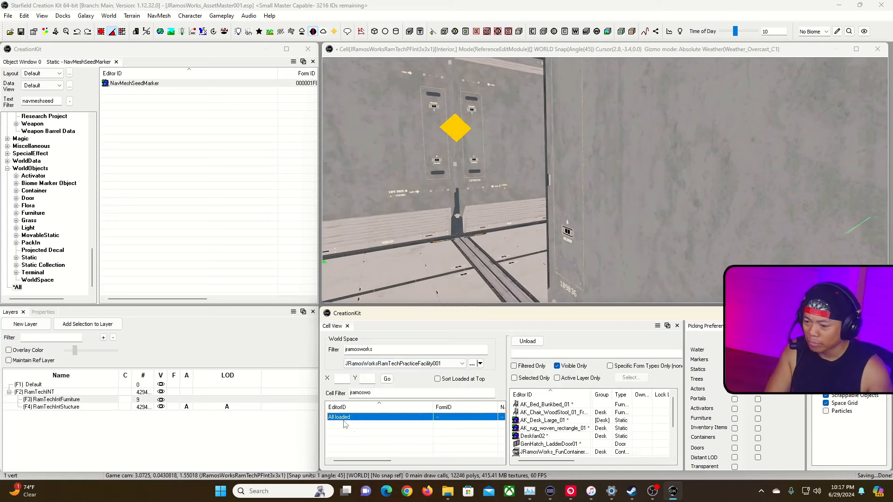
{"action": "left_click", "coordinate": [372, 429]}
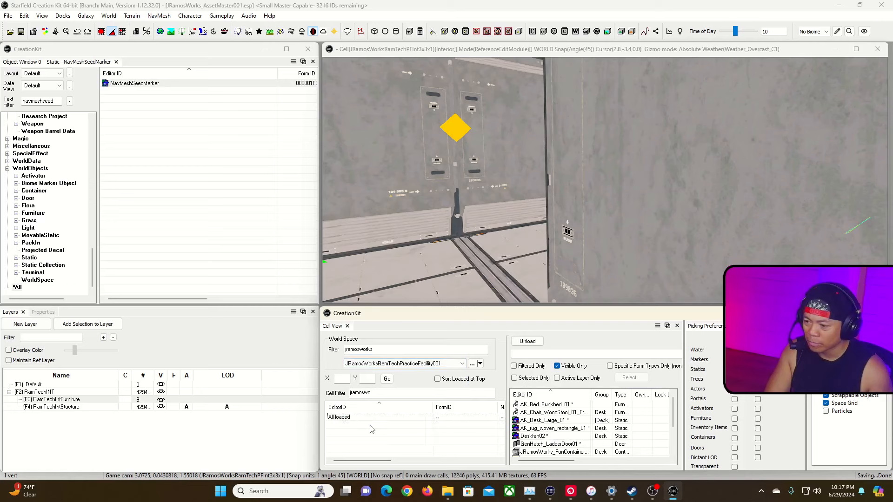
{"action": "left_click", "coordinate": [448, 367]}
{"action": "left_click", "coordinate": [448, 367]}
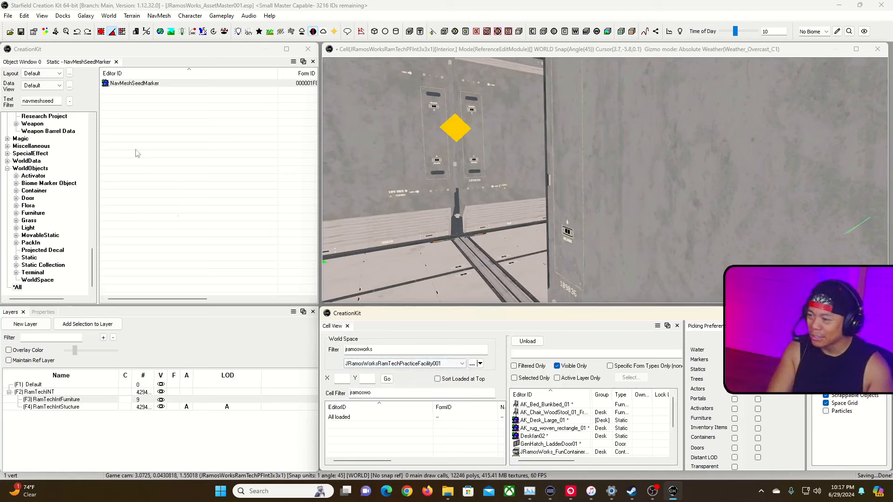
Open the world space settings for JRamosWorksRamTechPracticeFacility001 and replace its name with "Ram"
{"action": "left_click", "coordinate": [107, 16]}
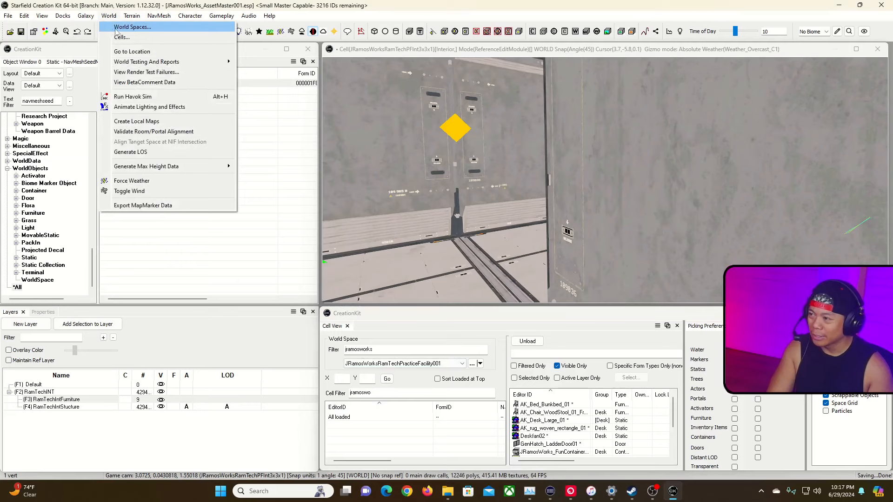
{"action": "left_click", "coordinate": [117, 28]}
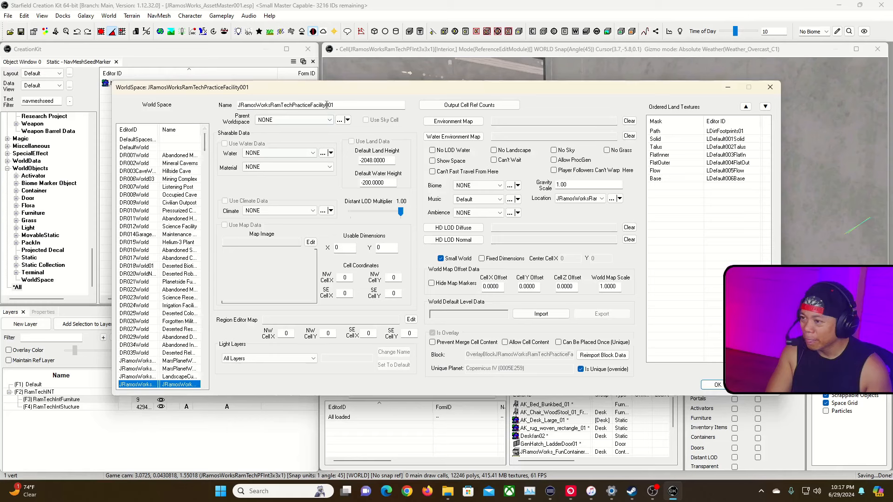
{"action": "left_click", "coordinate": [277, 105]}
{"action": "left_click_drag", "start_coordinate": [242, 103], "coordinate": [344, 103]}
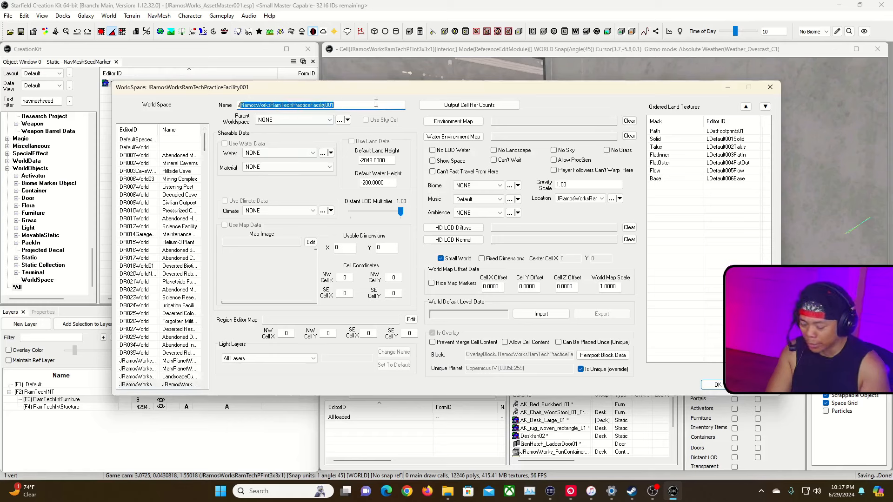
{"action": "type", "text": "Ramos"}
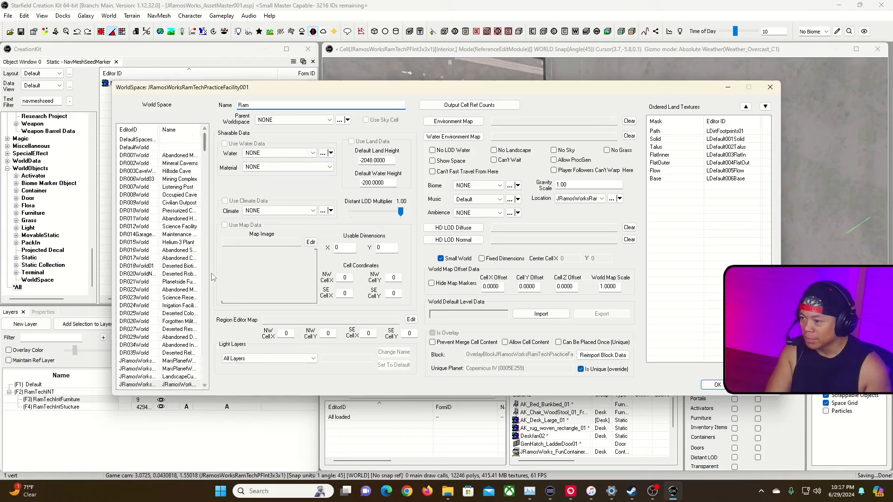
Check the use report of the practice facility world space to see which objects and cells reference it
{"action": "right_click", "coordinate": [140, 384]}
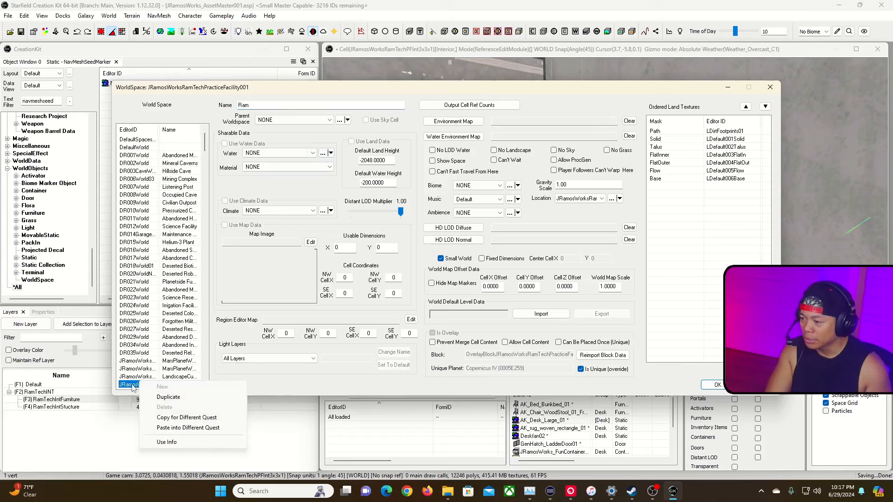
{"action": "left_click", "coordinate": [166, 442]}
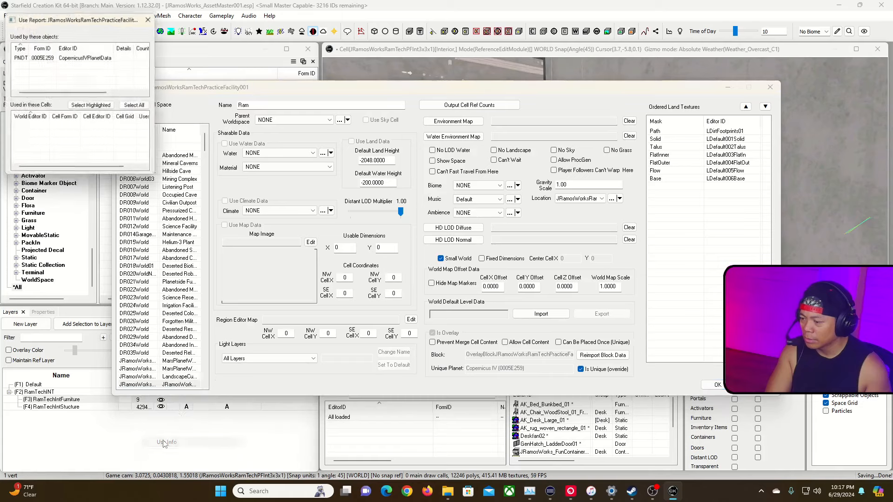
{"action": "left_click_drag", "start_coordinate": [152, 93], "coordinate": [365, 102]}
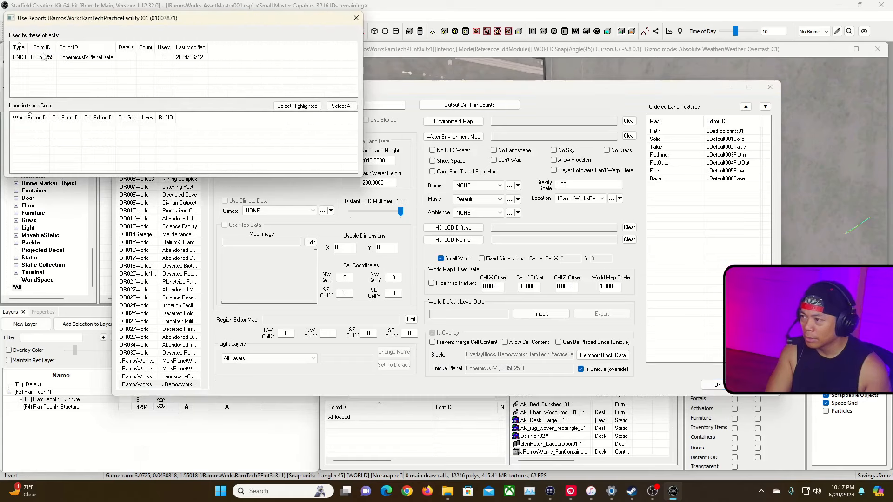
{"action": "left_click", "coordinate": [356, 18]}
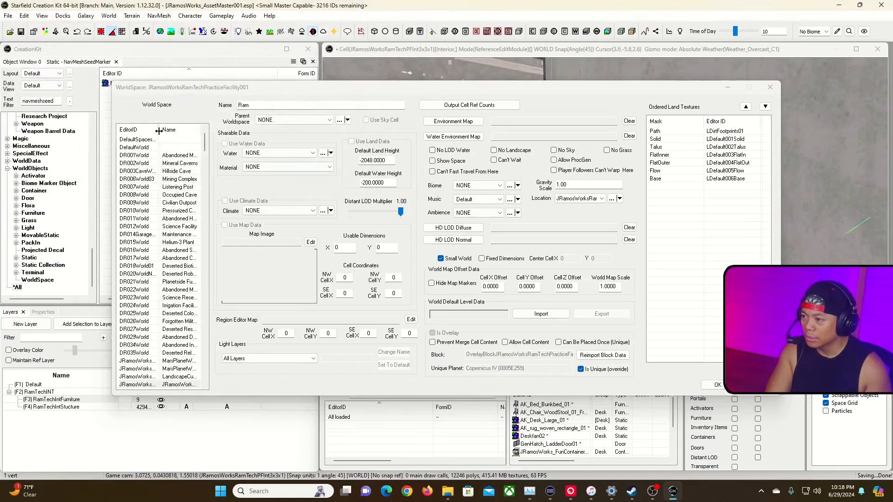
Widen the EditorID column of the world space list to read the full JRamosWorks names, keeping the settings open
{"action": "left_click_drag", "start_coordinate": [158, 131], "coordinate": [200, 131]}
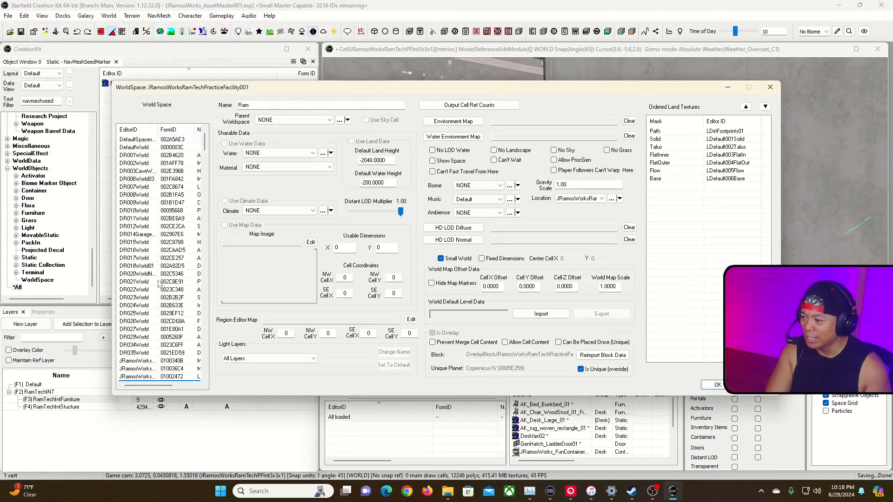
{"action": "scroll", "coordinate": [159, 283], "scroll_direction": "down", "scroll_amount": 2}
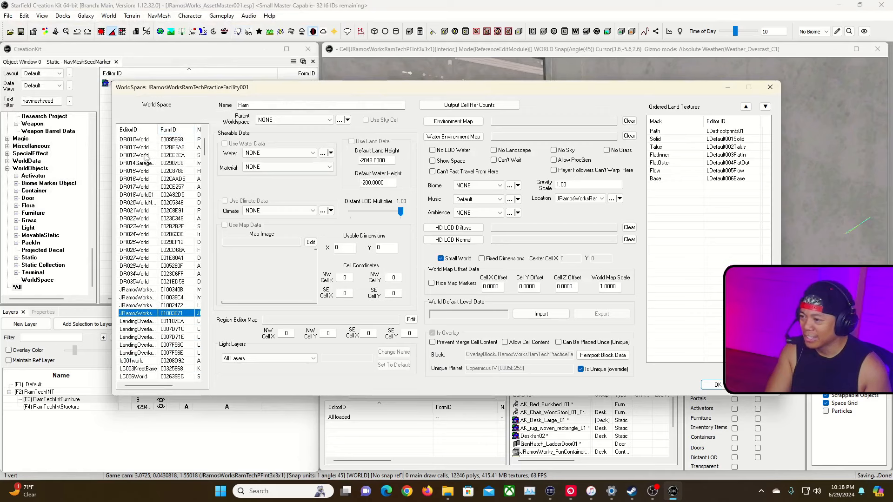
{"action": "left_click_drag", "start_coordinate": [158, 130], "coordinate": [222, 133]}
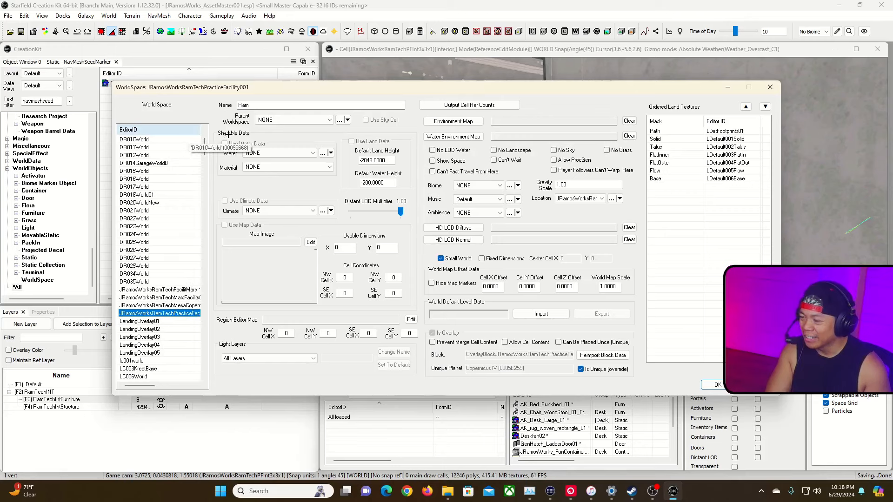
{"action": "left_click_drag", "start_coordinate": [228, 134], "coordinate": [162, 147]}
{"action": "left_click", "coordinate": [770, 87]}
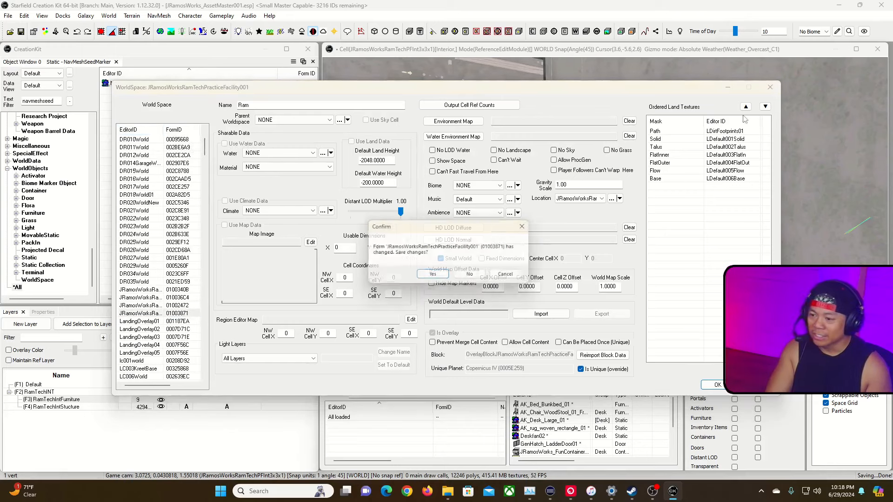
{"action": "left_click", "coordinate": [508, 278]}
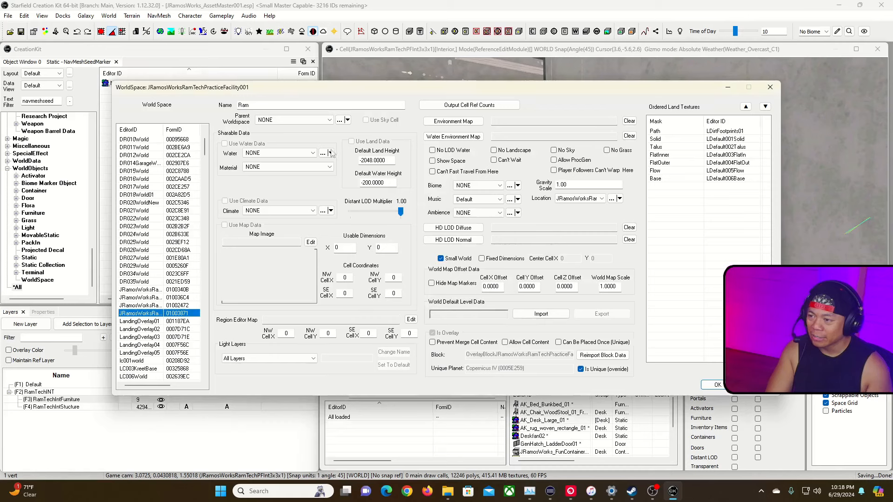
Name the practice facility world space "Ramtech Practice Facility" and save the change
{"action": "double_click", "coordinate": [264, 104]}
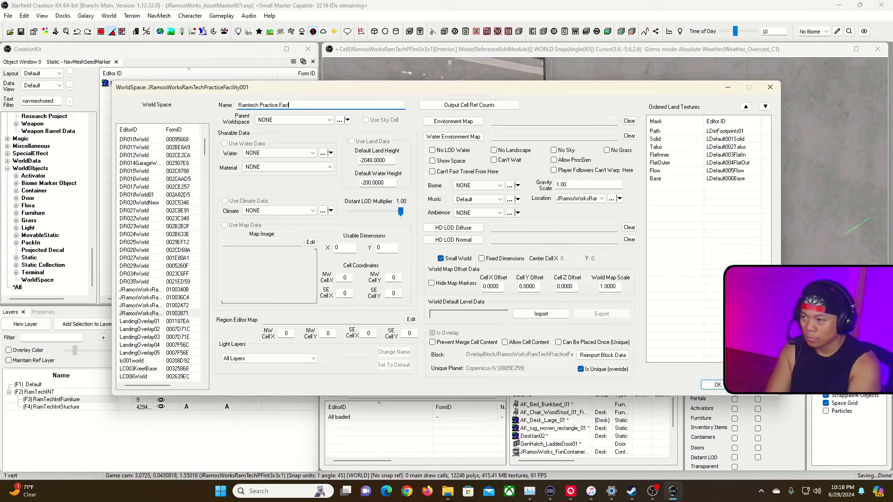
{"action": "left_click", "coordinate": [719, 385]}
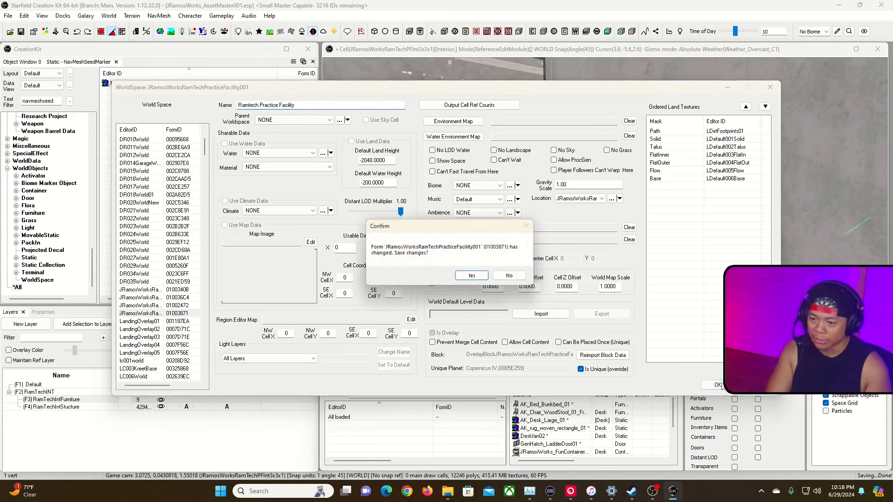
{"action": "left_click", "coordinate": [473, 276]}
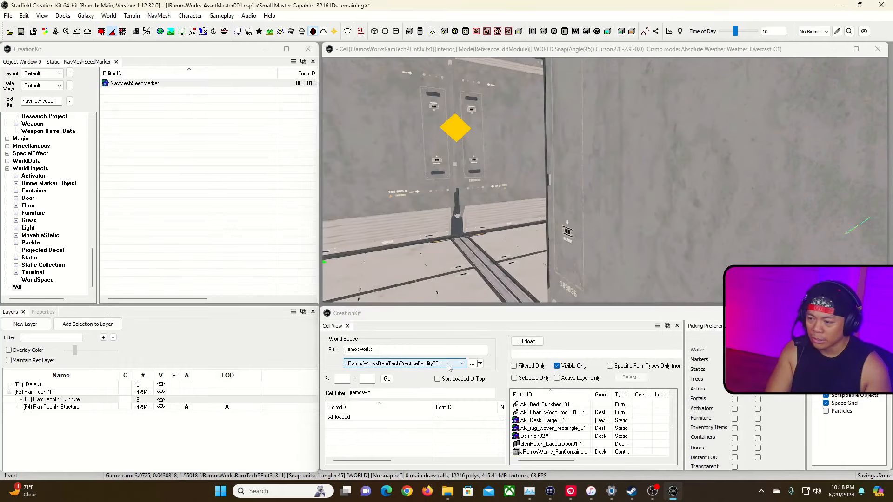
Clear the cell filter for the JRamosWorksRamTechPracticeFacility001 world space and load its RamTechPF001 cell
{"action": "left_click", "coordinate": [449, 365]}
{"action": "left_click", "coordinate": [452, 377]}
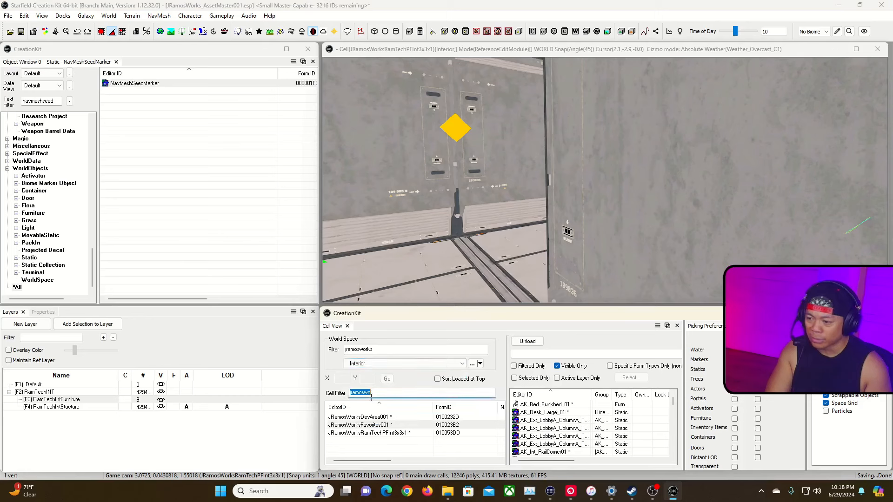
{"action": "left_click", "coordinate": [423, 365]}
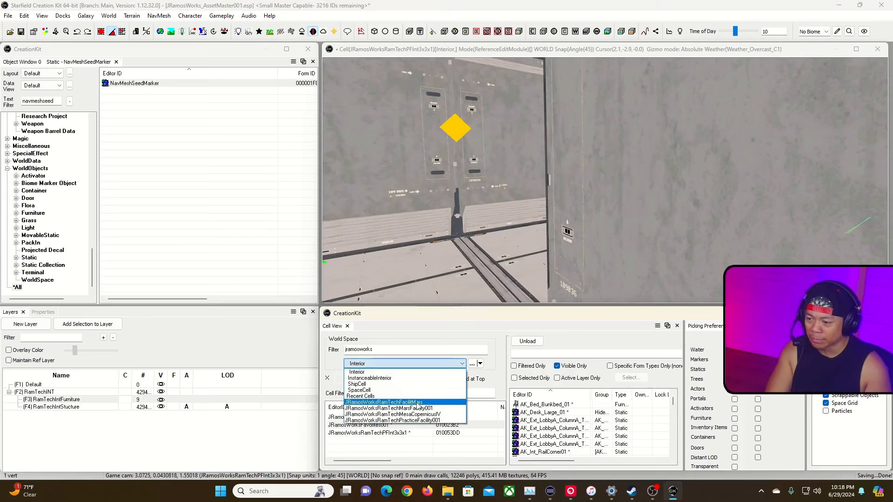
{"action": "left_click", "coordinate": [441, 421]}
{"action": "left_click", "coordinate": [397, 394]}
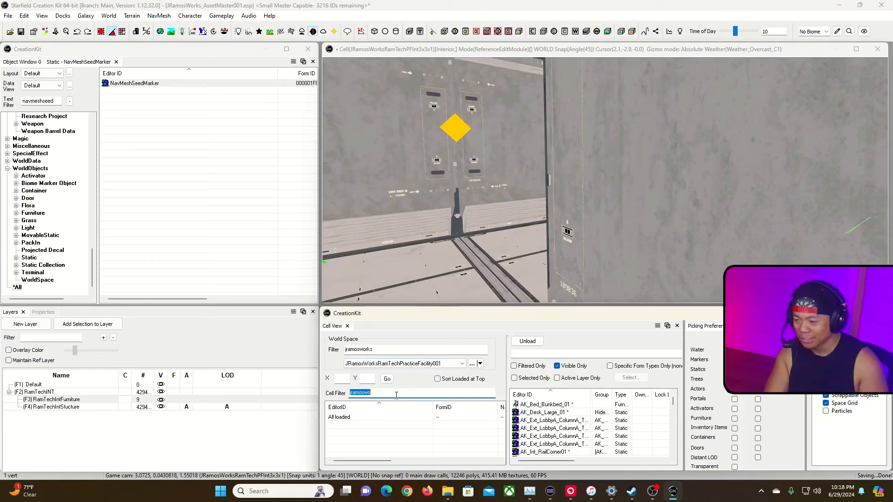
{"action": "double_click", "coordinate": [349, 425]}
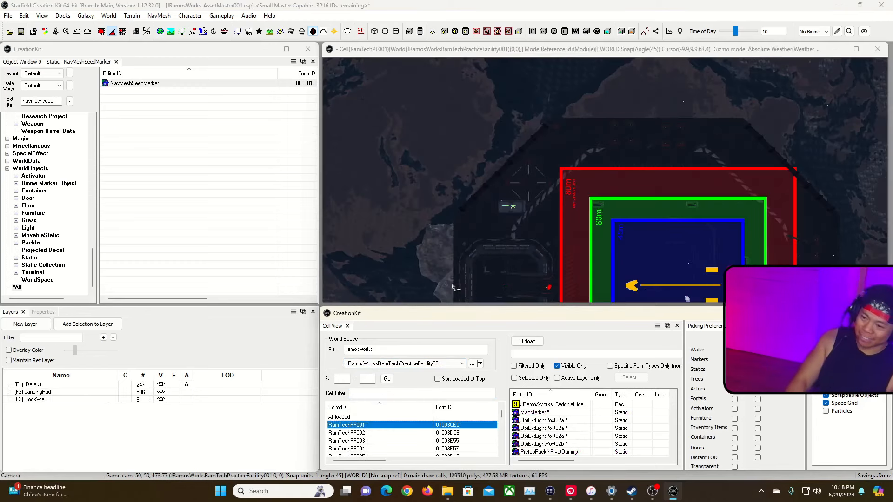
Turn on bright viewport lighting and frame the sunken octagonal pad beside the ship landing marker
{"action": "left_click", "coordinate": [520, 55]}
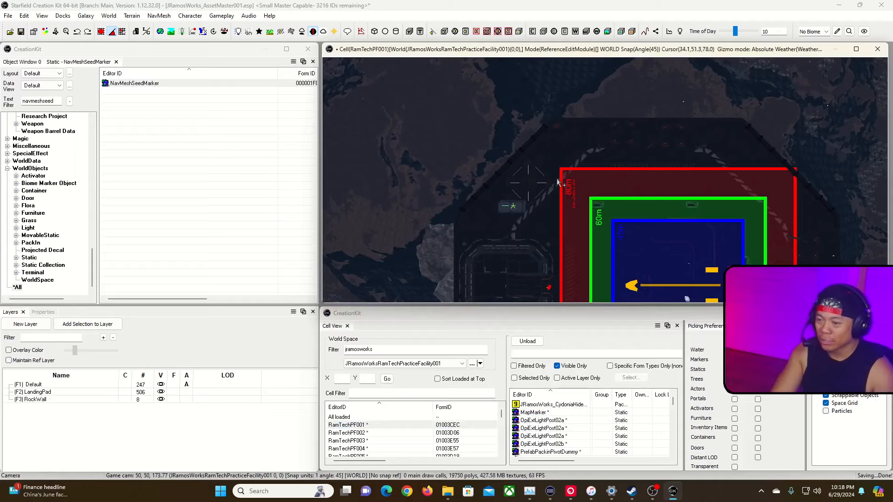
{"action": "key", "text": "grave"}
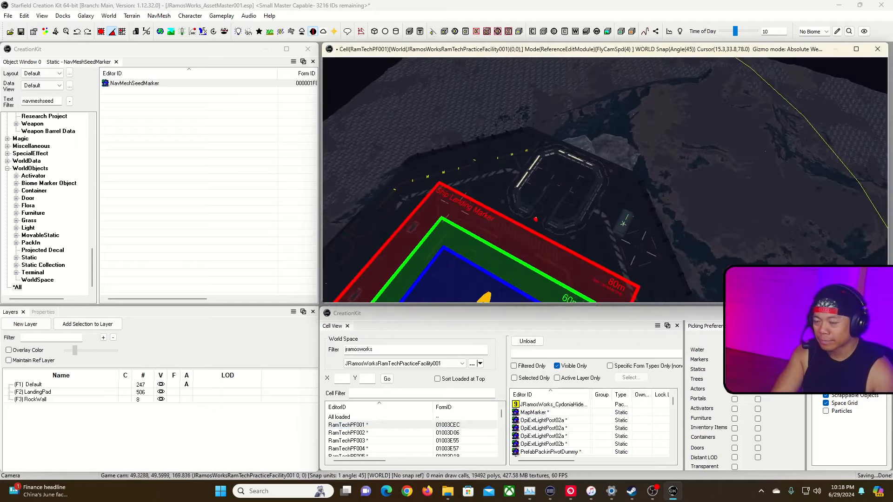
{"action": "key", "text": "w"}
{"action": "scroll", "coordinate": [605, 181], "scroll_direction": "up", "scroll_amount": 1}
{"action": "key", "text": "w"}
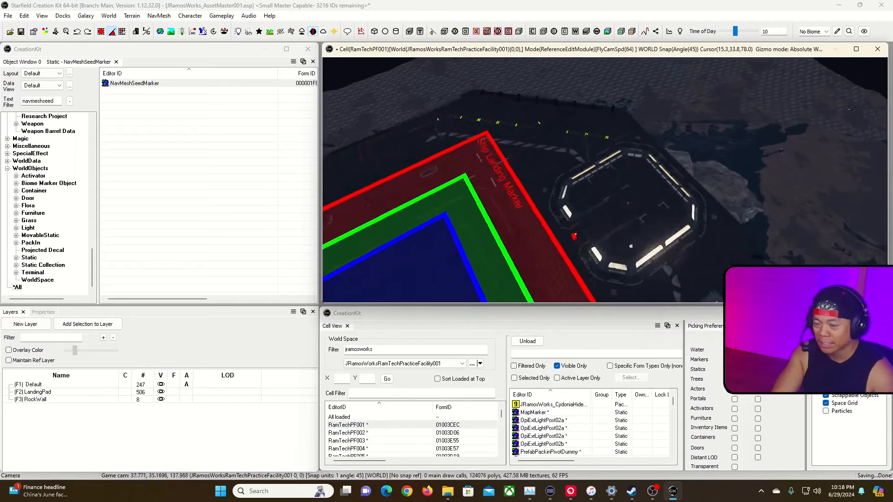
{"action": "scroll", "coordinate": [605, 181], "scroll_direction": "up", "scroll_amount": 2}
{"action": "key", "text": "grave"}
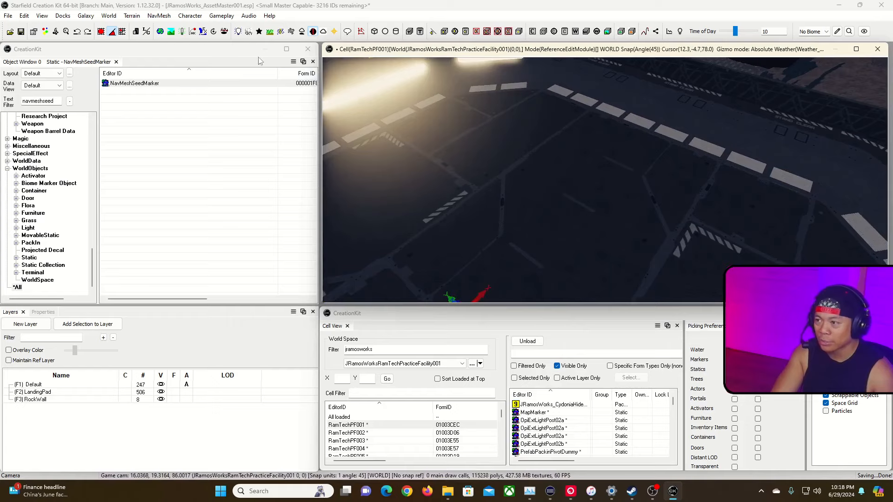
{"action": "left_click", "coordinate": [238, 31]}
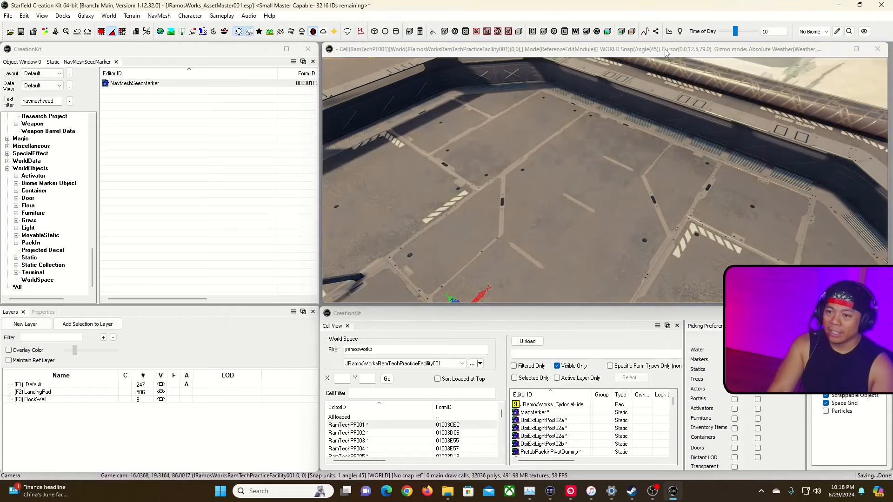
{"action": "key", "text": "grave"}
{"action": "key", "text": "grave"}
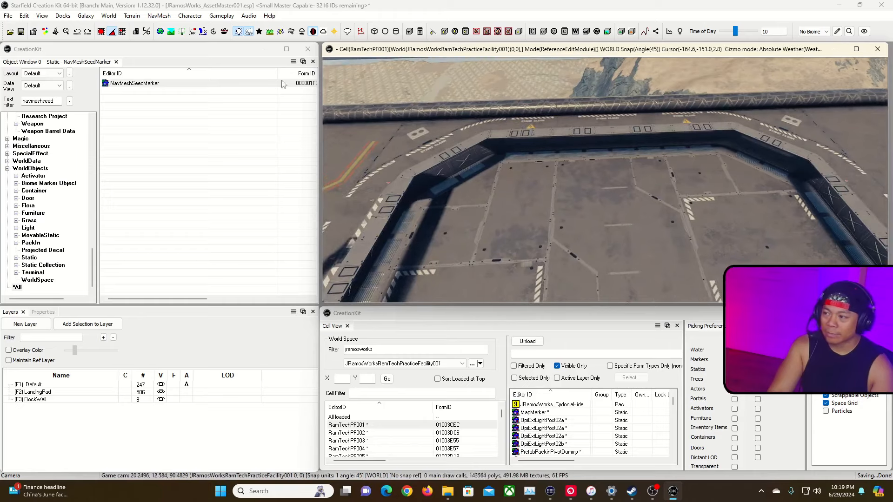
Search the object list for "hatch" and narrow the filter to "genhatch"
{"action": "left_click", "coordinate": [54, 100]}
{"action": "double_click", "coordinate": [54, 100]}
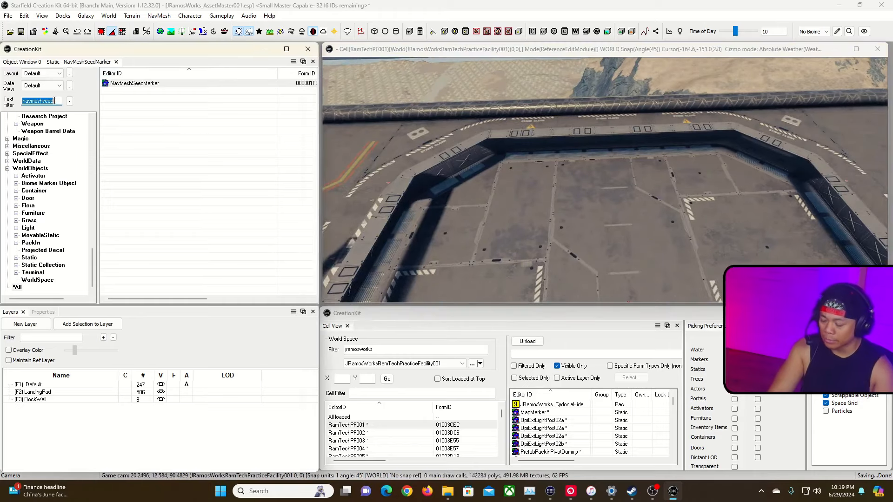
{"action": "type", "text": "hatch"}
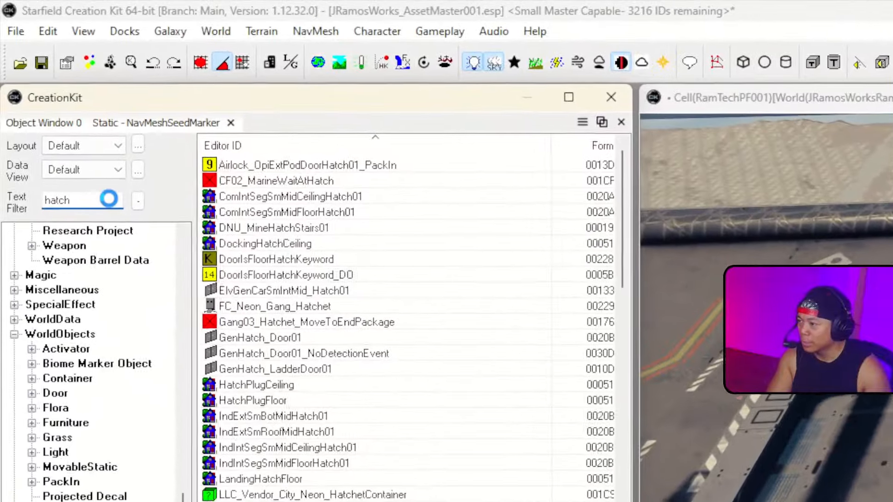
{"action": "double_click", "coordinate": [110, 200]}
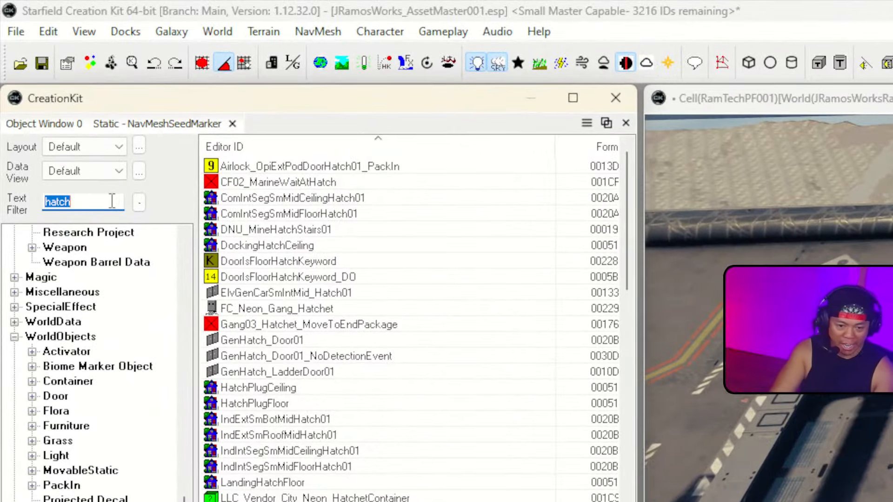
{"action": "left_click", "coordinate": [97, 201]}
{"action": "double_click", "coordinate": [96, 200]}
{"action": "type", "text": "gen"}
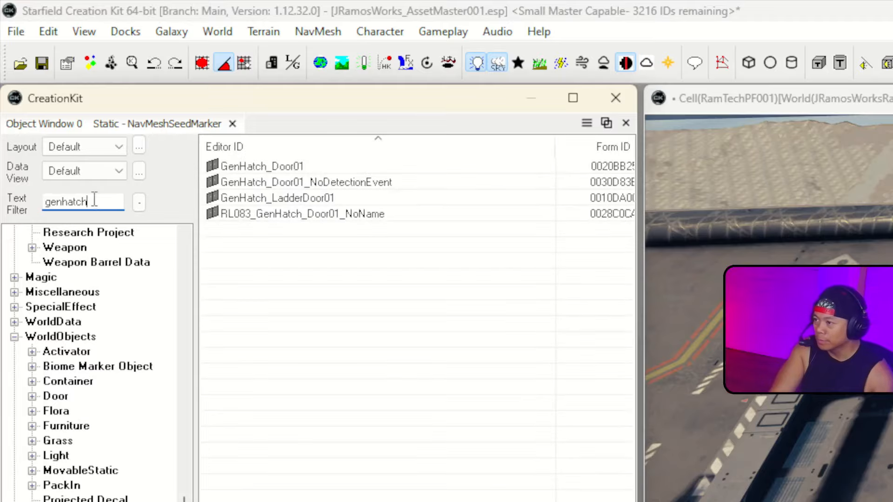
Place a GenHatch_Door01 on the floor of the sunken octagonal pad
{"action": "left_click", "coordinate": [251, 167]}
{"action": "left_click_drag", "start_coordinate": [251, 166], "coordinate": [613, 194]}
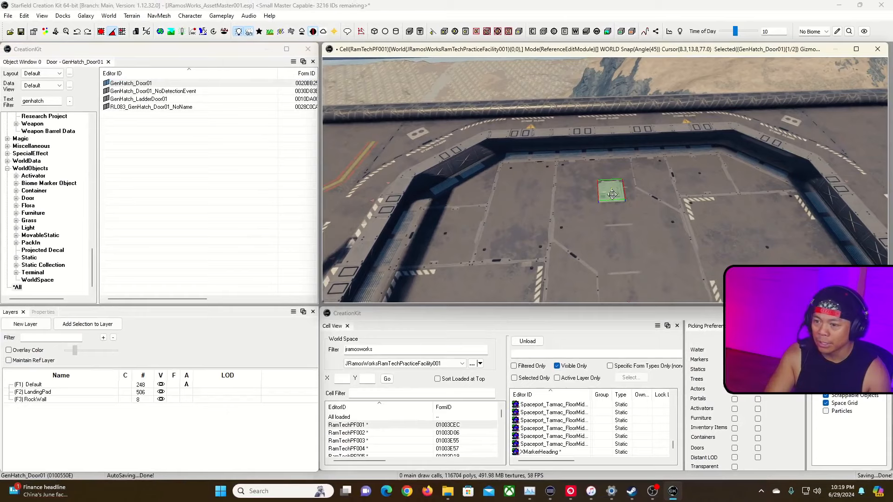
{"action": "mouse_move", "coordinate": [614, 196]}
{"action": "middle_mouse_down", "text": "shift"}
{"action": "mouse_move", "coordinate": [649, 205]}
{"action": "mouse_move", "coordinate": [636, 210]}
{"action": "middle_mouse_up", "text": "shift"}
{"action": "scroll", "coordinate": [635, 210], "scroll_direction": "up", "scroll_amount": 5}
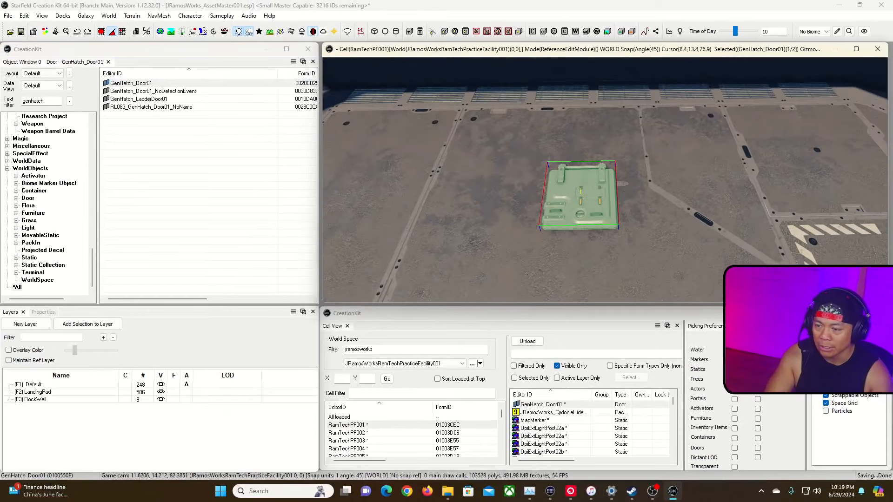
Move the hatch door across the pad floor toward the grated wall, just beyond the short painted stripe
{"action": "key", "text": "e"}
{"action": "key", "text": "w"}
{"action": "key", "text": "w"}
{"action": "key", "text": "w"}
{"action": "key", "text": "w"}
{"action": "key", "text": "w"}
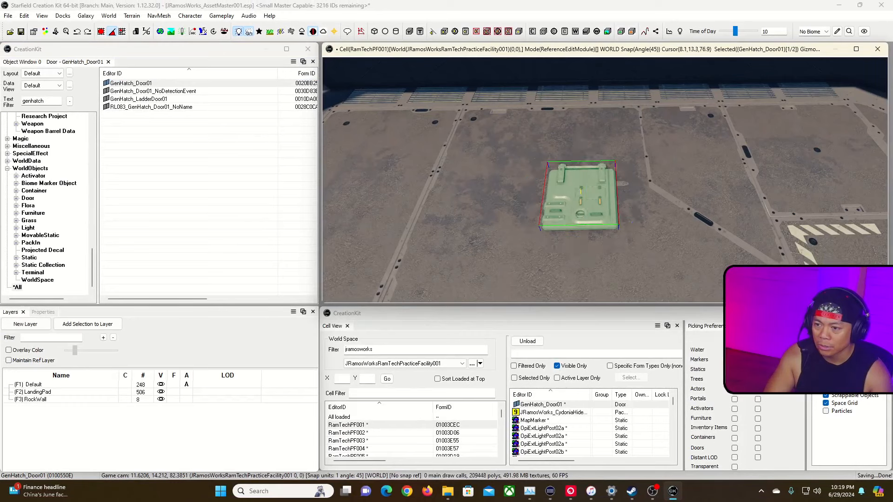
{"action": "left_click_drag", "start_coordinate": [600, 206], "coordinate": [609, 145]}
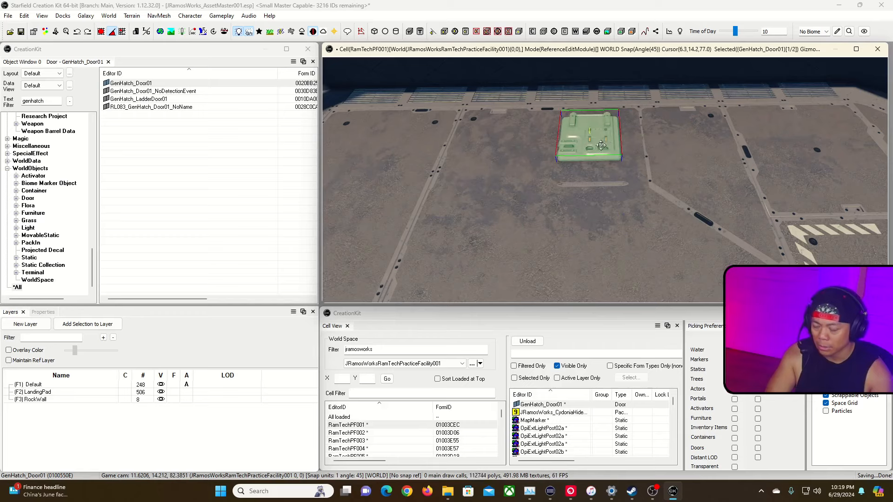
{"action": "middle_click_drag", "start_coordinate": [609, 141], "coordinate": [601, 147], "text": "shift"}
{"action": "left_click_drag", "start_coordinate": [601, 148], "coordinate": [603, 147]}
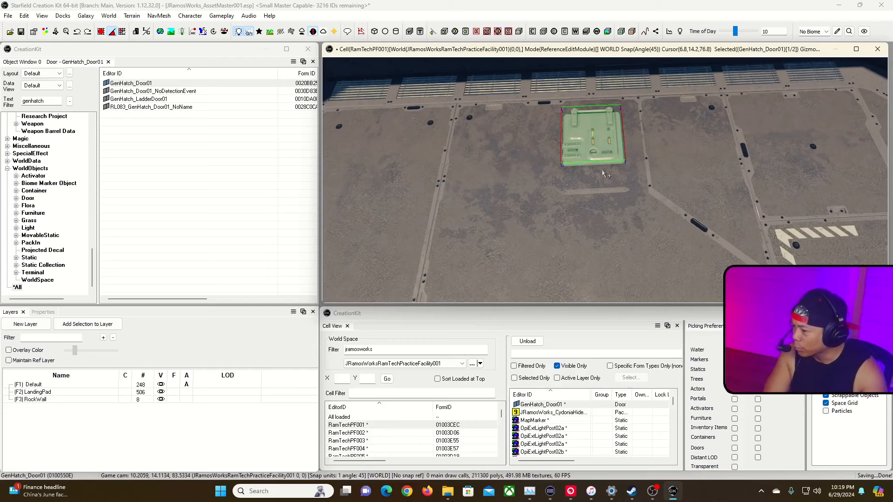
Make LandingPad the active layer and assign the selected hatch door to it
{"action": "left_click", "coordinate": [187, 394]}
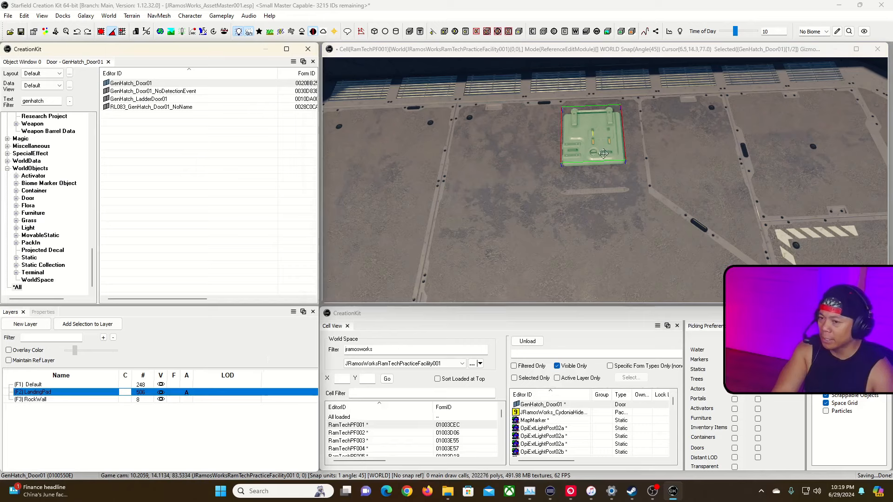
{"action": "left_click", "coordinate": [88, 324]}
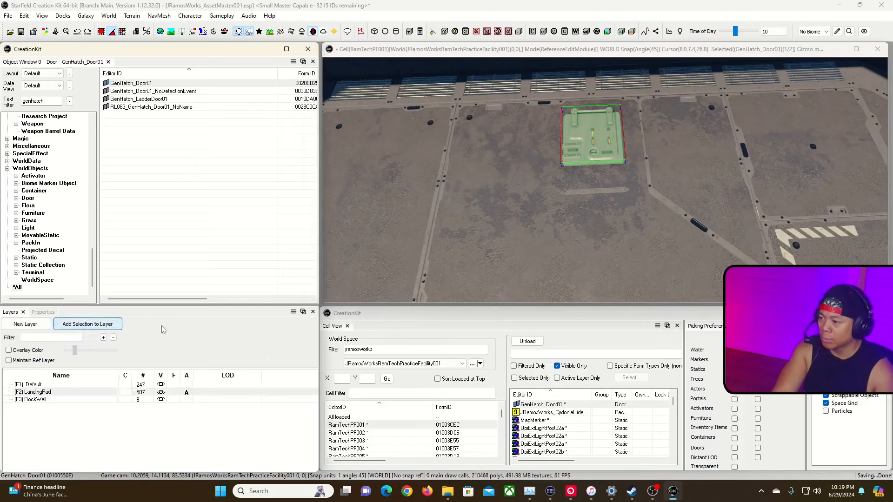
Open the placed hatch door's base object for editing and change its ID to JRamosWorksTopHatch01
{"action": "right_click", "coordinate": [602, 149]}
{"action": "left_click", "coordinate": [628, 185]}
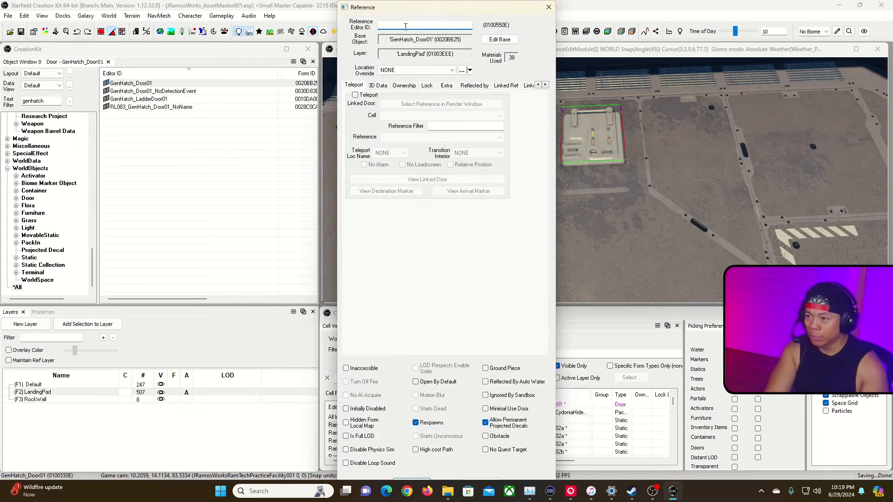
{"action": "left_click", "coordinate": [498, 39]}
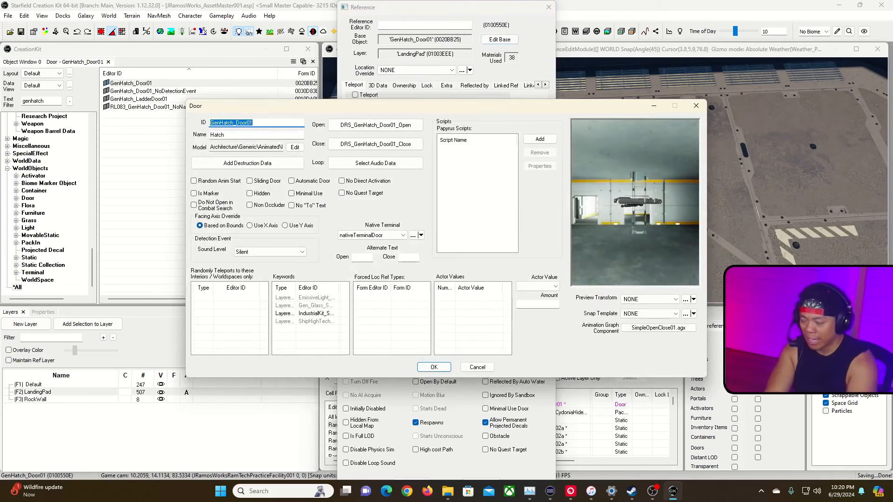
{"action": "type", "text": "JRamo"}
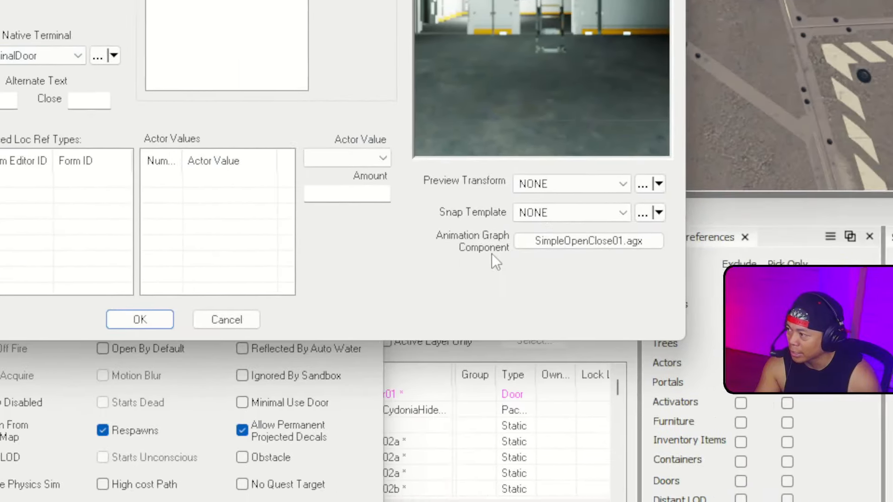
Disable the door's Animation Graph Data and save the edited base as a new form
{"action": "left_click", "coordinate": [539, 242]}
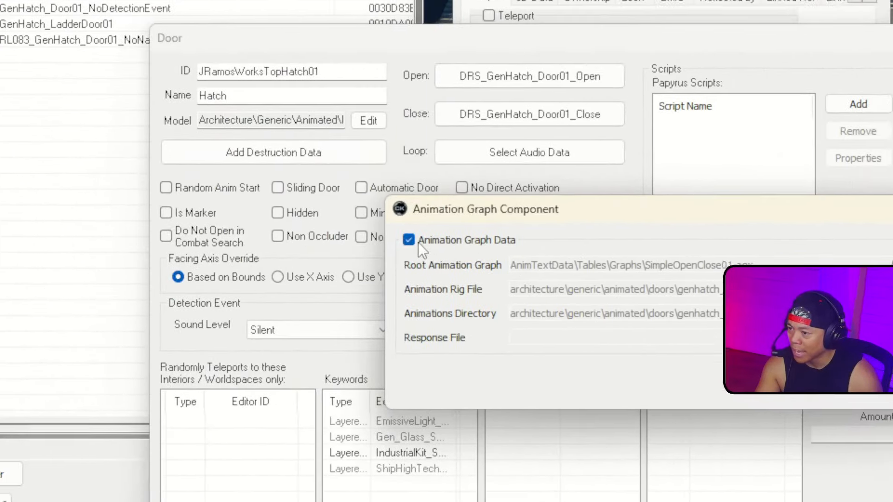
{"action": "left_click", "coordinate": [440, 250]}
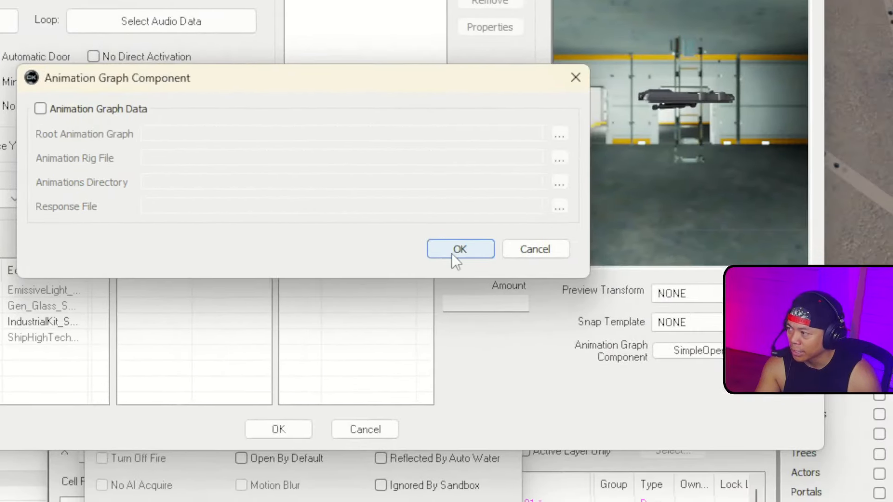
{"action": "left_click", "coordinate": [857, 392]}
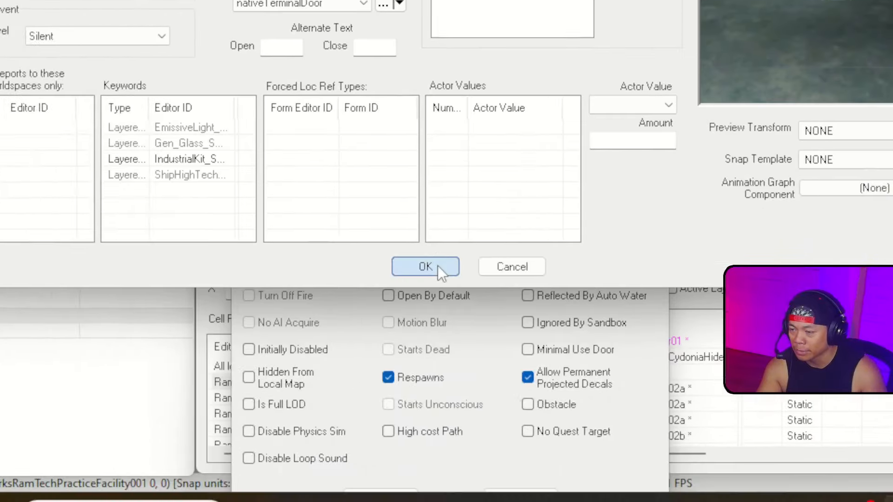
{"action": "left_click", "coordinate": [290, 428]}
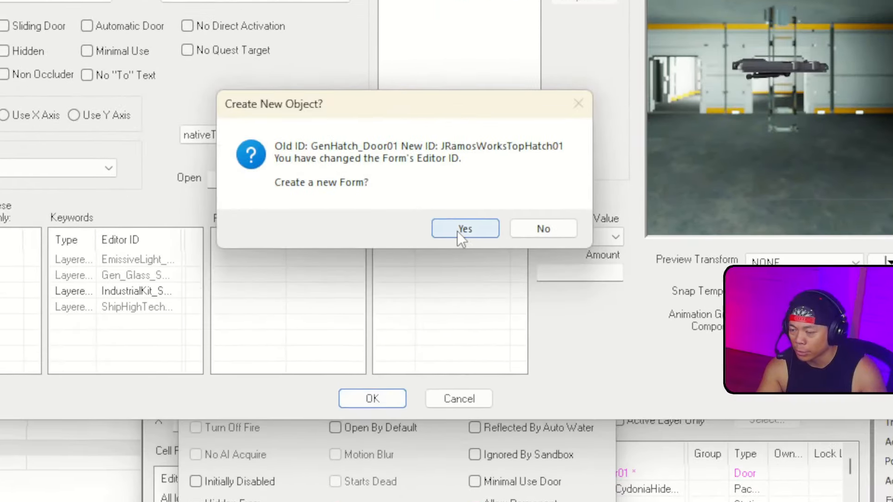
{"action": "left_click", "coordinate": [525, 87]}
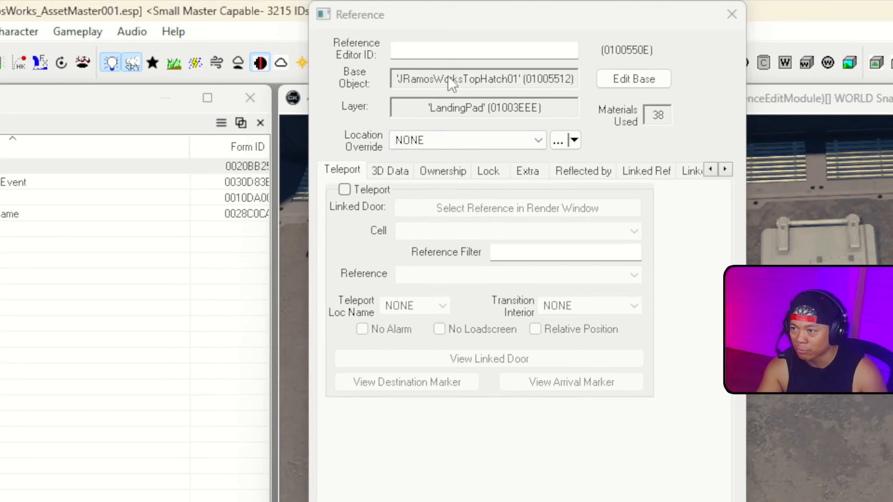
Enable teleport on the hatch and link it to GenHatch_LadderDoor01 in the JRamosWorksRamTechPFInt3x3x1 cell
{"action": "left_click", "coordinate": [348, 191]}
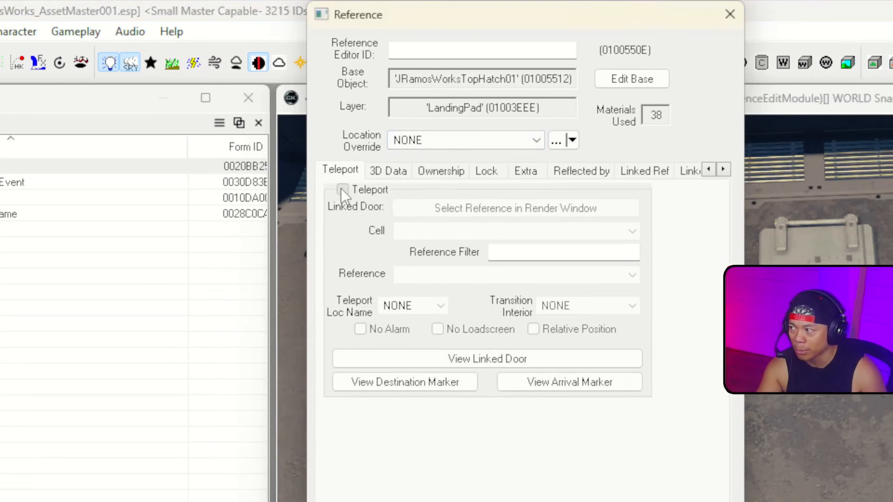
{"action": "left_click", "coordinate": [569, 236]}
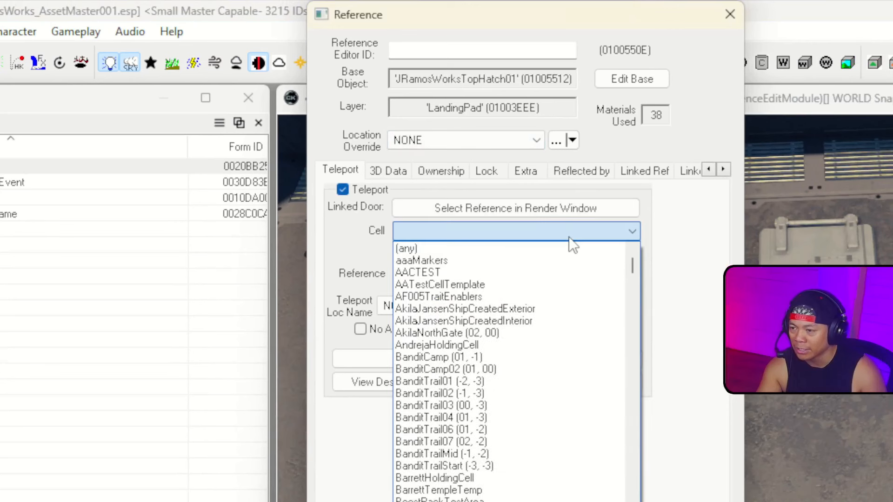
{"action": "type", "text": "jr"}
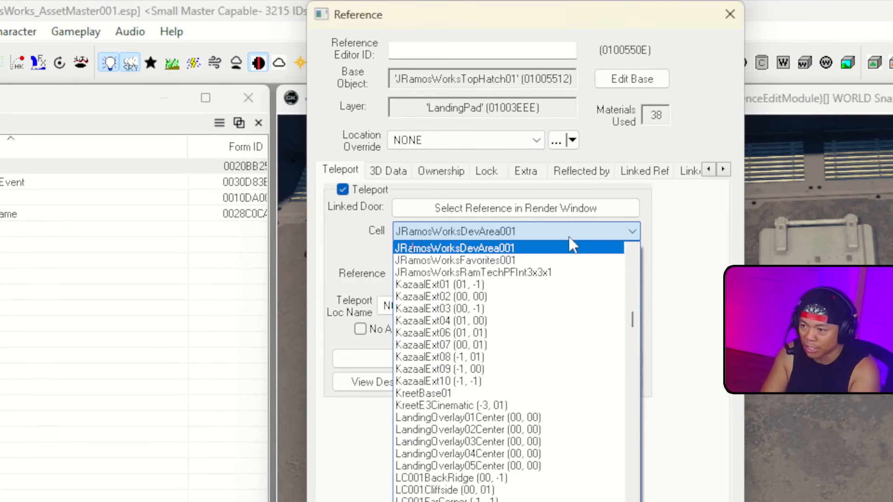
{"action": "left_click", "coordinate": [557, 274]}
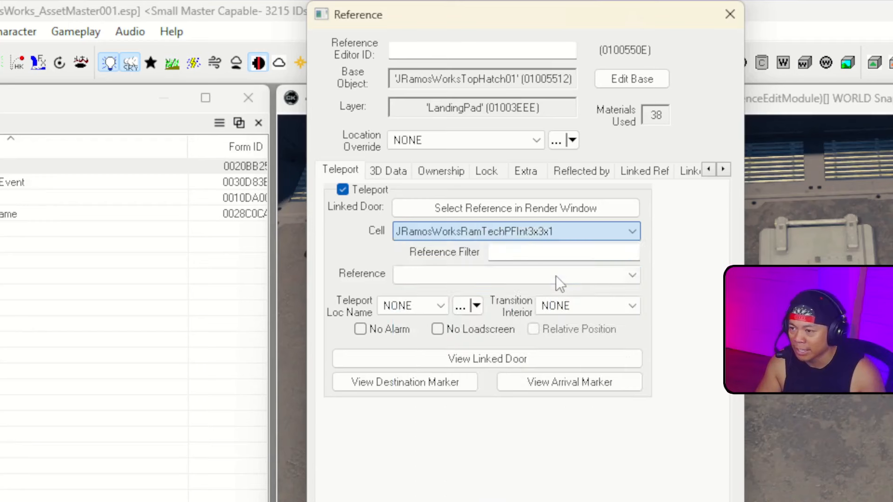
{"action": "left_click", "coordinate": [517, 276]}
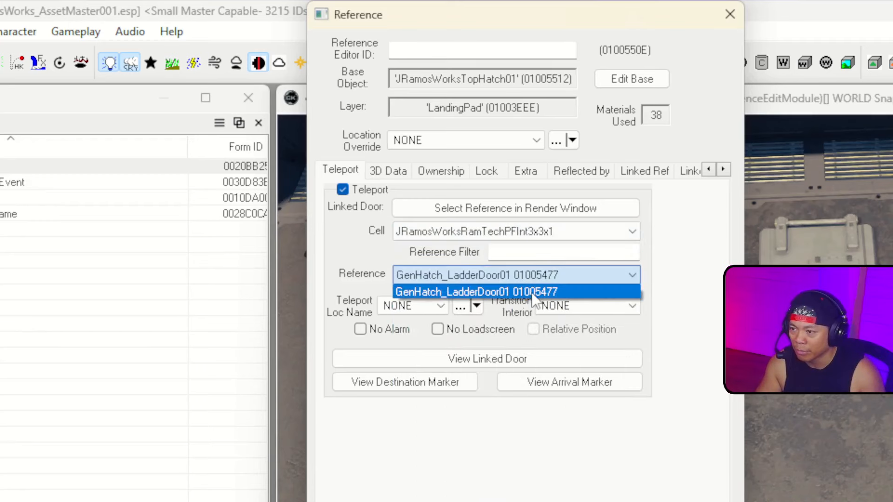
{"action": "left_click", "coordinate": [533, 293]}
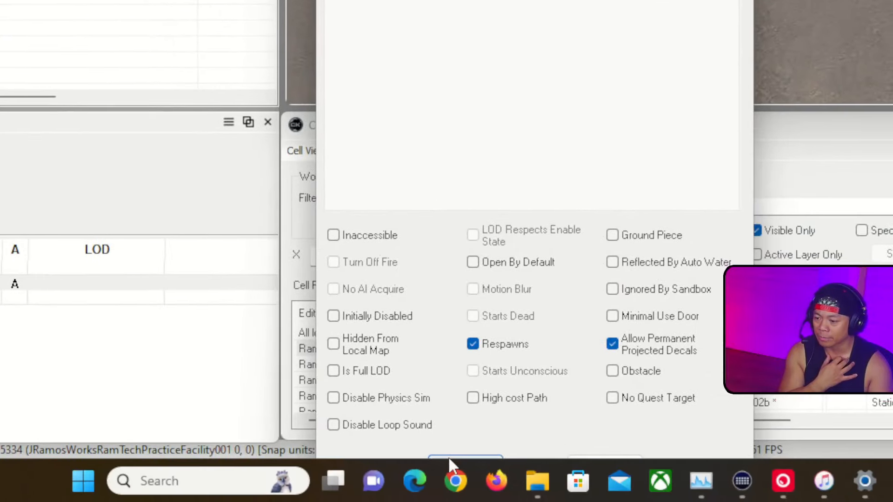
{"action": "left_click", "coordinate": [448, 458]}
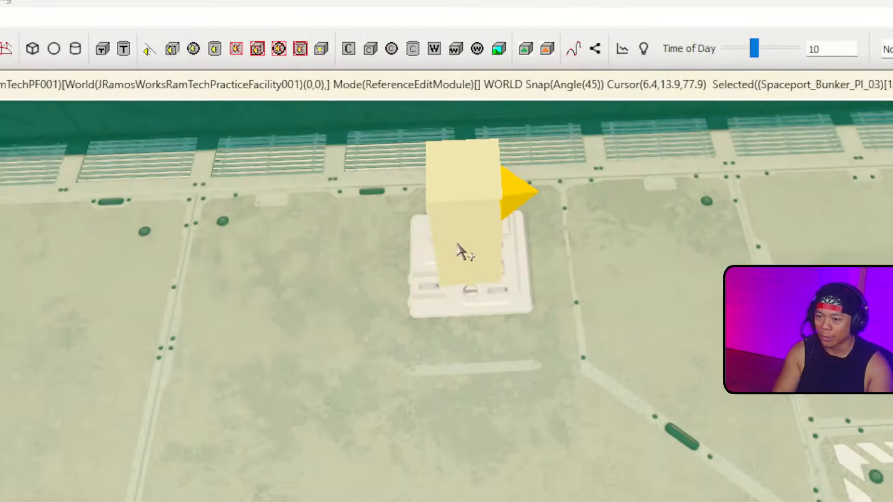
Move the yellow door marker off the hatch onto the floor in front and turn its arrow away from the hatch
{"action": "left_click", "coordinate": [537, 170]}
{"action": "left_click_drag", "start_coordinate": [550, 159], "coordinate": [512, 321]}
{"action": "left_click_drag", "start_coordinate": [450, 417], "coordinate": [479, 401]}
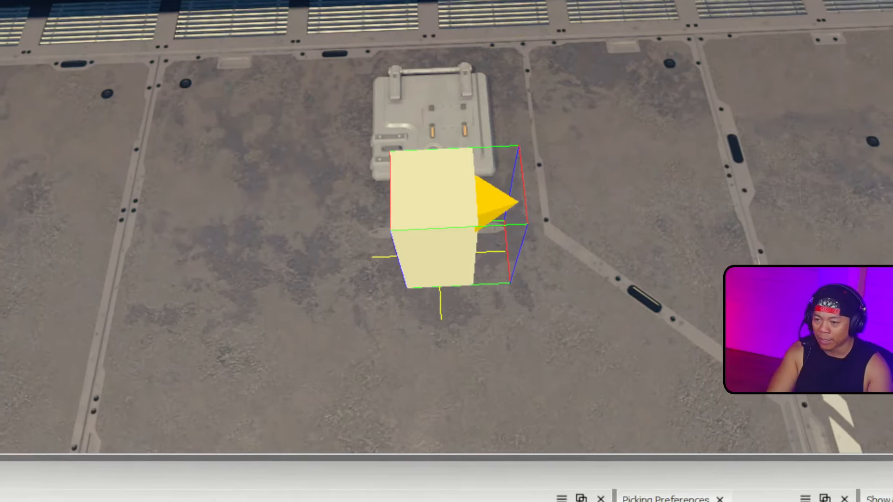
{"action": "right_click_drag", "start_coordinate": [437, 209], "coordinate": [521, 209]}
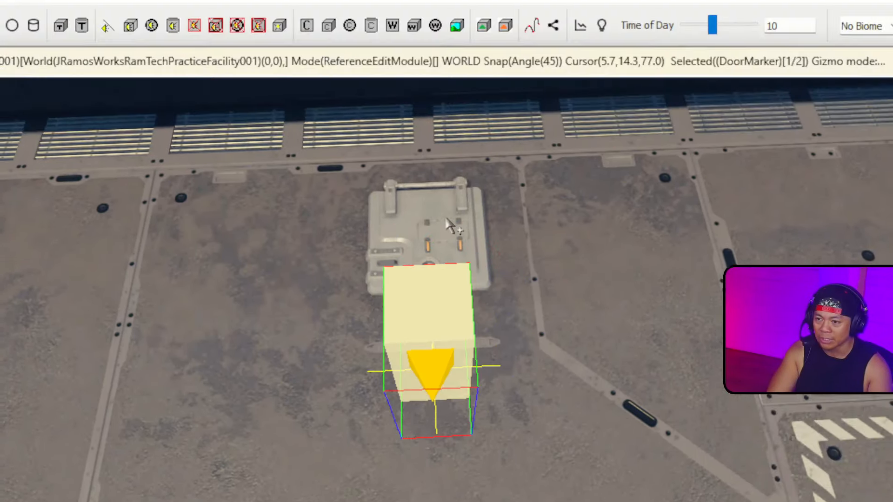
Reopen the hatch door's reference and assign the BE_BB01_CaptainMessage message as its Teleport Loc Name
{"action": "left_click", "coordinate": [433, 84]}
{"action": "right_click", "coordinate": [441, 84]}
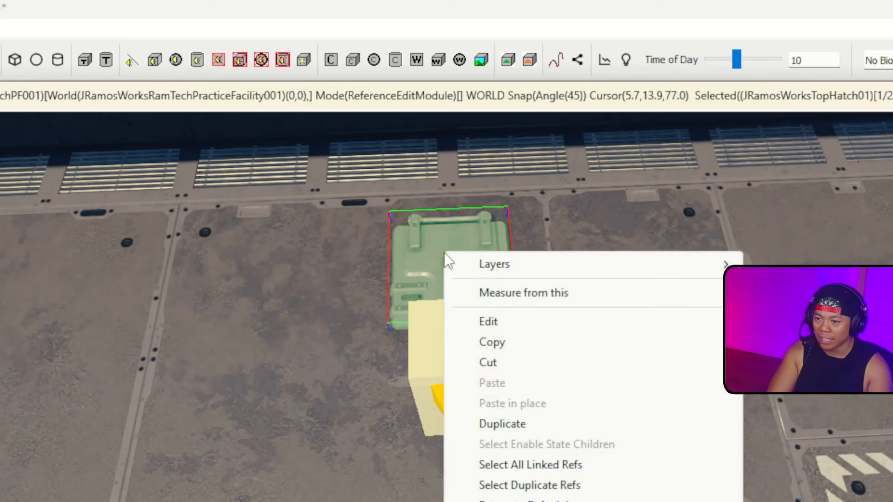
{"action": "left_click", "coordinate": [491, 320]}
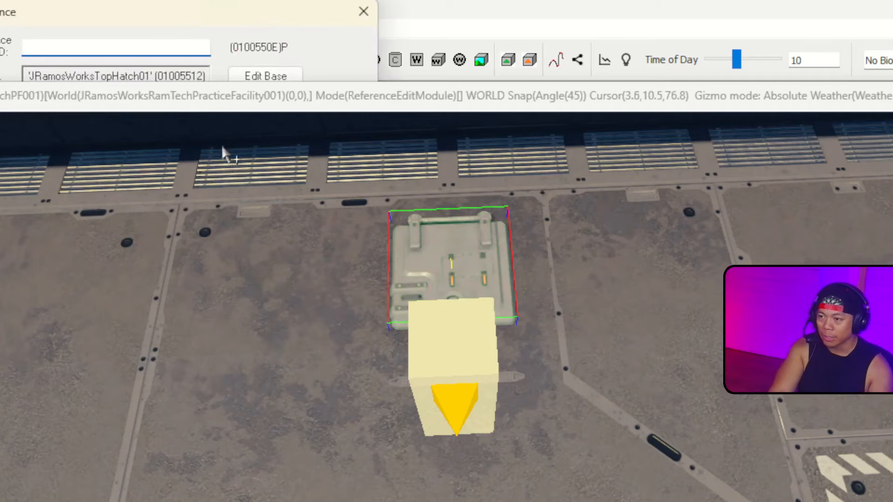
{"action": "left_click_drag", "start_coordinate": [206, 18], "coordinate": [423, 18]}
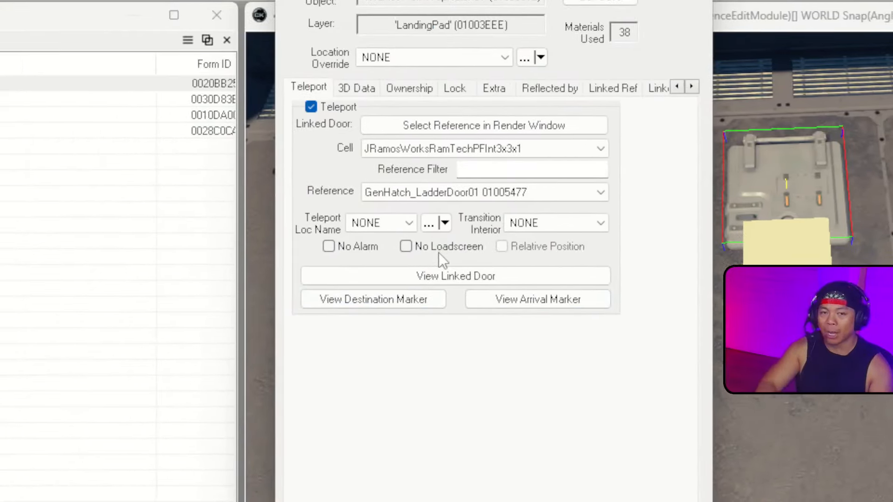
{"action": "left_click", "coordinate": [414, 225]}
{"action": "left_click", "coordinate": [430, 336]}
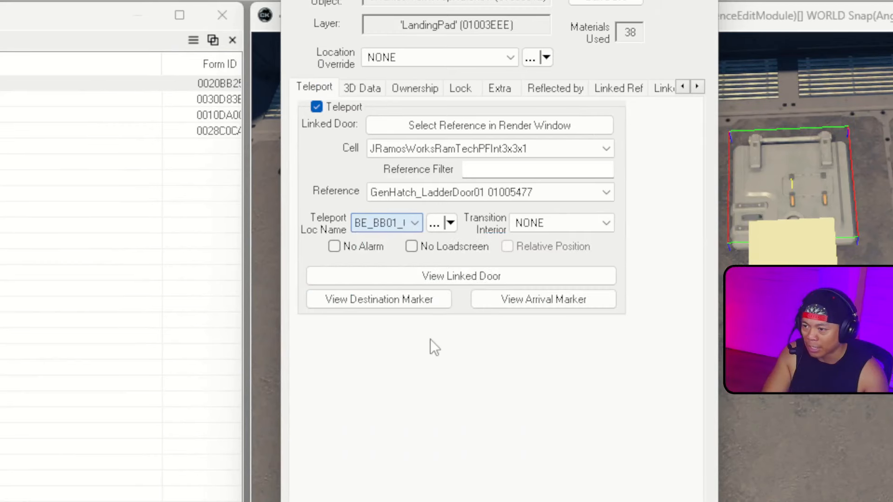
Create a new message form from BE_BB01_CaptainMessage with the ID JRamosWorksRamTechPFIntMSG and save the hatch reference
{"action": "left_click", "coordinate": [434, 224]}
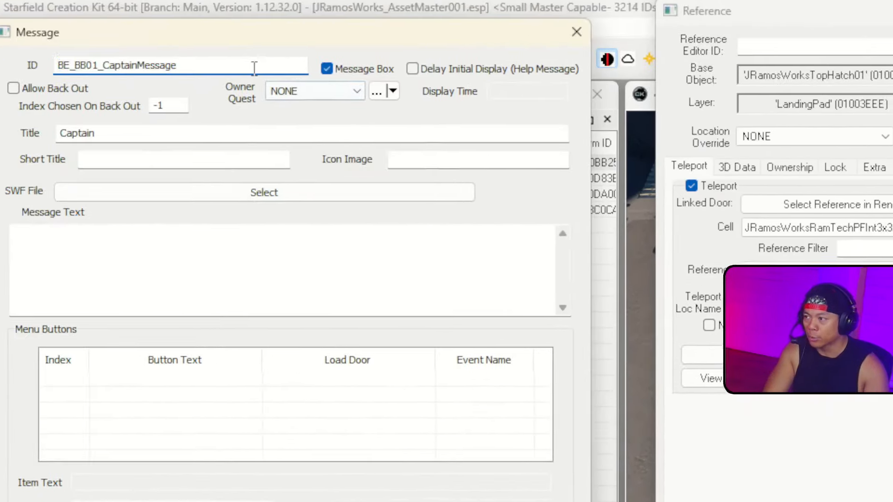
{"action": "double_click", "coordinate": [271, 71]}
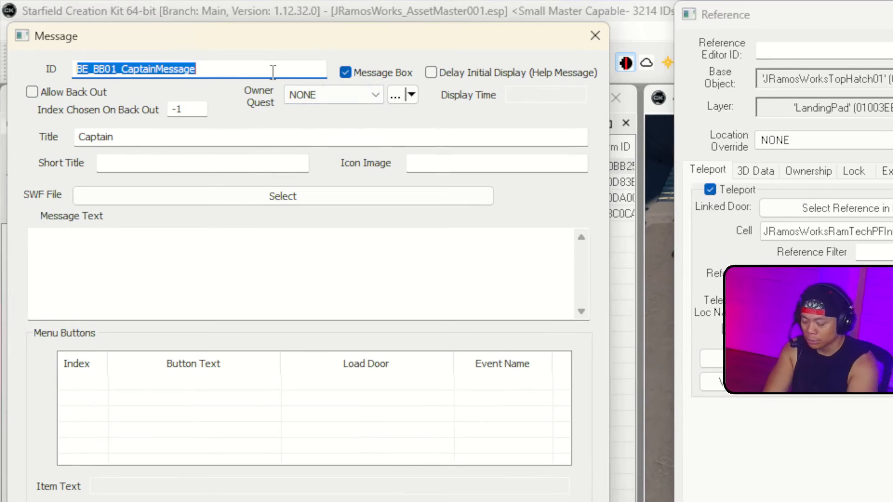
{"action": "type", "text": "JRamosWorksRamTechPFIntMSG"}
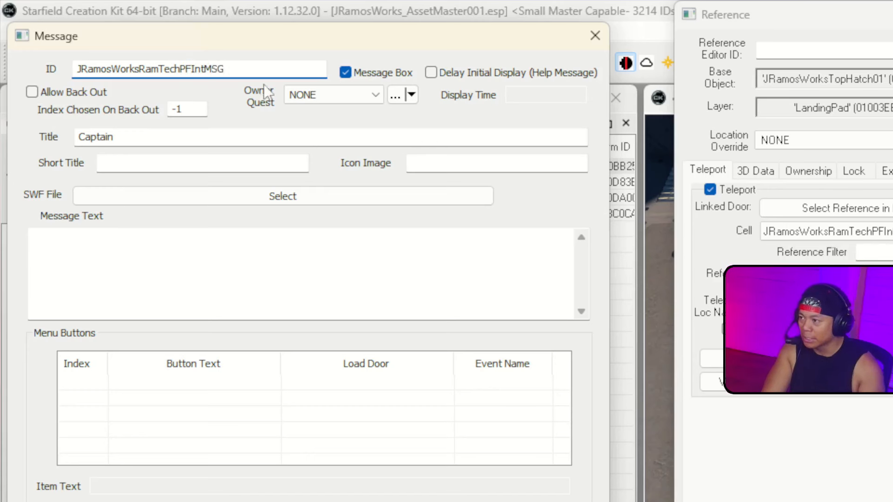
{"action": "key", "text": "ctrl+a"}
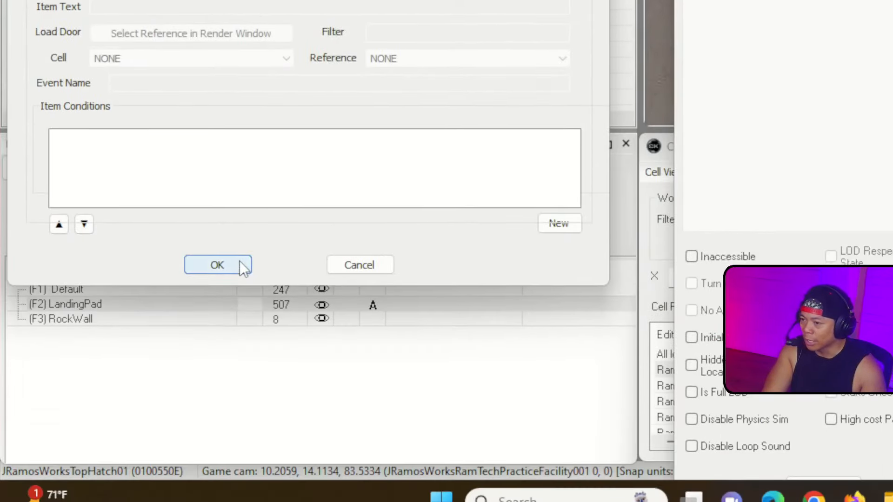
{"action": "left_click", "coordinate": [218, 260]}
{"action": "left_click", "coordinate": [890, 87]}
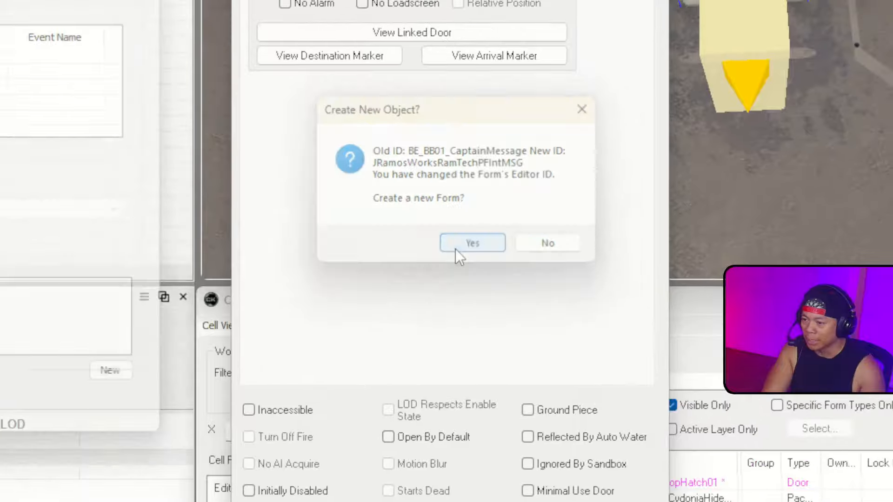
{"action": "left_click", "coordinate": [439, 229]}
{"action": "left_click", "coordinate": [439, 230]}
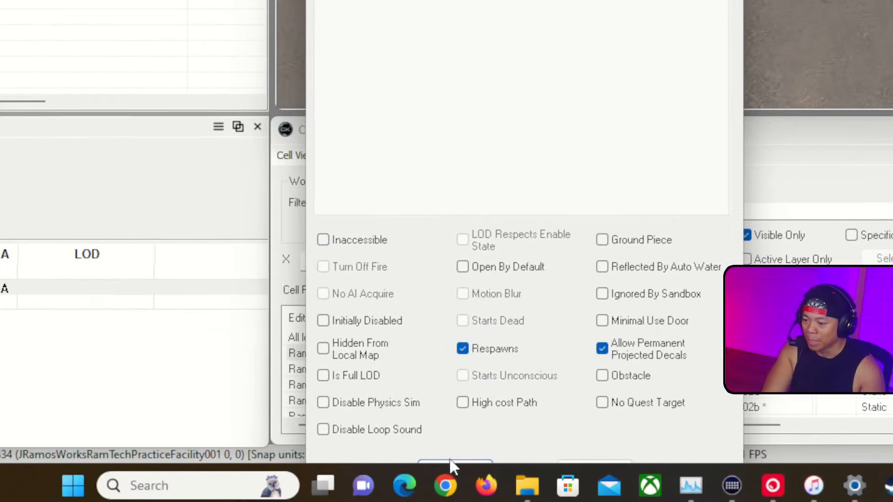
{"action": "left_click", "coordinate": [450, 463]}
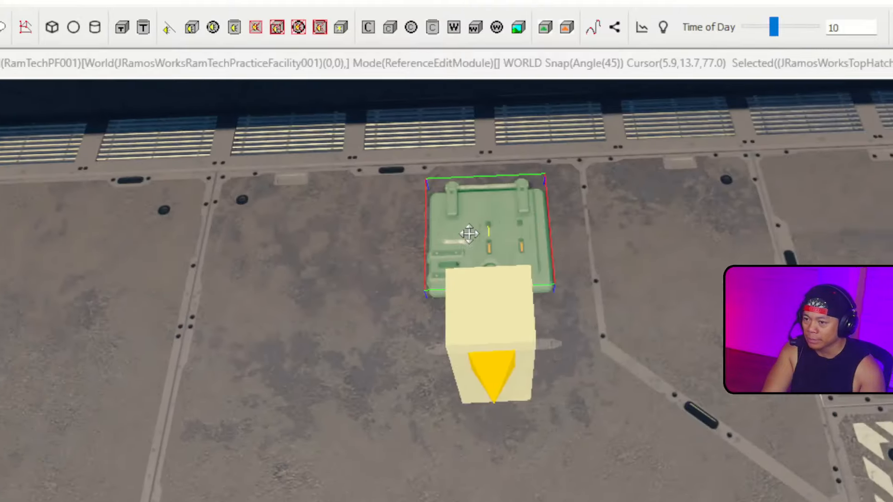
Reopen the hatch door's reference and set its Teleport Loc Name to JRamosWorksRamTechPFIntMSG
{"action": "right_click", "coordinate": [475, 244]}
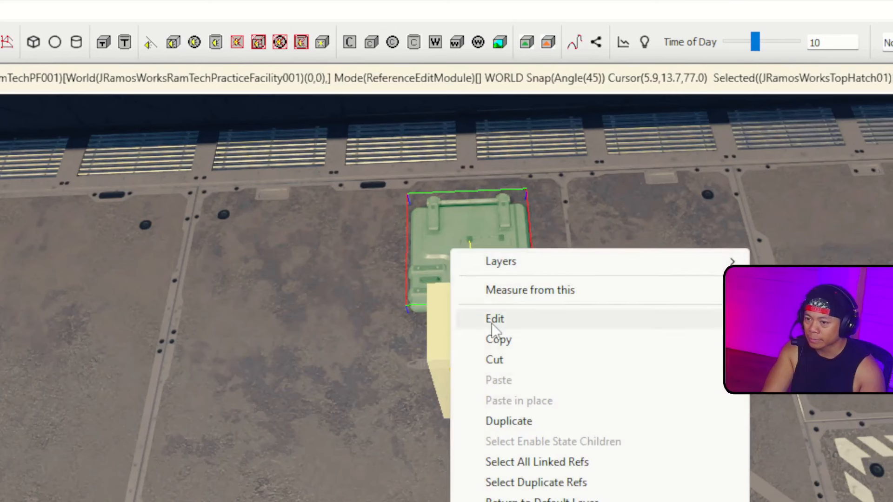
{"action": "left_click", "coordinate": [512, 306]}
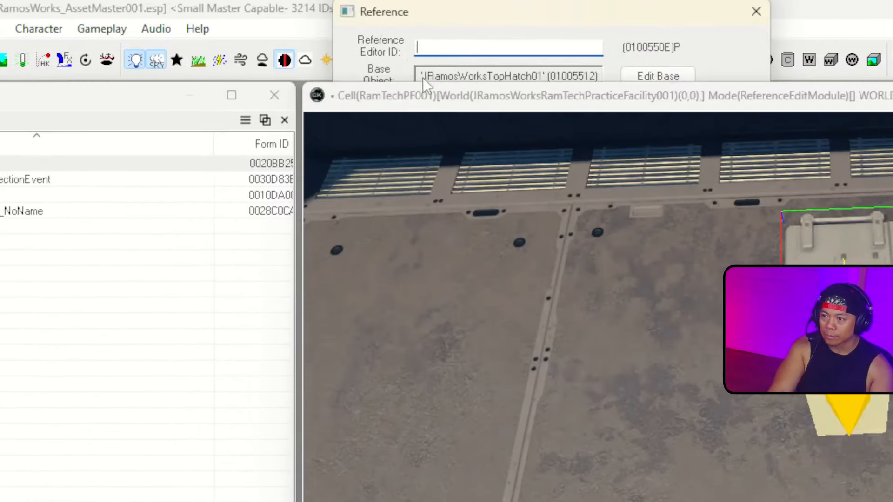
{"action": "left_click_drag", "start_coordinate": [387, 13], "coordinate": [72, 355]}
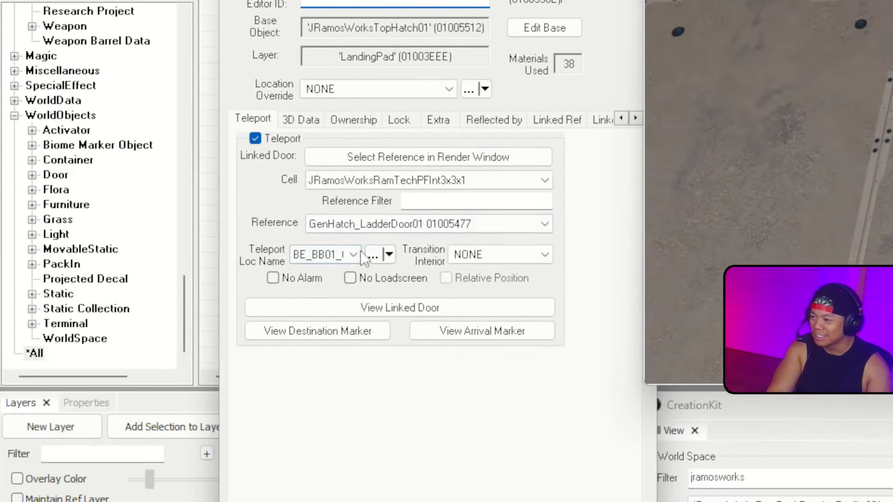
{"action": "left_click", "coordinate": [355, 254]}
{"action": "key", "text": "j"}
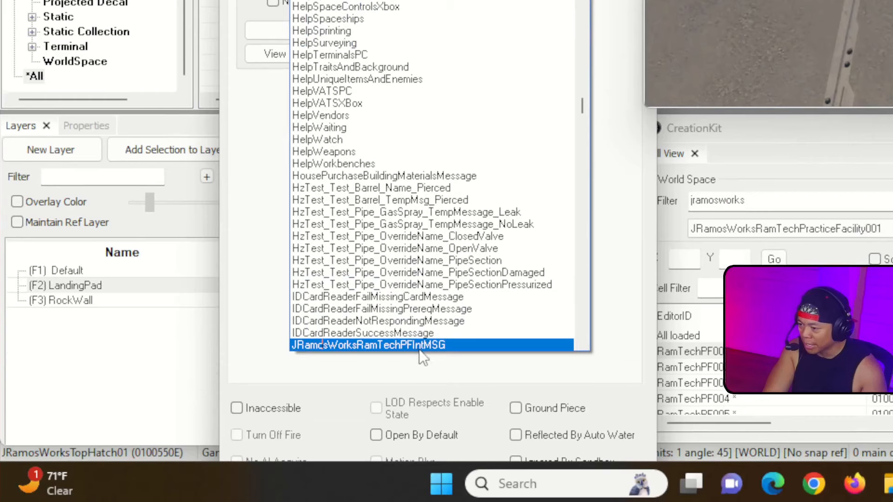
{"action": "left_click", "coordinate": [425, 346]}
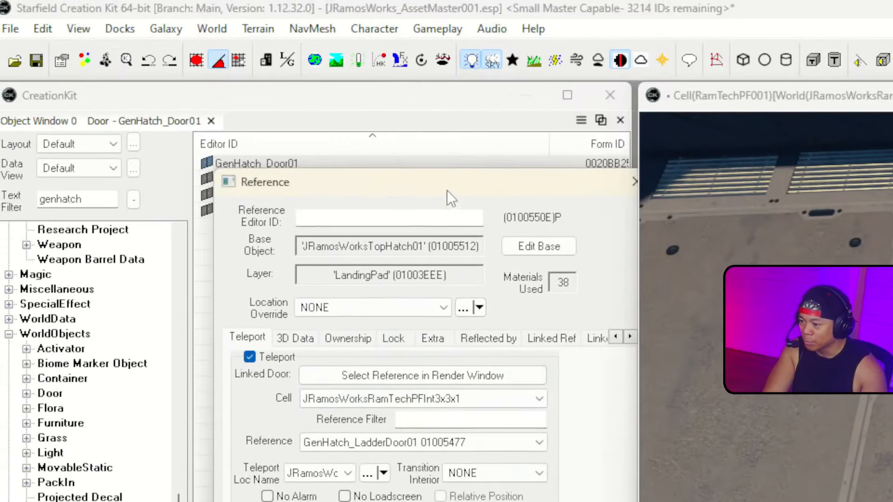
Save the hatch door's reference with its new teleport location name
{"action": "left_click_drag", "start_coordinate": [448, 190], "coordinate": [450, 1]}
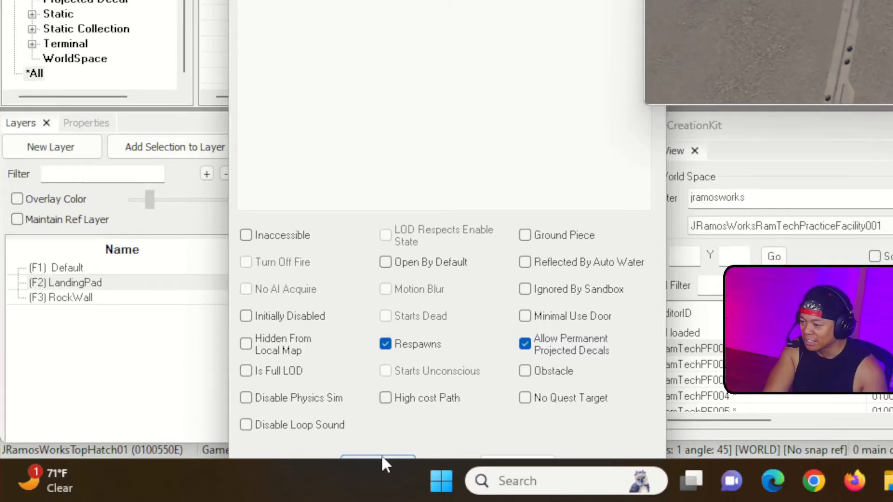
{"action": "left_click", "coordinate": [383, 458]}
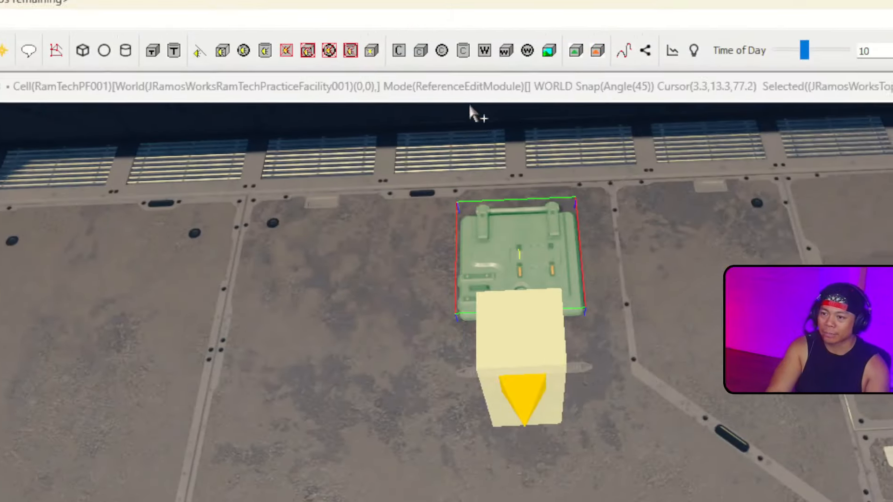
Examine the exterior landing pad around the hatch, ramps and railings from several angles
{"action": "left_click", "coordinate": [517, 293]}
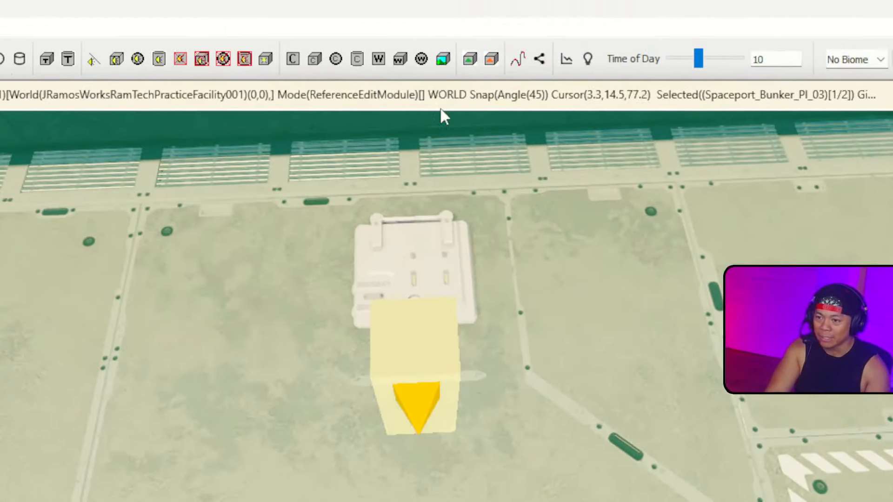
{"action": "right_click_drag", "start_coordinate": [458, 214], "coordinate": [651, 353]}
{"action": "left_click", "coordinate": [533, 271]}
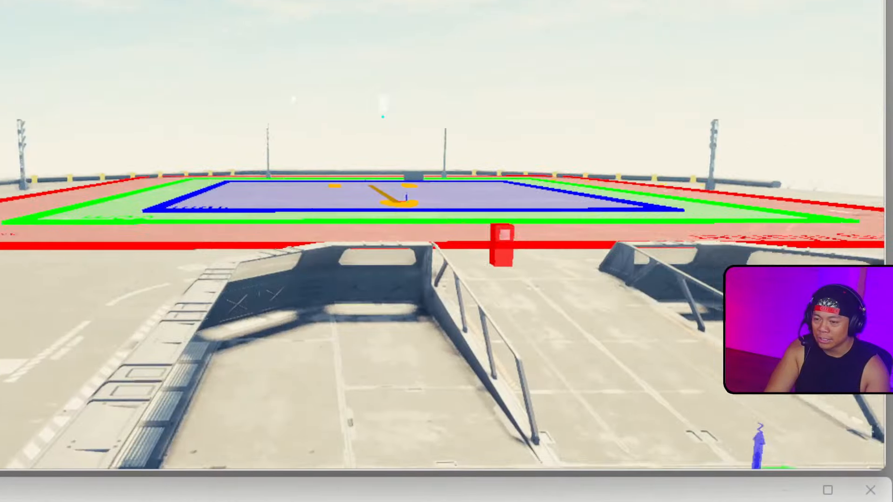
{"action": "right_click_drag", "start_coordinate": [419, 214], "coordinate": [525, 233]}
{"action": "key", "text": "d"}
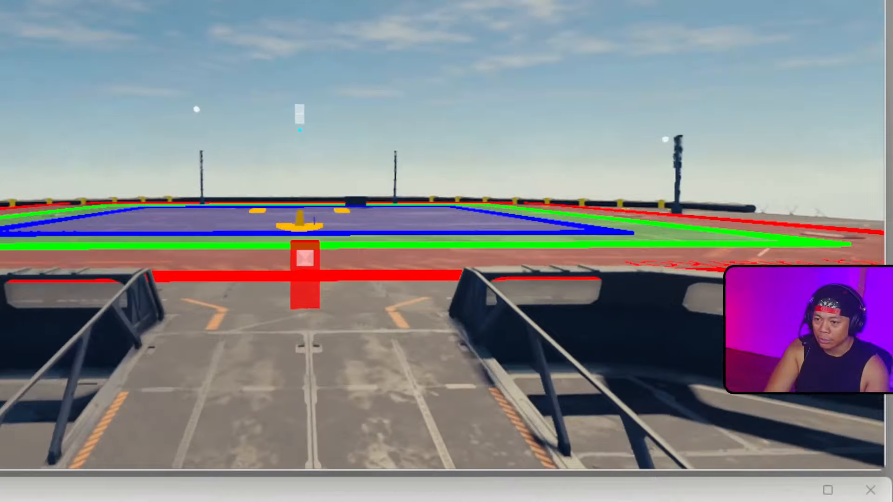
{"action": "key", "text": "w"}
{"action": "right_click_drag", "start_coordinate": [576, 279], "coordinate": [559, 200]}
{"action": "key", "text": "s"}
{"action": "key", "text": "a"}
{"action": "key", "text": "w"}
{"action": "key", "text": "d"}
{"action": "key", "text": "w"}
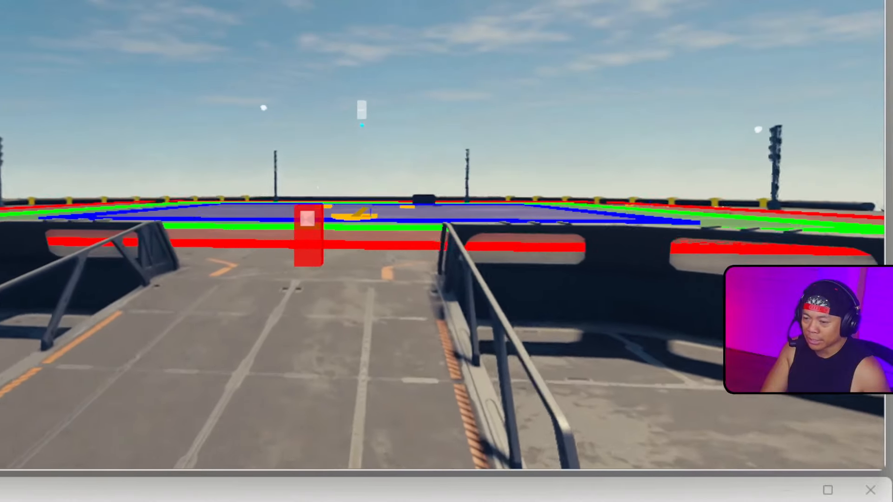
Switch the exterior cell's render view to navmesh editing
{"action": "key", "text": "w"}
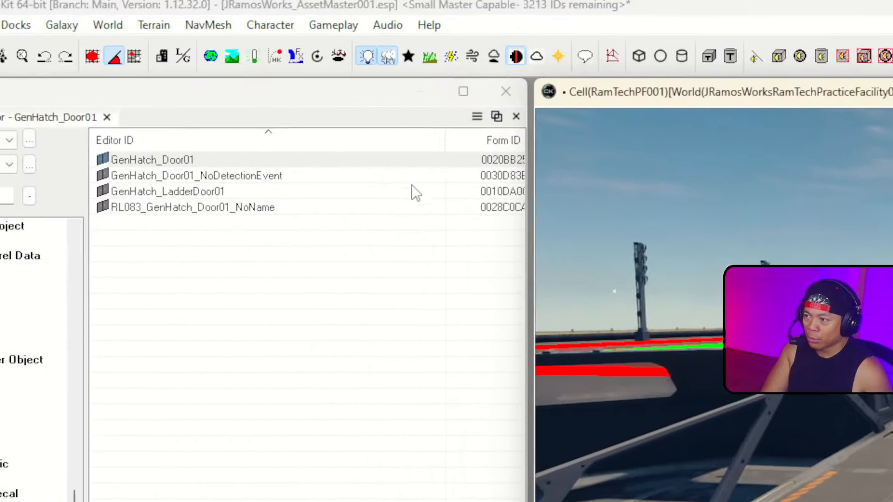
{"action": "left_click", "coordinate": [613, 56]}
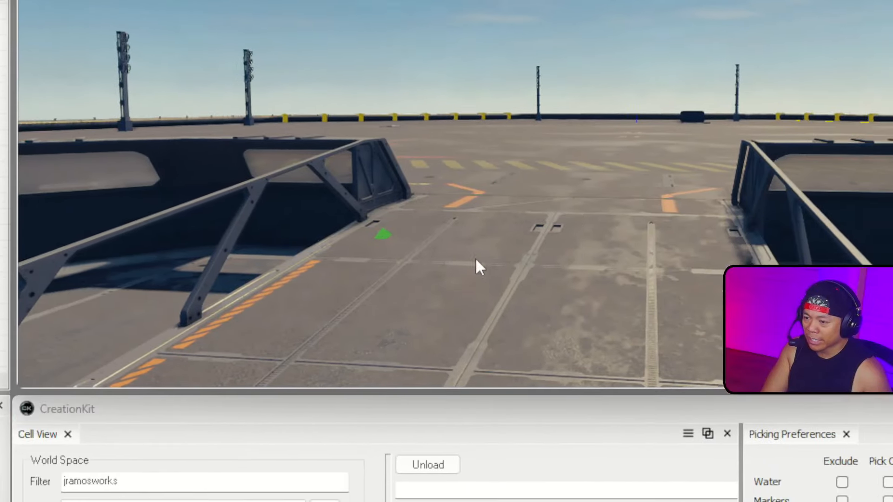
{"action": "right_click", "coordinate": [517, 251], "text": "ctrl"}
{"action": "right_click", "coordinate": [408, 295], "text": "ctrl"}
{"action": "middle_click_drag", "start_coordinate": [408, 295], "coordinate": [395, 258], "text": "shift"}
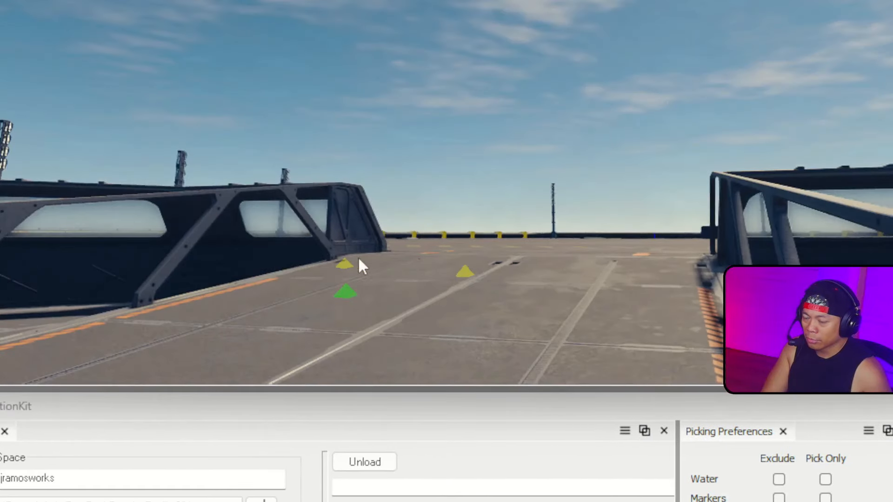
{"action": "key", "text": "ctrl+z"}
{"action": "key", "text": "ctrl+z"}
{"action": "key", "text": "ctrl+z"}
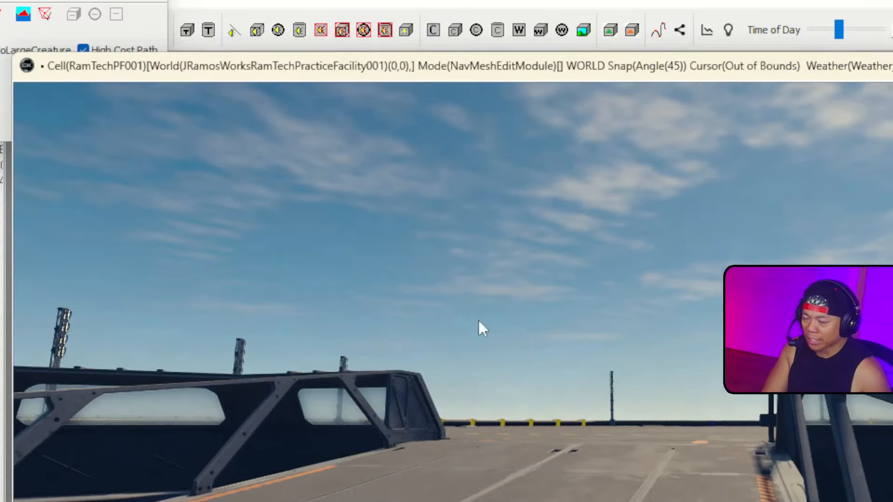
Place three navmesh vertices on the sunken pad floor: one at each end of the angled wall and one in front of the hatch
{"action": "middle_click_drag", "start_coordinate": [478, 320], "coordinate": [223, 335], "text": "shift"}
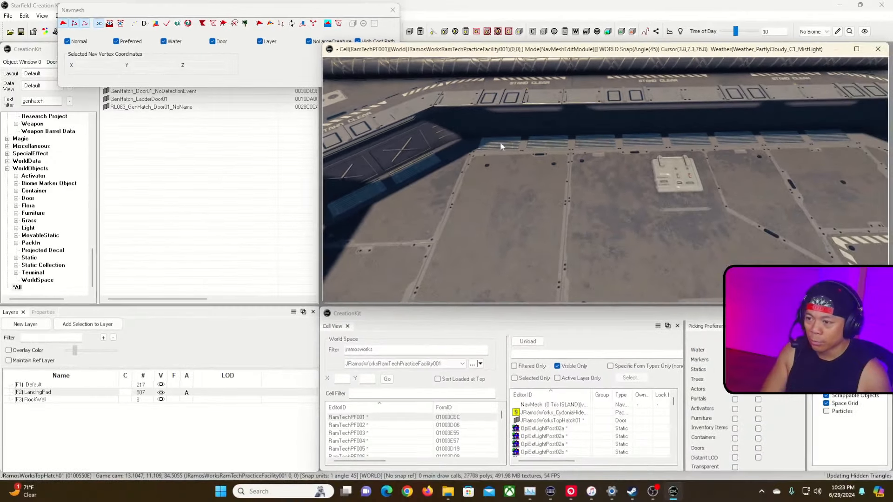
{"action": "right_click", "coordinate": [484, 138], "text": "ctrl"}
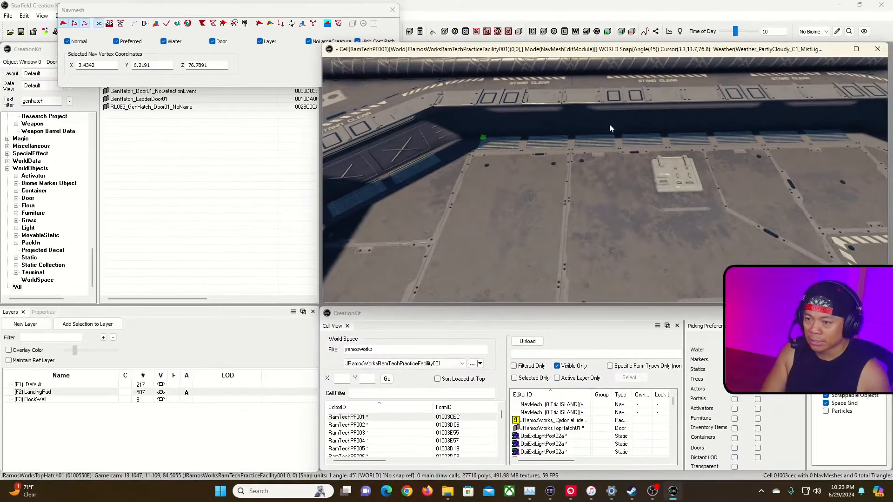
{"action": "key", "text": "a"}
{"action": "key", "text": "s"}
{"action": "right_click_drag", "start_coordinate": [610, 125], "coordinate": [593, 149]}
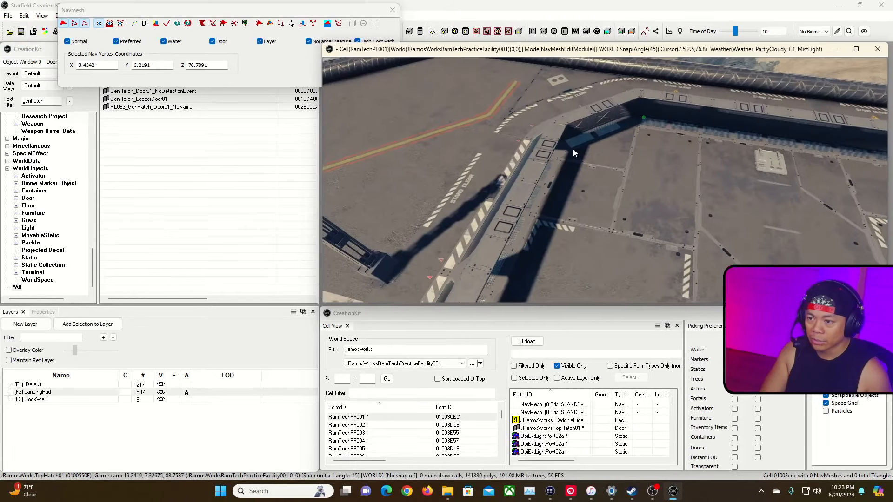
{"action": "right_click", "coordinate": [573, 149], "text": "ctrl"}
{"action": "middle_click_drag", "start_coordinate": [573, 149], "coordinate": [564, 141], "text": "shift"}
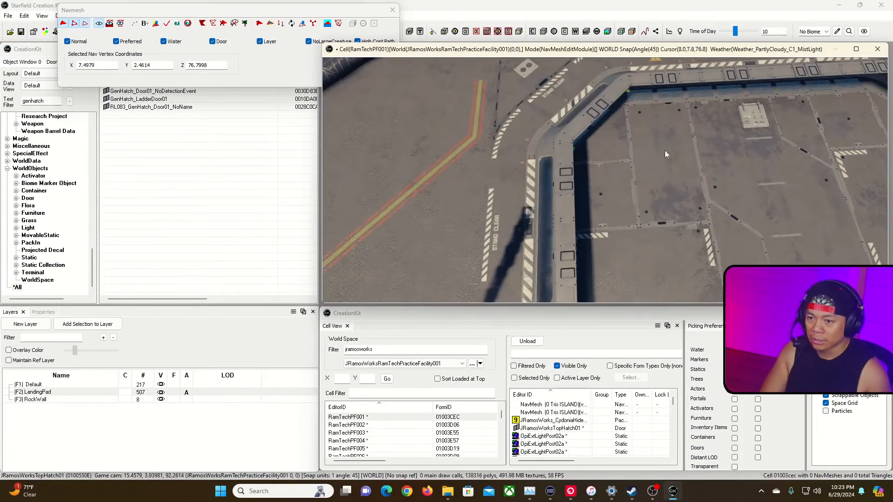
{"action": "right_click", "coordinate": [763, 140], "text": "ctrl"}
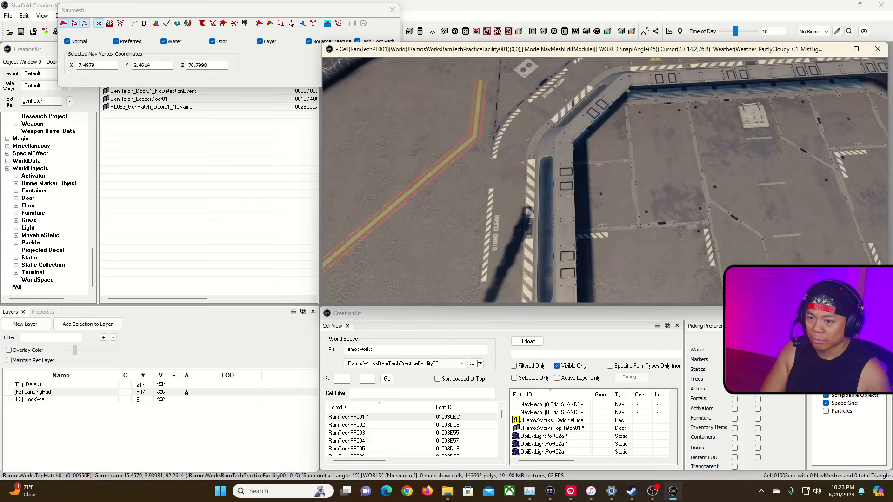
Select the two angled-wall vertices together with the one in front of the hatch and create a navmesh triangle from them
{"action": "middle_click_drag", "start_coordinate": [720, 155], "coordinate": [712, 136], "text": "shift"}
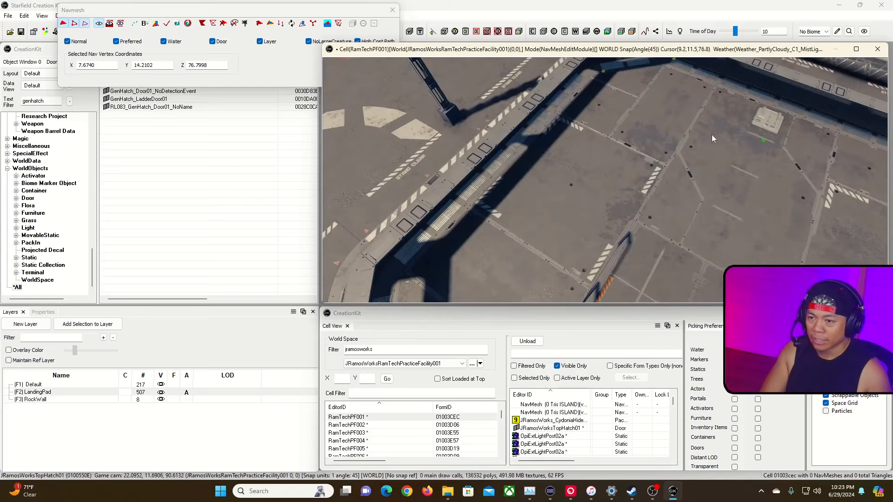
{"action": "middle_click_drag", "start_coordinate": [712, 105], "coordinate": [674, 97], "text": "shift"}
{"action": "left_click", "coordinate": [677, 96], "text": "ctrl"}
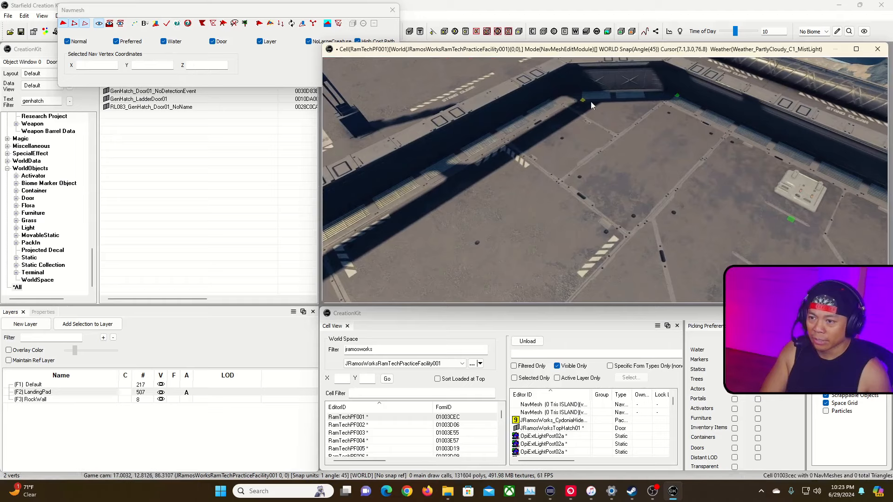
{"action": "left_click", "coordinate": [583, 100], "text": "ctrl"}
{"action": "key", "text": "a"}
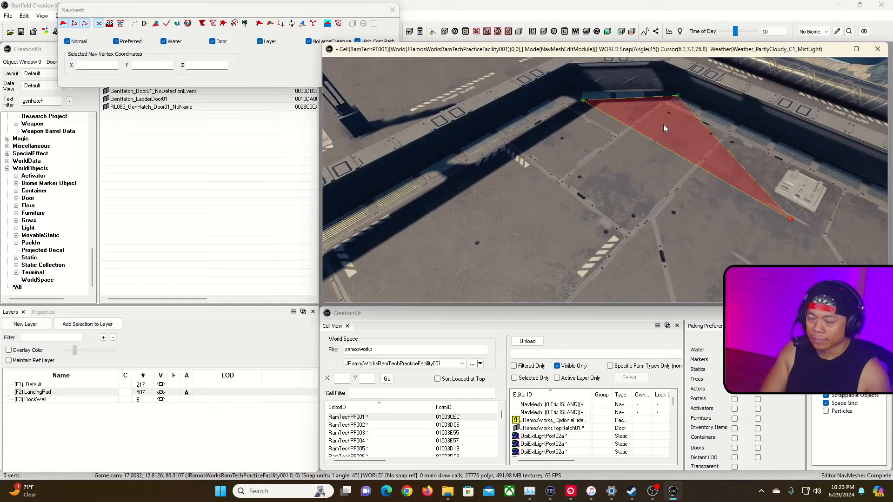
Add a vertex at the wall behind the hatch and join it to the wall corner and front-of-hatch vertices as a second triangle
{"action": "key", "text": "grave"}
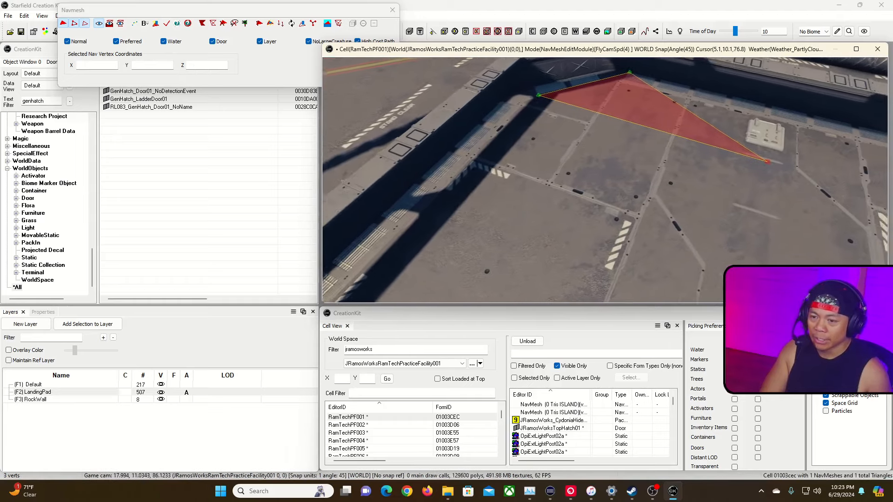
{"action": "key", "text": "grave"}
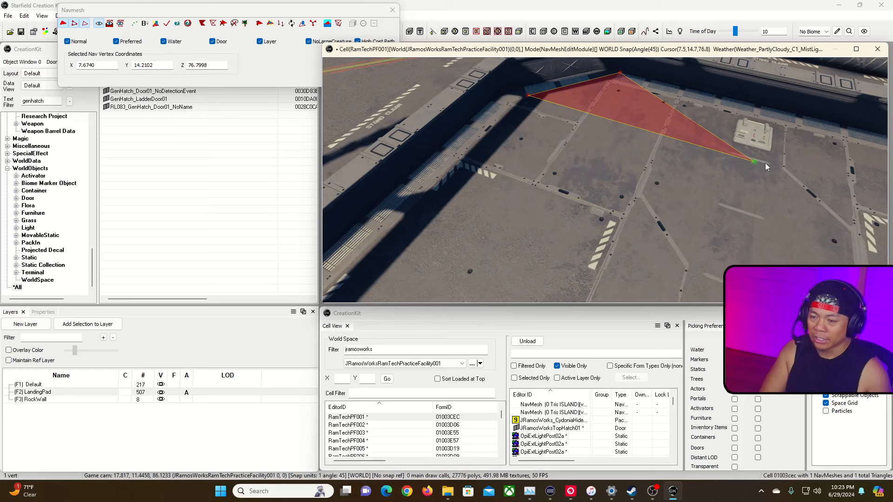
{"action": "left_click", "coordinate": [754, 162]}
{"action": "right_click", "coordinate": [763, 110], "text": "ctrl"}
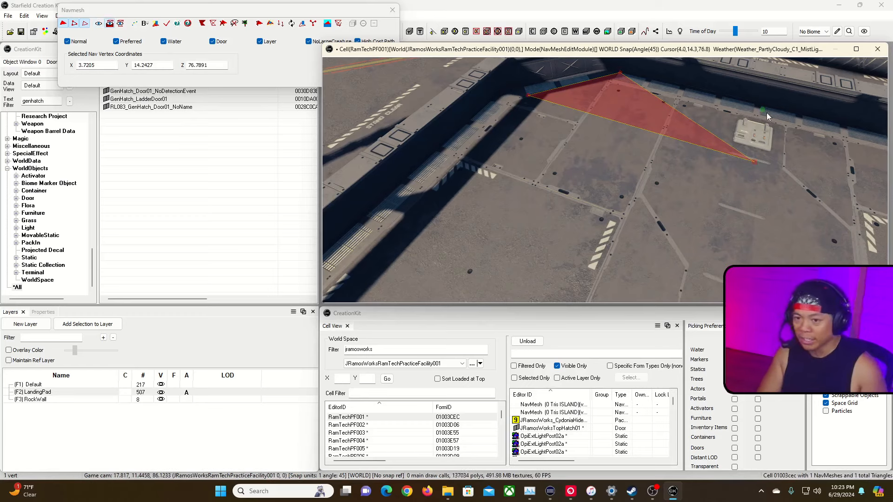
{"action": "left_click", "coordinate": [620, 73], "text": "ctrl"}
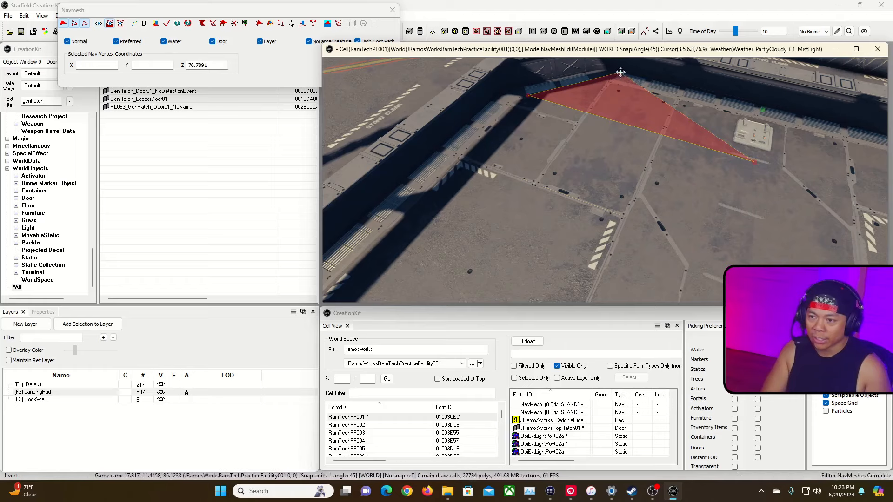
{"action": "left_click", "coordinate": [755, 163], "text": "ctrl"}
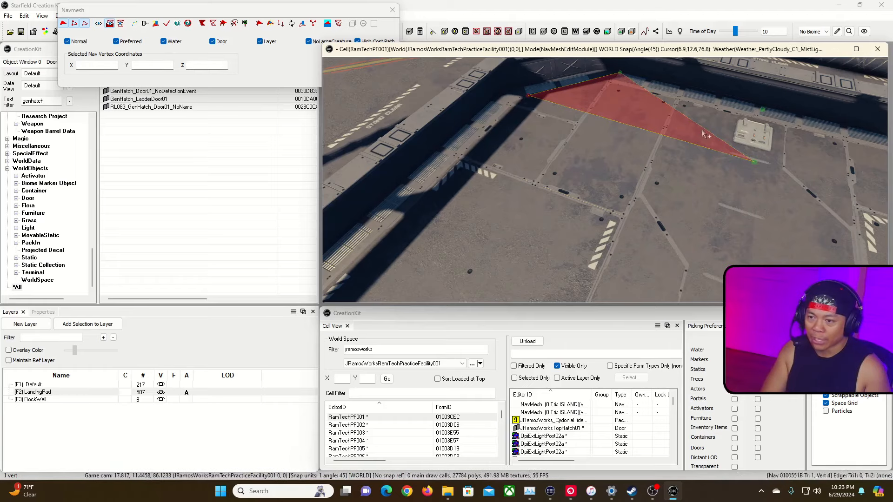
{"action": "key", "text": "ctrl+a"}
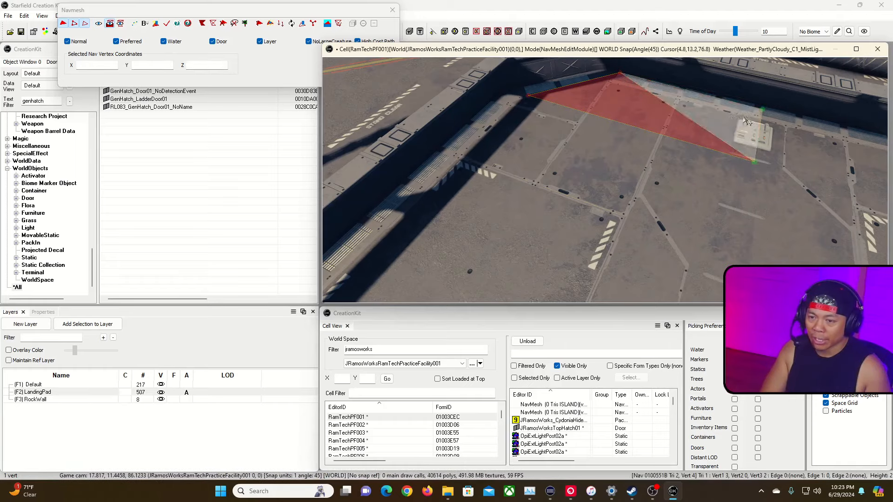
Extend the navmesh past the hatch with two connected vertices, one at each end of the far angled wall
{"action": "mouse_move", "coordinate": [786, 110]}
{"action": "right_mouse_down"}
{"action": "mouse_move", "coordinate": [628, 149]}
{"action": "mouse_move", "coordinate": [774, 117]}
{"action": "right_mouse_up"}
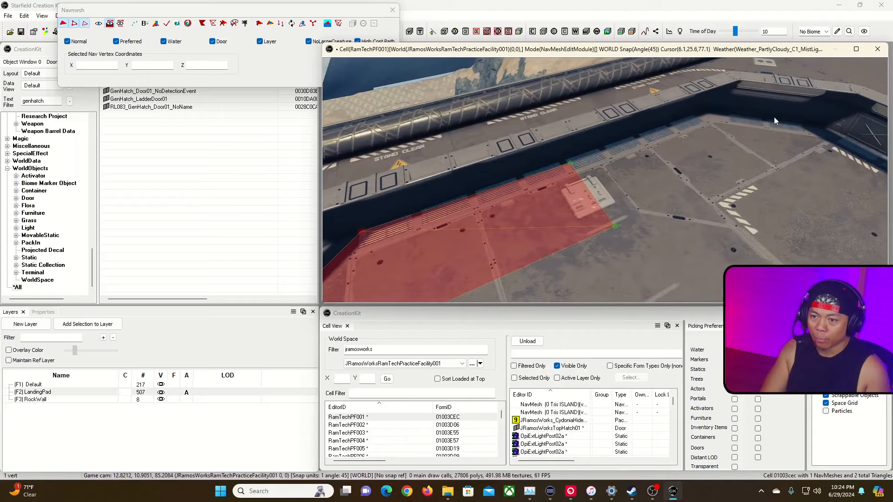
{"action": "right_click", "coordinate": [709, 113]}
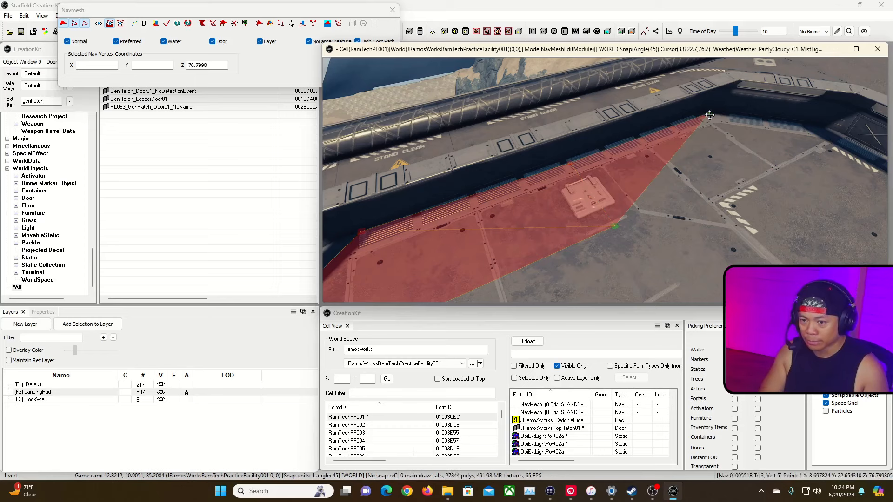
{"action": "right_click", "coordinate": [821, 136]}
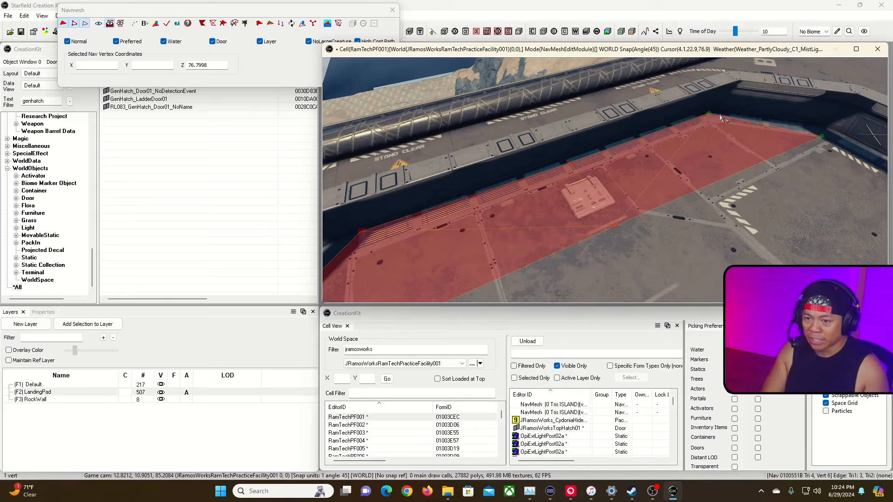
Extend the navmesh from the vertex at the angled wall's end along the adjoining straight wall to its far corner
{"action": "key", "text": "a"}
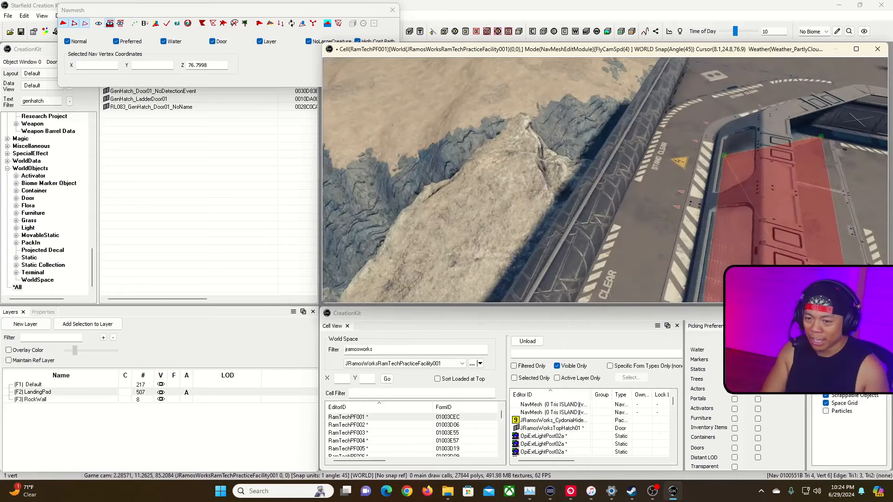
{"action": "key", "text": "d"}
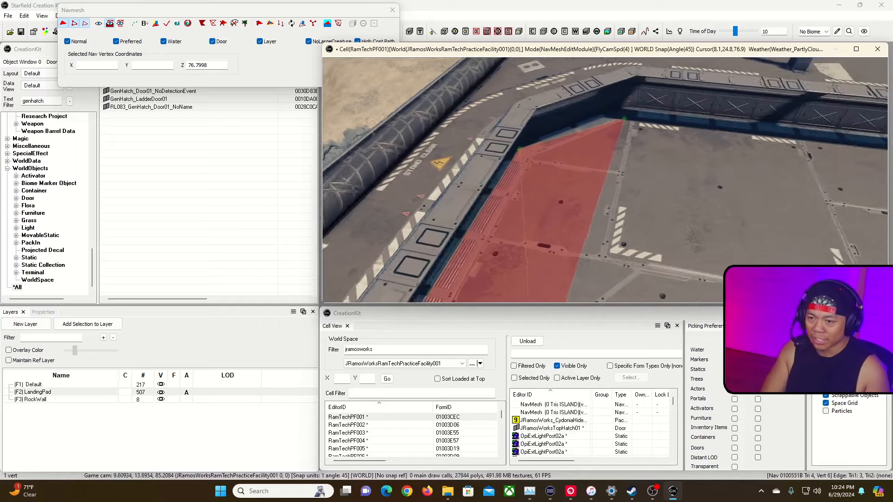
{"action": "key", "text": "d"}
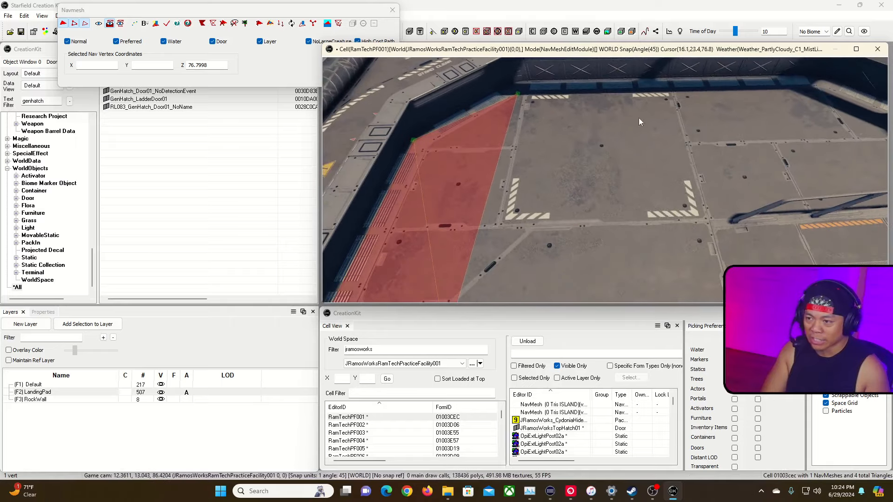
{"action": "right_click_drag", "start_coordinate": [538, 97], "coordinate": [684, 156]}
{"action": "key", "text": "s"}
{"action": "key", "text": "w"}
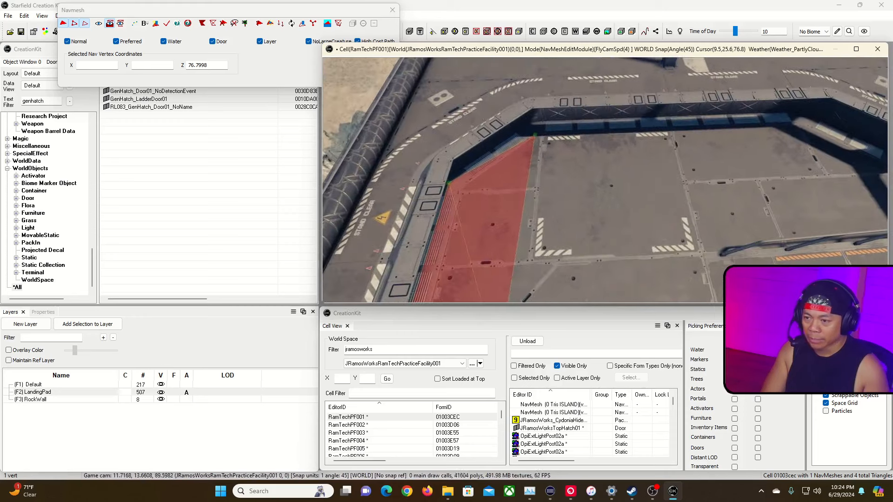
{"action": "left_click", "coordinate": [534, 136]}
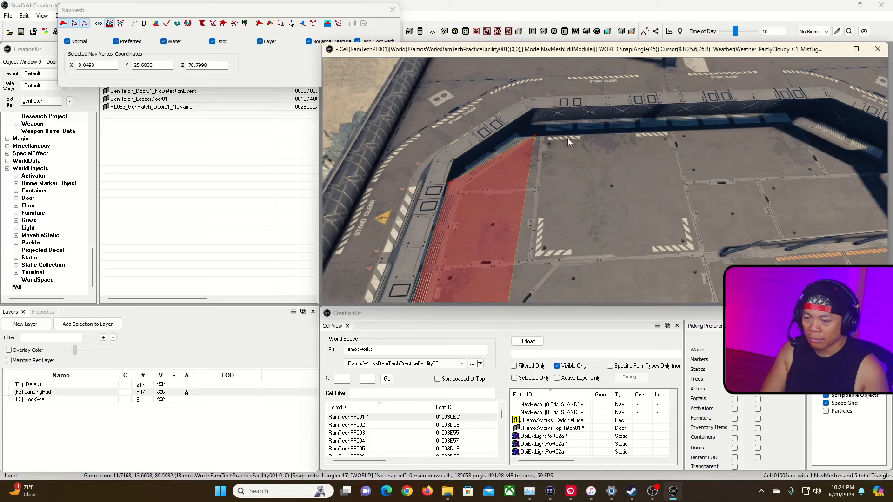
{"action": "middle_click_drag", "start_coordinate": [570, 137], "coordinate": [555, 138], "text": "shift"}
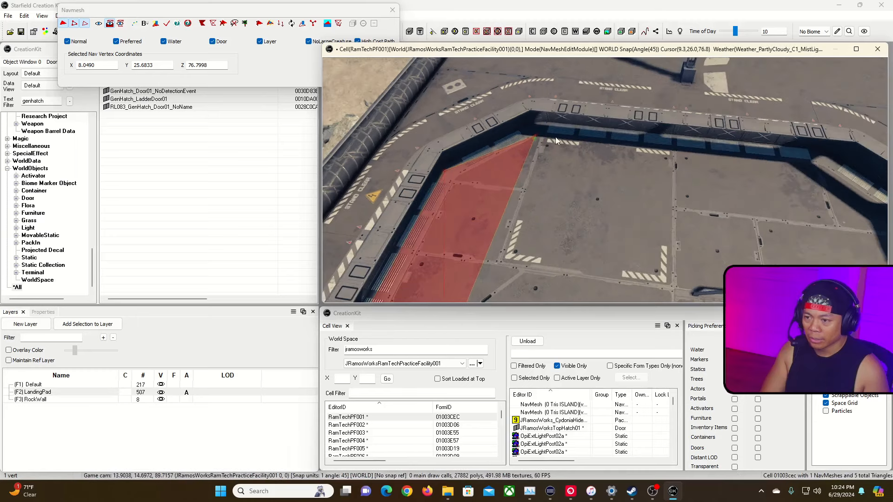
{"action": "left_click", "coordinate": [537, 135], "text": "ctrl"}
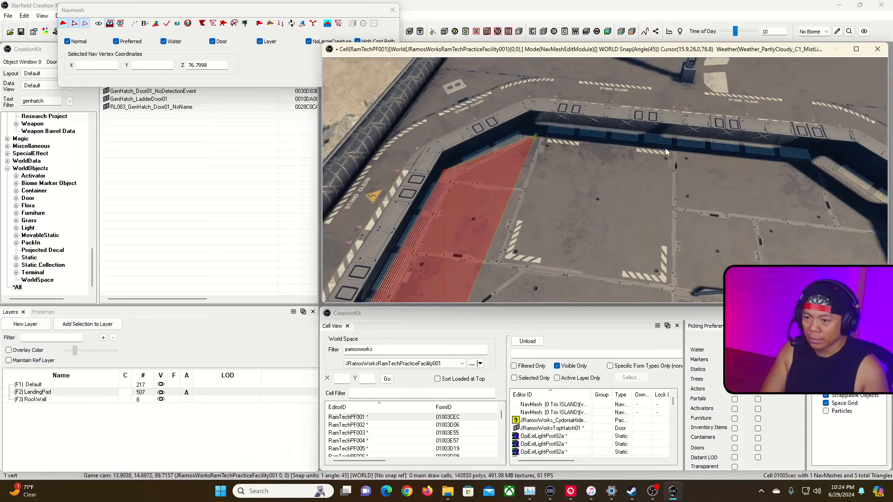
{"action": "left_click", "coordinate": [800, 164], "text": "ctrl"}
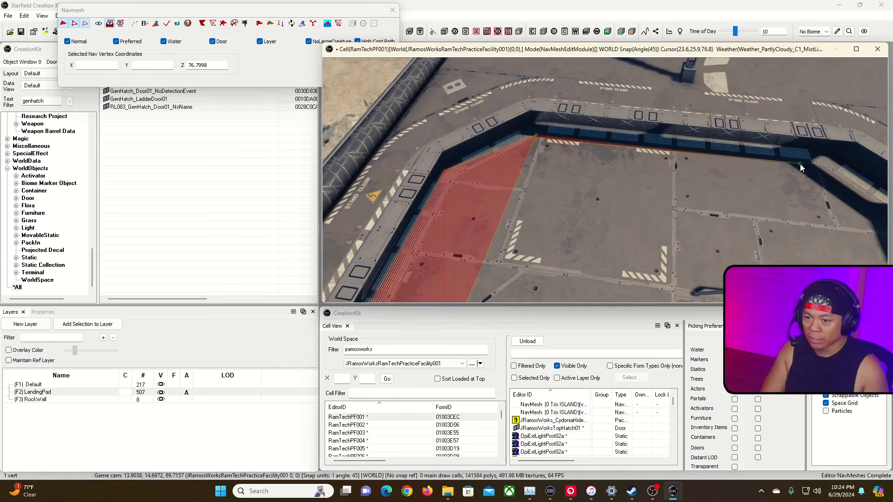
Create a navmesh triangle from the front-of-hatch vertex and the two vertices at the ends of the straight wall
{"action": "right_click", "coordinate": [479, 269]}
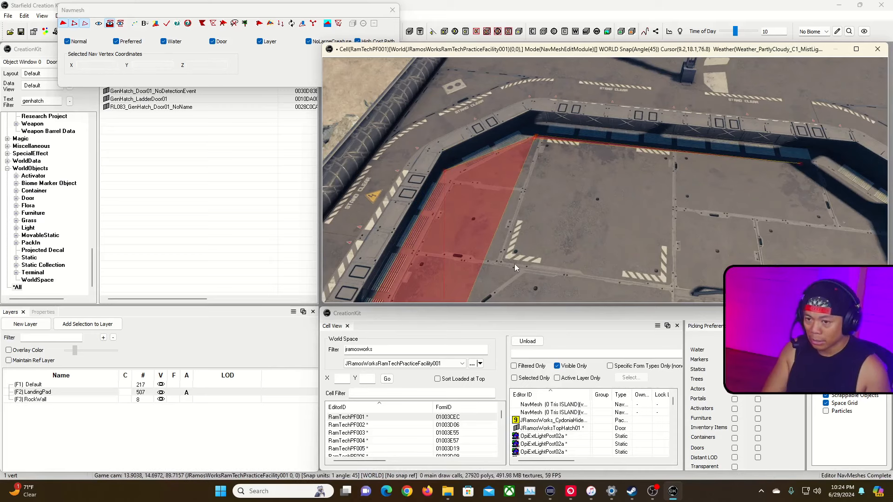
{"action": "scroll", "coordinate": [590, 242], "scroll_direction": "down", "scroll_amount": 3}
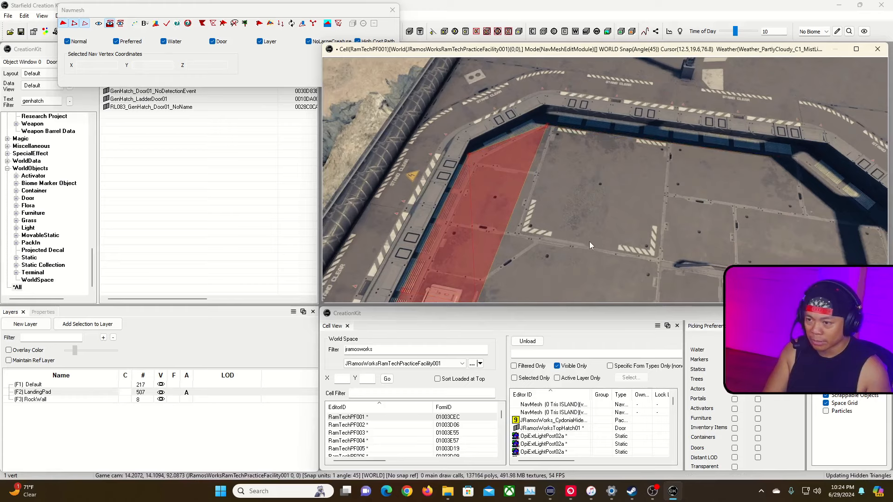
{"action": "scroll", "coordinate": [577, 251], "scroll_direction": "down", "scroll_amount": 2}
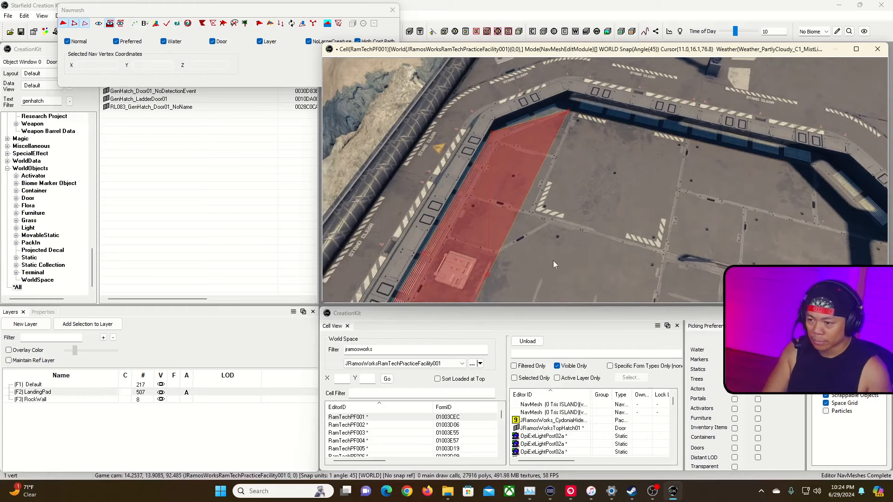
{"action": "left_click", "coordinate": [489, 275]}
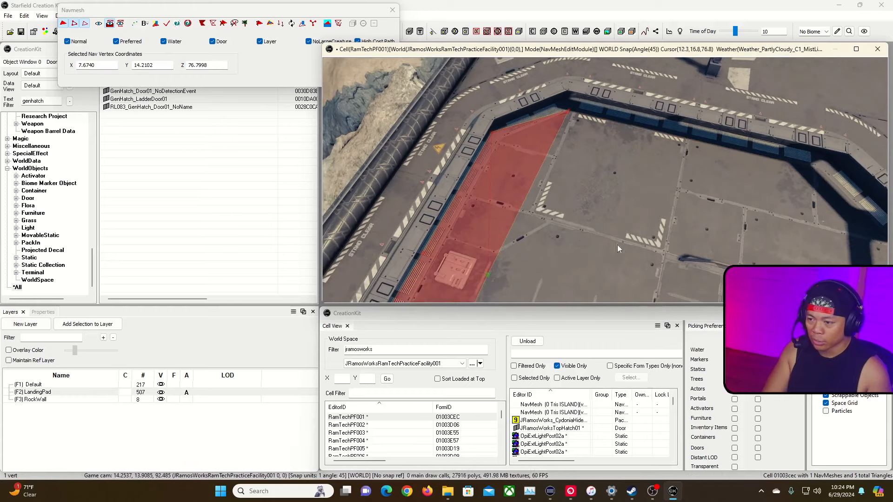
{"action": "left_click", "coordinate": [819, 168]}
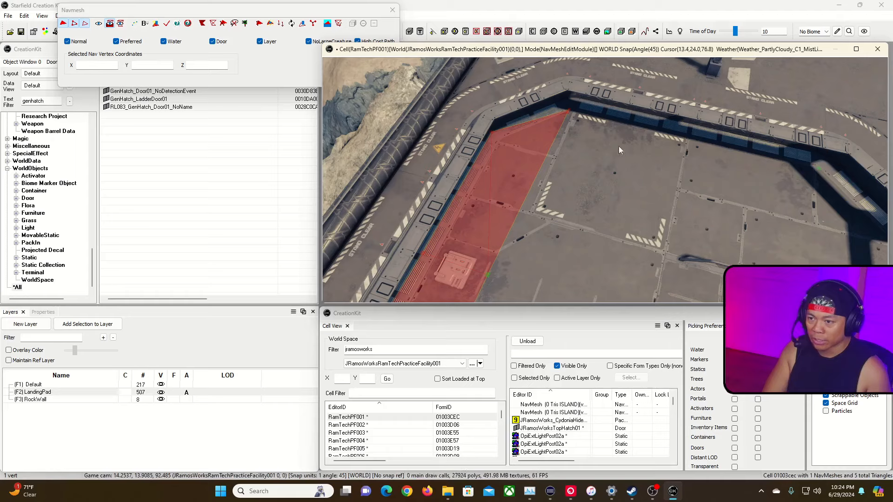
{"action": "left_click", "coordinate": [569, 111]}
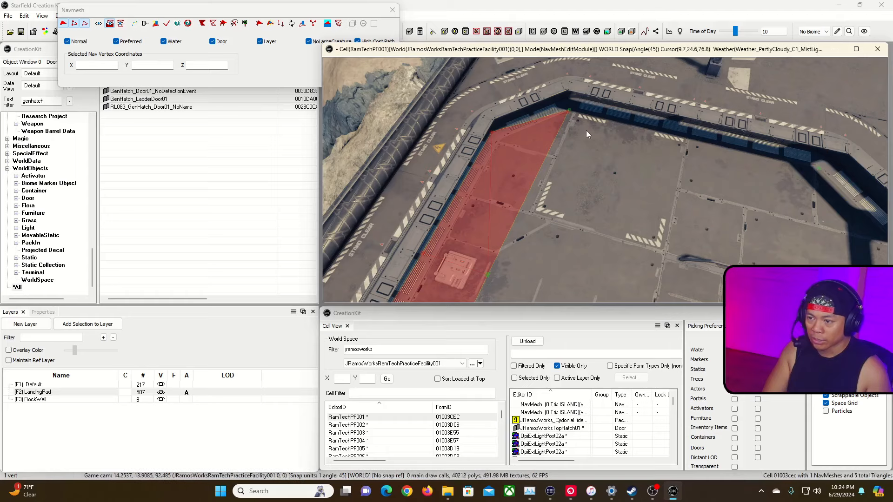
{"action": "key", "text": "a"}
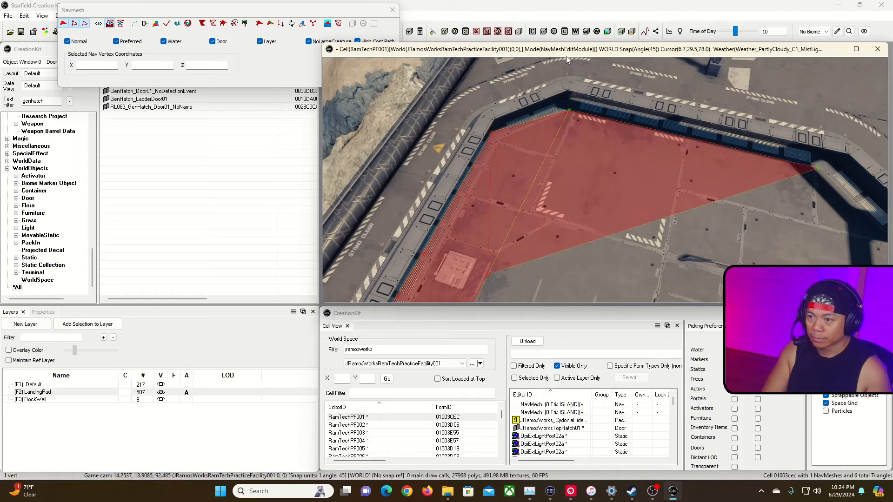
Delete the duplicate navmesh vertex at the corner where the angled wall meets the straight wall
{"action": "middle_click_drag", "start_coordinate": [576, 140], "coordinate": [502, 140]}
{"action": "key", "text": "w"}
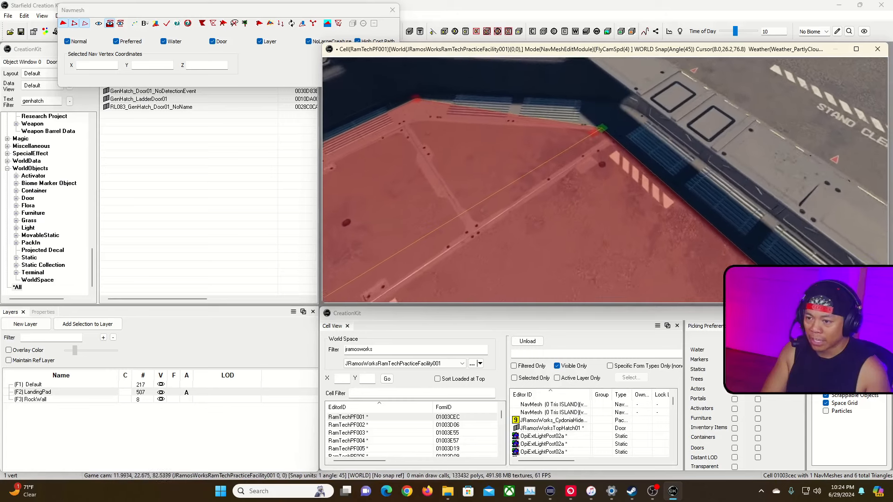
{"action": "left_click", "coordinate": [596, 130]}
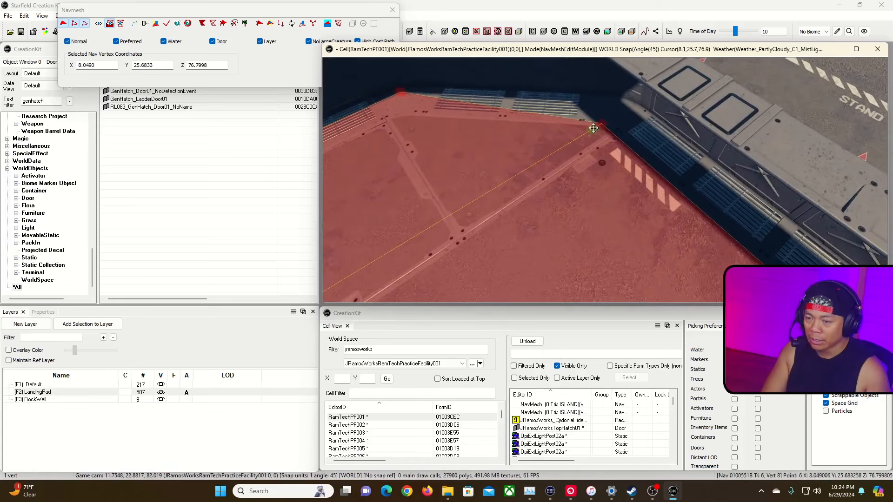
{"action": "key", "text": "Delete"}
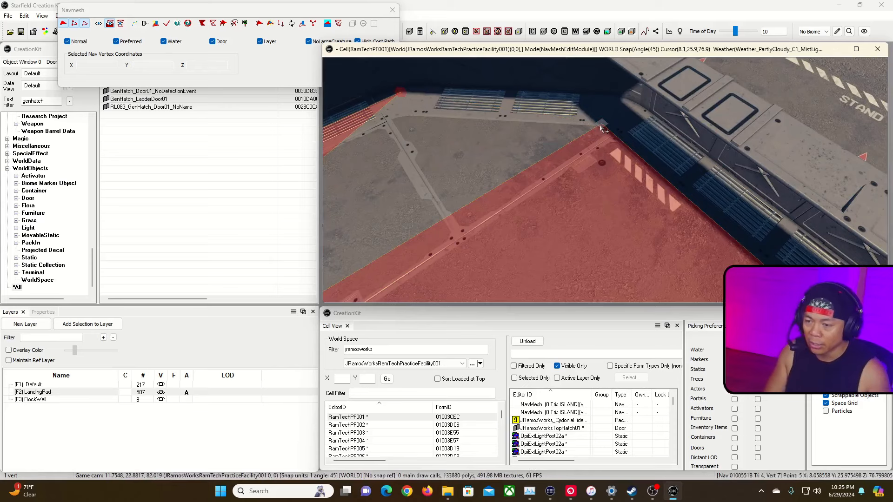
Rebuild the missing triangle from the two angled-wall vertices and the front-of-hatch vertex, then clear the selection
{"action": "left_click", "coordinate": [400, 92]}
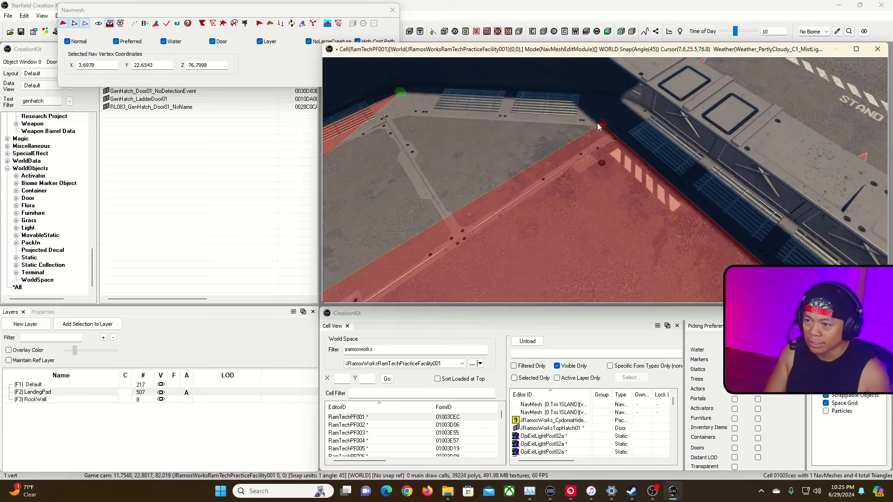
{"action": "left_click", "coordinate": [606, 125], "text": "ctrl"}
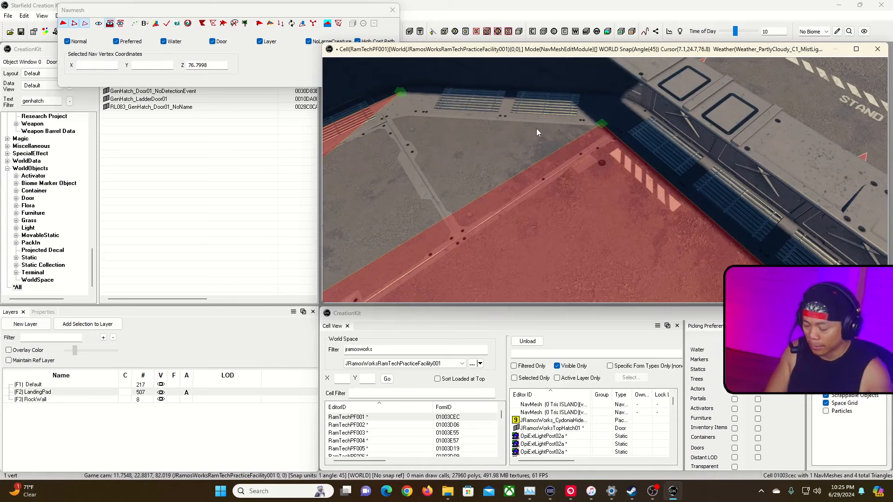
{"action": "middle_click_drag", "start_coordinate": [536, 128], "coordinate": [526, 129], "text": "shift"}
{"action": "right_click_drag", "start_coordinate": [536, 128], "coordinate": [416, 133]}
{"action": "left_click", "coordinate": [389, 142], "text": "ctrl"}
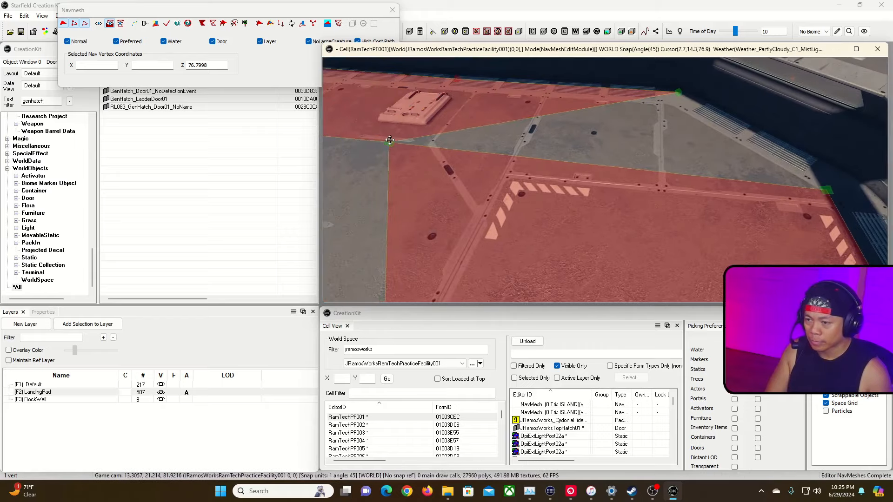
{"action": "right_click_drag", "start_coordinate": [623, 140], "coordinate": [575, 190]}
{"action": "left_click", "coordinate": [615, 174]}
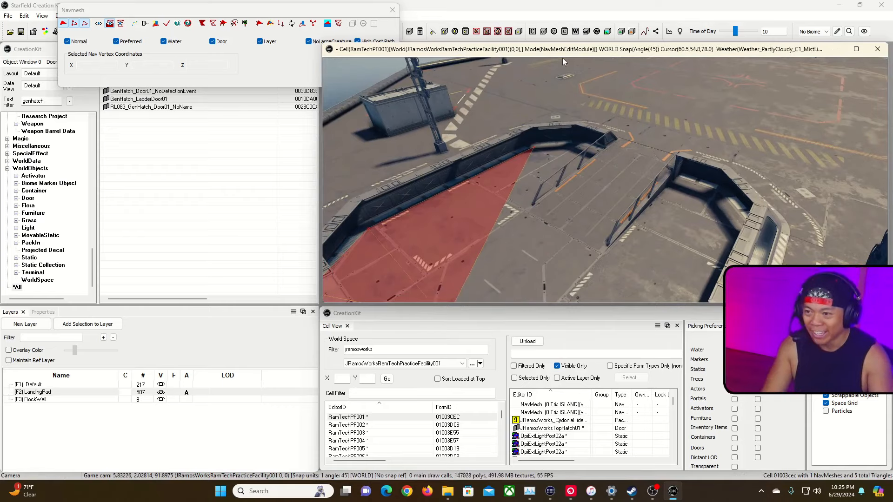
Extend the navmesh from the straight wall's far corner to the next wall corner and the ramp railing's foot, connecting back to the front-of-hatch vertex
{"action": "right_click_drag", "start_coordinate": [563, 61], "coordinate": [605, 75]}
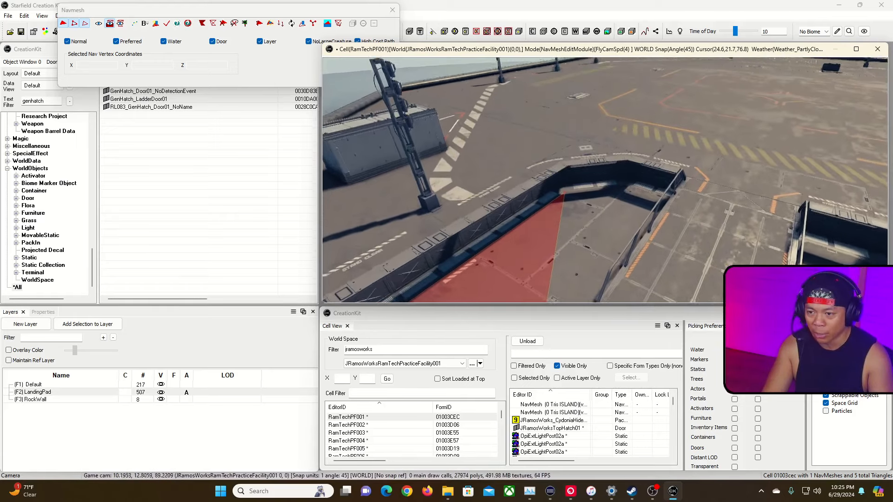
{"action": "mouse_move", "coordinate": [561, 154]}
{"action": "right_mouse_down"}
{"action": "mouse_move", "coordinate": [562, 173]}
{"action": "mouse_move", "coordinate": [562, 157]}
{"action": "right_mouse_up"}
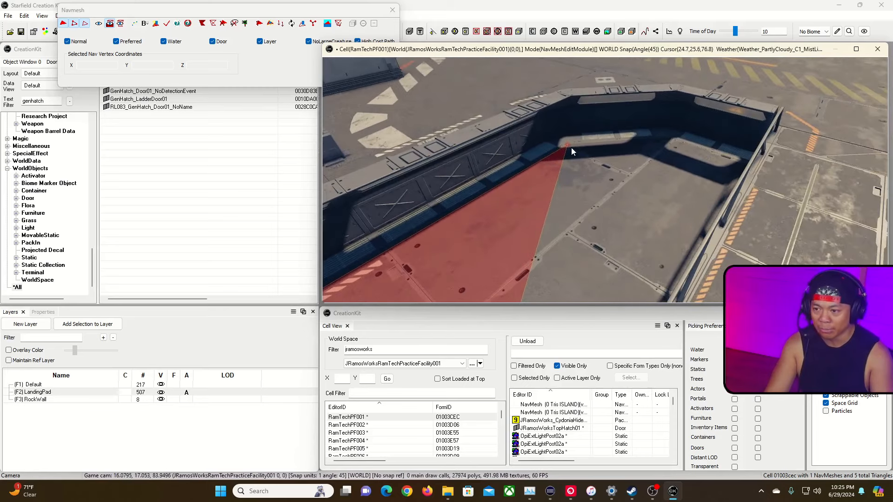
{"action": "left_click", "coordinate": [568, 147]}
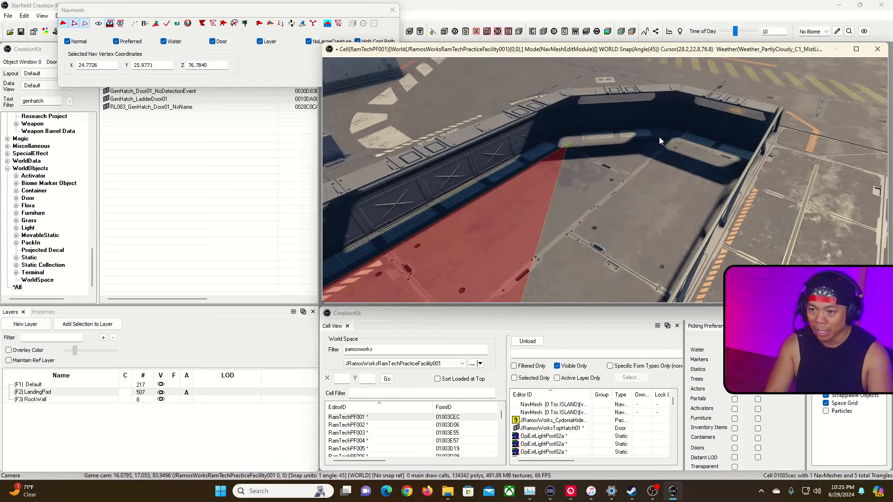
{"action": "right_click", "coordinate": [675, 136], "text": "ctrl"}
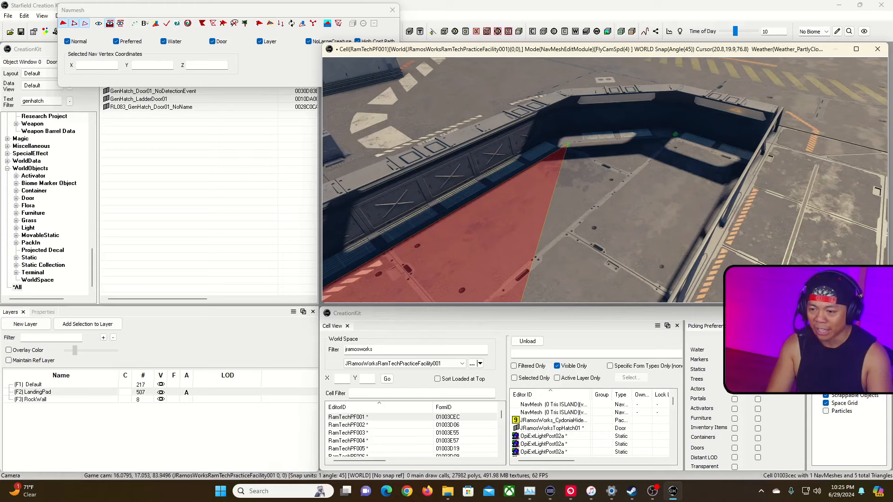
{"action": "key", "text": "shift"}
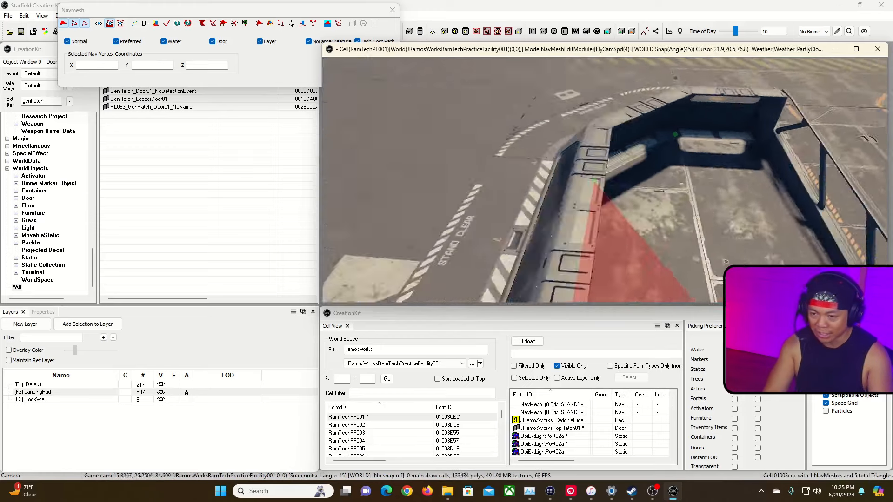
{"action": "key", "text": "s"}
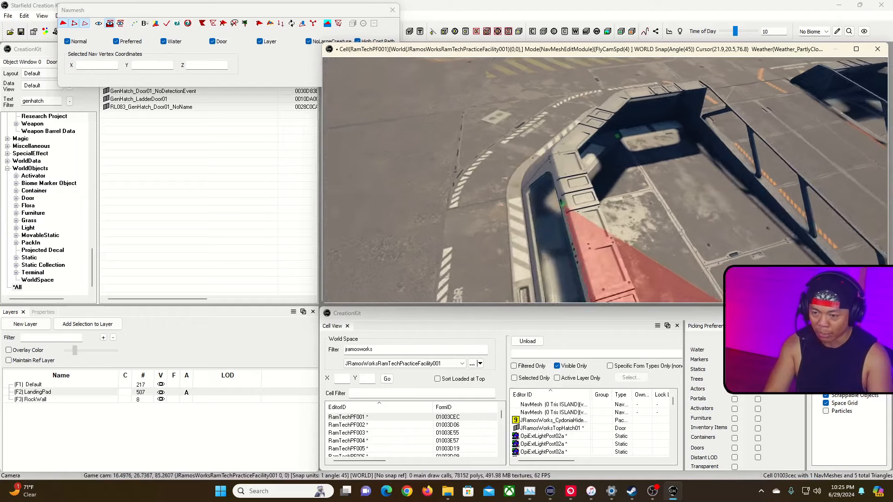
{"action": "key", "text": "s"}
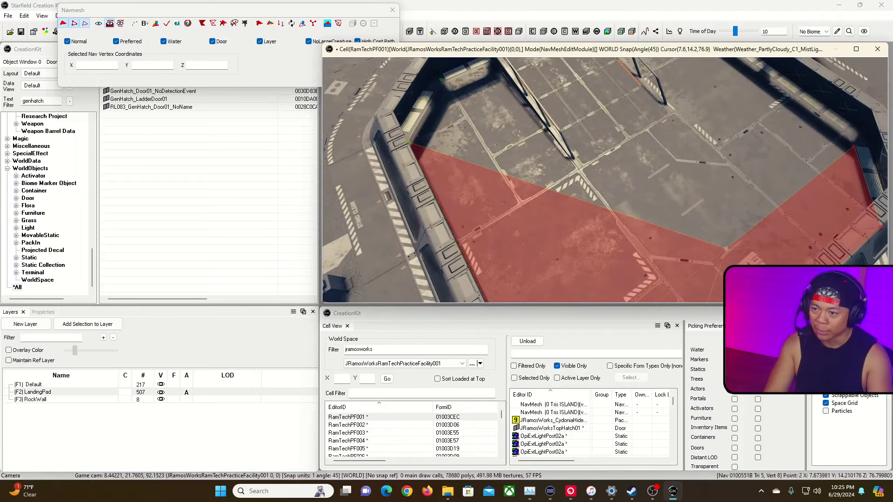
{"action": "key", "text": "shift"}
{"action": "key", "text": "shift"}
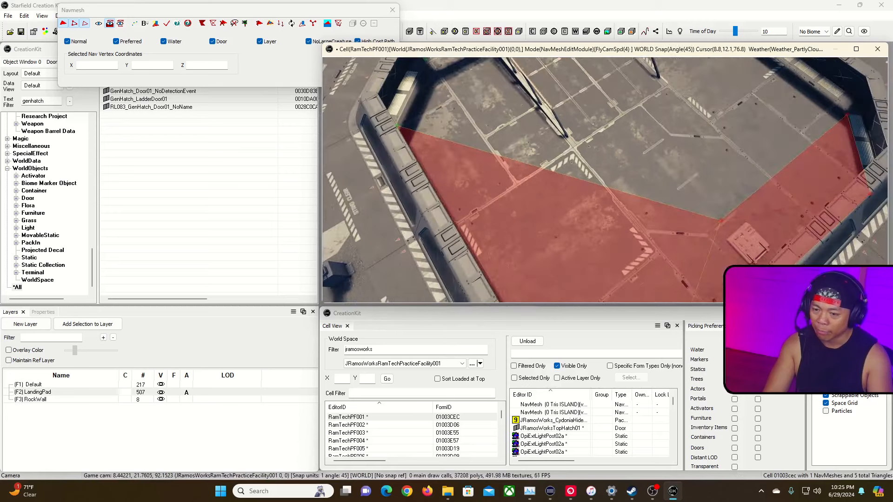
{"action": "left_click", "coordinate": [722, 222], "text": "ctrl"}
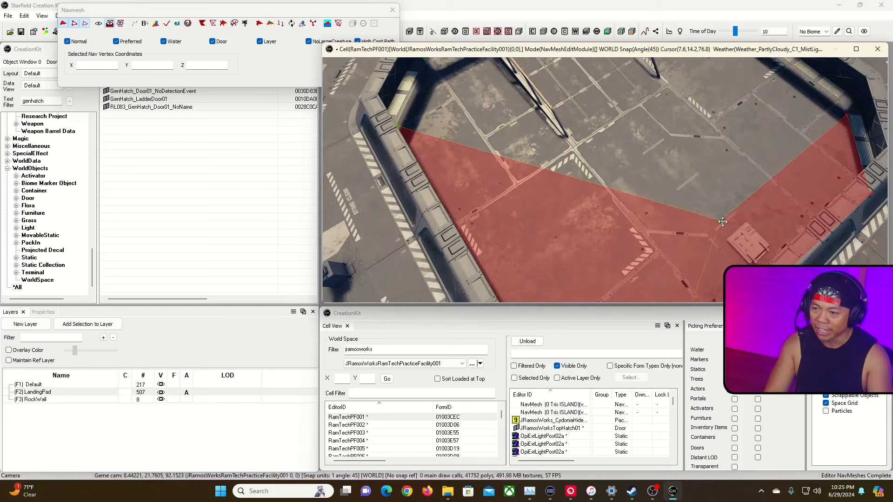
{"action": "key", "text": "a"}
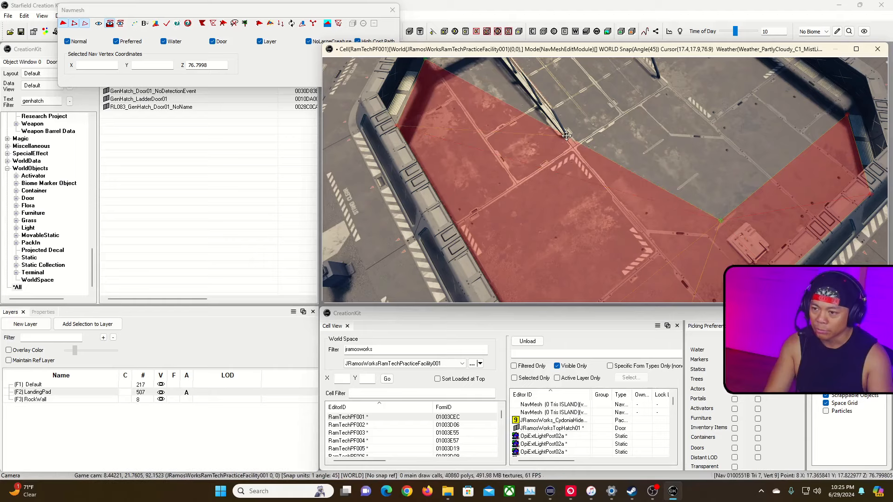
Adjust the position of the navmesh vertex at the foot of the ramp railing
{"action": "left_click", "coordinate": [564, 142]}
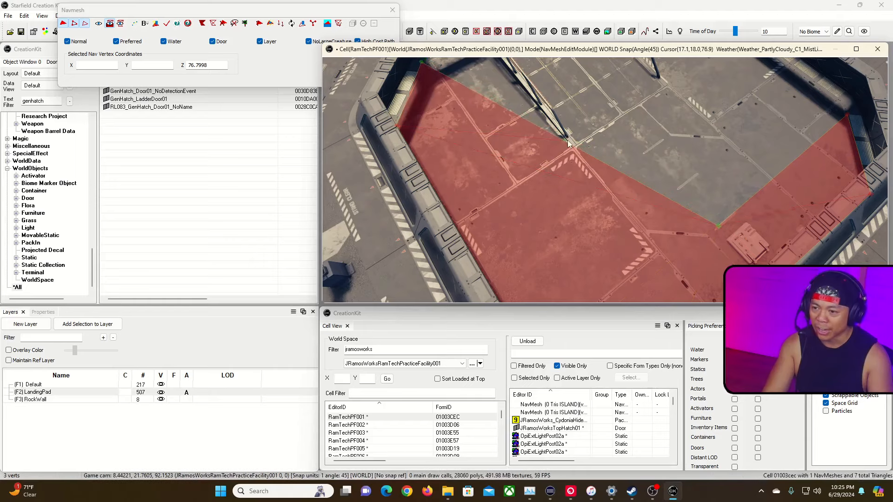
{"action": "key", "text": "grave"}
{"action": "key", "text": "w"}
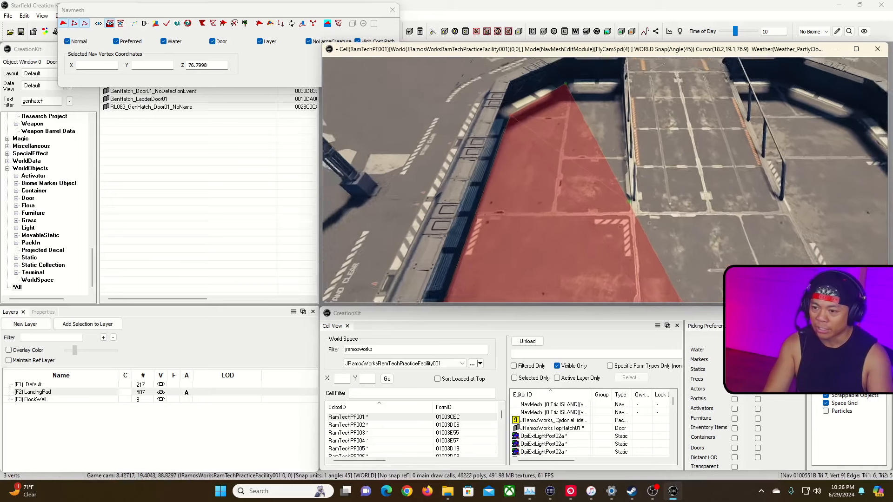
{"action": "key", "text": "grave"}
{"action": "left_click_drag", "start_coordinate": [634, 206], "coordinate": [630, 205]}
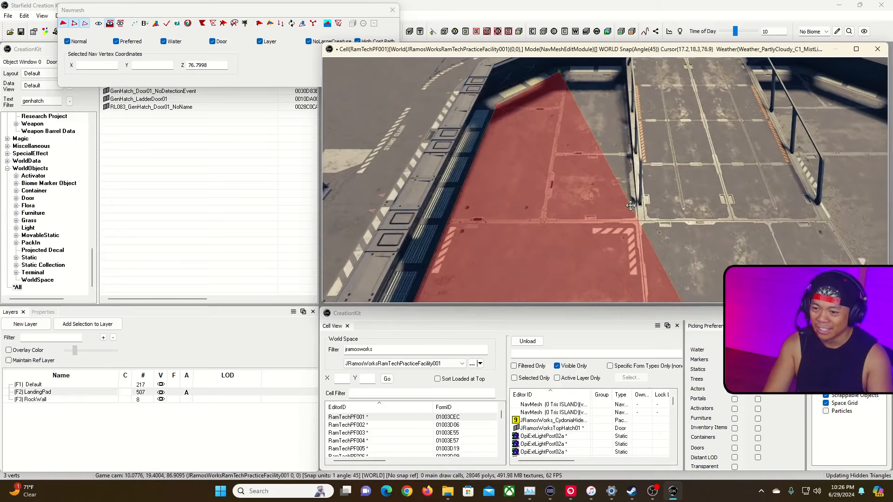
Add a vertex at the far wall corner beside the ramp railing and join it to the adjacent wall corner and railing-foot vertices as a triangle
{"action": "key", "text": "grave"}
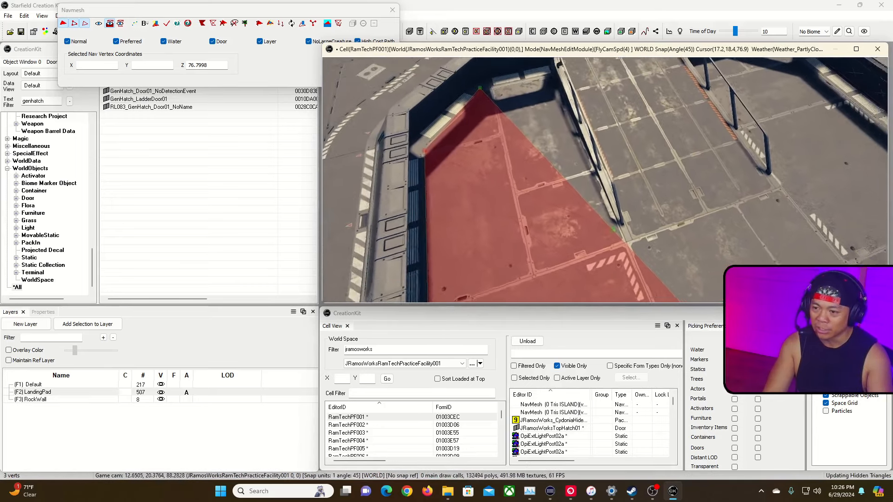
{"action": "key", "text": "a"}
{"action": "key", "text": "grave"}
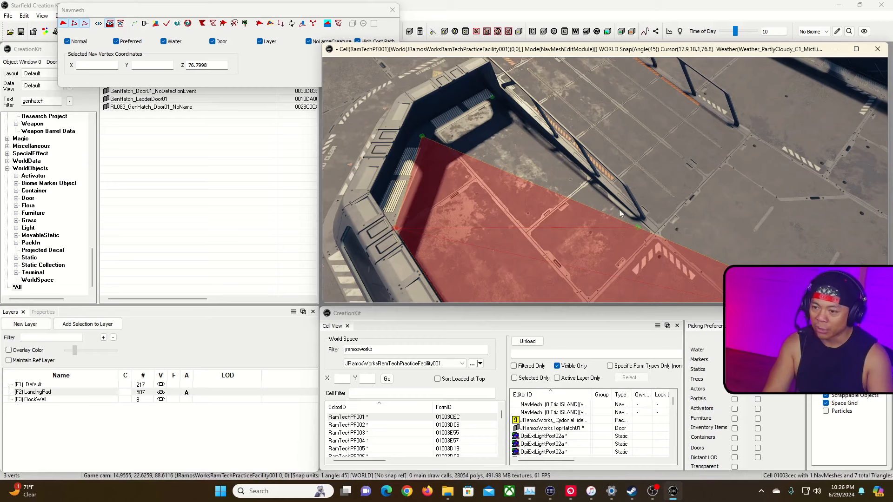
{"action": "key", "text": "a"}
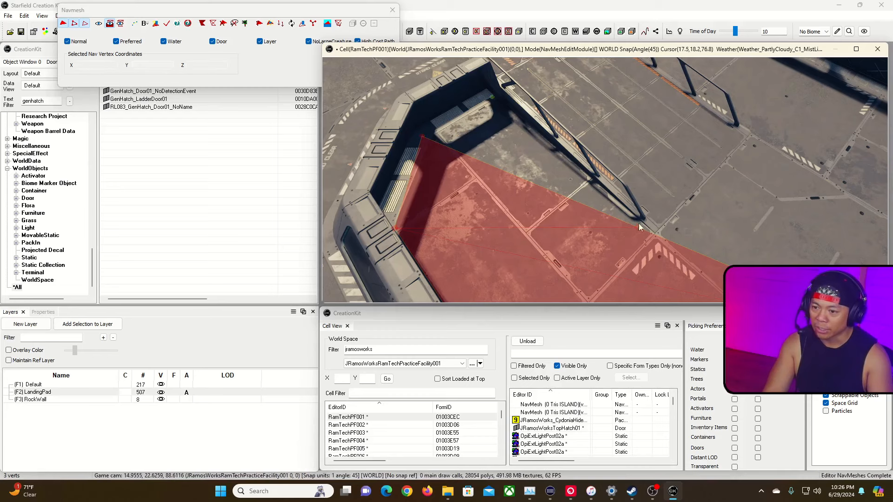
{"action": "left_click", "coordinate": [424, 136], "text": "ctrl"}
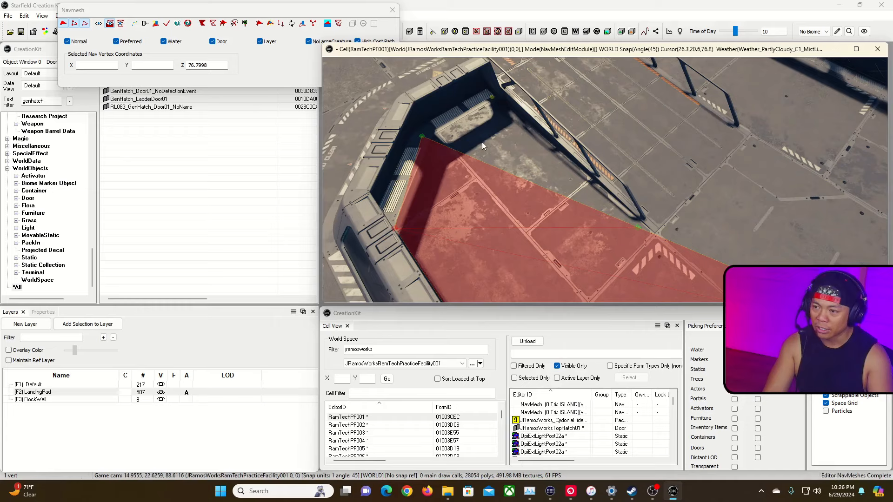
{"action": "key", "text": "a"}
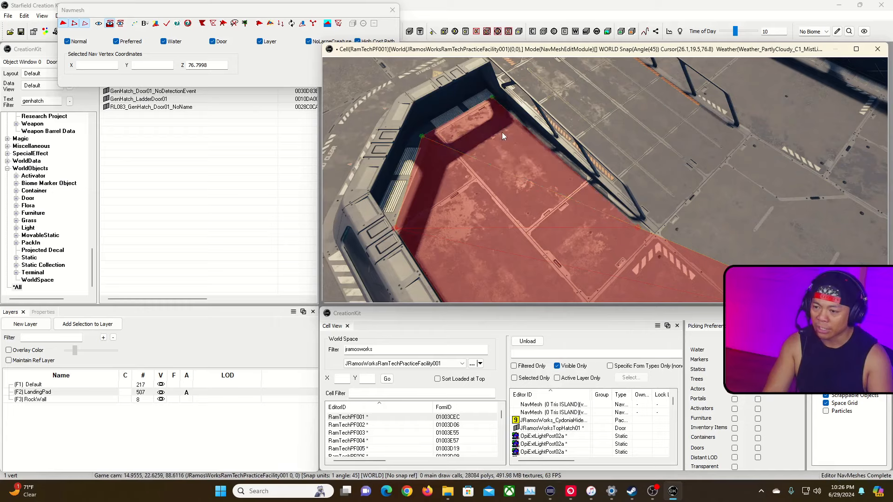
{"action": "left_click", "coordinate": [649, 172]}
{"action": "right_click_drag", "start_coordinate": [665, 181], "coordinate": [687, 187]}
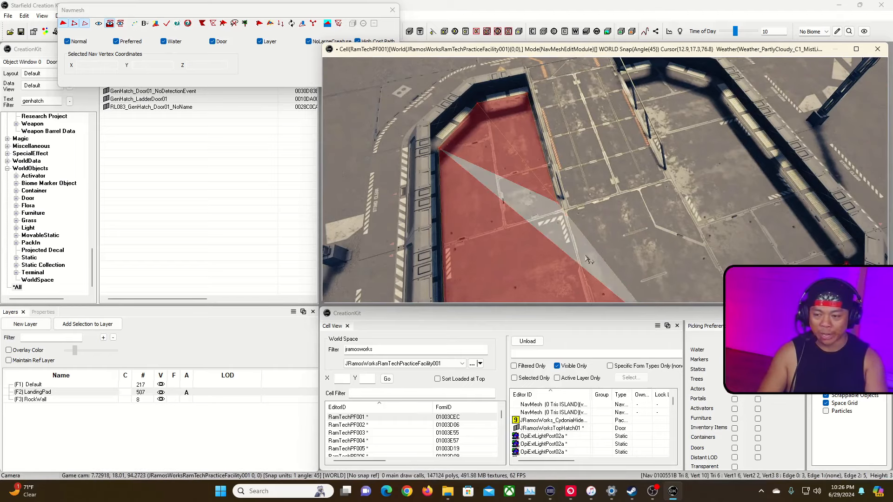
{"action": "right_click_drag", "start_coordinate": [613, 267], "coordinate": [724, 254]}
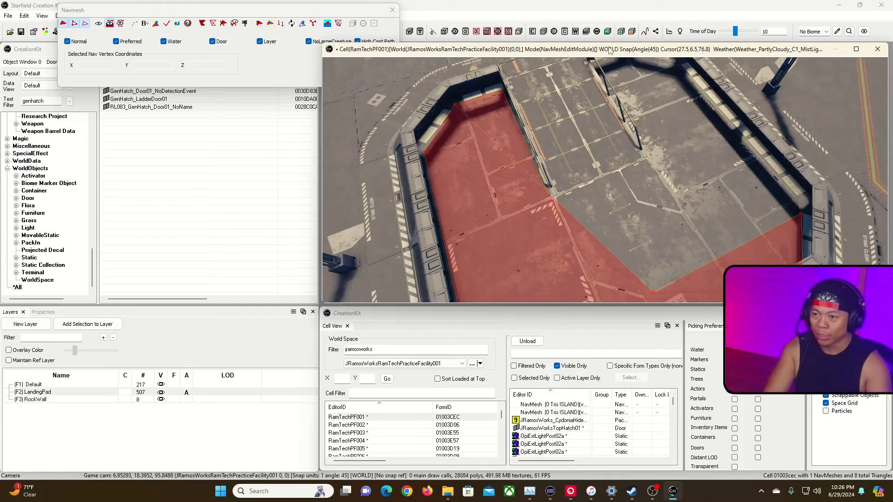
{"action": "right_click_drag", "start_coordinate": [632, 111], "coordinate": [587, 163]}
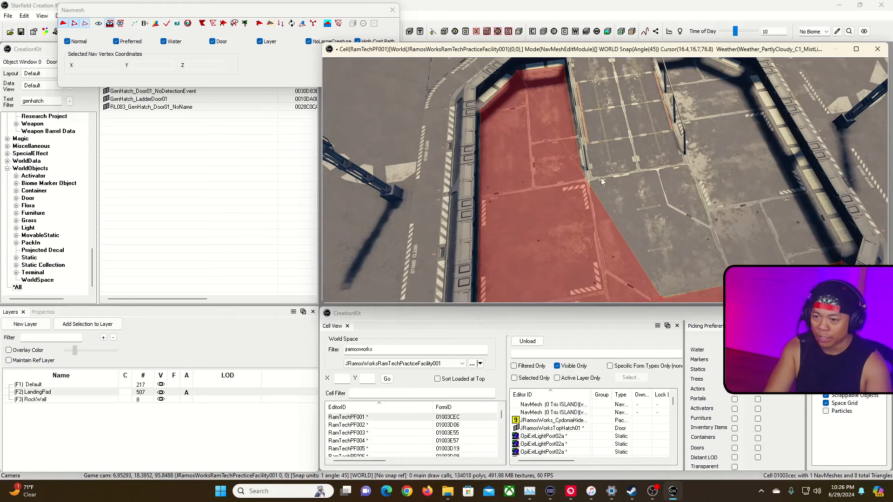
Inspect the navmesh around both sides of the ramp, the enclosing walls and the landing pad beyond
{"action": "middle_click_drag", "start_coordinate": [655, 171], "coordinate": [661, 143], "text": "shift"}
{"action": "key", "text": "w"}
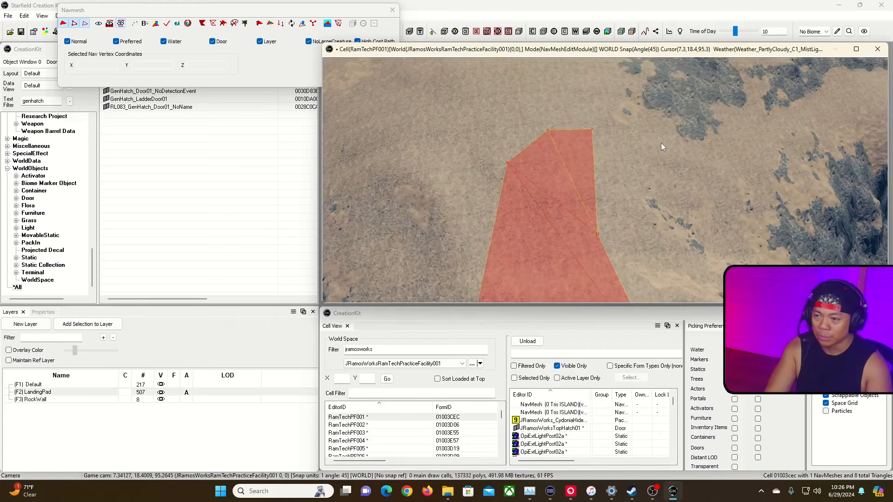
{"action": "key", "text": "w"}
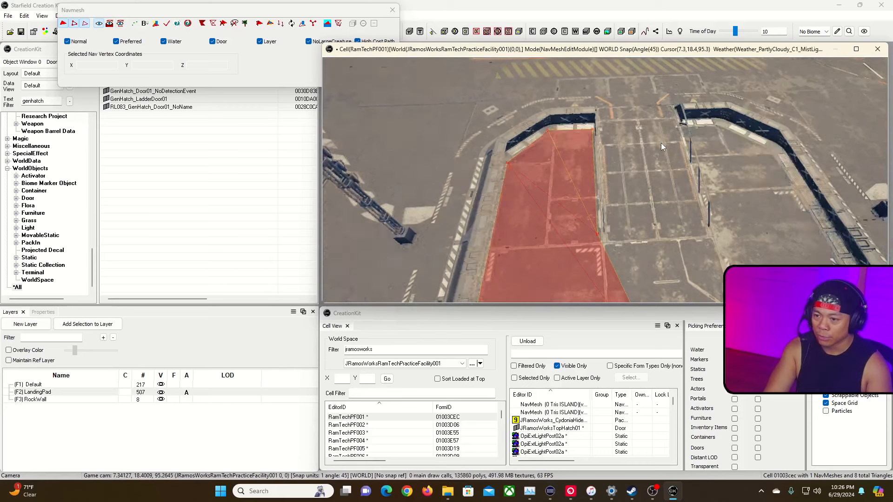
{"action": "right_click_drag", "start_coordinate": [679, 183], "coordinate": [739, 186]}
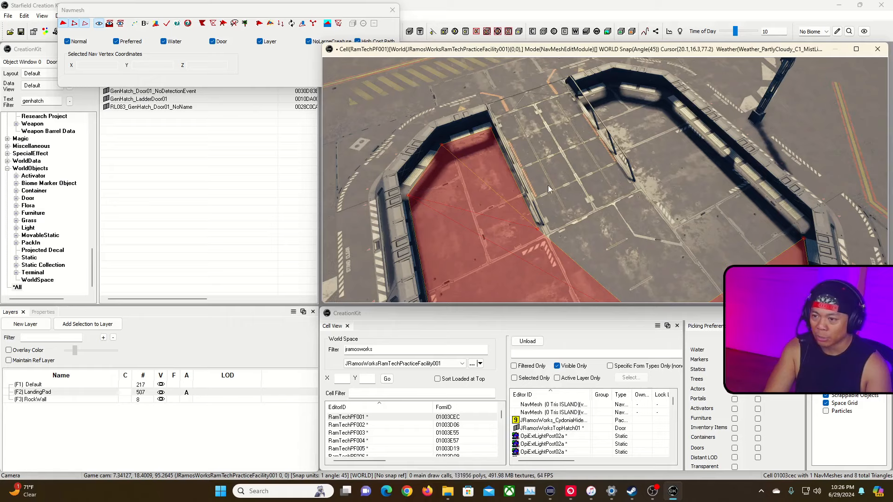
{"action": "right_click_drag", "start_coordinate": [567, 165], "coordinate": [527, 133]}
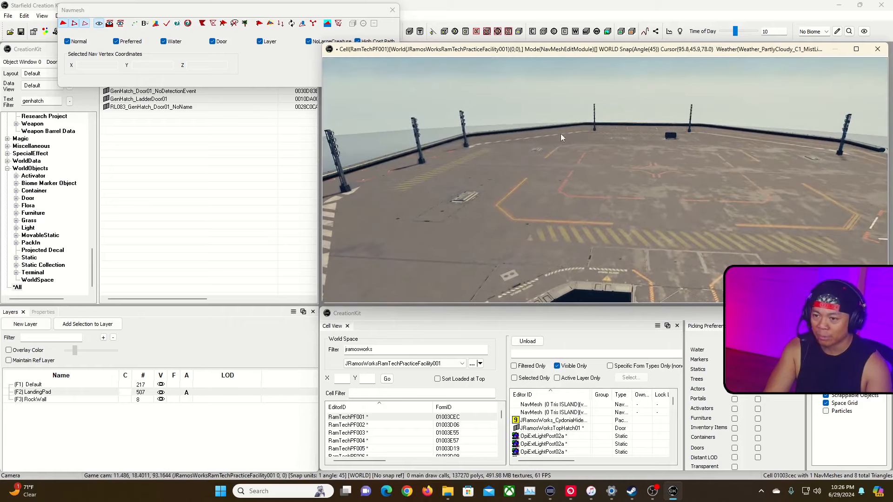
{"action": "mouse_move", "coordinate": [777, 171]}
{"action": "right_mouse_down"}
{"action": "mouse_move", "coordinate": [769, 211]}
{"action": "mouse_move", "coordinate": [760, 165]}
{"action": "mouse_move", "coordinate": [765, 207]}
{"action": "mouse_move", "coordinate": [756, 217]}
{"action": "mouse_move", "coordinate": [805, 207]}
{"action": "mouse_move", "coordinate": [783, 203]}
{"action": "right_mouse_up"}
{"action": "left_click", "coordinate": [746, 205]}
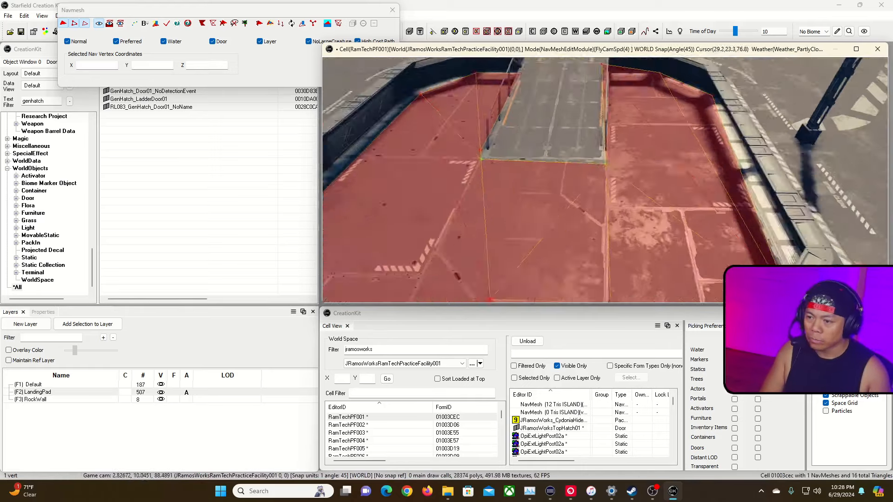
{"action": "left_click", "coordinate": [631, 140]}
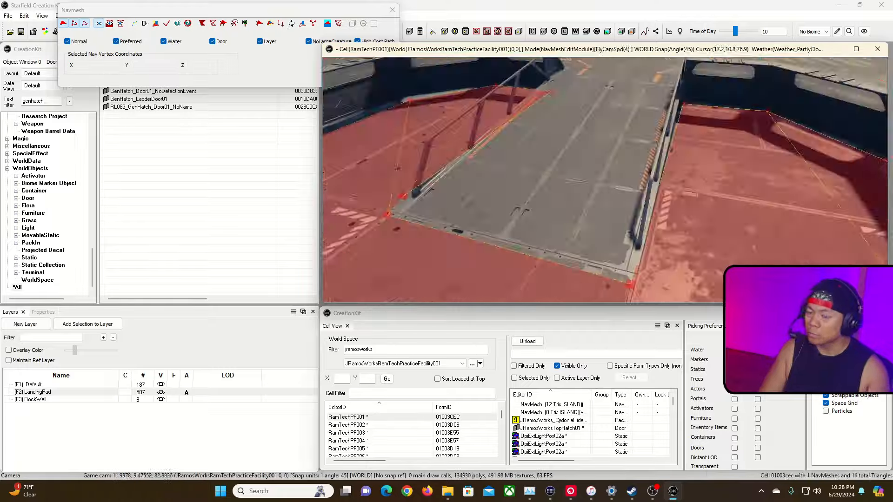
Drop the floating navmesh vertex in the far wall corner beside the ramp down to the floor
{"action": "right_click_drag", "start_coordinate": [687, 139], "coordinate": [682, 145]}
{"action": "key", "text": "w"}
{"action": "key", "text": "w"}
{"action": "key", "text": "w"}
{"action": "right_click_drag", "start_coordinate": [581, 170], "coordinate": [581, 166]}
{"action": "key", "text": "w"}
{"action": "left_click", "coordinate": [604, 154]}
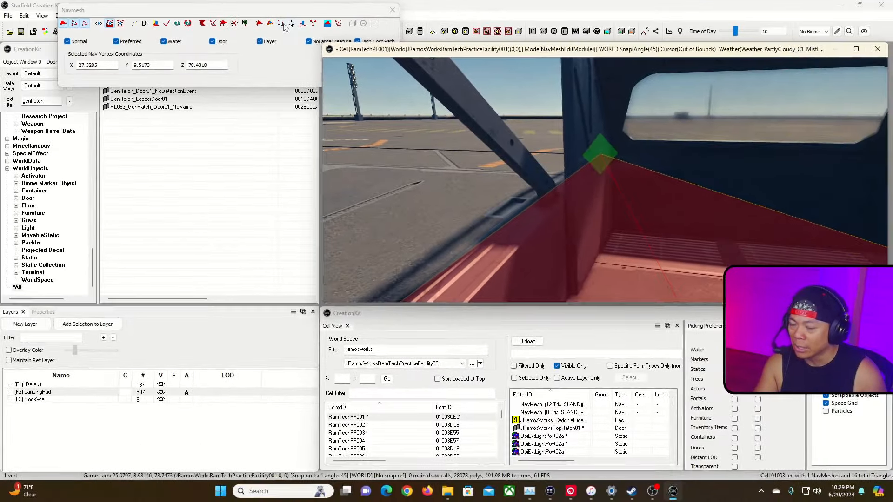
{"action": "left_click", "coordinate": [282, 24]}
Pull the corner vertex beside the ramp and the adjacent wall vertex outward so the navmesh reaches the wall
{"action": "middle_click_drag", "start_coordinate": [600, 154], "coordinate": [516, 185], "text": "shift"}
{"action": "left_click_drag", "start_coordinate": [515, 185], "coordinate": [522, 82]}
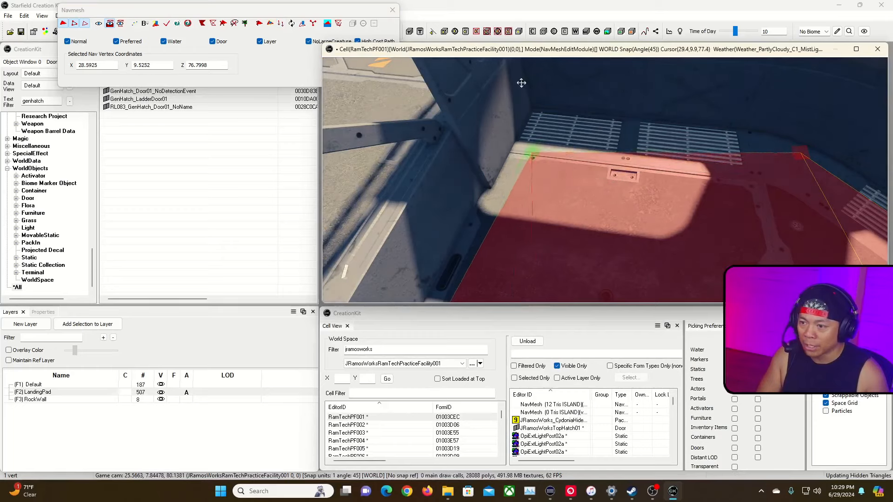
{"action": "left_click_drag", "start_coordinate": [529, 147], "coordinate": [524, 82]}
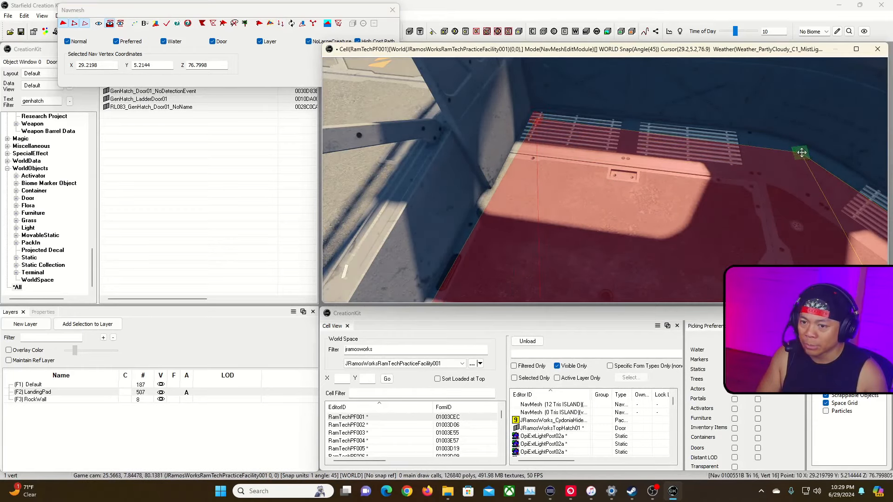
{"action": "left_click_drag", "start_coordinate": [803, 154], "coordinate": [800, 145]}
Undo the stray move of the navmesh vertex at the ramp's foot and shift it along the floor to the ramp's corner
{"action": "right_click_drag", "start_coordinate": [799, 146], "coordinate": [512, 109]}
{"action": "key", "text": "w"}
{"action": "key", "text": "a"}
{"action": "right_click_drag", "start_coordinate": [604, 177], "coordinate": [675, 182]}
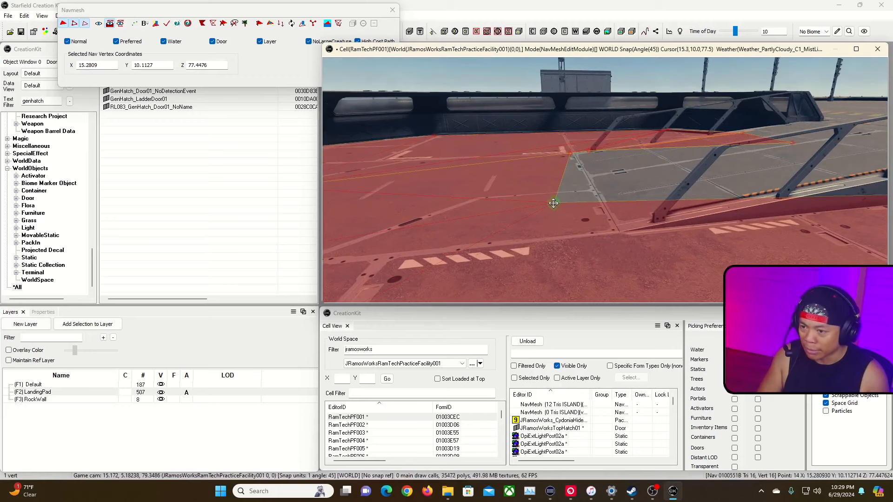
{"action": "key", "text": "ctrl+z"}
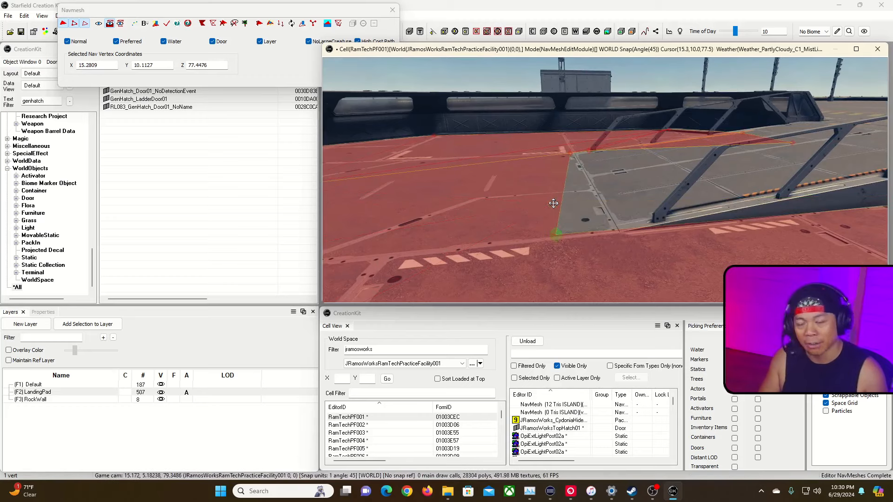
{"action": "left_click_drag", "start_coordinate": [557, 235], "coordinate": [622, 233]}
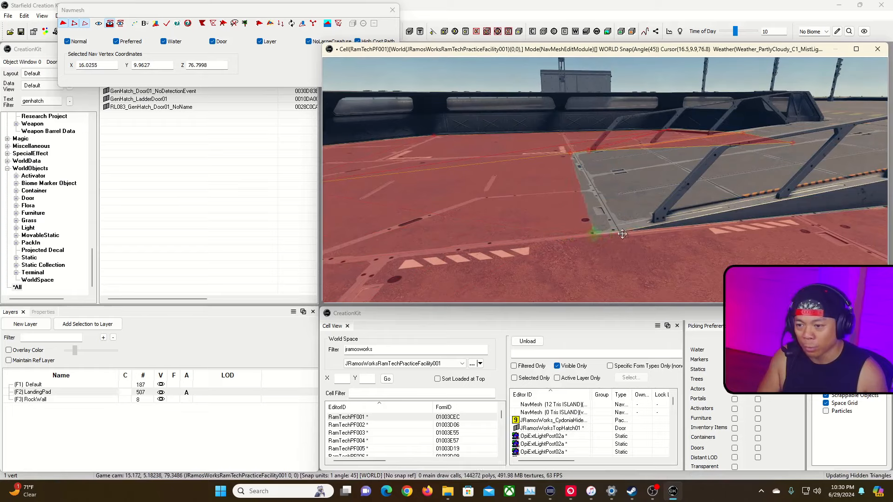
Merge the two neighbouring navmesh vertices beside the ramp railing's foot on the other side into one
{"action": "key", "text": "grave"}
{"action": "key", "text": "w"}
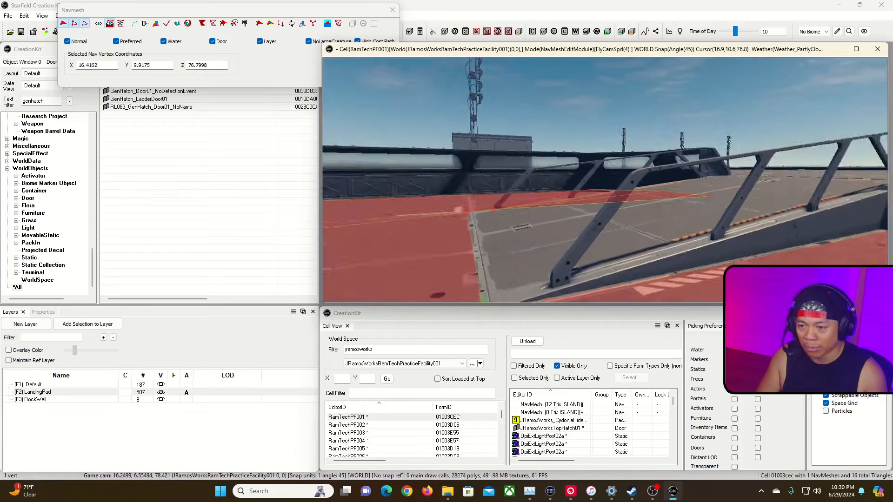
{"action": "key", "text": "w"}
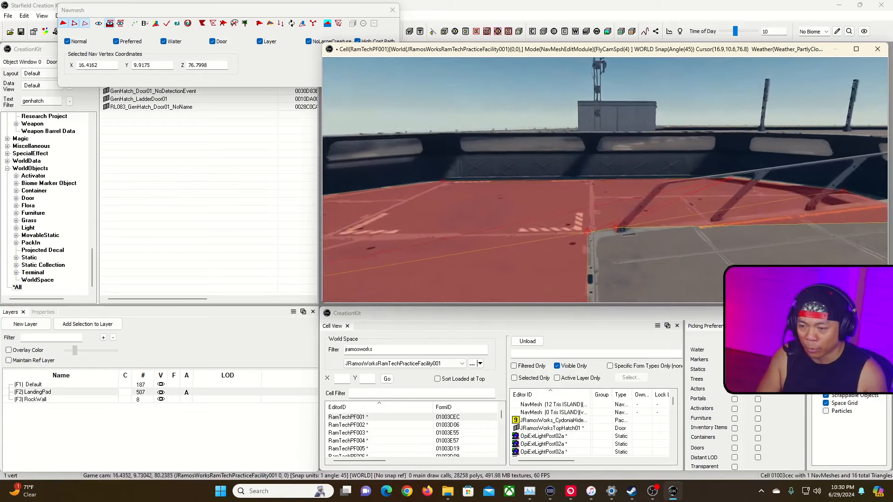
{"action": "key", "text": "w"}
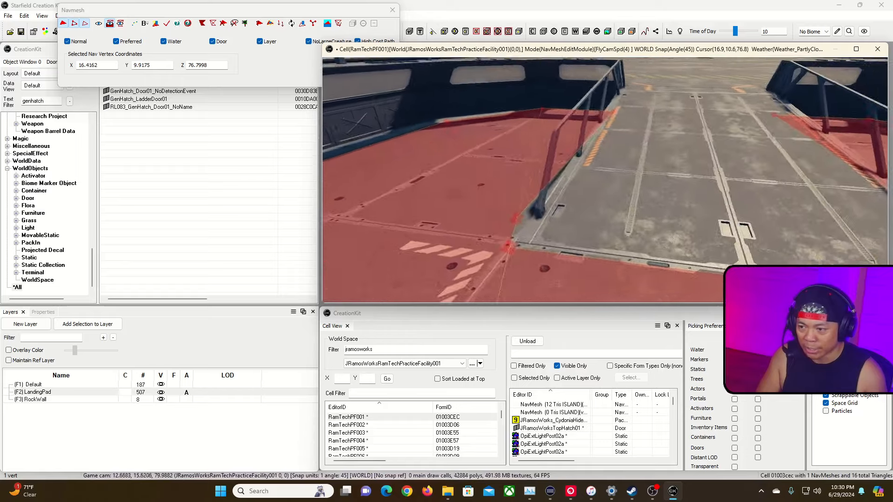
{"action": "key", "text": "a"}
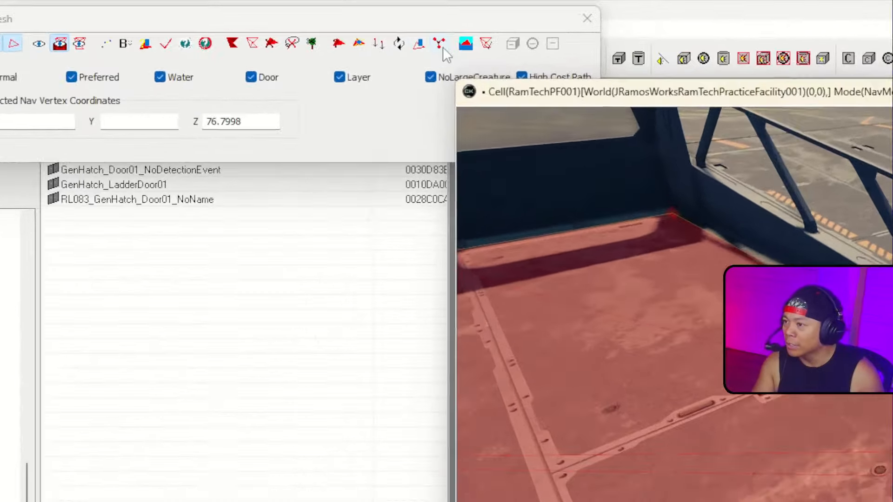
{"action": "left_click", "coordinate": [408, 75]}
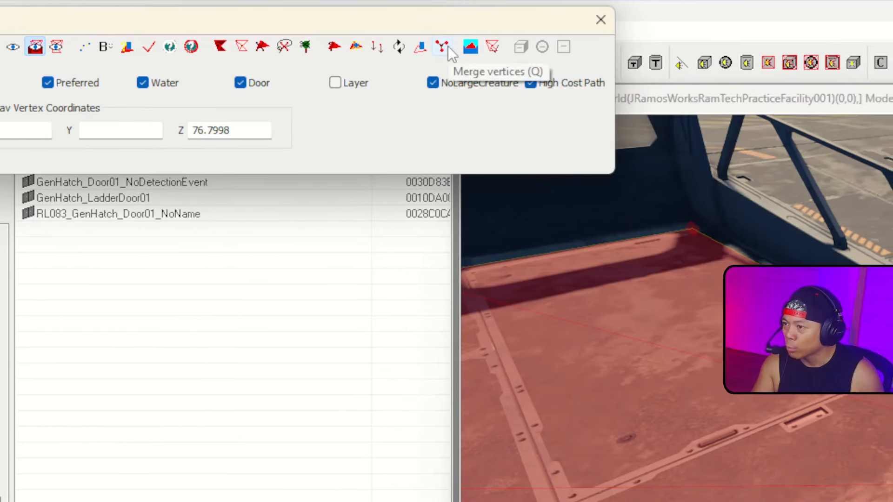
{"action": "left_click", "coordinate": [342, 82]}
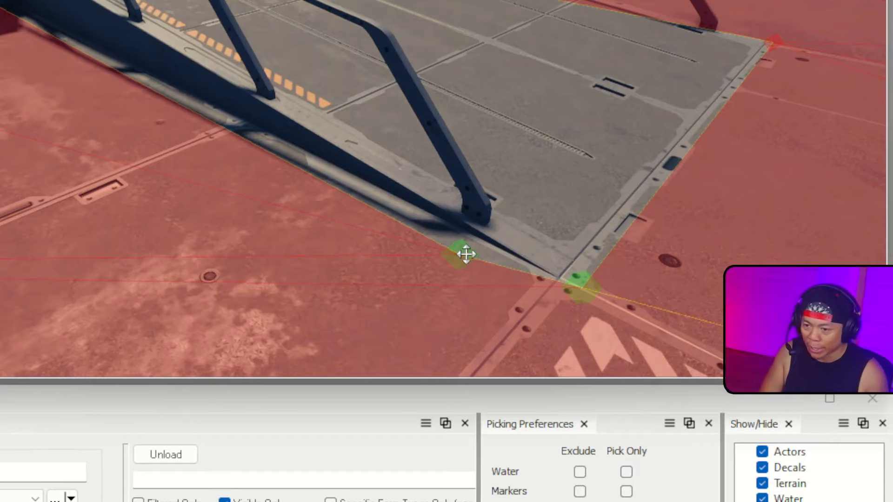
{"action": "key", "text": "q"}
Move the merged navmesh vertex out to the ramp's bottom corner
{"action": "left_click", "coordinate": [463, 257]}
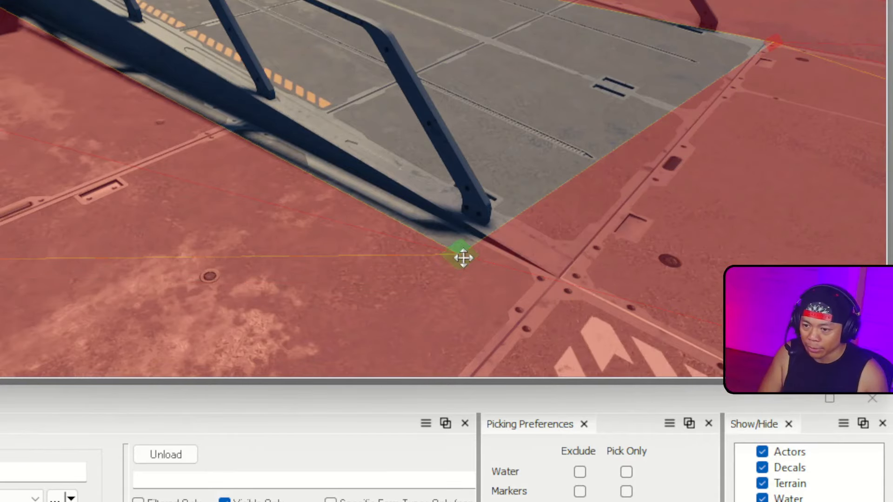
{"action": "left_click_drag", "start_coordinate": [463, 258], "coordinate": [582, 324]}
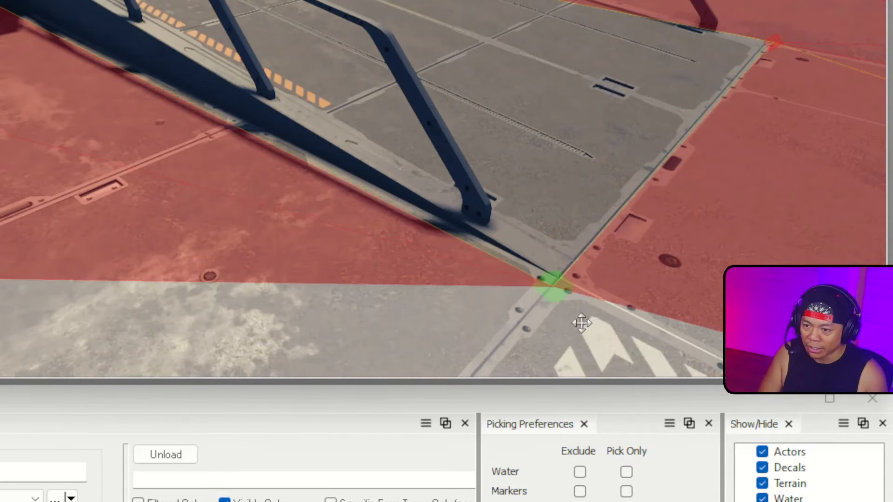
{"action": "middle_click_drag", "start_coordinate": [564, 314], "coordinate": [288, 295], "text": "shift"}
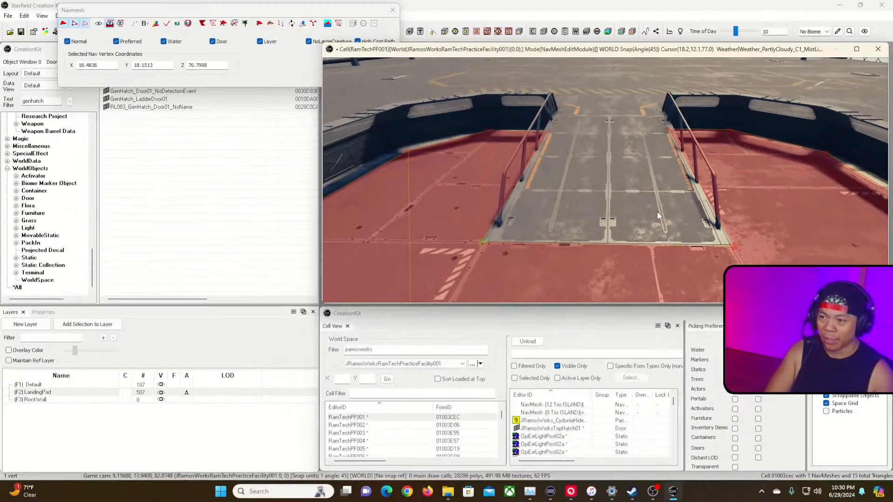
Examine the navmesh on both sides of the ramp and the landing pad at its upper end
{"action": "key", "text": "grave"}
{"action": "key", "text": "w"}
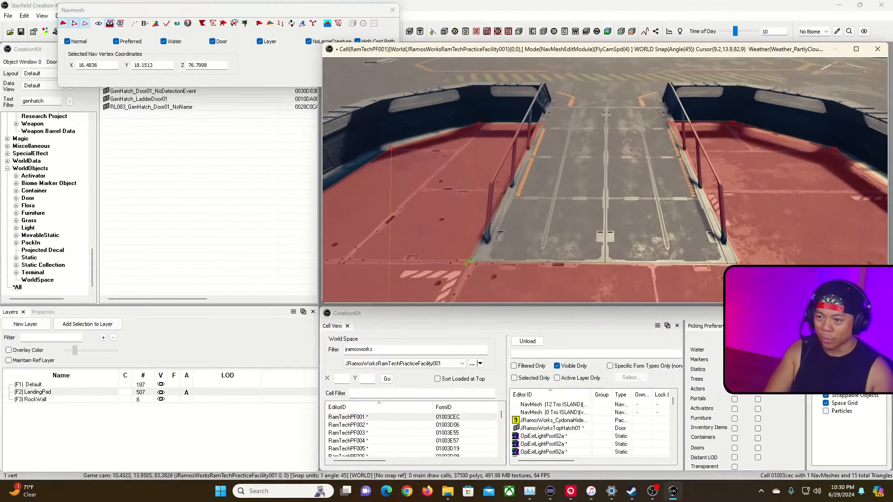
{"action": "key", "text": "s"}
{"action": "key", "text": "grave"}
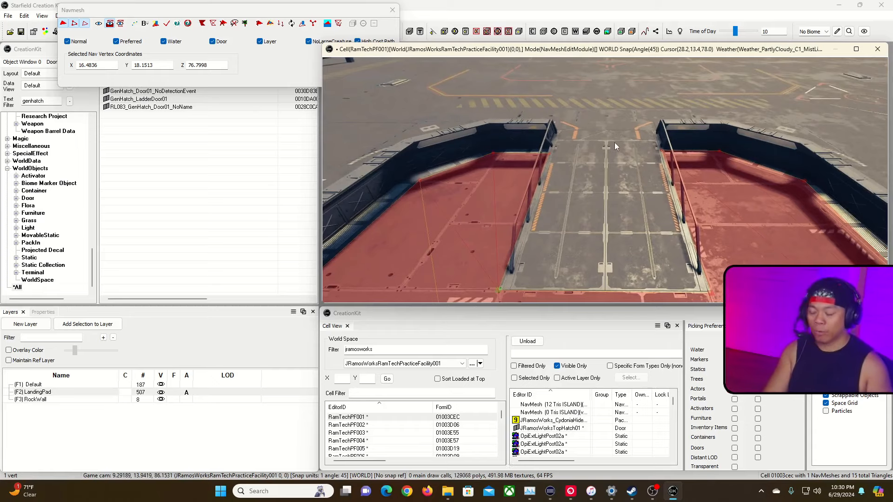
{"action": "key", "text": "grave"}
{"action": "key", "text": "s"}
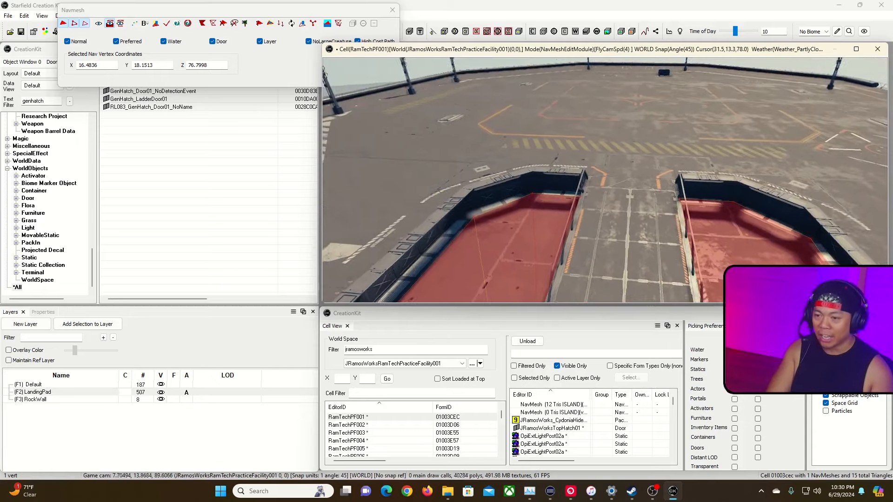
{"action": "key", "text": "grave"}
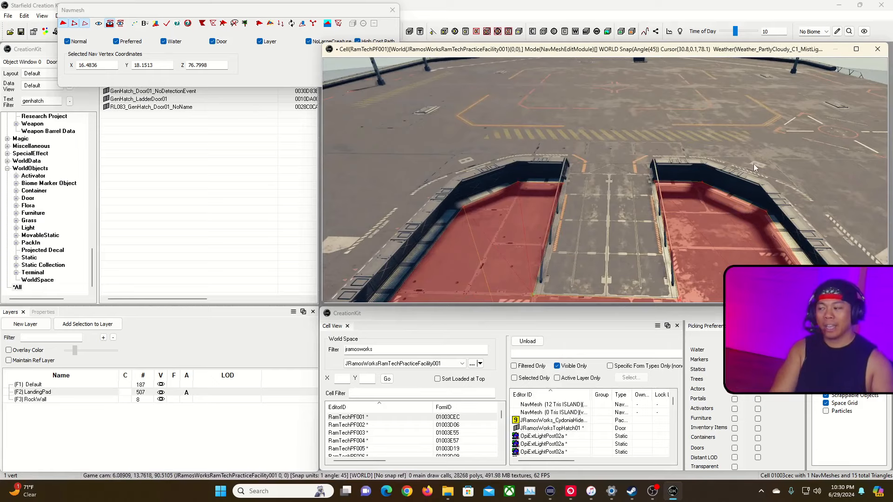
{"action": "key", "text": "grave"}
{"action": "key", "text": "w"}
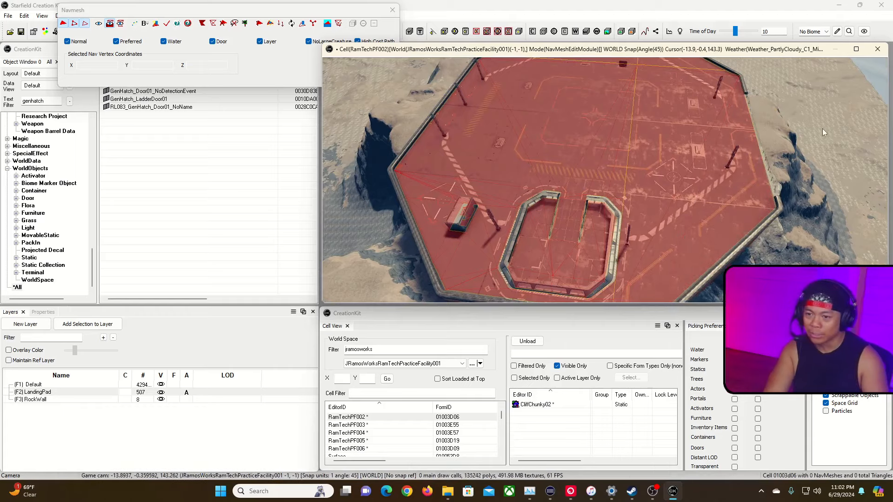
Select a light post near the landing pad's edge and cut the navmesh around its base
{"action": "scroll", "coordinate": [821, 130], "scroll_direction": "up", "scroll_amount": 3}
{"action": "right_click_drag", "start_coordinate": [656, 153], "coordinate": [674, 135]}
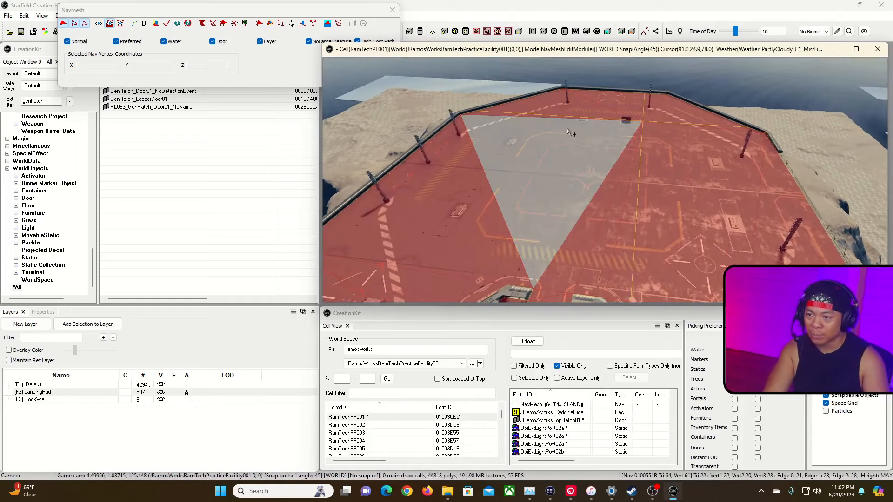
{"action": "right_click_drag", "start_coordinate": [505, 117], "coordinate": [560, 160]}
{"action": "key", "text": "w"}
{"action": "key", "text": "w"}
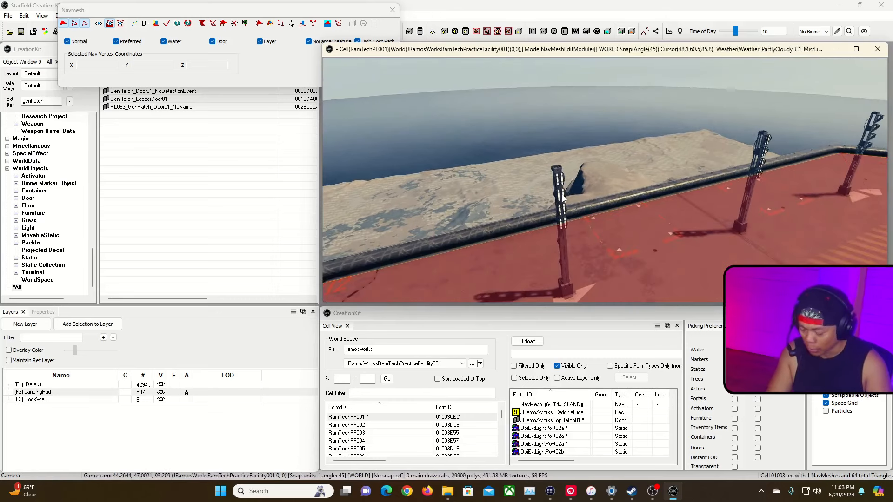
{"action": "left_click", "coordinate": [560, 198]}
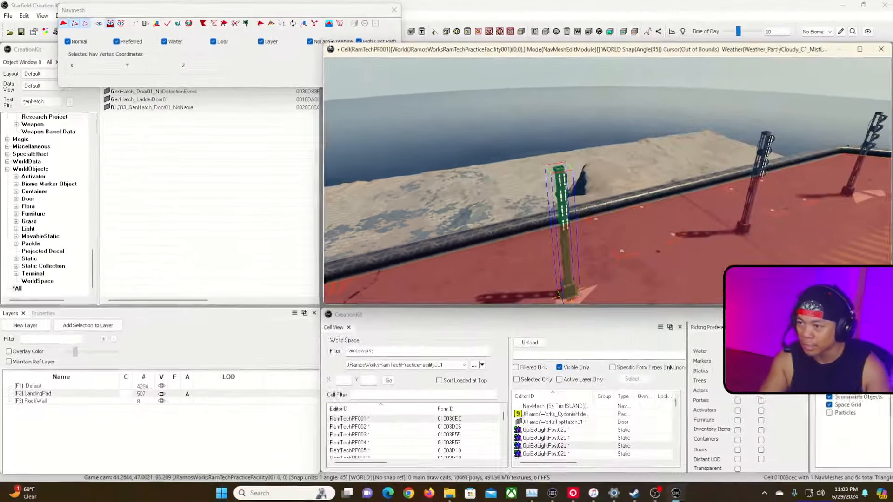
{"action": "middle_click_drag", "start_coordinate": [518, 204], "coordinate": [575, 240], "text": "shift"}
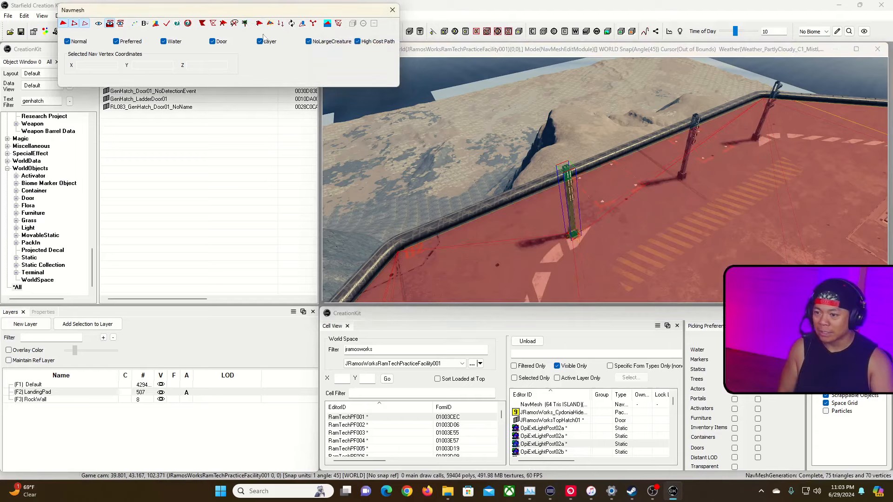
Select the next three light posts along the landing pad's edge and cut the navmesh around their bases
{"action": "left_click", "coordinate": [697, 131]}
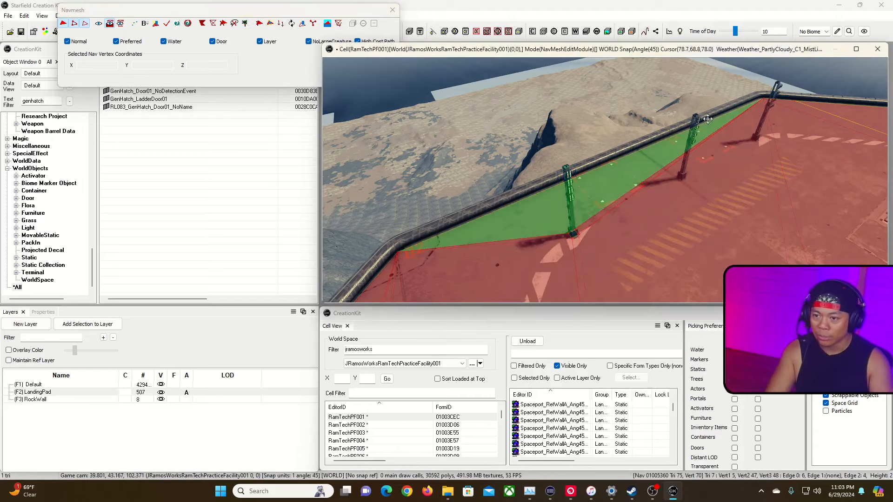
{"action": "left_click", "coordinate": [691, 88]}
{"action": "key", "text": "a"}
{"action": "right_click_drag", "start_coordinate": [691, 88], "coordinate": [653, 102]}
{"action": "left_click", "coordinate": [500, 223]}
{"action": "left_click", "coordinate": [599, 116], "text": "ctrl"}
{"action": "left_click", "coordinate": [829, 85], "text": "ctrl"}
{"action": "left_click", "coordinate": [234, 23]}
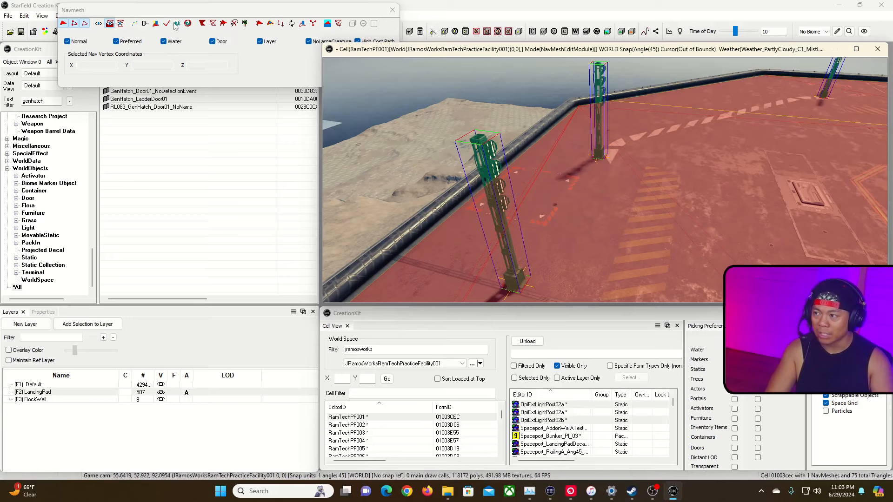
{"action": "left_click", "coordinate": [244, 24]}
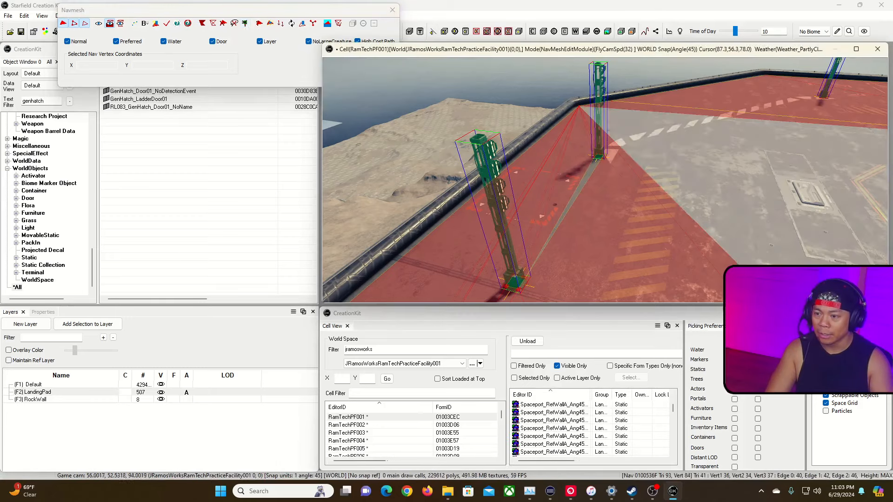
Pull the stray navmesh vertex in beside the light post and fit the neighbouring vertices and edges around the post's base
{"action": "mouse_move", "coordinate": [674, 144]}
{"action": "right_mouse_down"}
{"action": "mouse_move", "coordinate": [637, 163]}
{"action": "mouse_move", "coordinate": [691, 145]}
{"action": "right_mouse_up"}
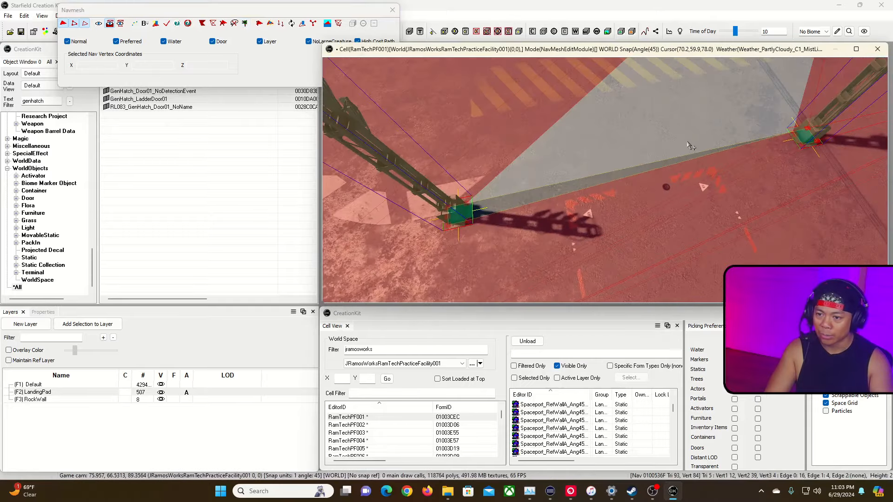
{"action": "left_click", "coordinate": [493, 214]}
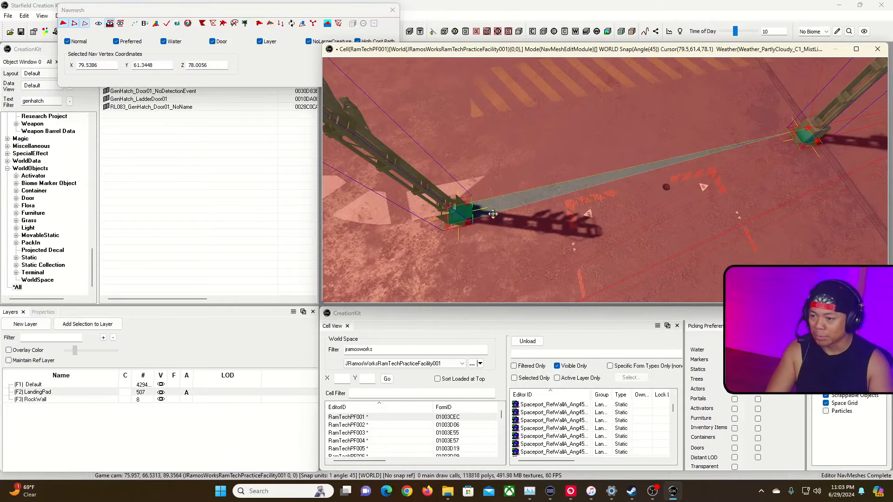
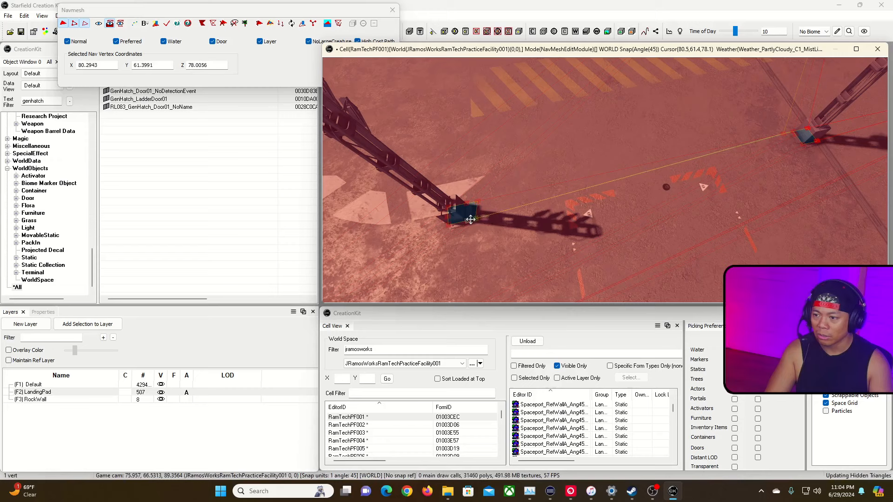
{"action": "left_click_drag", "start_coordinate": [493, 214], "coordinate": [469, 214]}
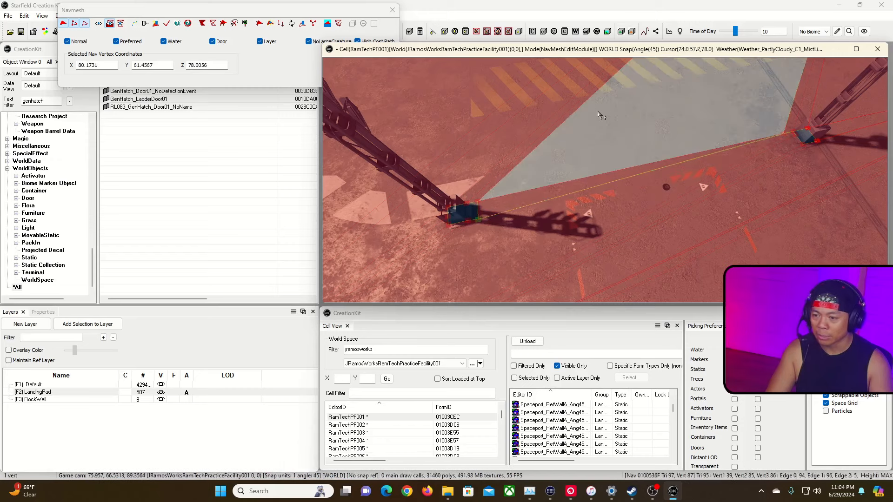
{"action": "left_click", "coordinate": [466, 217], "text": "ctrl"}
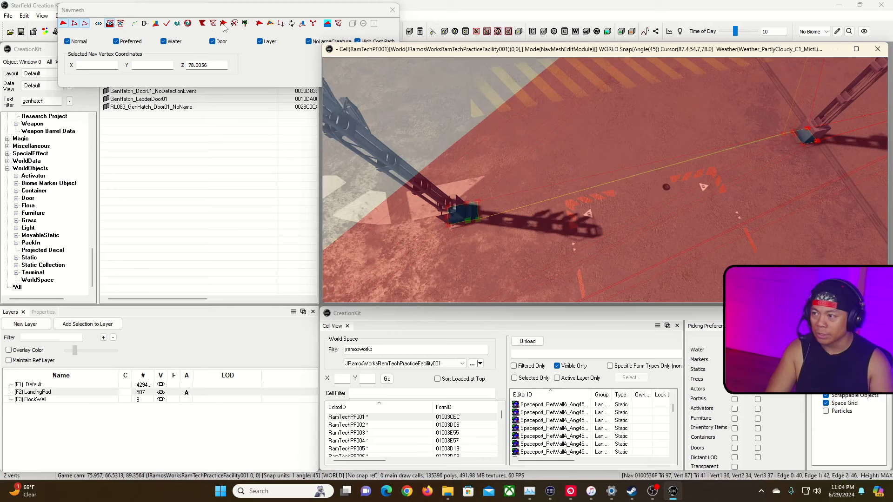
{"action": "left_click", "coordinate": [478, 203]}
{"action": "left_click", "coordinate": [490, 212], "text": "ctrl"}
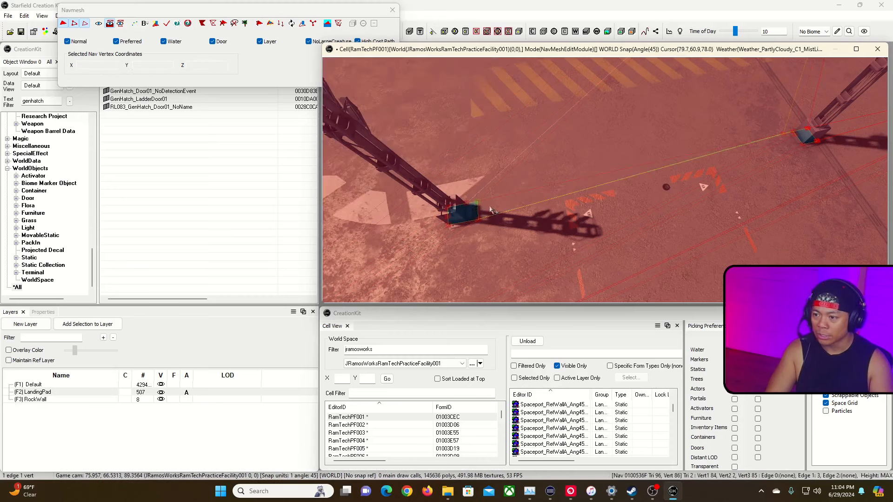
{"action": "left_click", "coordinate": [502, 213], "text": "ctrl"}
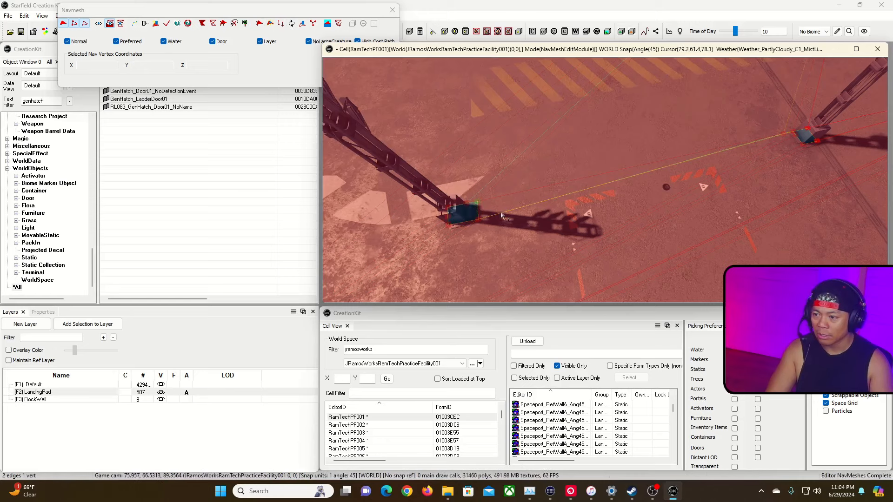
{"action": "left_click", "coordinate": [481, 211], "text": "ctrl"}
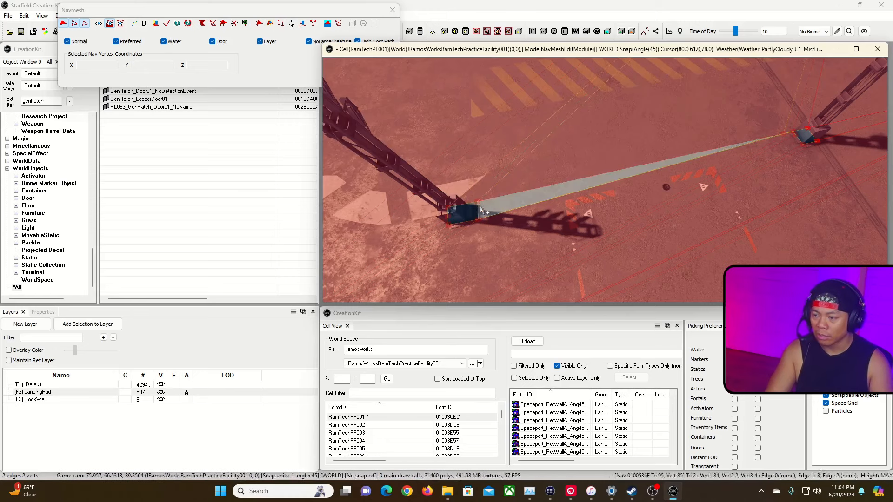
{"action": "left_click", "coordinate": [475, 205]}
{"action": "left_click", "coordinate": [478, 214]}
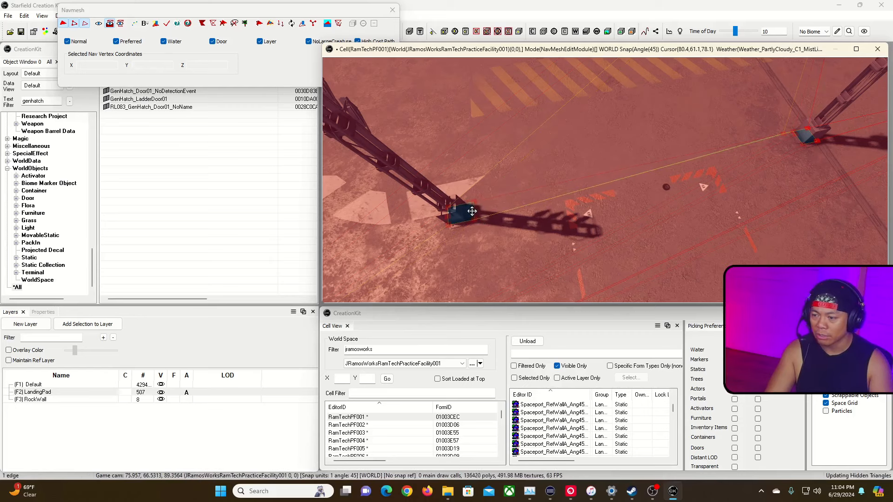
Select the light post in the adjoining cell of the landing pad and cut the navmesh around its base
{"action": "key", "text": "w"}
{"action": "right_click_drag", "start_coordinate": [468, 216], "coordinate": [510, 217]}
{"action": "key", "text": "s"}
{"action": "key", "text": "s"}
{"action": "key", "text": "w"}
{"action": "key", "text": "w"}
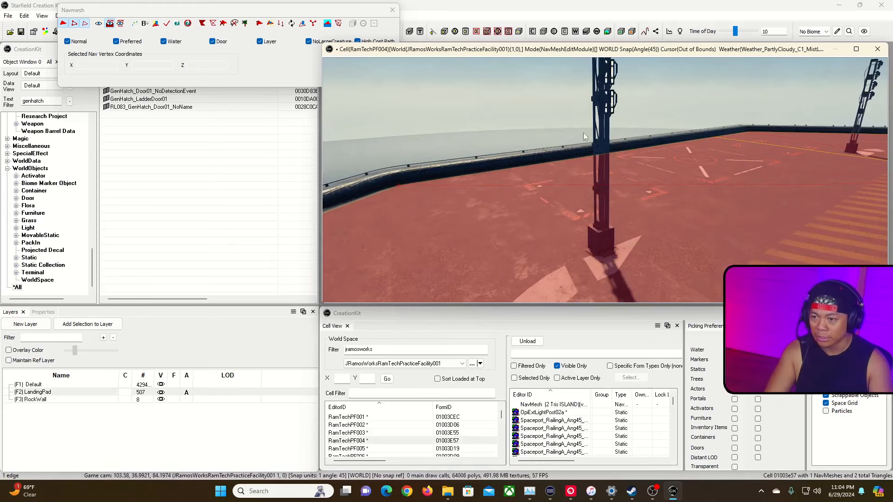
{"action": "right_click_drag", "start_coordinate": [601, 69], "coordinate": [564, 76]}
{"action": "left_click", "coordinate": [585, 89]}
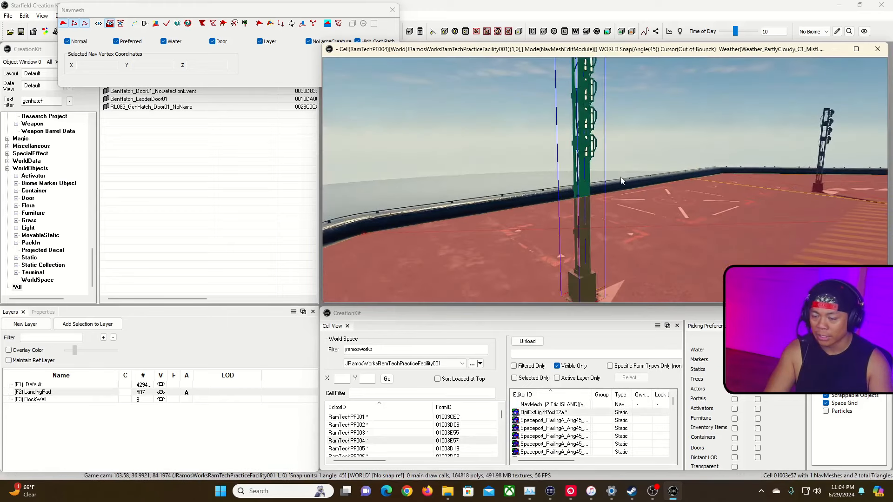
{"action": "key", "text": "shift"}
{"action": "scroll", "coordinate": [326, 112], "scroll_direction": "down", "scroll_amount": 4}
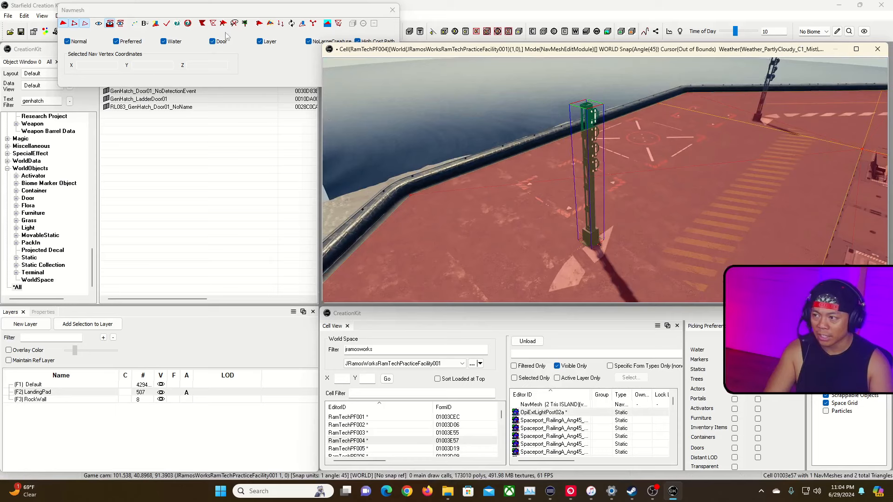
{"action": "left_click", "coordinate": [245, 24]}
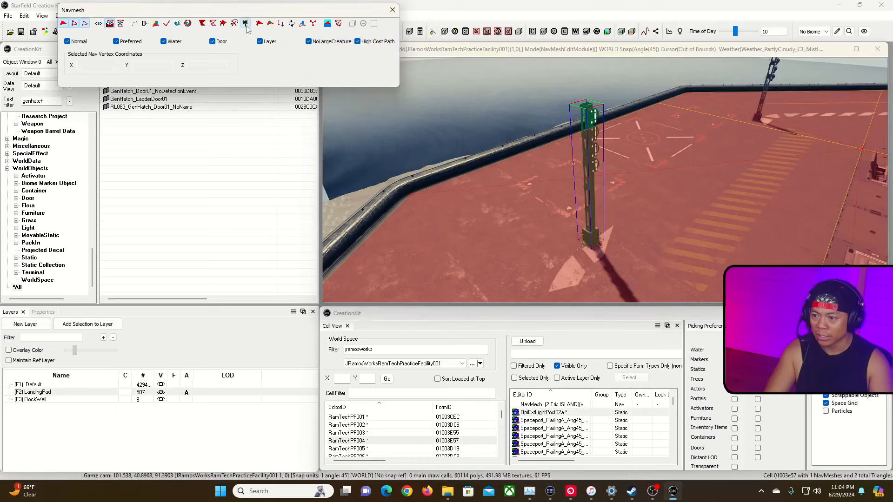
Select the following light post near the cell border and cut the navmesh around its base
{"action": "left_click", "coordinate": [776, 66]}
{"action": "right_click_drag", "start_coordinate": [772, 69], "coordinate": [651, 129]}
{"action": "scroll", "coordinate": [651, 129], "scroll_direction": "up", "scroll_amount": 5}
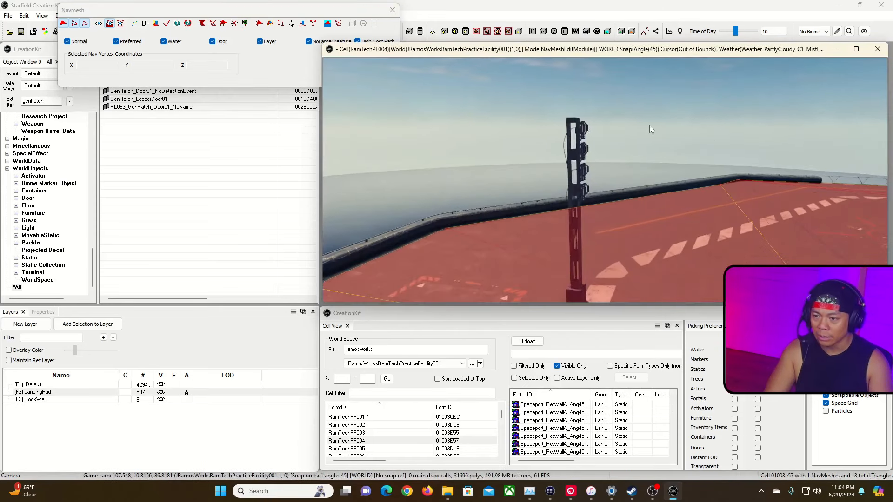
{"action": "left_click", "coordinate": [576, 131]}
{"action": "right_click_drag", "start_coordinate": [581, 140], "coordinate": [601, 181]}
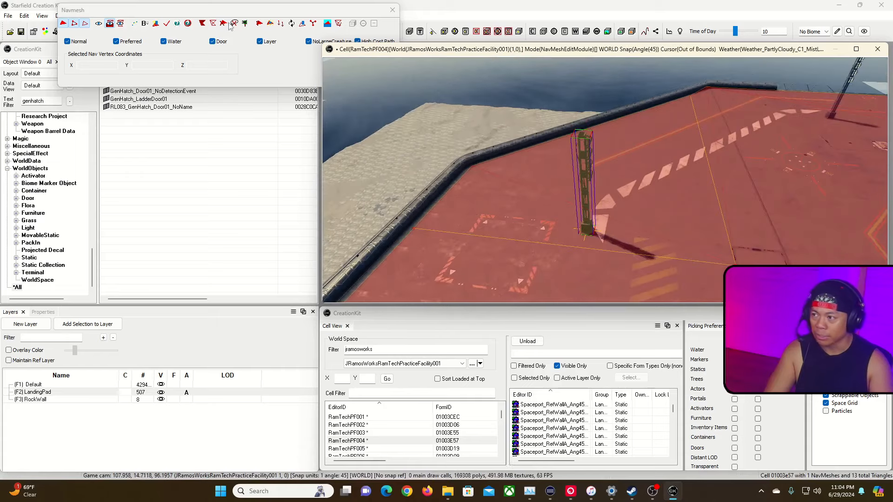
{"action": "left_click", "coordinate": [168, 24]}
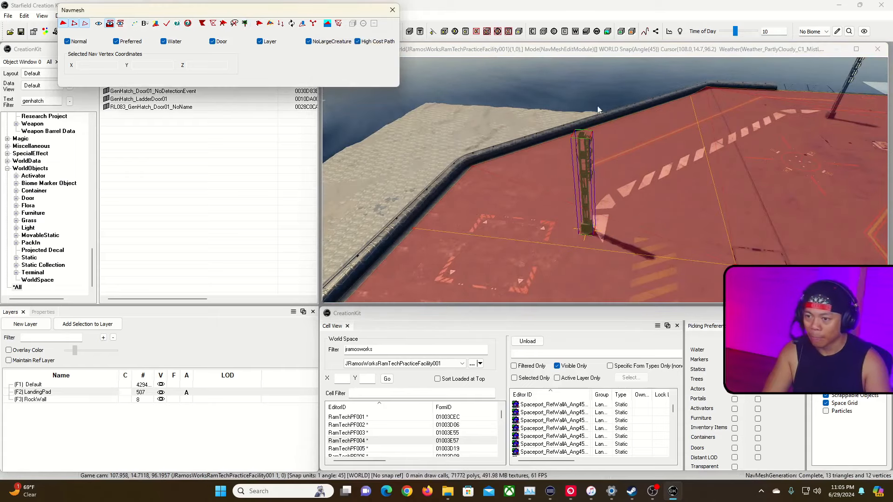
Examine the navmesh coverage across the landing pad from above, then around and inside the container structure
{"action": "left_click", "coordinate": [613, 52]}
{"action": "left_click", "coordinate": [631, 162]}
{"action": "right_click_drag", "start_coordinate": [632, 162], "coordinate": [665, 151]}
{"action": "key", "text": "w"}
{"action": "key", "text": "grave"}
{"action": "left_click", "coordinate": [549, 183]}
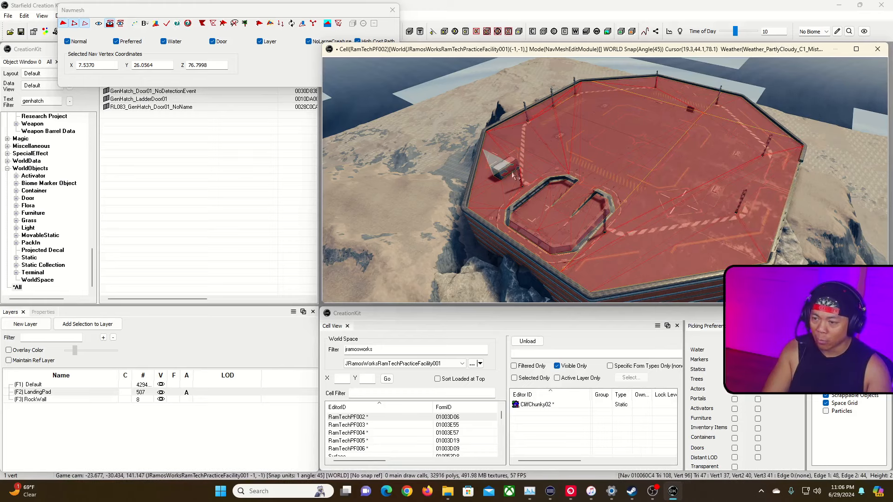
{"action": "key", "text": "grave"}
{"action": "key", "text": "w"}
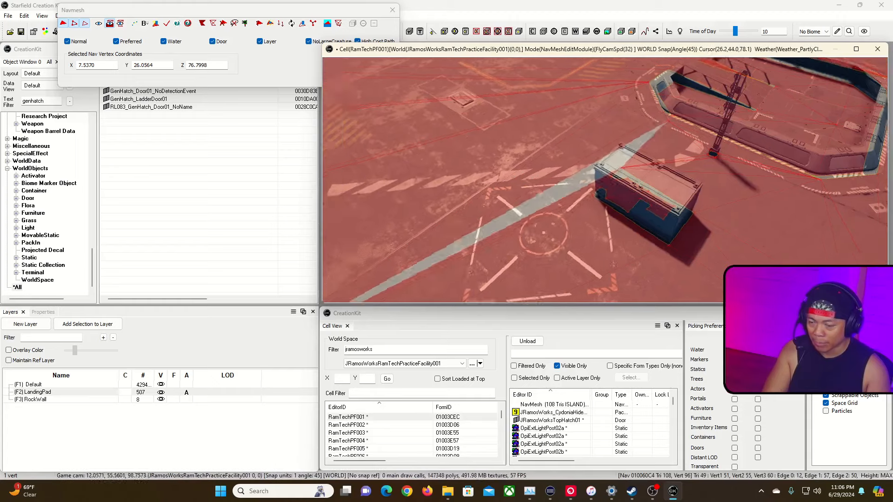
{"action": "key", "text": "w"}
{"action": "key", "text": "w"}
{"action": "key", "text": "s"}
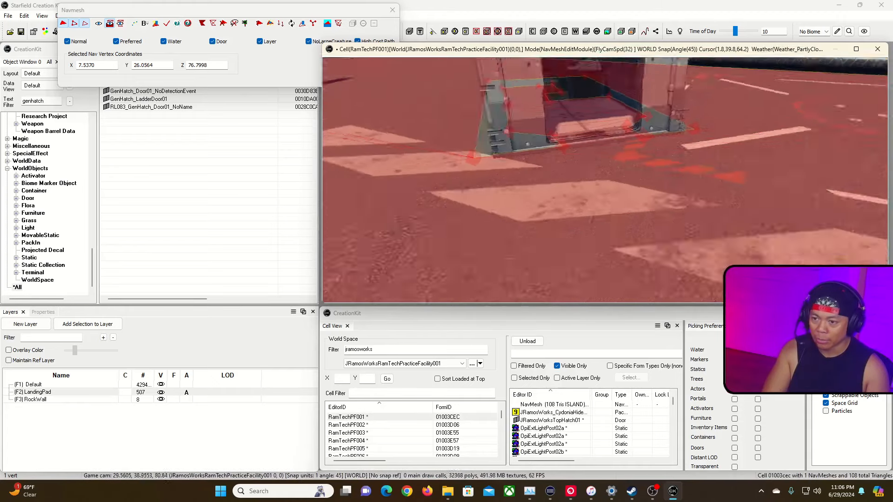
{"action": "key", "text": "w"}
{"action": "key", "text": "w"}
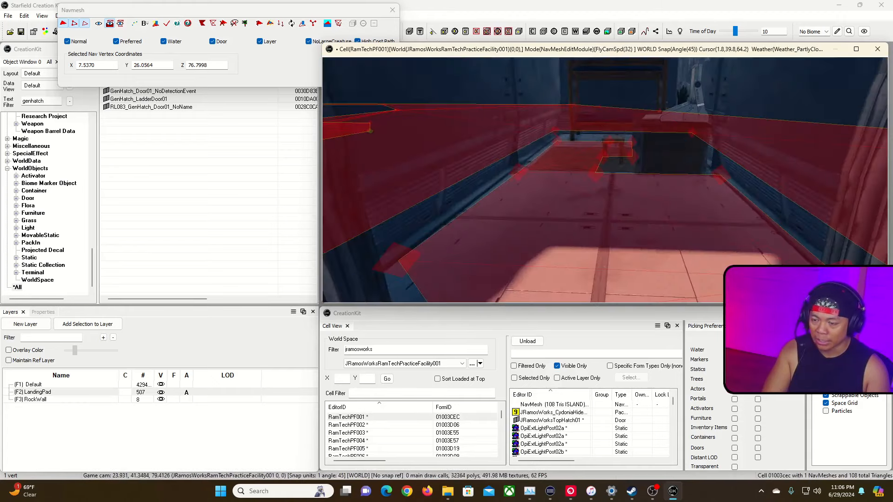
{"action": "key", "text": "grave"}
{"action": "key", "text": "grave"}
{"action": "key", "text": "s"}
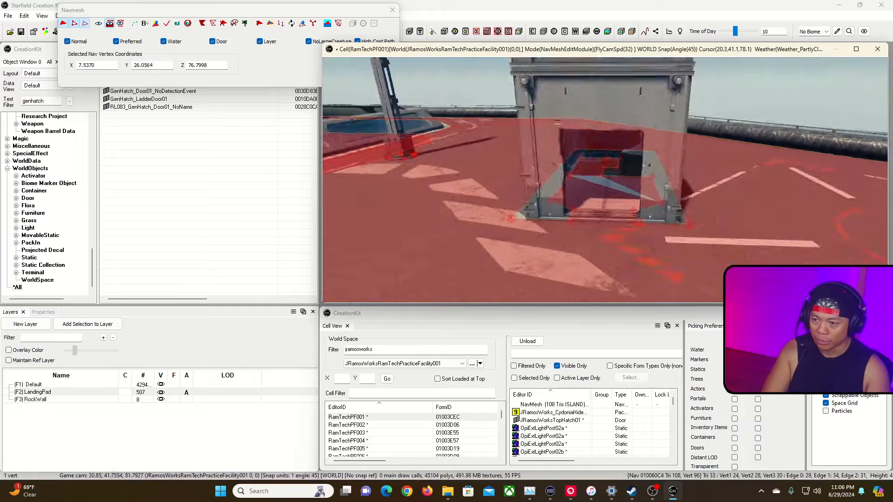
Save the plugin and leave navmesh editing for reference editing mode
{"action": "key", "text": "s"}
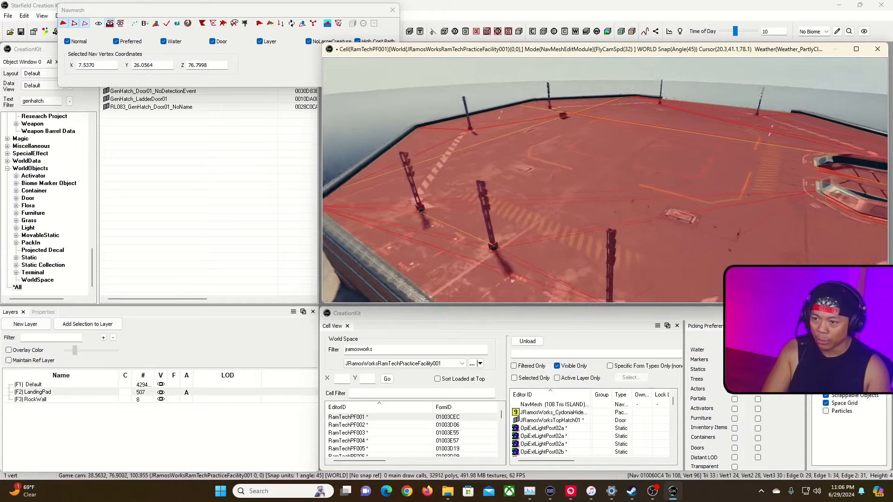
{"action": "key", "text": "grave"}
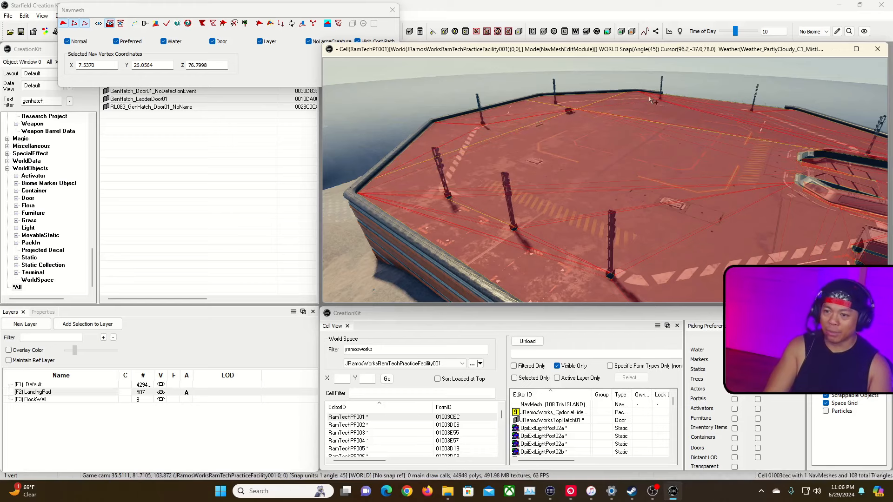
{"action": "middle_click_drag", "start_coordinate": [638, 164], "coordinate": [649, 181], "text": "shift"}
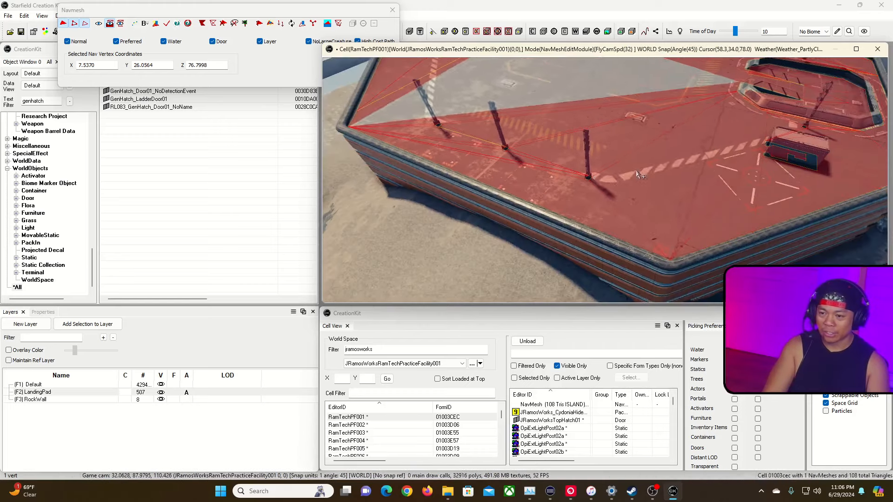
{"action": "scroll", "coordinate": [649, 181], "scroll_direction": "down", "scroll_amount": 3}
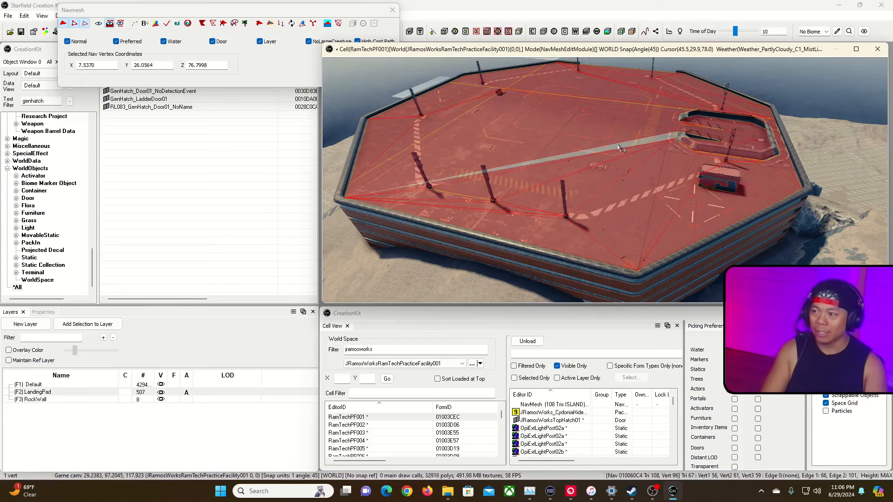
{"action": "left_click", "coordinate": [393, 9]}
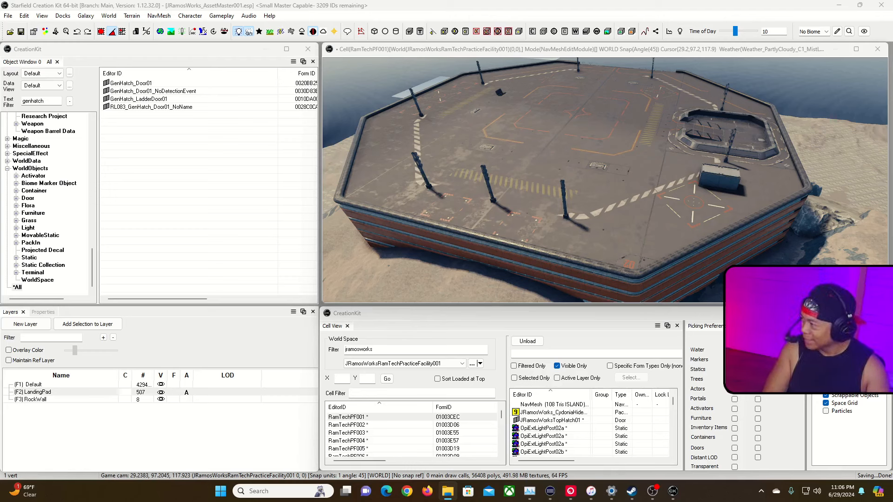
{"action": "left_click", "coordinate": [360, 32]}
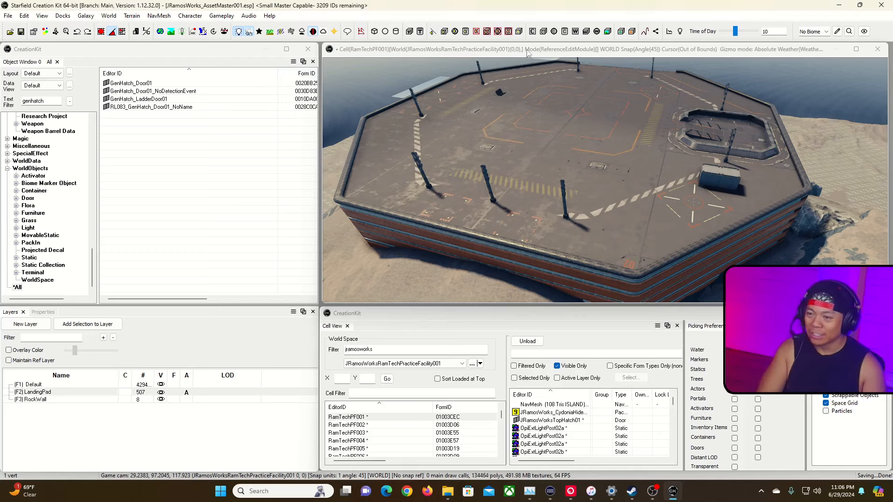
Select the top hatch door on the sunken part of the landing pad and show the markers
{"action": "right_click_drag", "start_coordinate": [568, 172], "coordinate": [626, 123]}
{"action": "key", "text": "w"}
{"action": "key", "text": "w"}
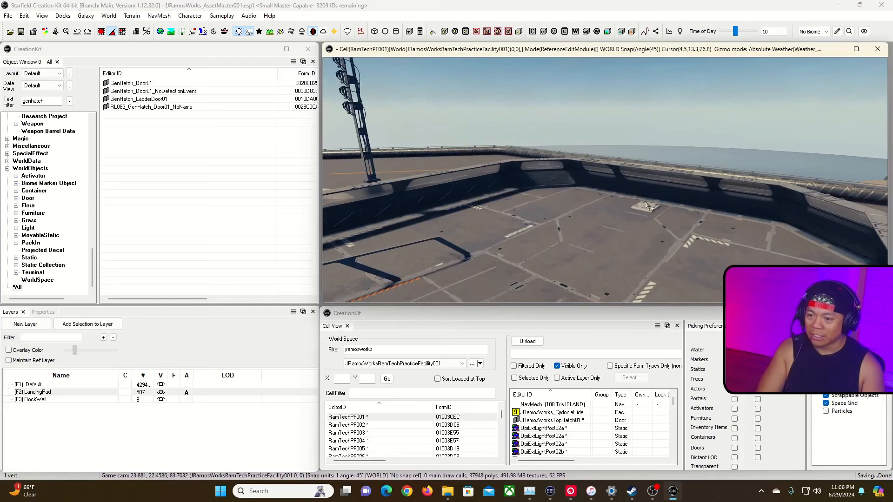
{"action": "left_click", "coordinate": [646, 203]}
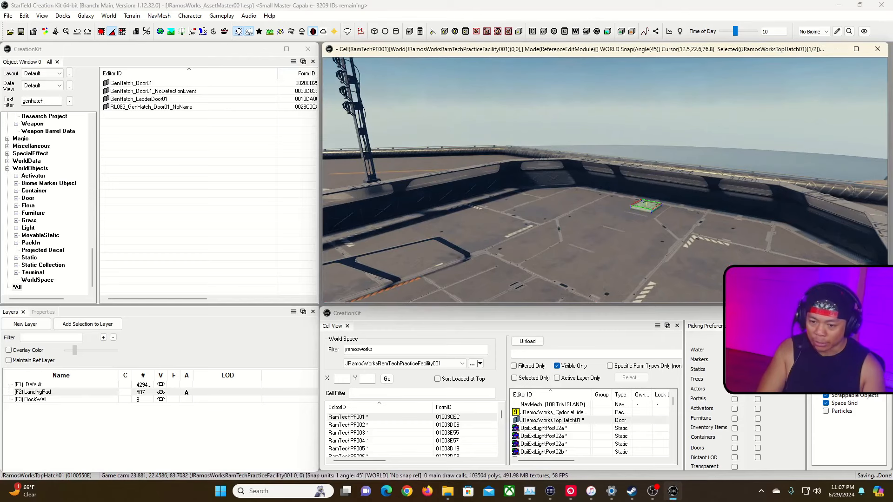
{"action": "key", "text": "m"}
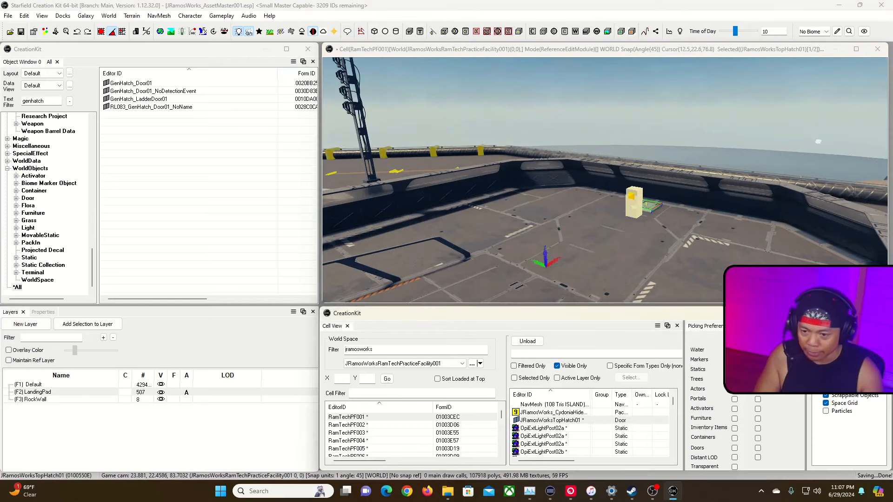
View the door reference linked to the hatch's yellow door marker in the RamTech interior cell
{"action": "right_click", "coordinate": [635, 213]}
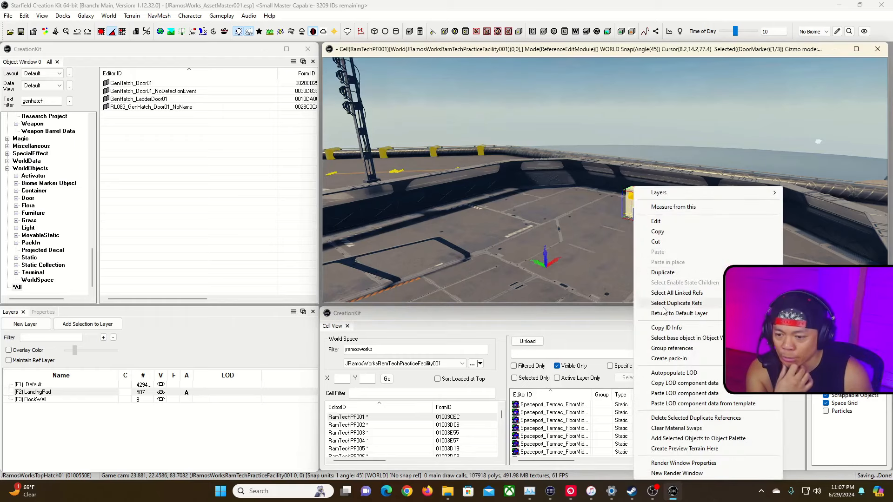
{"action": "left_click", "coordinate": [644, 212]}
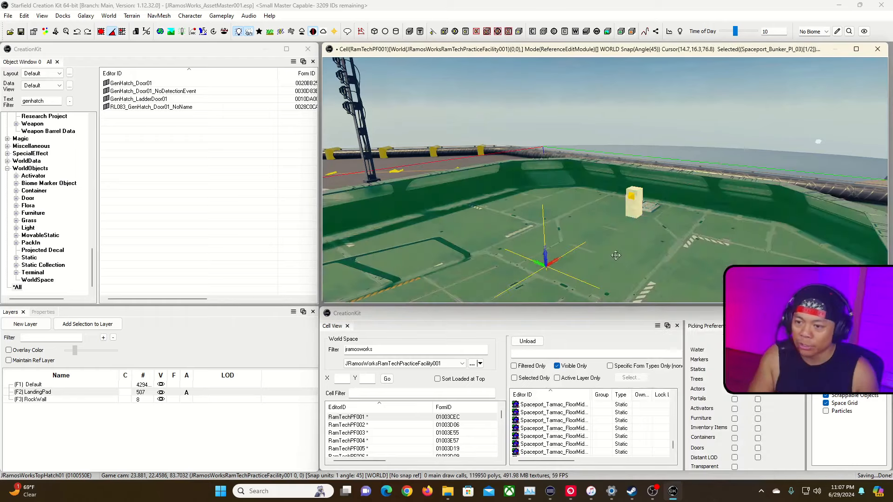
{"action": "left_click", "coordinate": [637, 205]}
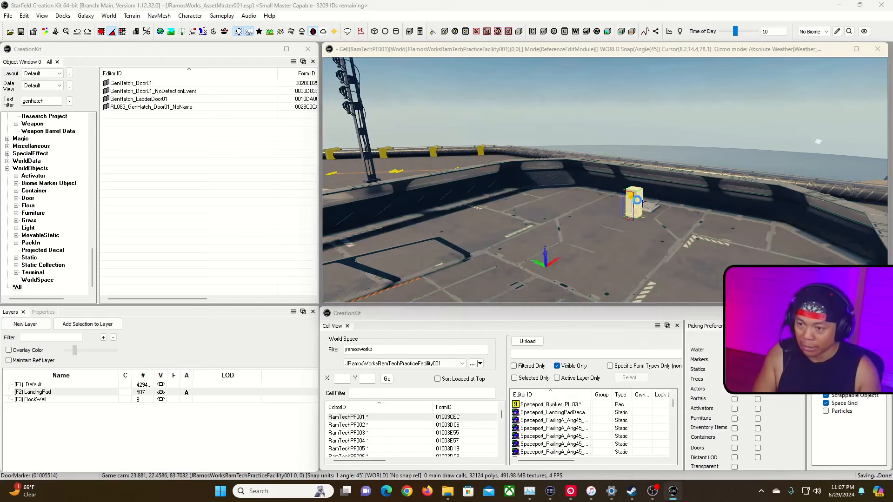
{"action": "double_click", "coordinate": [627, 208]}
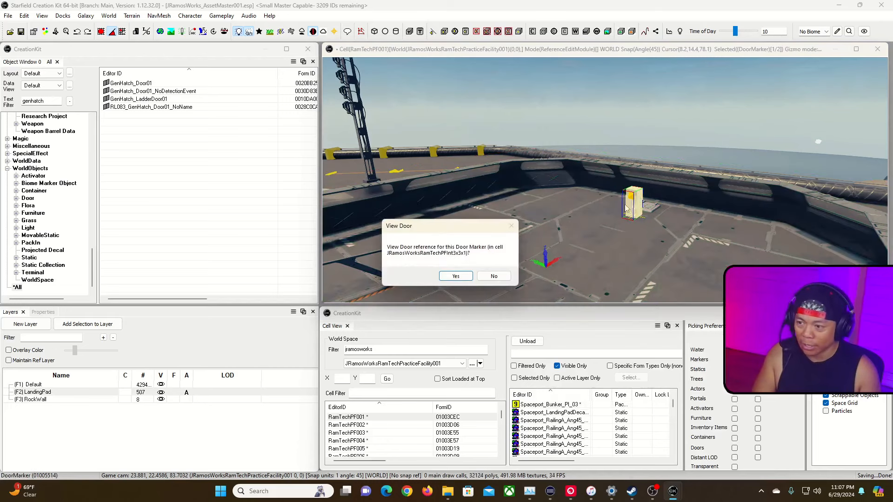
{"action": "left_click", "coordinate": [454, 276]}
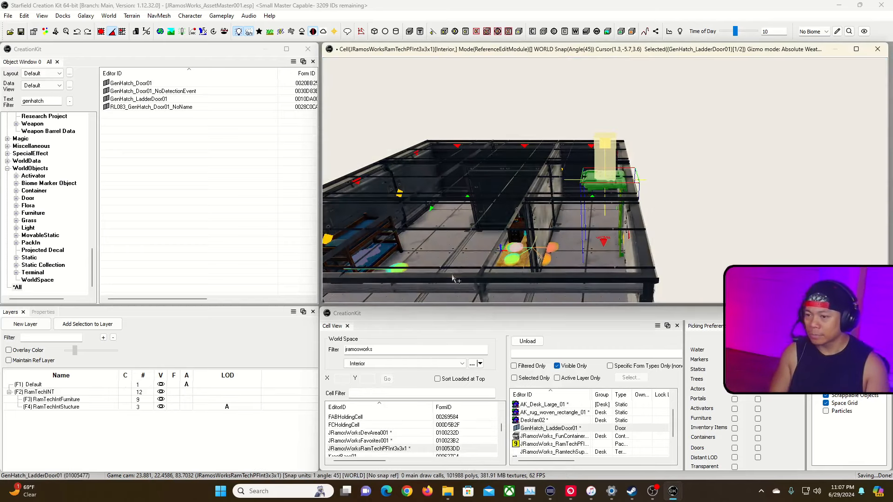
Drop the interior hatch's yellow door marker to the floor and move it onto the open floor in front of the ladder
{"action": "left_click", "coordinate": [615, 174]}
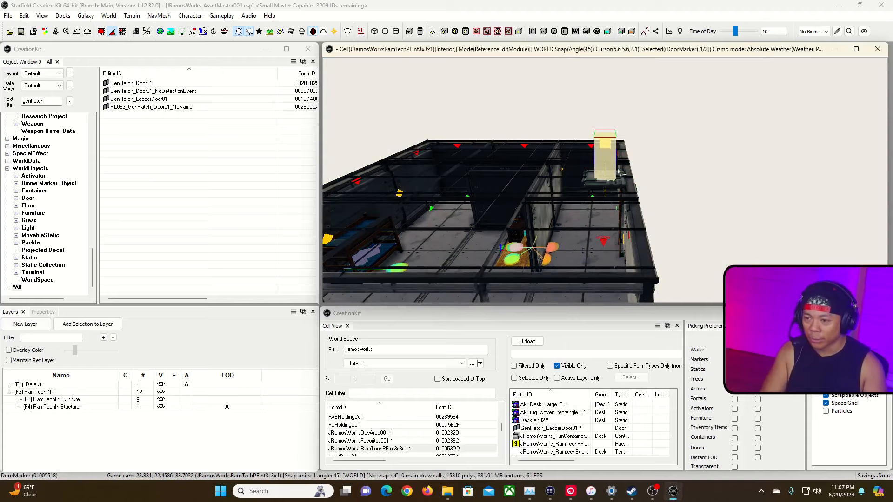
{"action": "mouse_move", "coordinate": [619, 172]}
{"action": "middle_mouse_down"}
{"action": "mouse_move", "coordinate": [602, 162]}
{"action": "mouse_move", "coordinate": [623, 186]}
{"action": "middle_mouse_up"}
{"action": "key", "text": "f"}
{"action": "scroll", "coordinate": [623, 186], "scroll_direction": "up", "scroll_amount": 5}
{"action": "right_click_drag", "start_coordinate": [582, 211], "coordinate": [622, 218]}
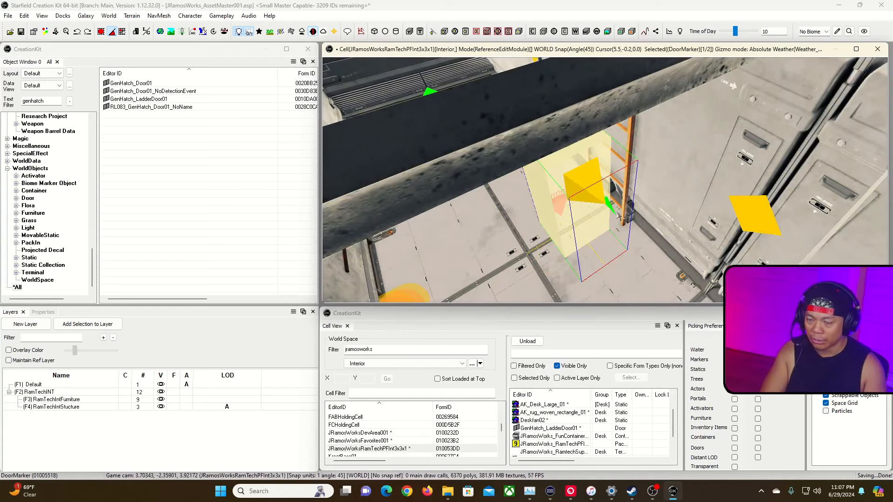
{"action": "left_click_drag", "start_coordinate": [581, 204], "coordinate": [512, 226]}
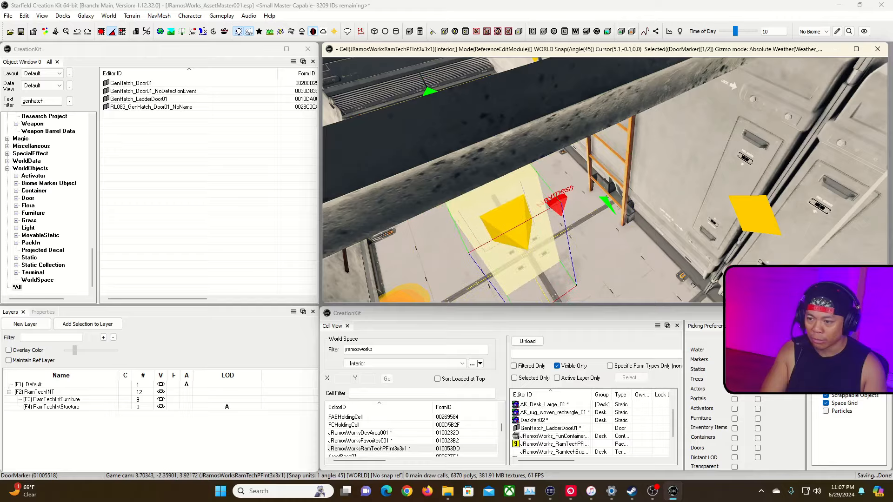
{"action": "middle_click_drag", "start_coordinate": [512, 226], "coordinate": [558, 255], "text": "shift"}
{"action": "scroll", "coordinate": [567, 211], "scroll_direction": "down", "scroll_amount": 8}
{"action": "scroll", "coordinate": [558, 256], "scroll_direction": "down", "scroll_amount": 4}
{"action": "scroll", "coordinate": [571, 258], "scroll_direction": "up", "scroll_amount": 8}
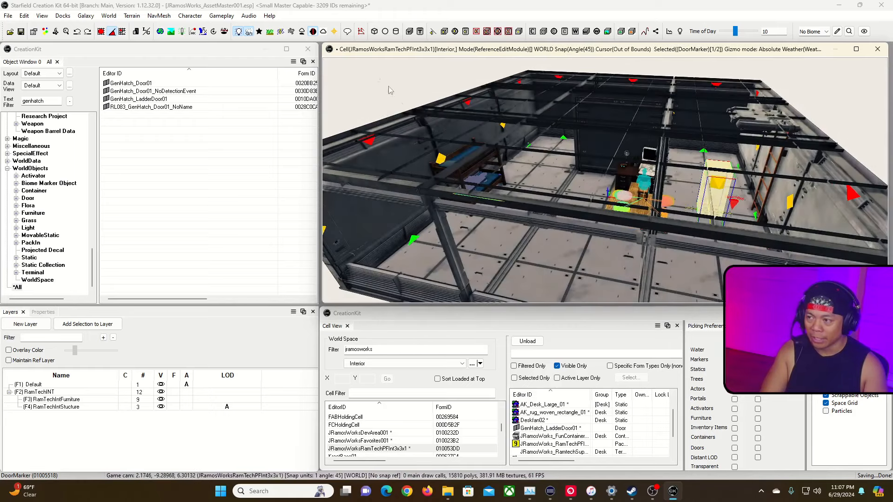
Finalize the interior cell's navmesh in navmesh editing mode and close the navmesh tools
{"action": "left_click", "coordinate": [360, 31]}
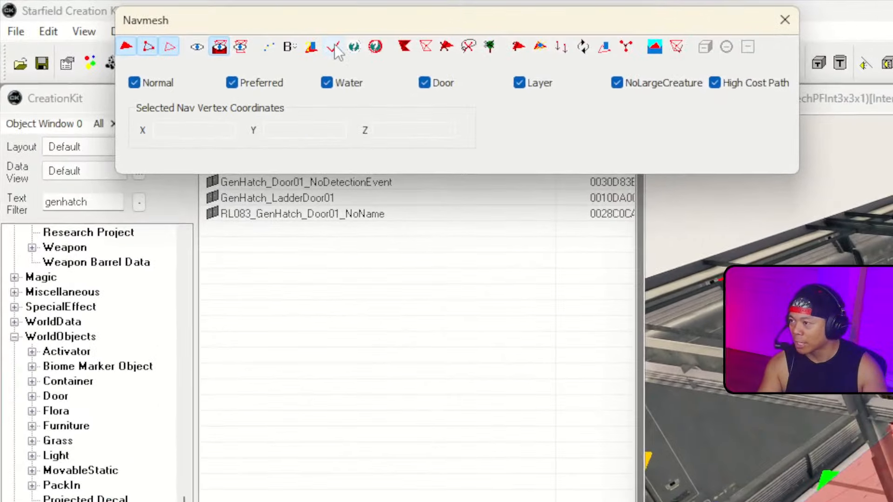
{"action": "left_click", "coordinate": [334, 47]}
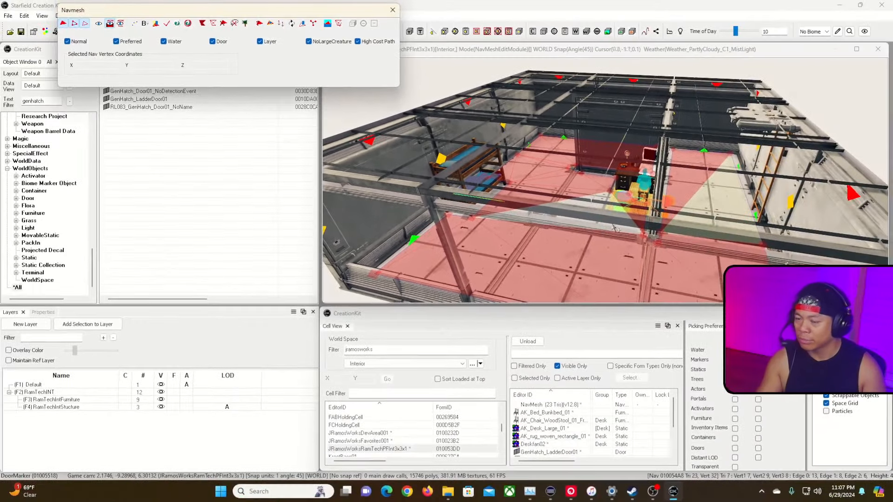
{"action": "left_click", "coordinate": [393, 7]}
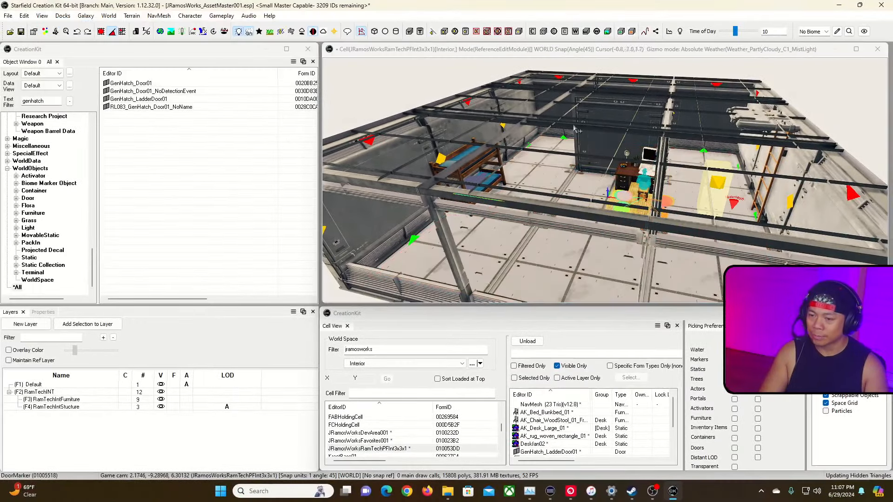
Load the RamTechPF001 cell of the JRamosWorksRamTechPracticeFacility001 world space
{"action": "left_click", "coordinate": [412, 364]}
{"action": "left_click", "coordinate": [406, 379]}
{"action": "left_click", "coordinate": [390, 426]}
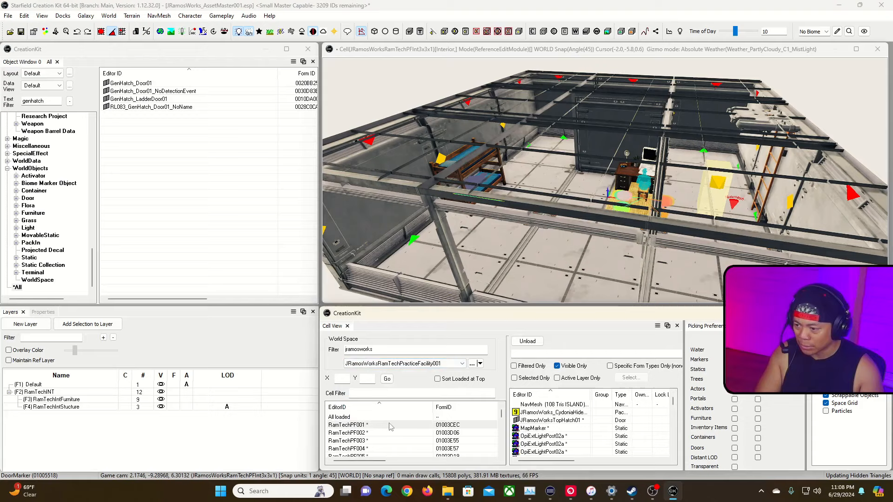
{"action": "left_click", "coordinate": [350, 425]}
{"action": "double_click", "coordinate": [344, 425]}
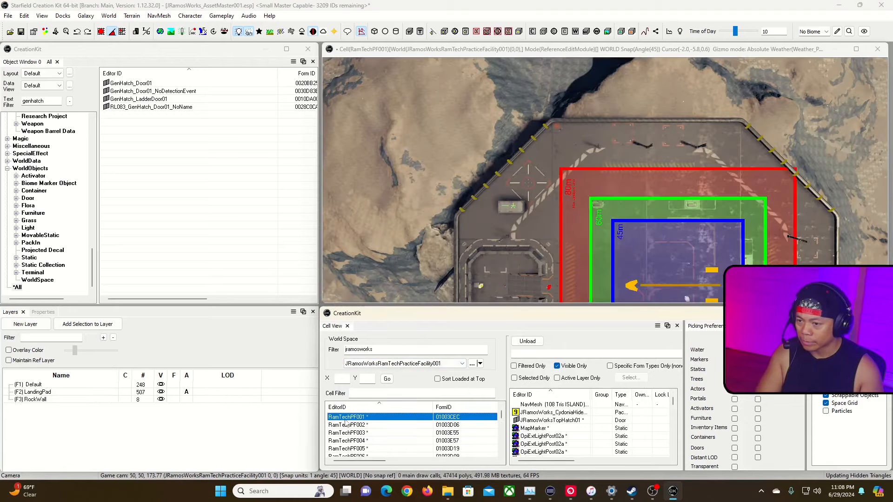
Hide the markers and finalize the landing pad cell's navmesh in navmesh editing mode
{"action": "mouse_move", "coordinate": [564, 153]}
{"action": "right_mouse_down"}
{"action": "mouse_move", "coordinate": [697, 125]}
{"action": "mouse_move", "coordinate": [404, 41]}
{"action": "right_mouse_up"}
{"action": "key", "text": "w"}
{"action": "key", "text": "w"}
{"action": "key", "text": "w"}
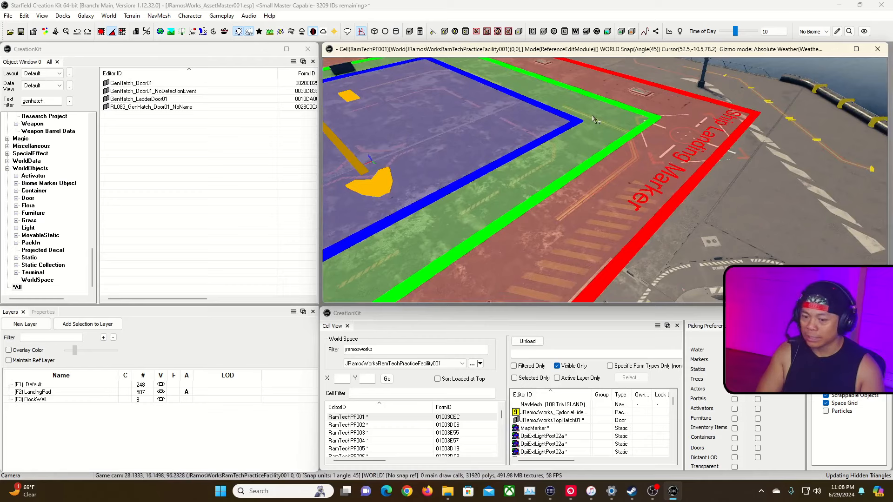
{"action": "key", "text": "m"}
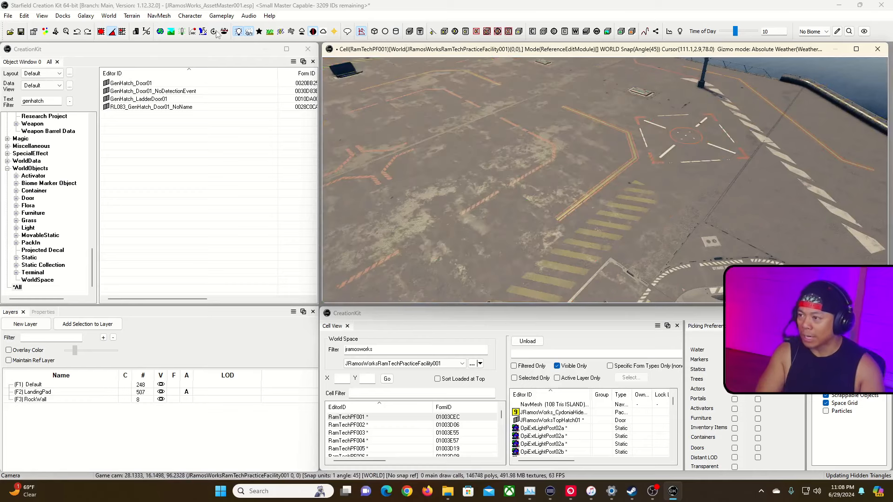
{"action": "left_click", "coordinate": [362, 32]}
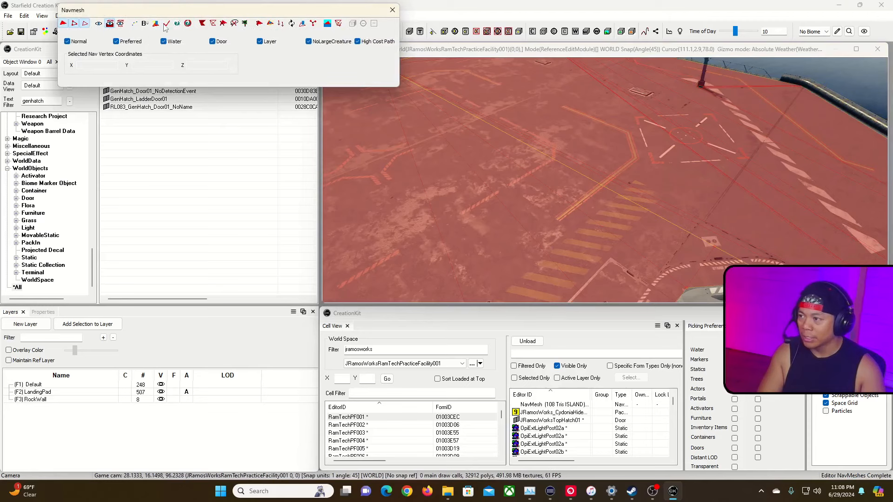
{"action": "left_click", "coordinate": [467, 156]}
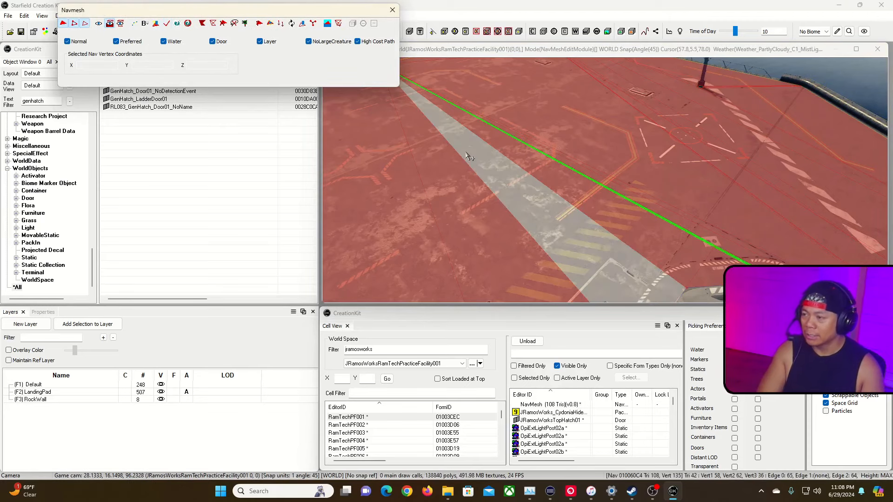
Check the finalized navmesh from above the landing pad, leave navmesh editing and save the plugin
{"action": "scroll", "coordinate": [466, 155], "scroll_direction": "down", "scroll_amount": 3}
{"action": "left_click", "coordinate": [495, 51]}
{"action": "key", "text": "grave"}
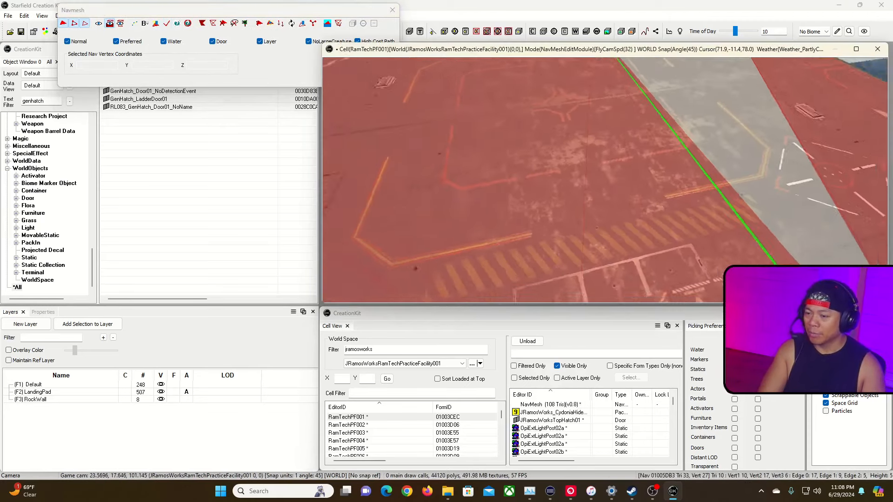
{"action": "key", "text": "s"}
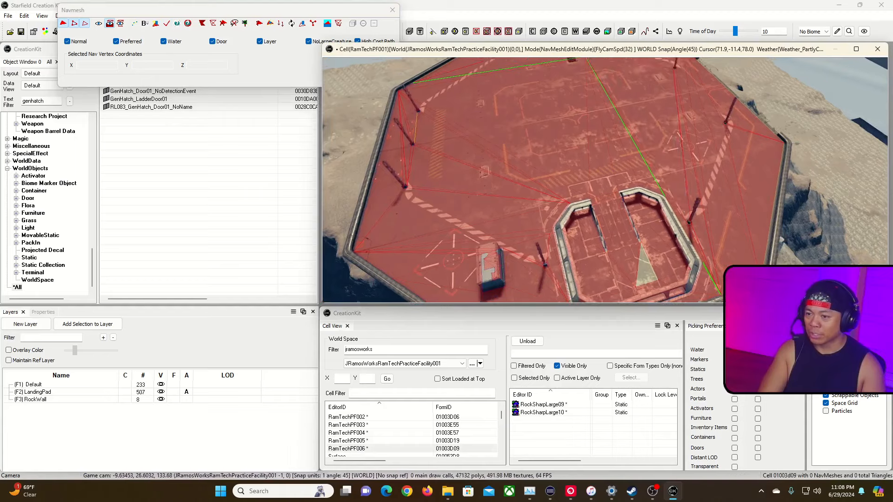
{"action": "key", "text": "w"}
{"action": "key", "text": "grave"}
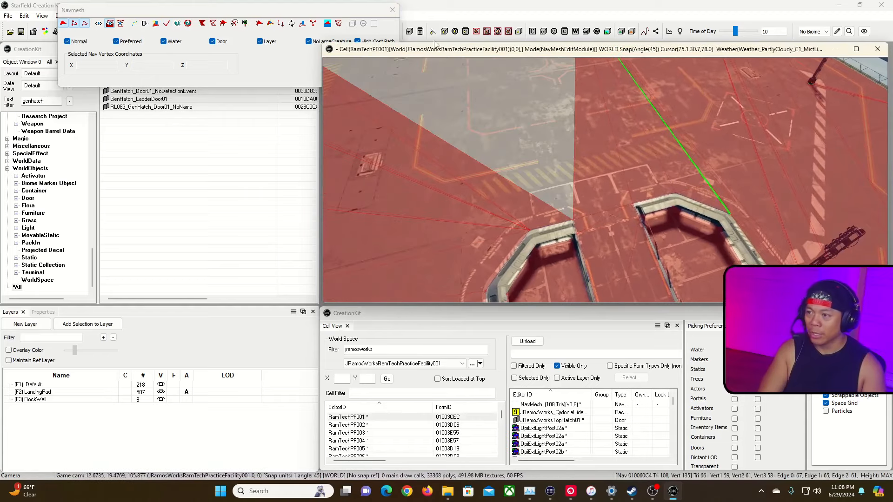
{"action": "left_click", "coordinate": [395, 12]}
{"action": "left_click", "coordinate": [21, 32]}
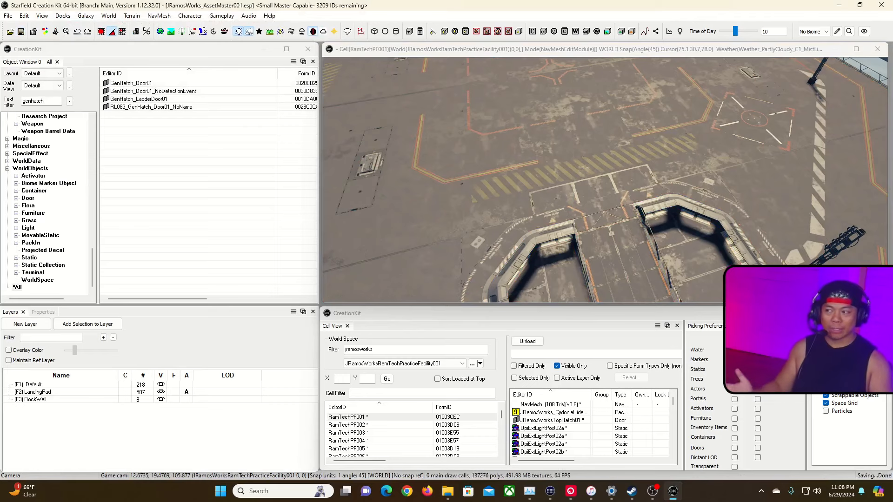
Switch to Steam, launch Starfield and load the Copernicus IV exit save
{"action": "key", "text": "alt+Tab"}
{"action": "key", "text": "alt+Tab"}
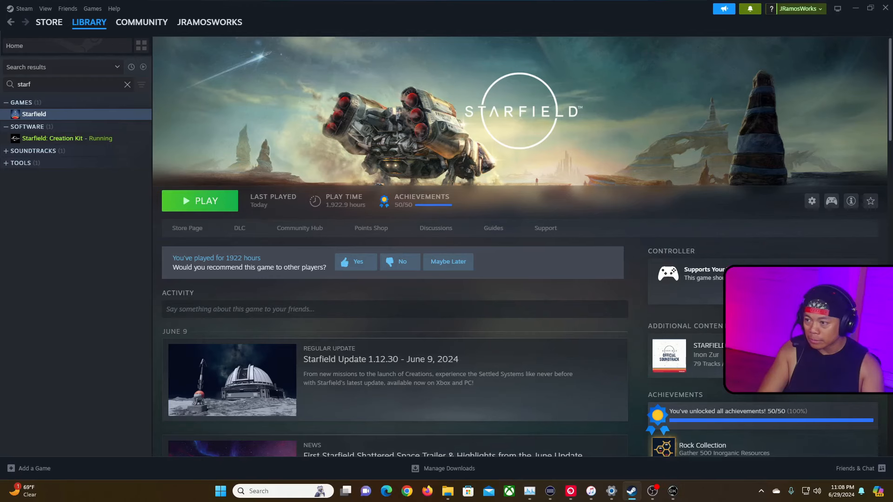
{"action": "left_click", "coordinate": [189, 203]}
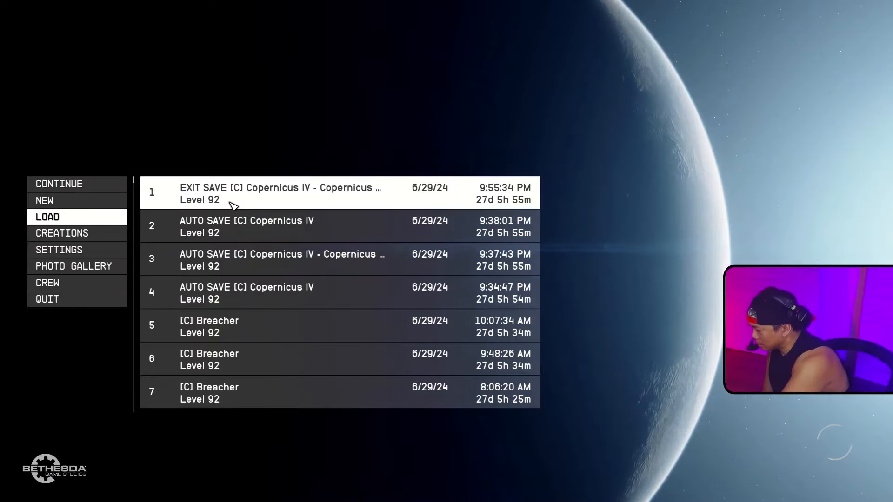
{"action": "left_click", "coordinate": [233, 205]}
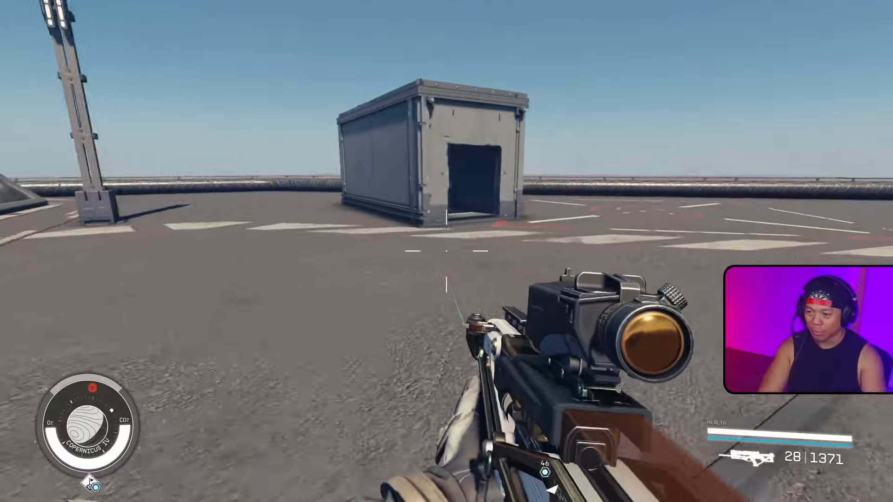
Walk into the container on the landing pad and back out to check whether the companion can follow
{"action": "key", "text": "w"}
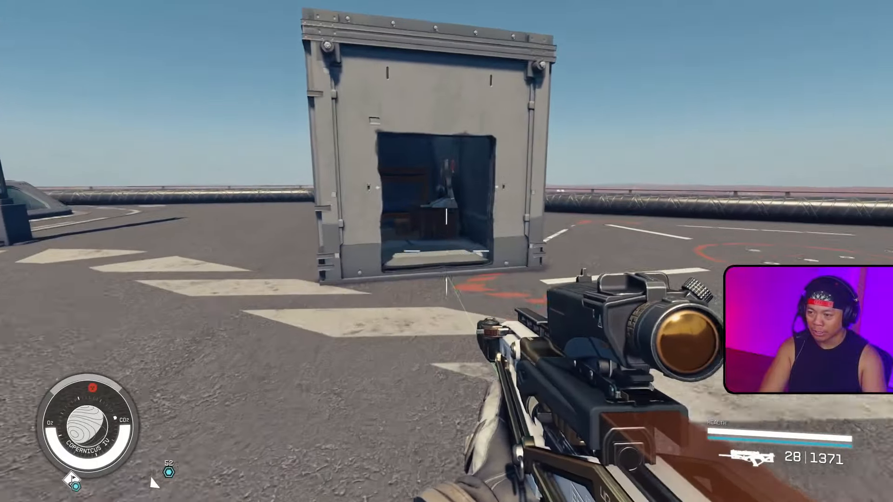
{"action": "key", "text": "w"}
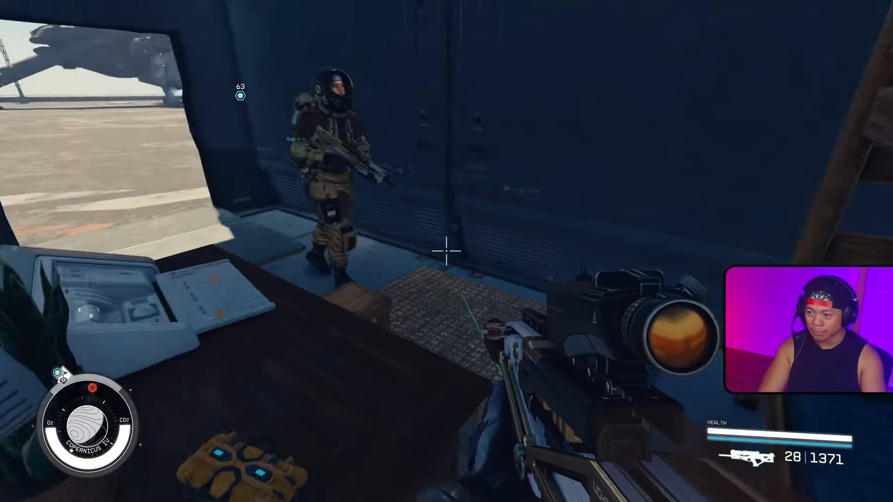
{"action": "key", "text": "w"}
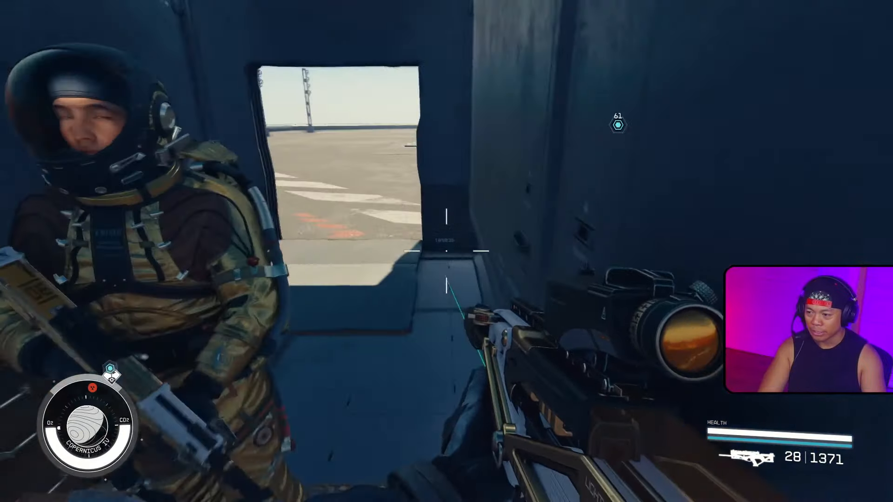
{"action": "key", "text": "w"}
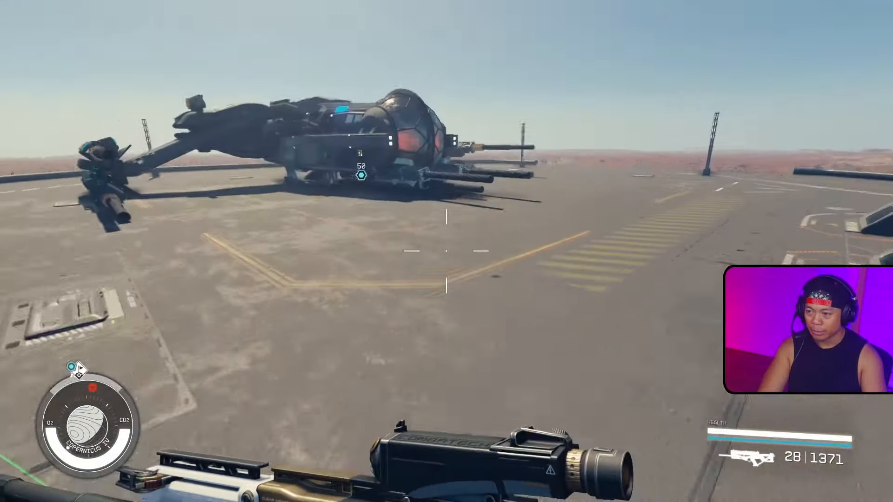
Cross the pad to the hatch in the sunken area and enter the RamTech Practice Facility Interior
{"action": "key", "text": "w"}
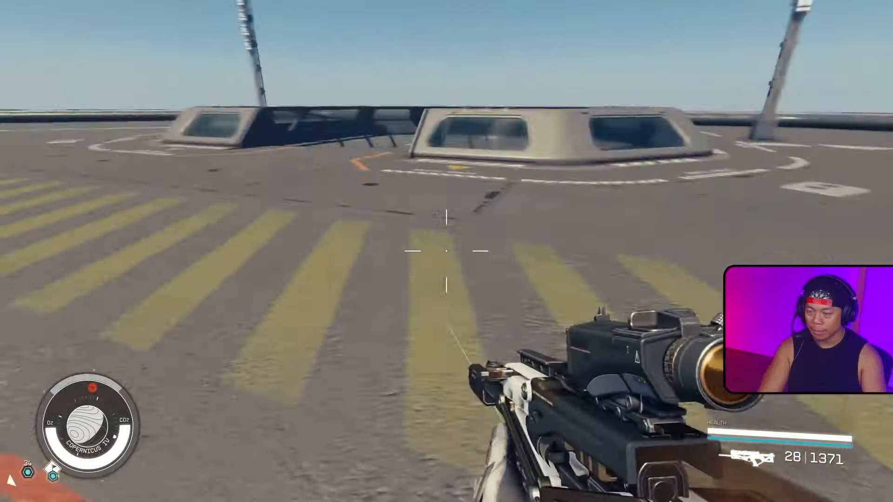
{"action": "key", "text": "w"}
{"action": "key", "text": "w"}
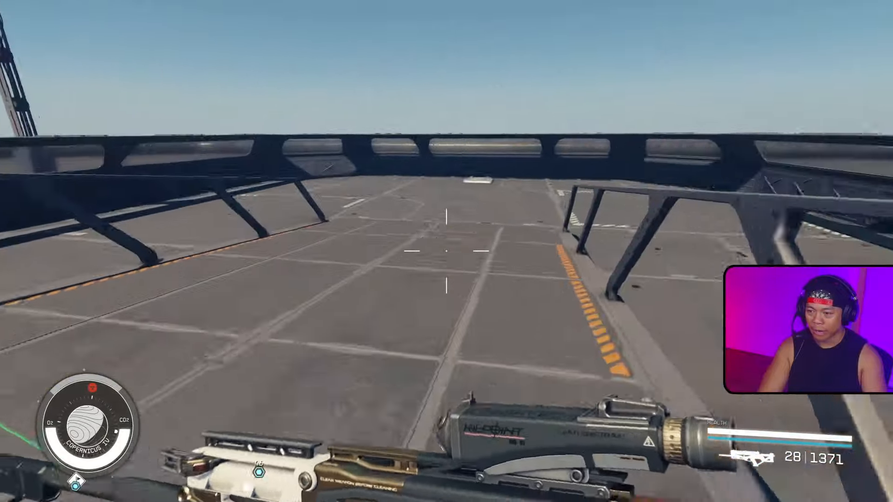
{"action": "key", "text": "w"}
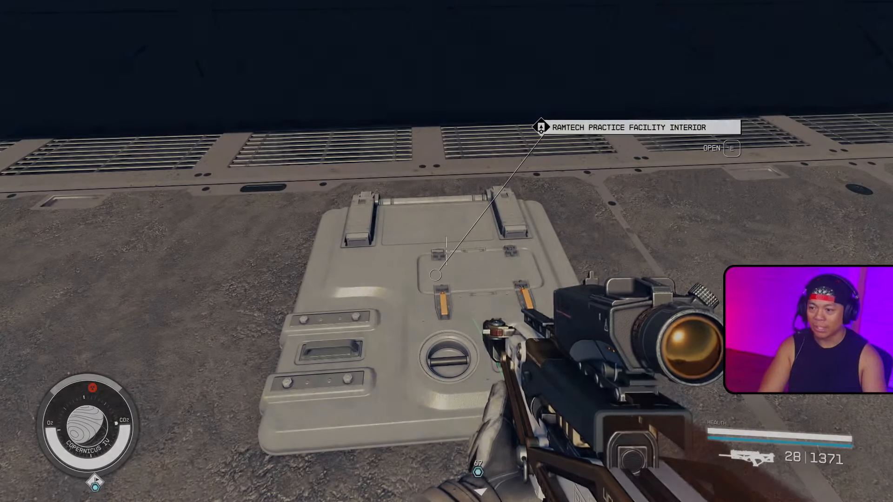
{"action": "key", "text": "e"}
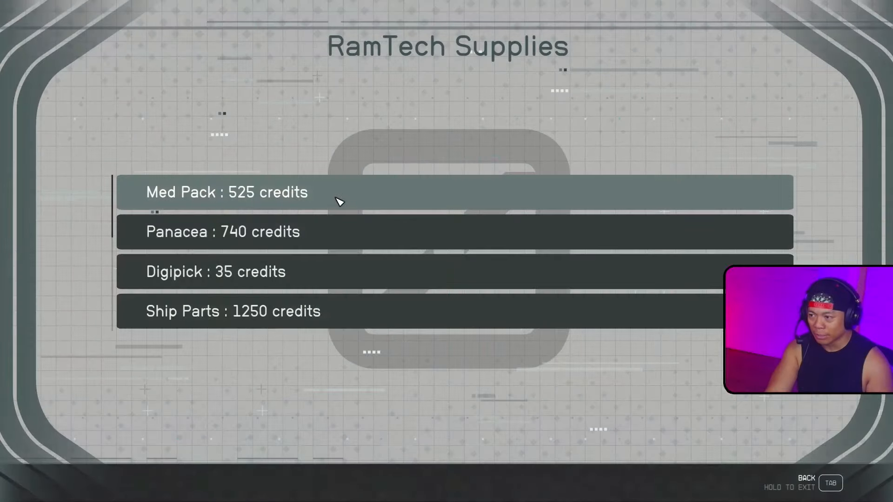
Buy a Med Pack from the RamTech Supplies terminal and leave the desk
{"action": "left_click", "coordinate": [338, 199]}
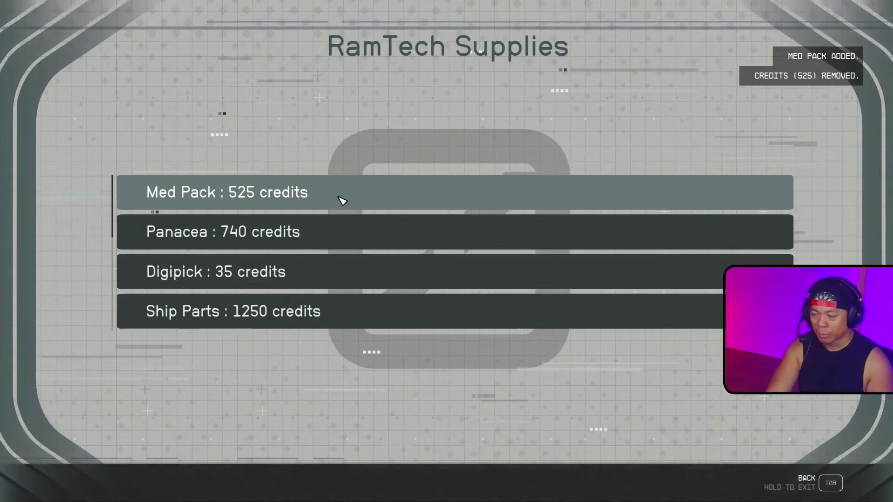
{"action": "key", "text": "Tab"}
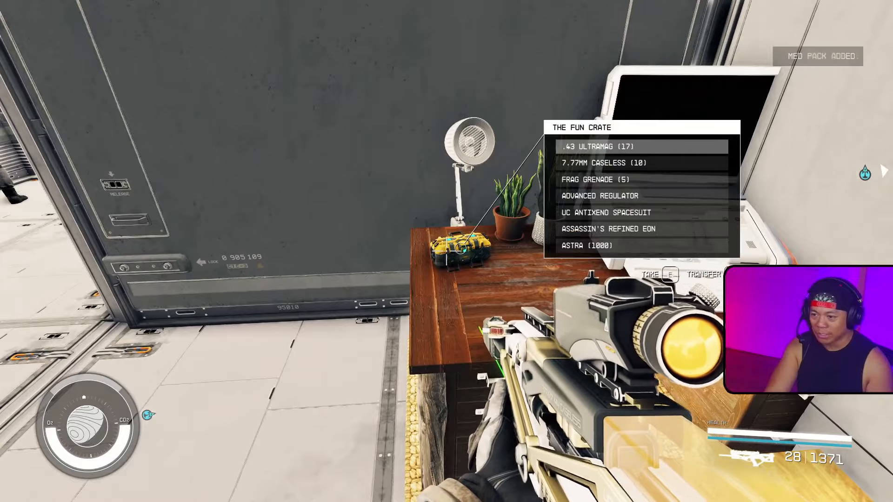
{"action": "key", "text": "a"}
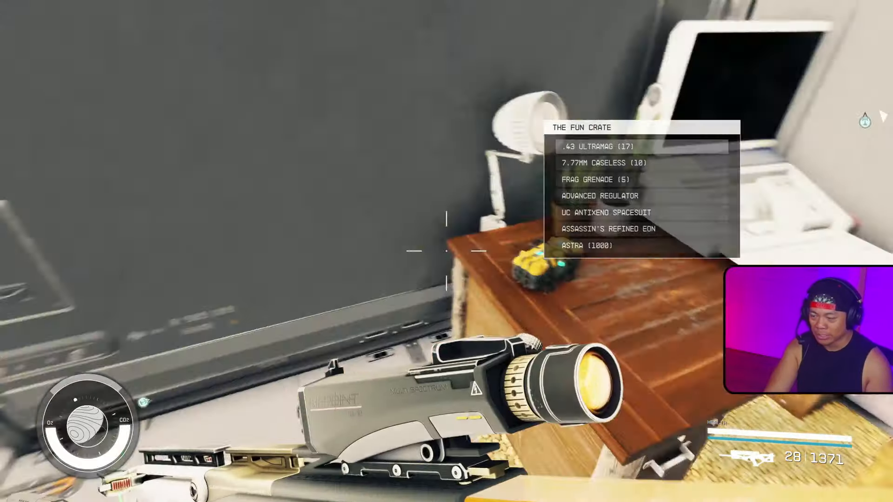
Walk through the interior past the bunk bed to check NPC movement, ending at the ladder leading to the exit hatch
{"action": "key", "text": "w"}
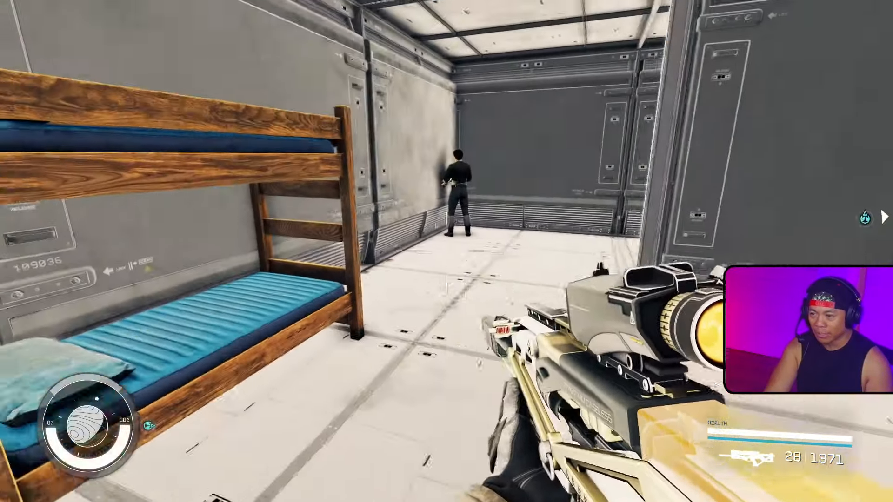
{"action": "key", "text": "a"}
{"action": "key", "text": "w"}
{"action": "key", "text": "shift+w"}
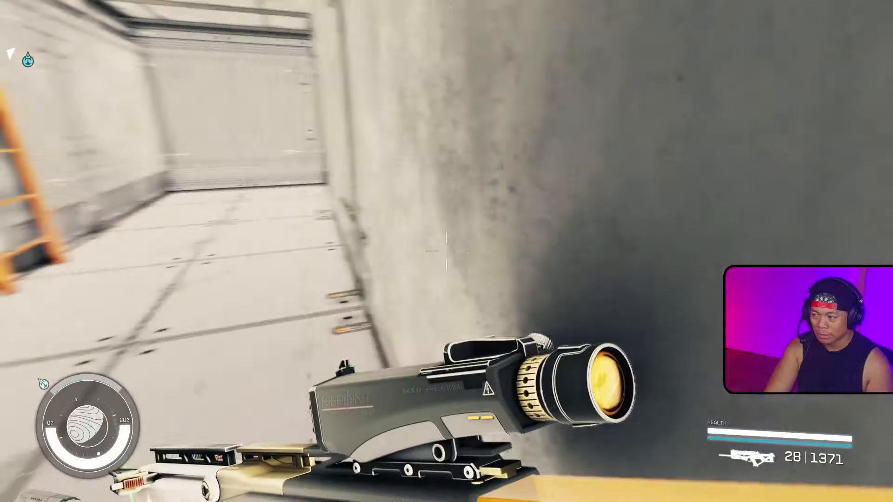
{"action": "key", "text": "w"}
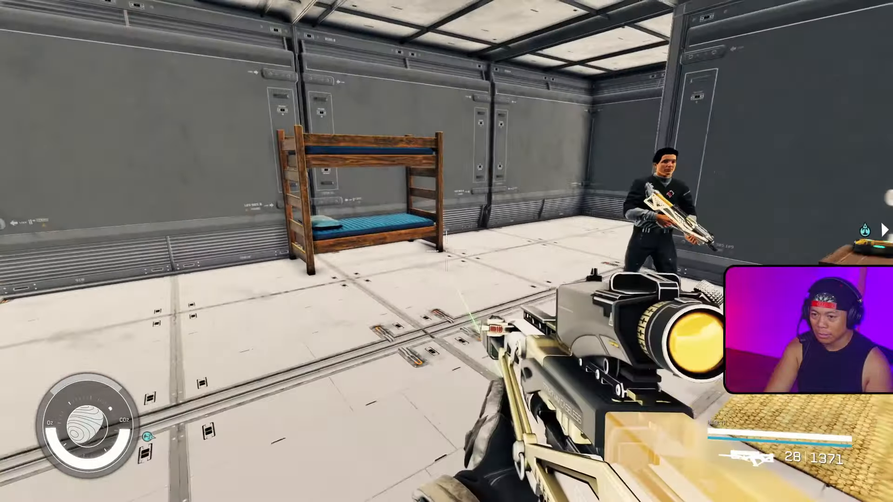
{"action": "key", "text": "w"}
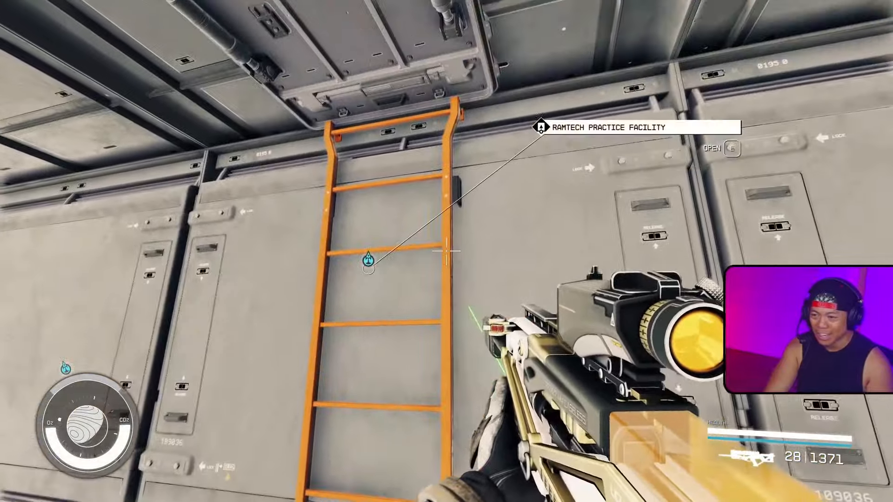
Exit through the ladder hatch to the landing pad and back up the ramp while watching whether the companion follows
{"action": "key", "text": "e"}
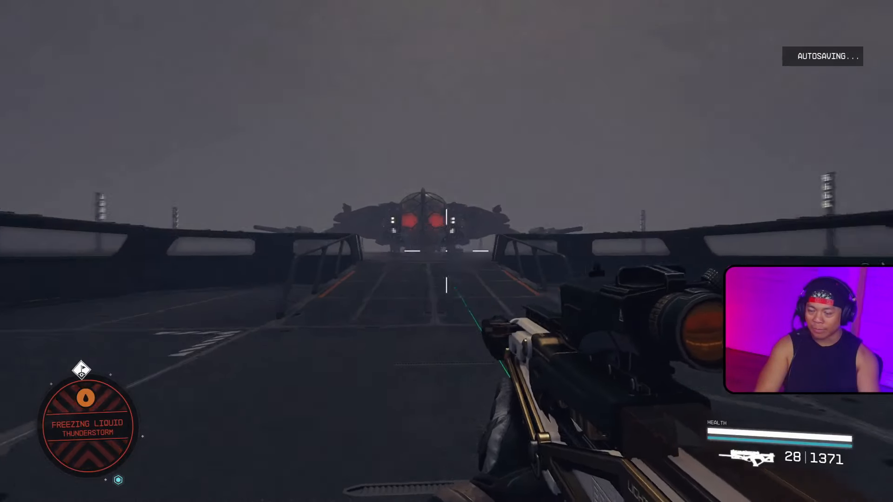
{"action": "key", "text": "s"}
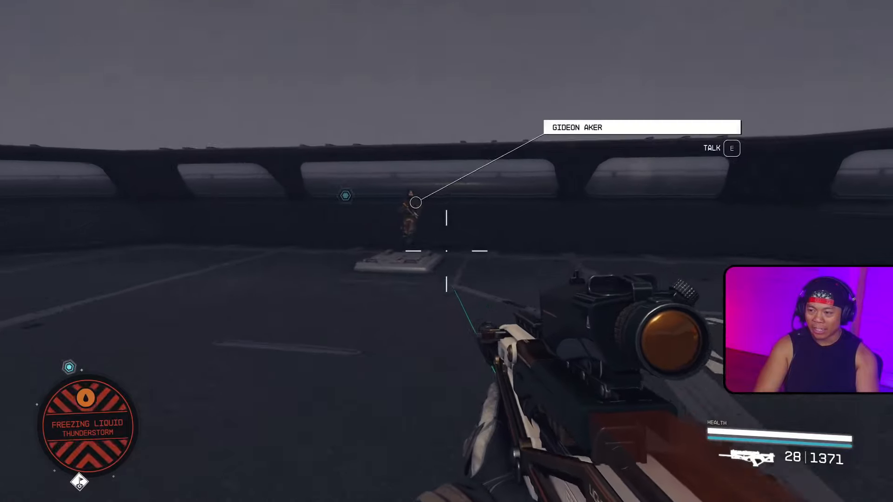
{"action": "key", "text": "s"}
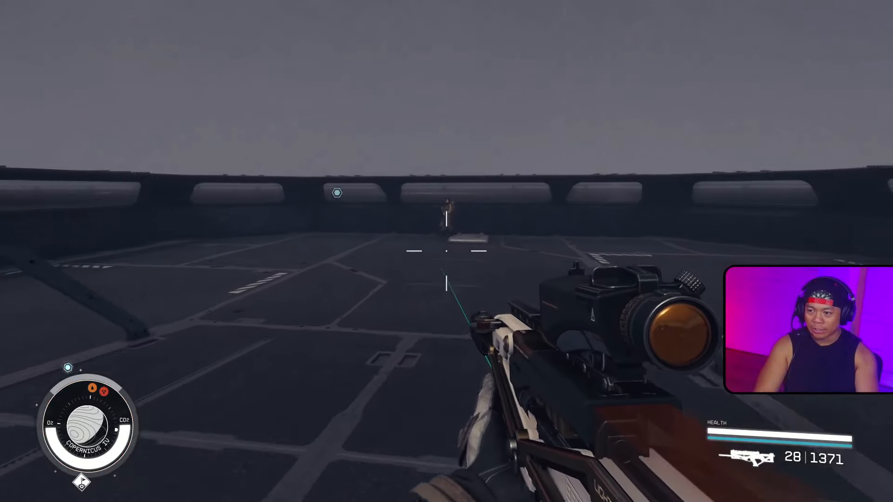
{"action": "key", "text": "s"}
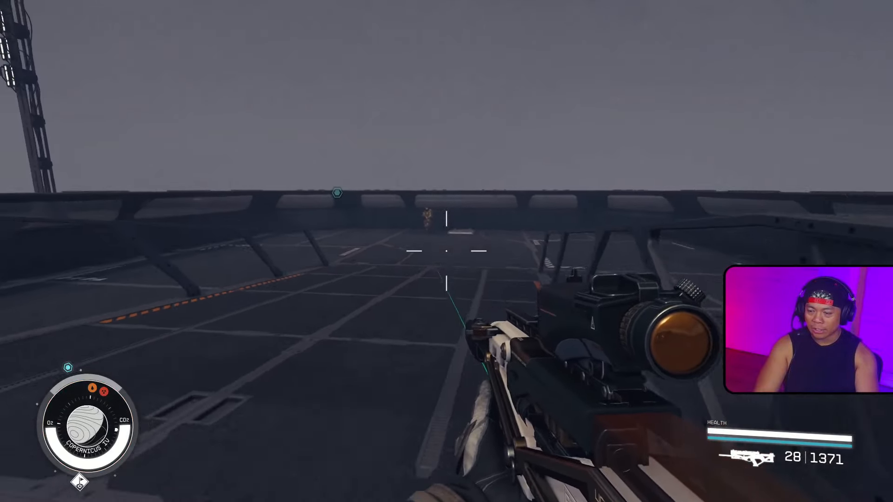
{"action": "key", "text": "s"}
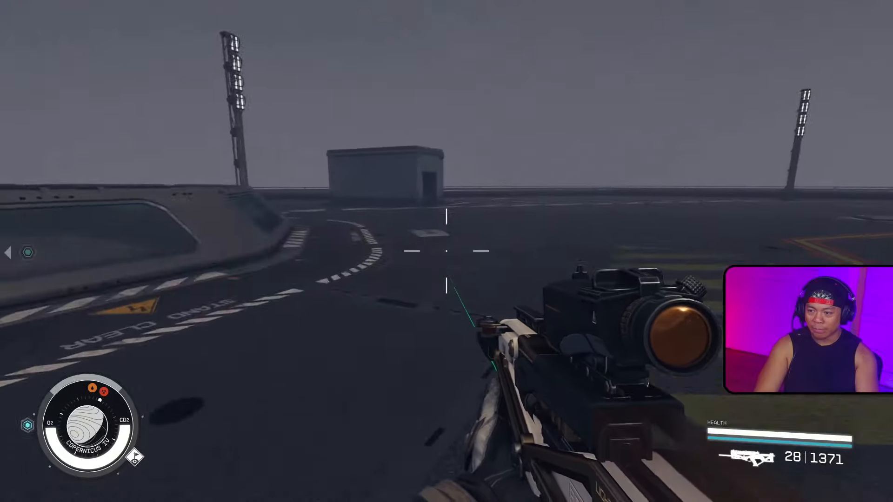
Move along the outside of the sunken area and boost into the air to check the companion's position from above
{"action": "key", "text": "w"}
{"action": "key", "text": "w"}
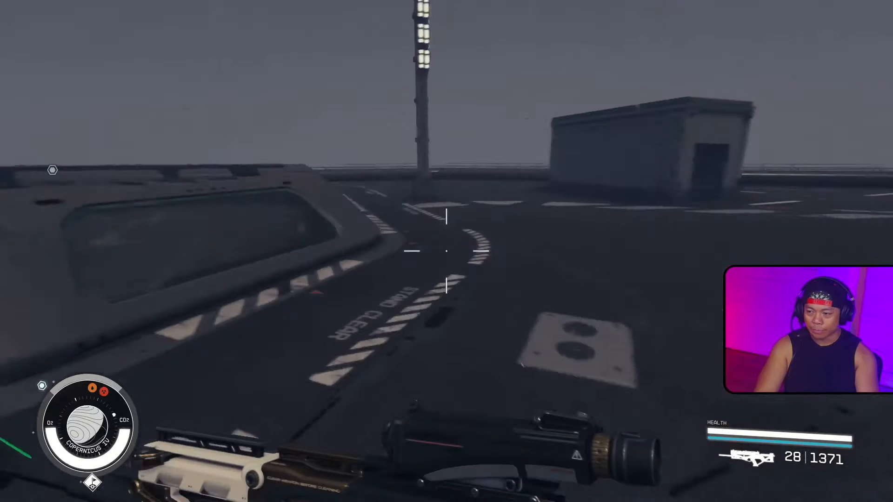
{"action": "key", "text": "space"}
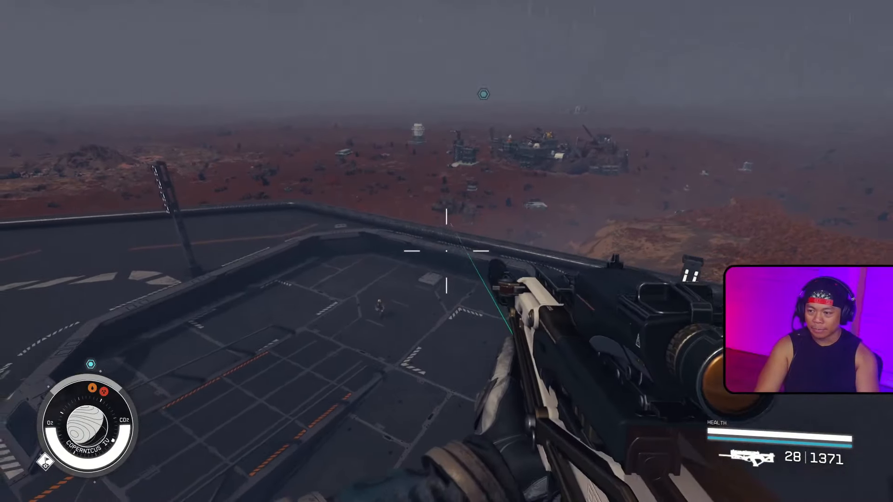
{"action": "key", "text": "space"}
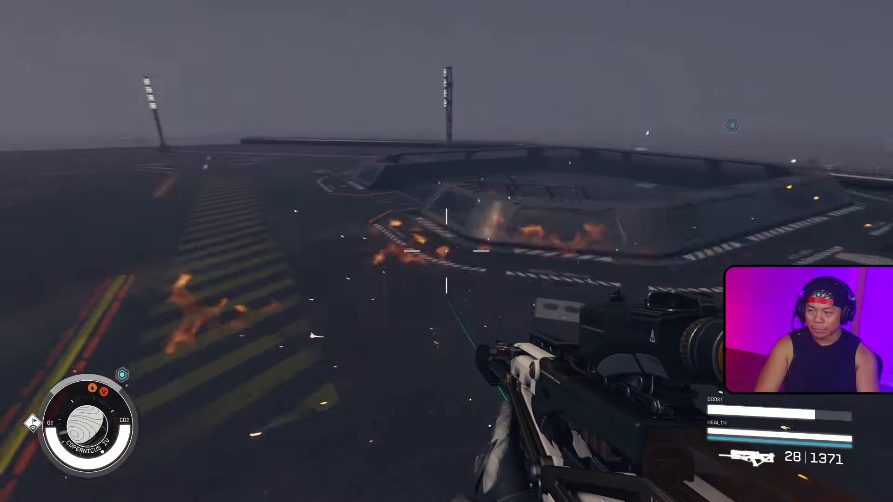
Walk into the furnished container on the landing pad, look around inside, and come back out
{"action": "key", "text": "w"}
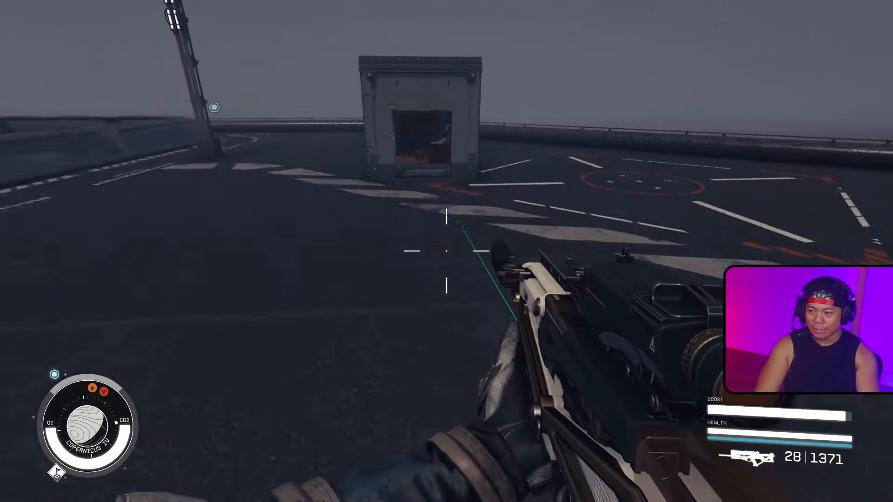
{"action": "key", "text": "w"}
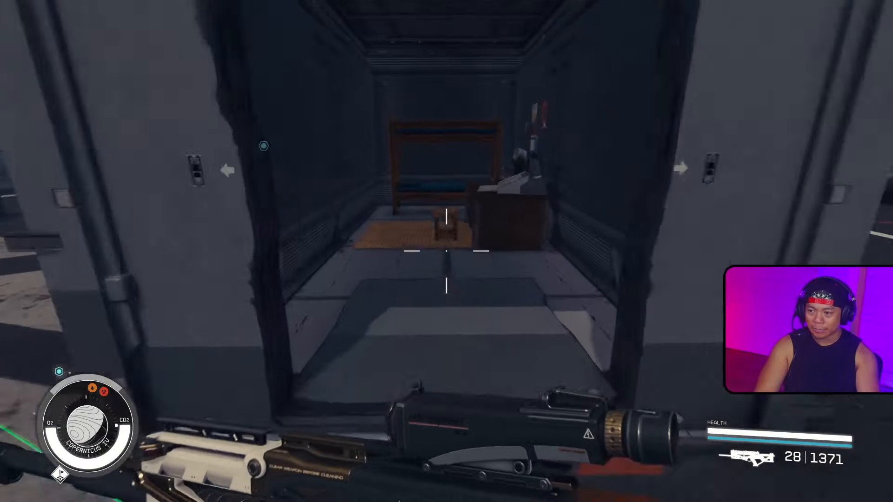
{"action": "key", "text": "w"}
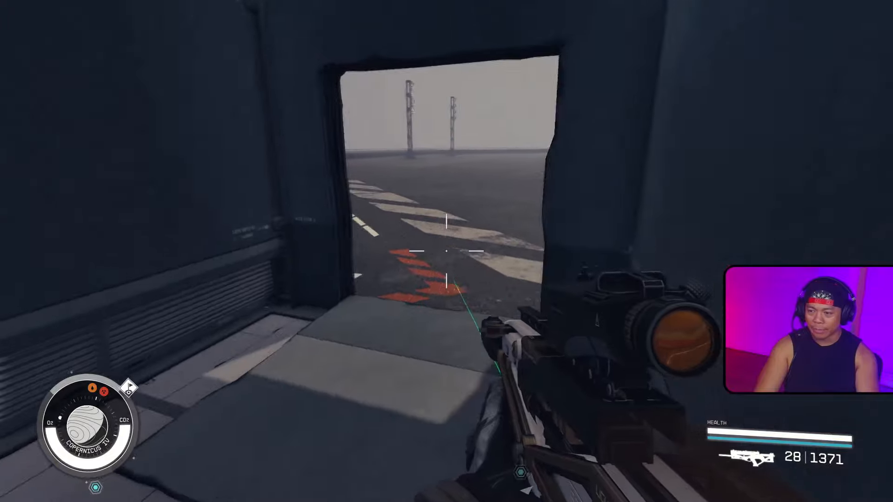
{"action": "key", "text": "w"}
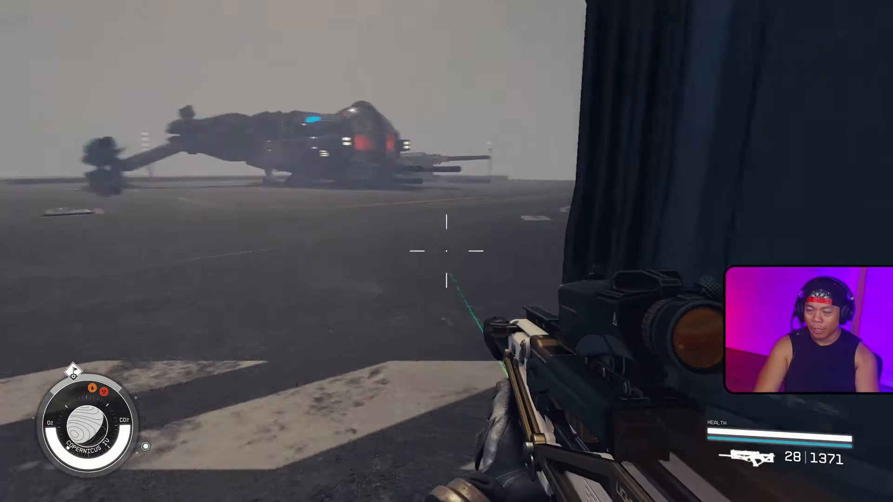
Cross the landing pad to the parked ship and jump to inspect the area around it
{"action": "key", "text": "w"}
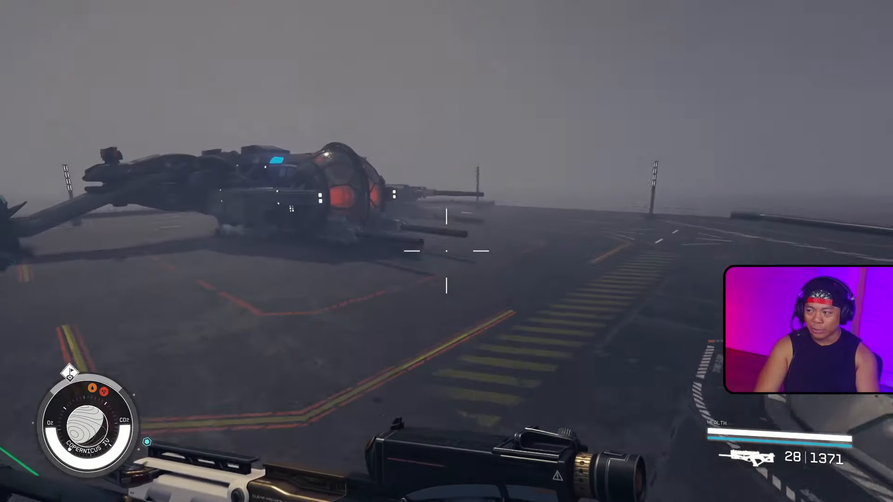
{"action": "key", "text": "w"}
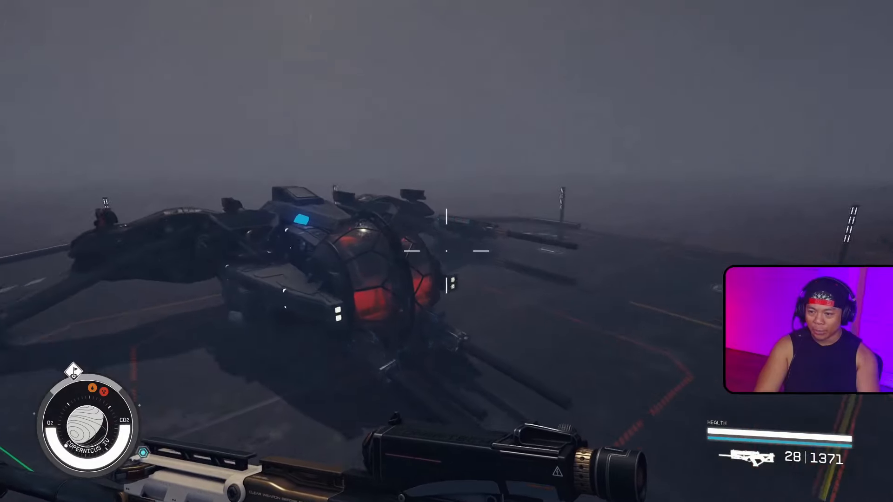
{"action": "key", "text": "space"}
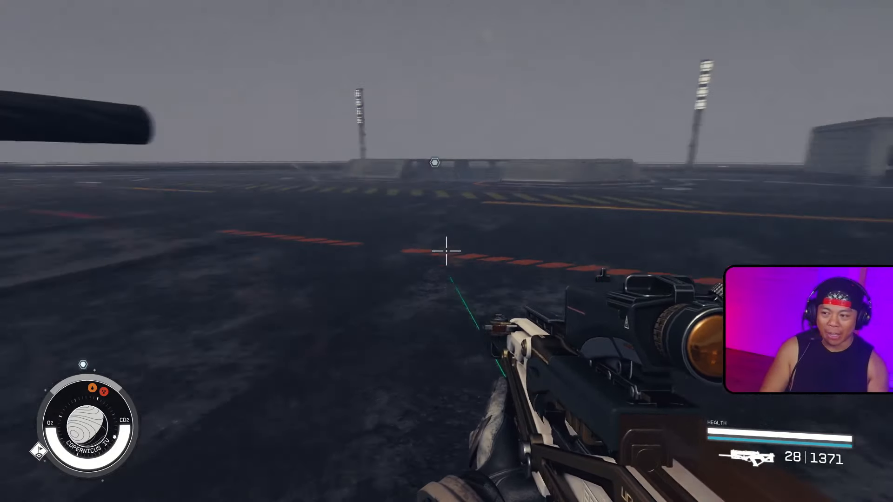
Sprint and boost back into the sunken area and open the hatch to re-enter the practice facility
{"action": "key", "text": "shift+w"}
{"action": "key", "text": "space"}
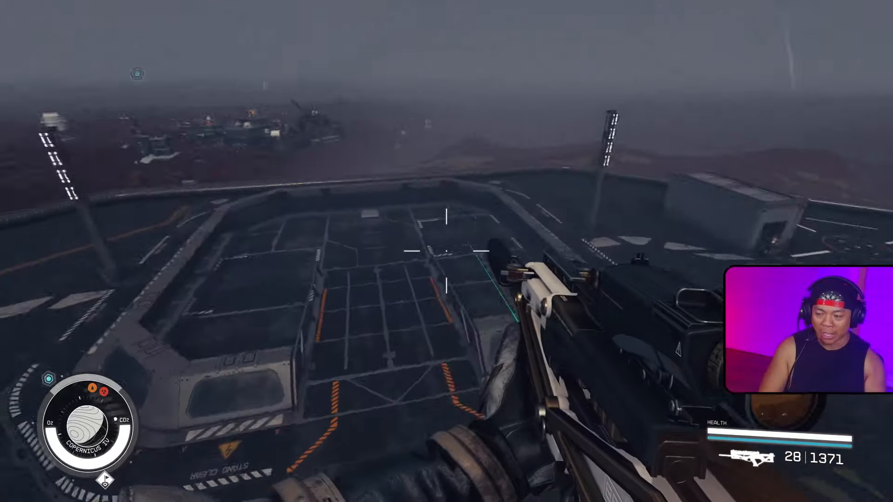
{"action": "key", "text": "space"}
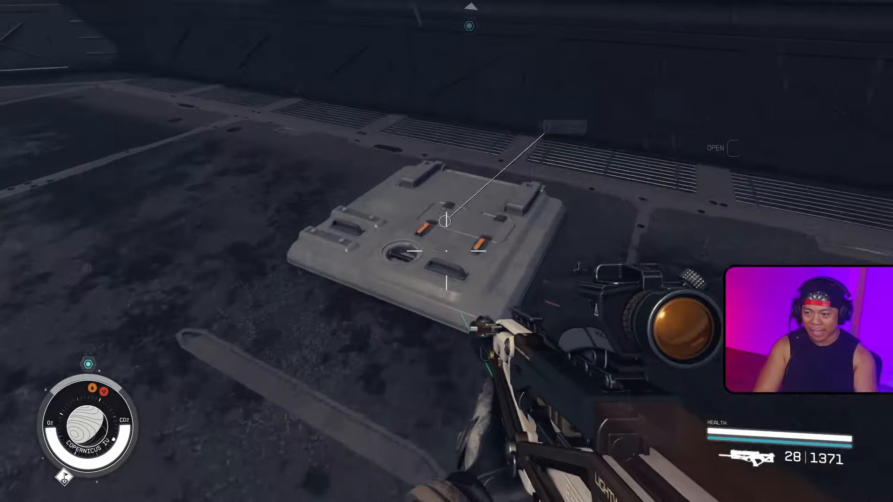
{"action": "key", "text": "e"}
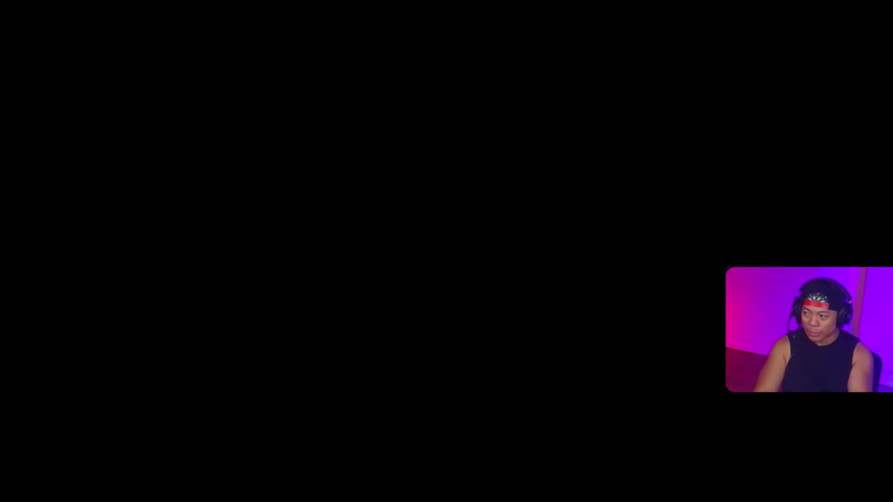